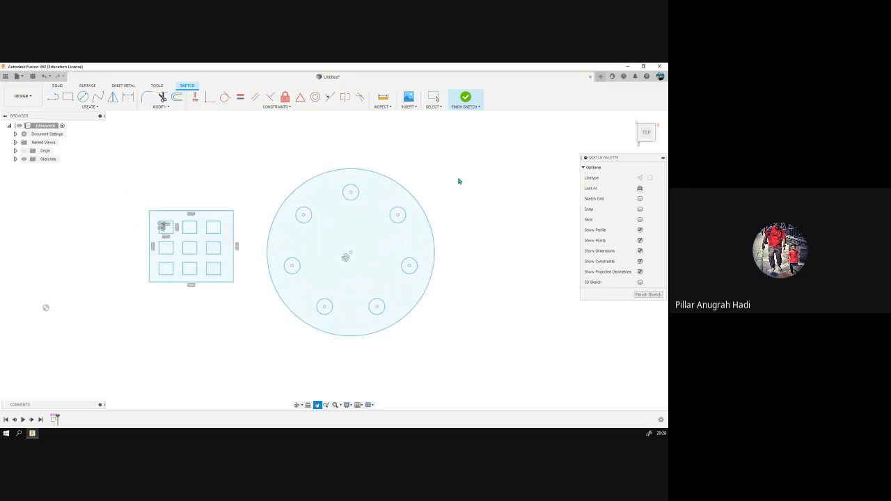
# Step: Review the sketch creation and modification commands, including the rectangle, arc, spline and pattern options
pyautogui.press('Escape')
pyautogui.click(92, 106)
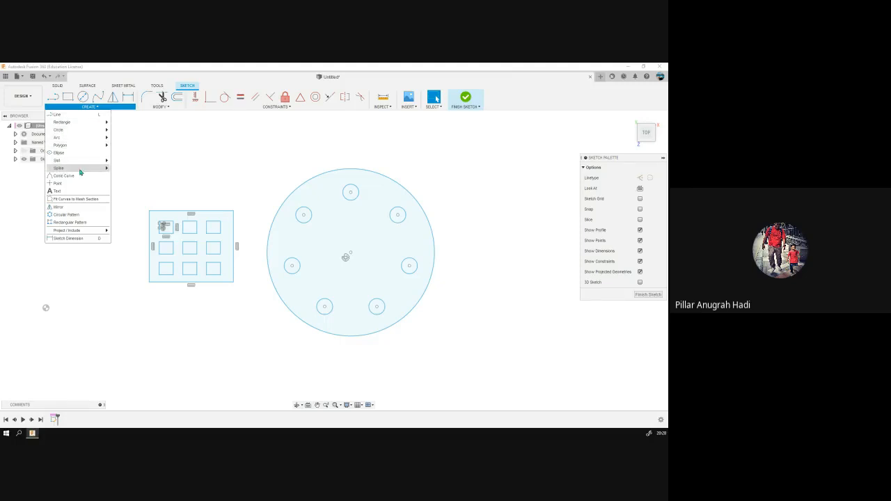
pyautogui.moveTo(81, 171)
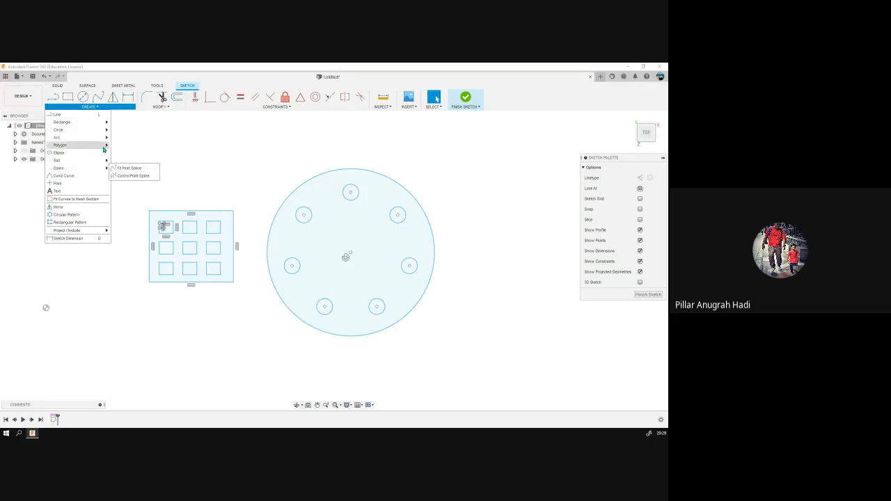
pyautogui.moveTo(105, 142)
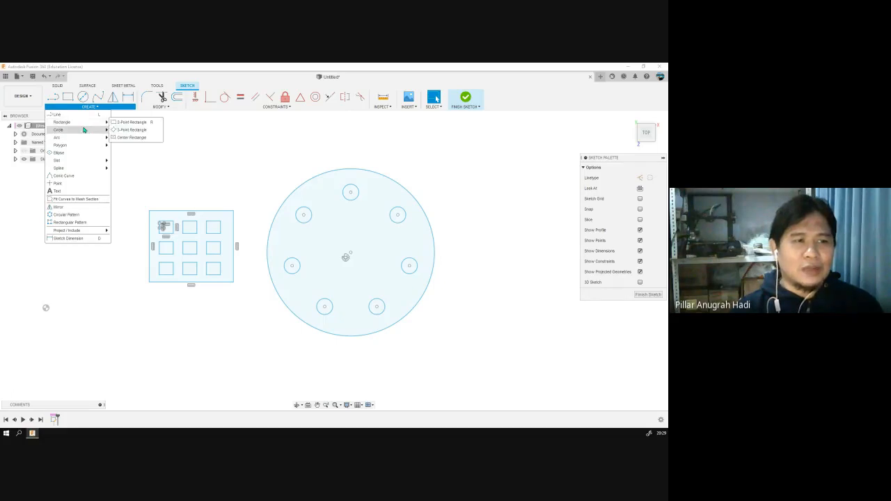
pyautogui.moveTo(67, 140)
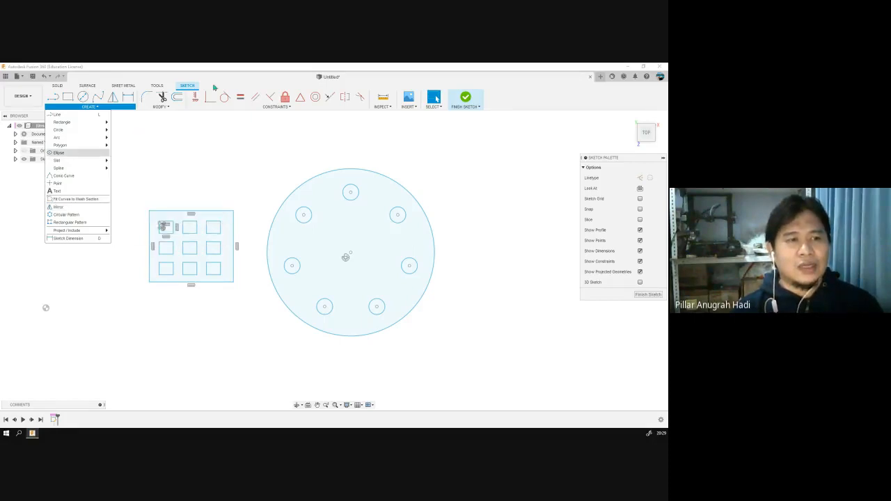
pyautogui.click(161, 106)
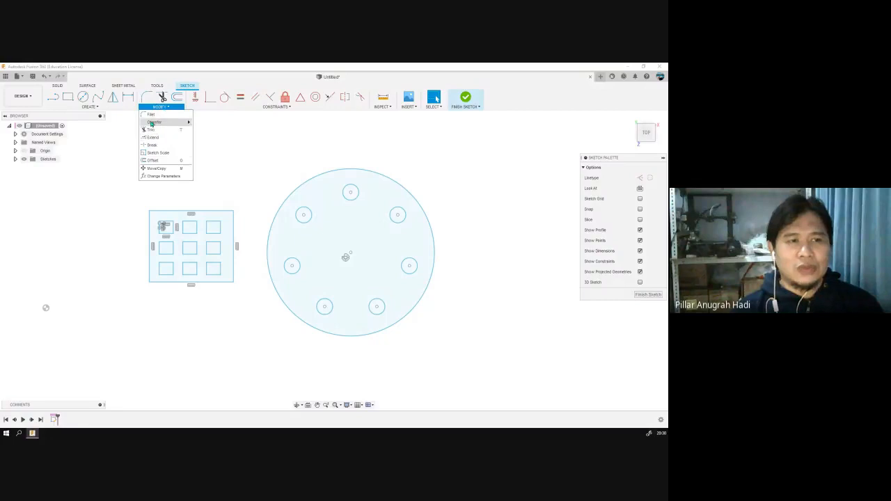
pyautogui.moveTo(163, 124)
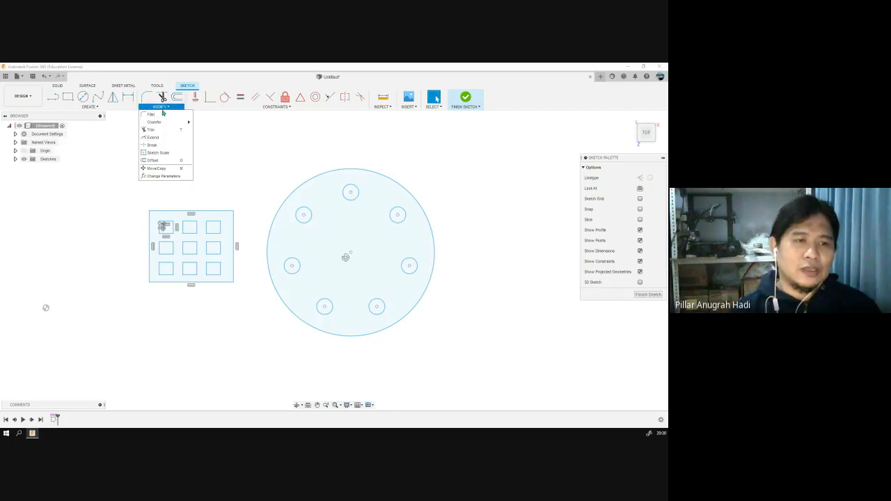
pyautogui.click(99, 107)
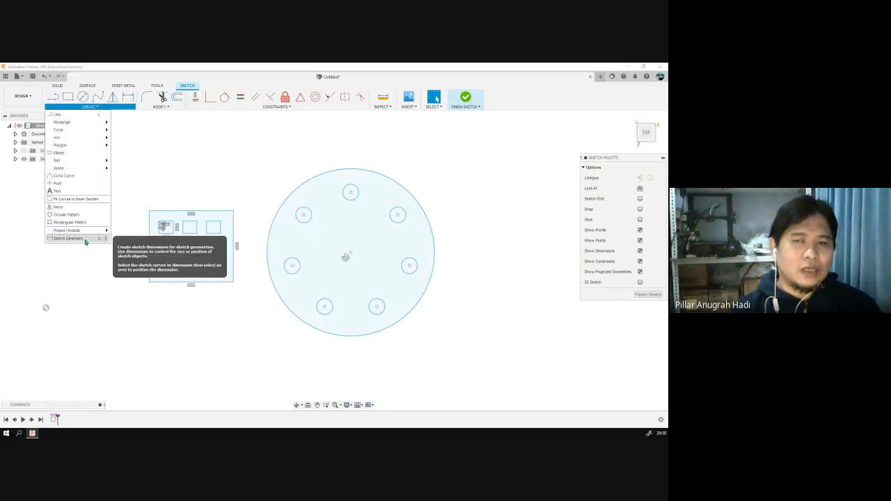
pyautogui.moveTo(85, 231)
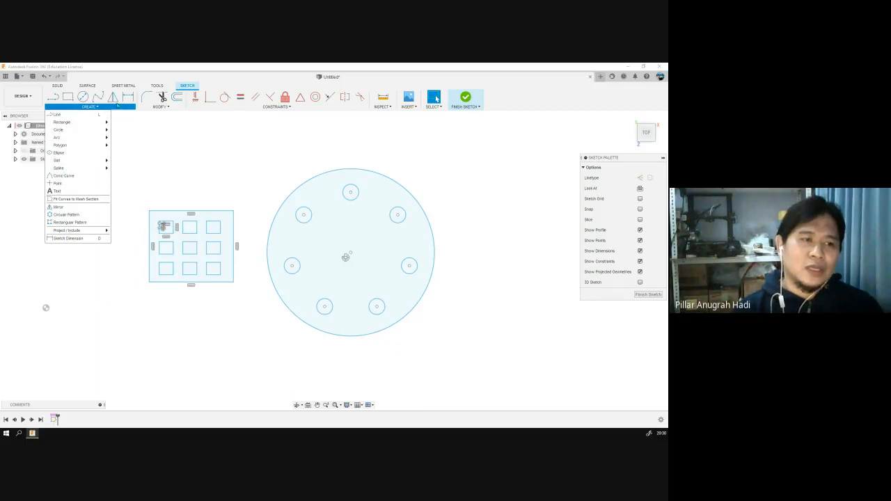
pyautogui.click(160, 106)
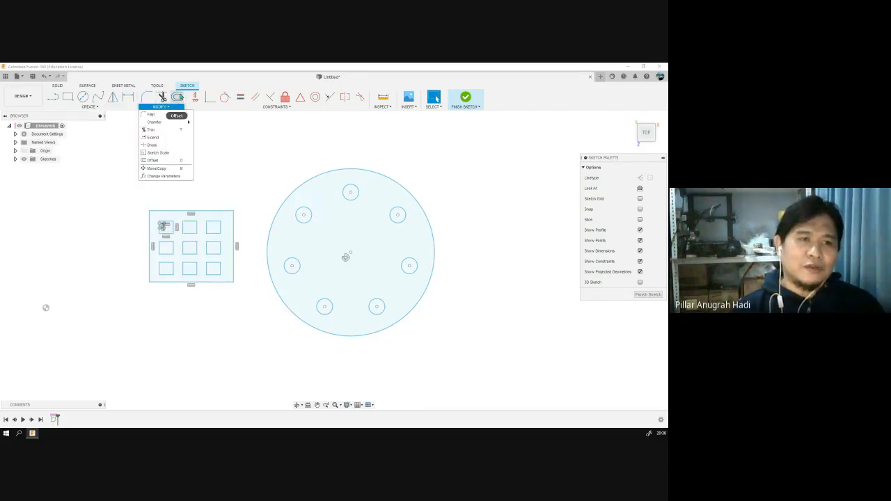
pyautogui.click(89, 106)
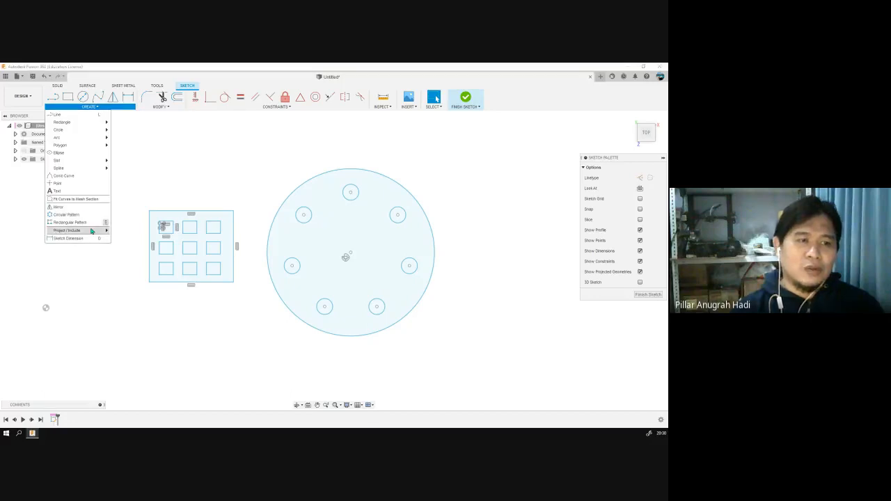
pyautogui.moveTo(98, 141)
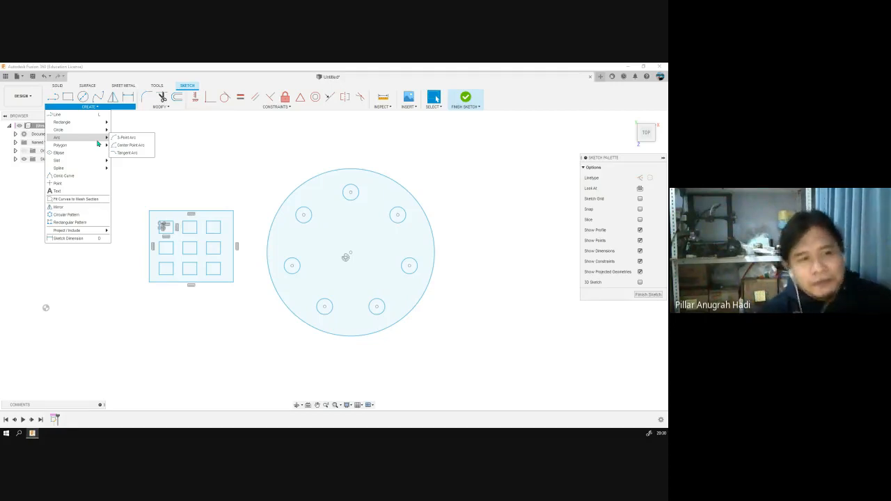
pyautogui.click(222, 137)
# Step: Examine the rectangular grid of small squares and the ring of small circles inside the large circle as pattern examples
pyautogui.moveTo(277, 141)
pyautogui.mouseDown(button='middle')
pyautogui.moveTo(253, 146)
pyautogui.moveTo(260, 129)
pyautogui.moveTo(249, 173)
pyautogui.moveTo(298, 147)
pyautogui.mouseUp(button='middle')
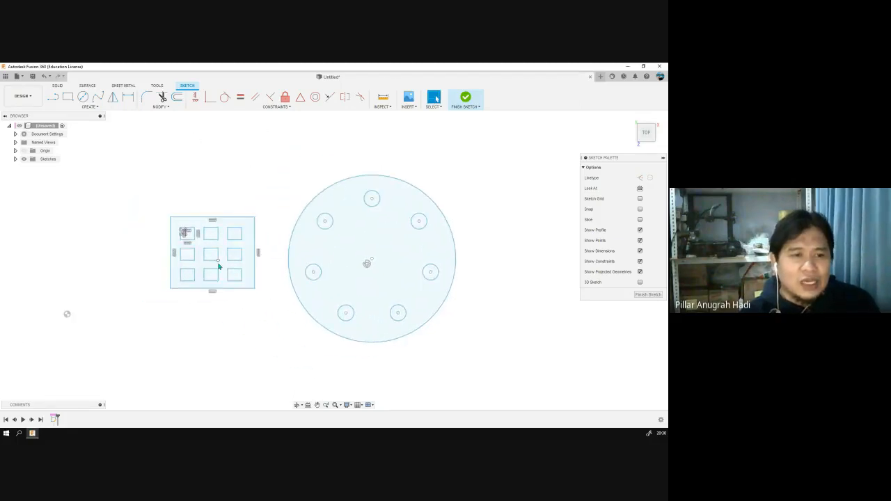
pyautogui.scroll(5, 217, 262)
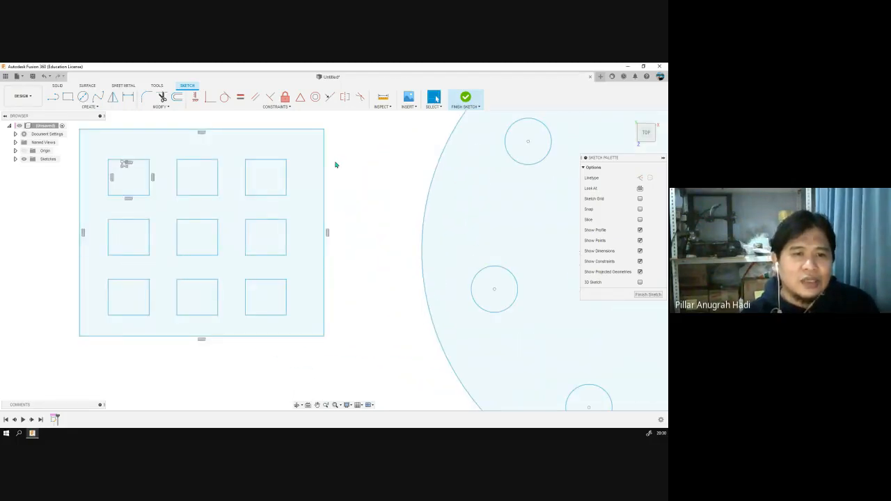
pyautogui.click(324, 183)
pyautogui.click(283, 189)
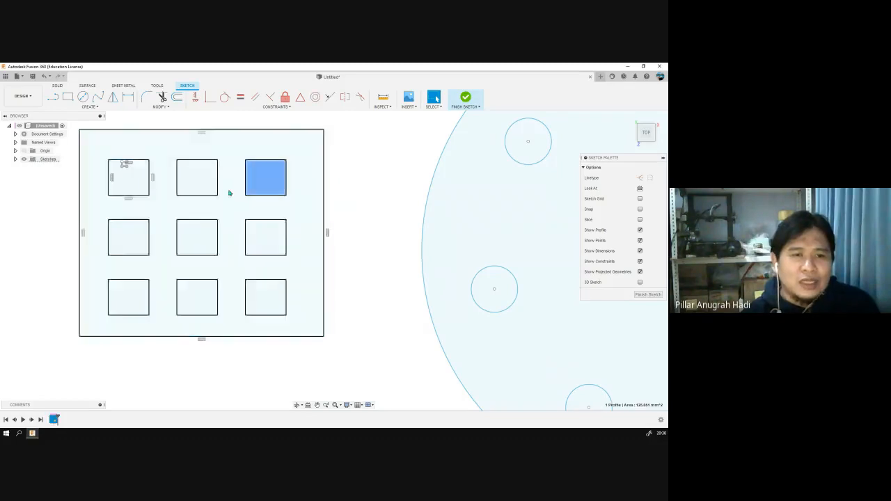
pyautogui.click(213, 191)
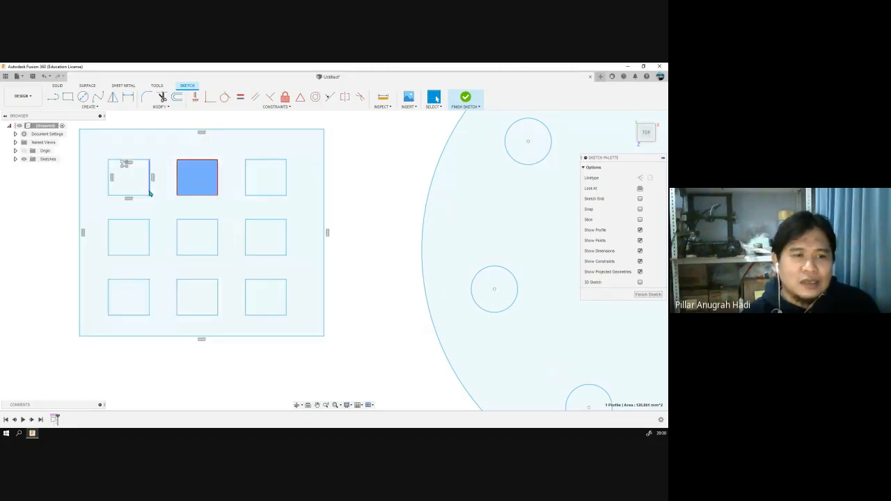
pyautogui.click(149, 191)
pyautogui.click(142, 220)
pyautogui.press('Escape')
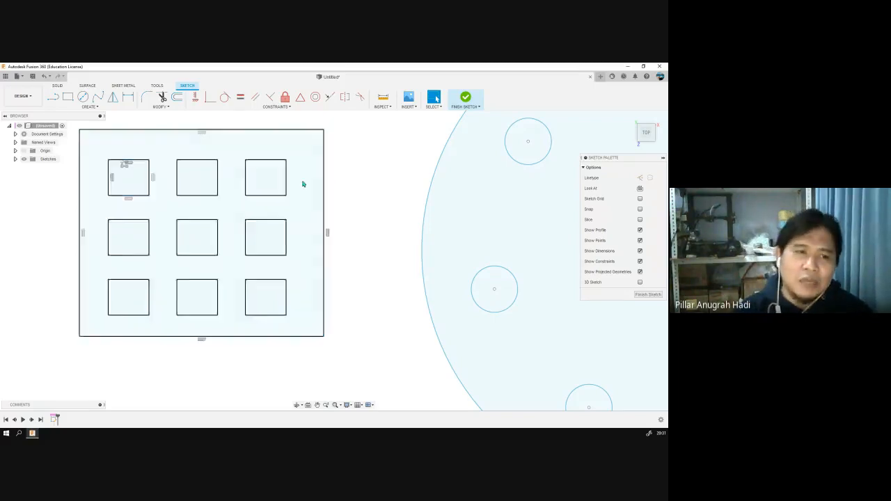
pyautogui.click(94, 107)
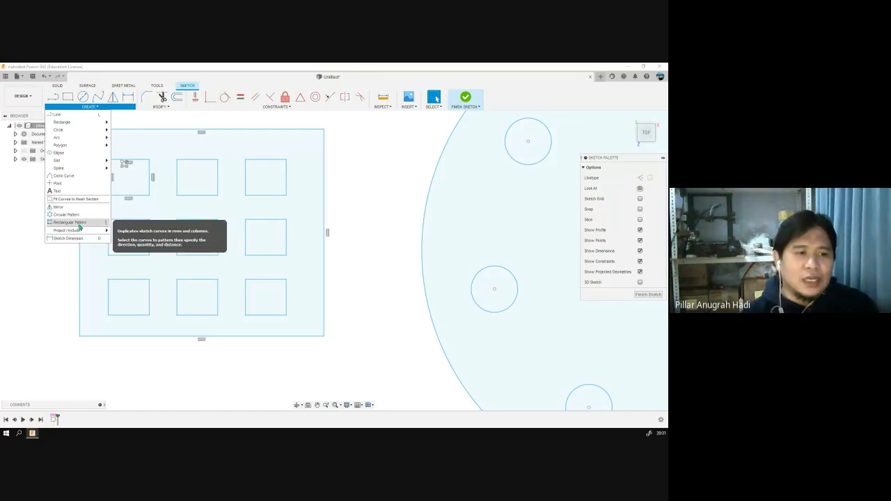
pyautogui.click(381, 206)
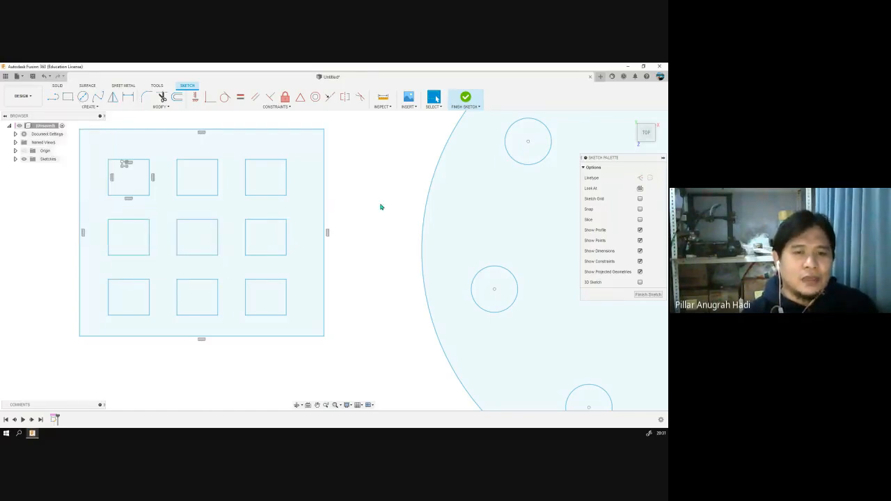
pyautogui.scroll(2, 385, 207)
pyautogui.scroll(-3, 385, 208)
pyautogui.scroll(-3, 385, 212)
pyautogui.moveTo(485, 236)
pyautogui.mouseDown(button='middle')
pyautogui.moveTo(274, 219)
pyautogui.moveTo(255, 252)
pyautogui.mouseUp(button='middle')
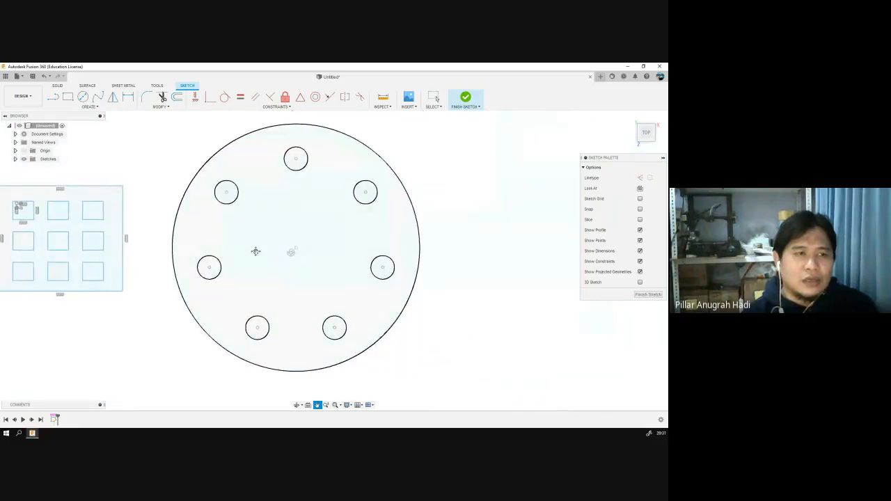
pyautogui.click(90, 106)
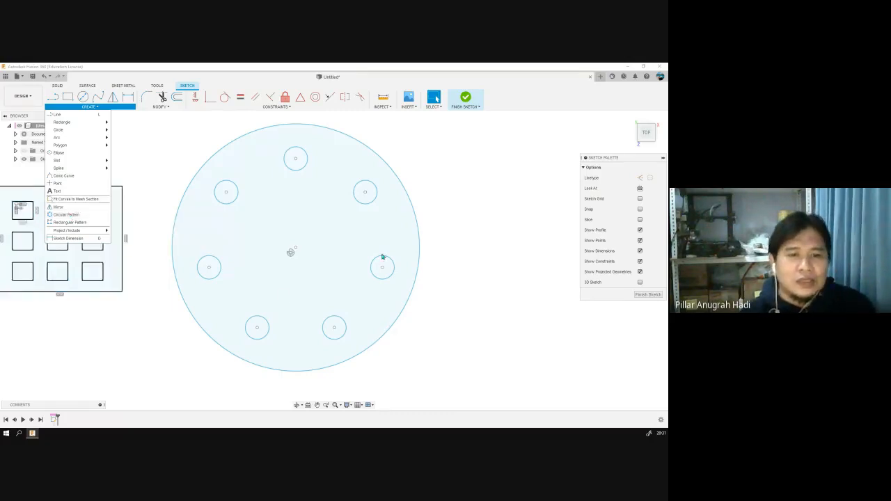
# Step: Sketch a two-point rectangle about 95 mm wide and 72 mm high in the empty area above the grid of squares
pyautogui.scroll(-2, 379, 261)
pyautogui.scroll(-3, 372, 272)
pyautogui.moveTo(250, 171); pyautogui.dragTo(267, 215, button='middle')
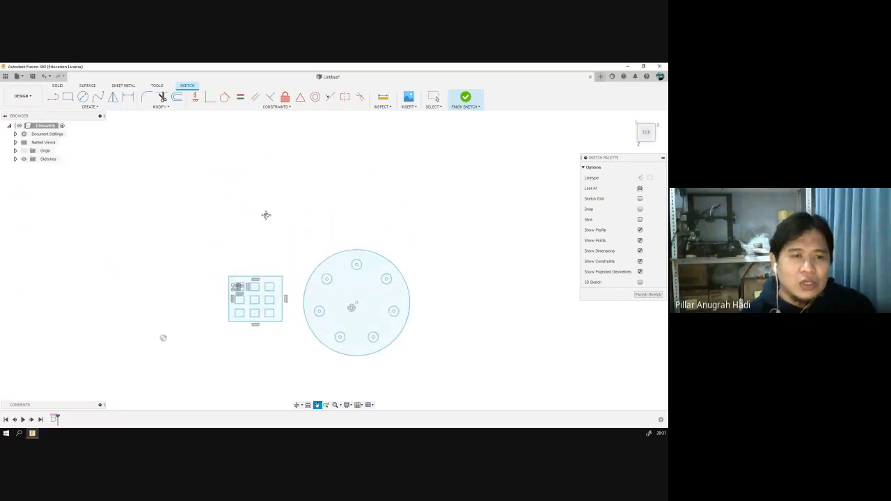
pyautogui.click(69, 97)
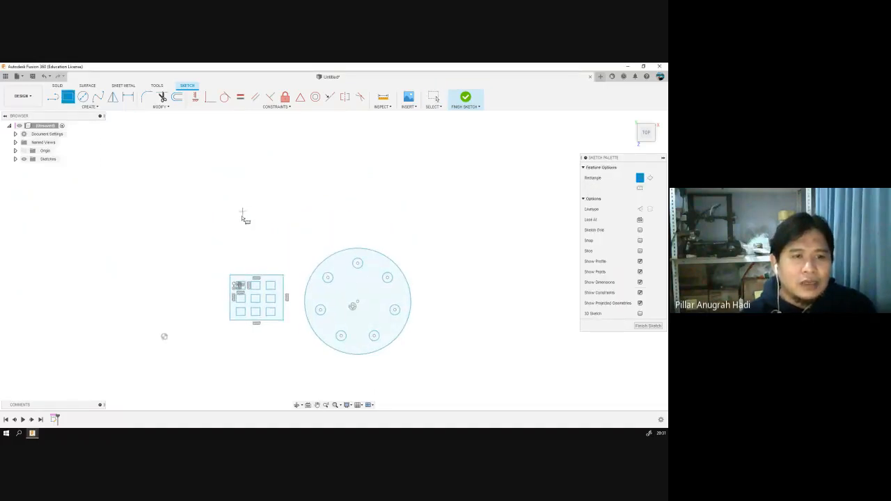
pyautogui.click(229, 201)
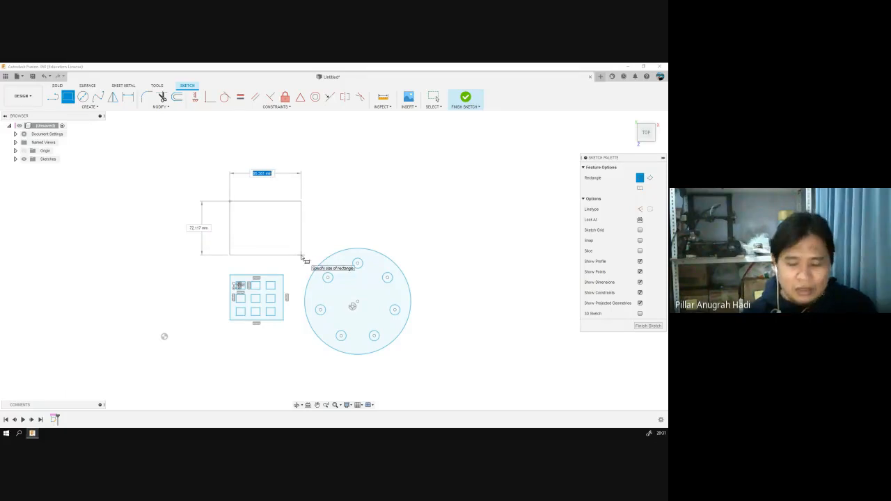
pyautogui.press('Return')
# Step: Sketch a circle about 15.5 mm in diameter inside the new rectangle, near its upper-left corner
pyautogui.scroll(3, 275, 208)
pyautogui.moveTo(283, 242); pyautogui.dragTo(205, 218, button='middle')
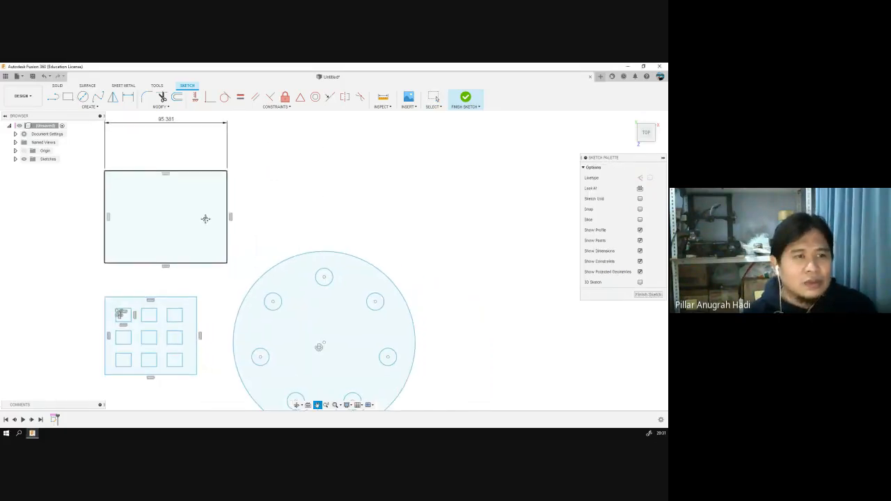
pyautogui.click(82, 96)
pyautogui.click(119, 188)
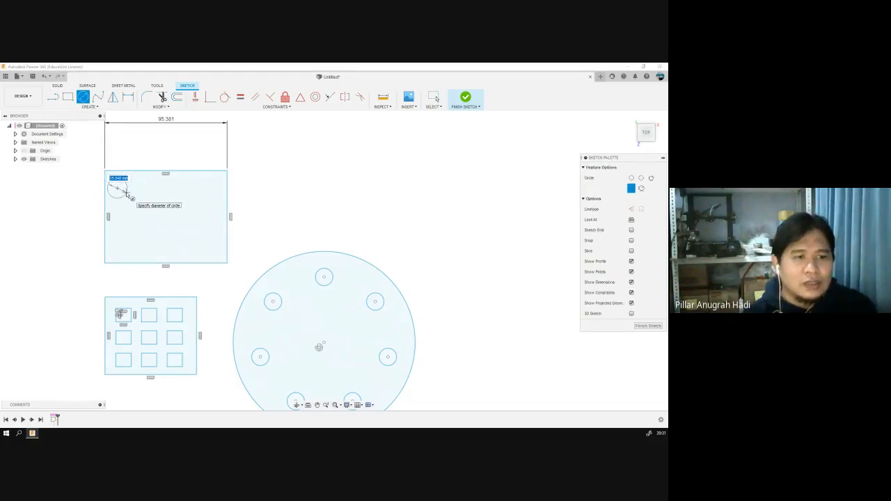
pyautogui.click(127, 195)
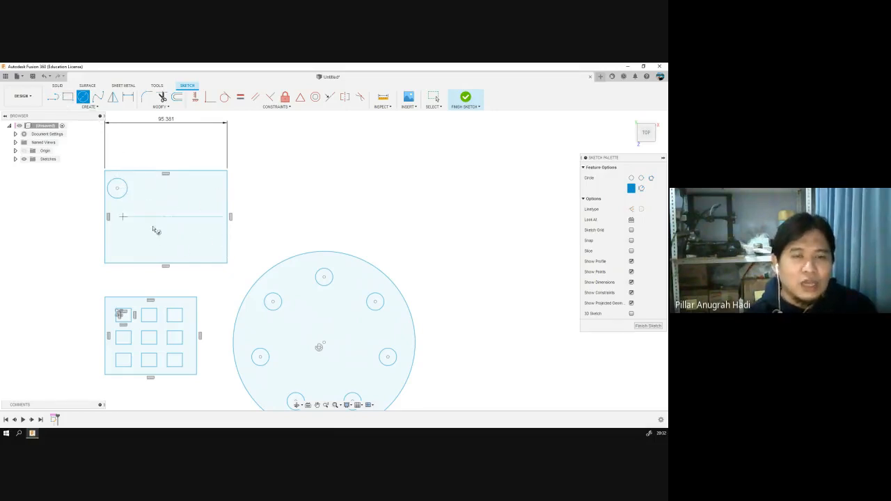
# Step: Start a rectangular pattern of the new circle with a horizontal distance of 20 mm and a quantity of 2
pyautogui.click(86, 109)
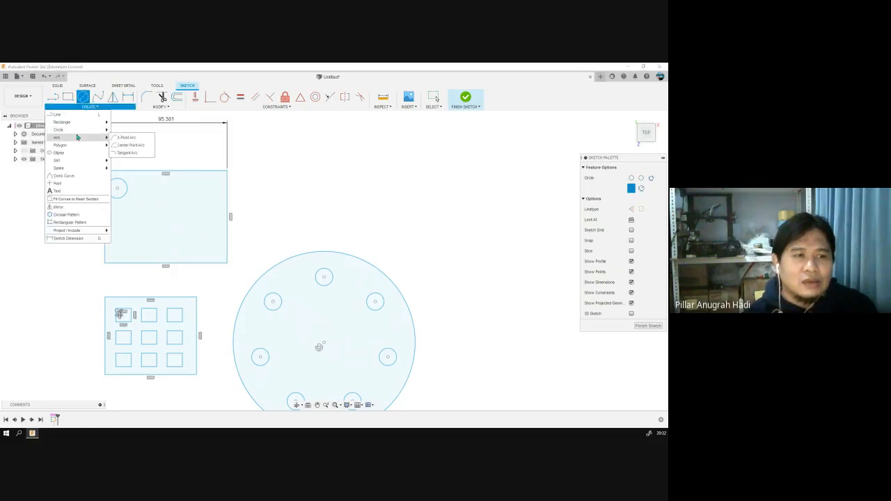
pyautogui.click(83, 224)
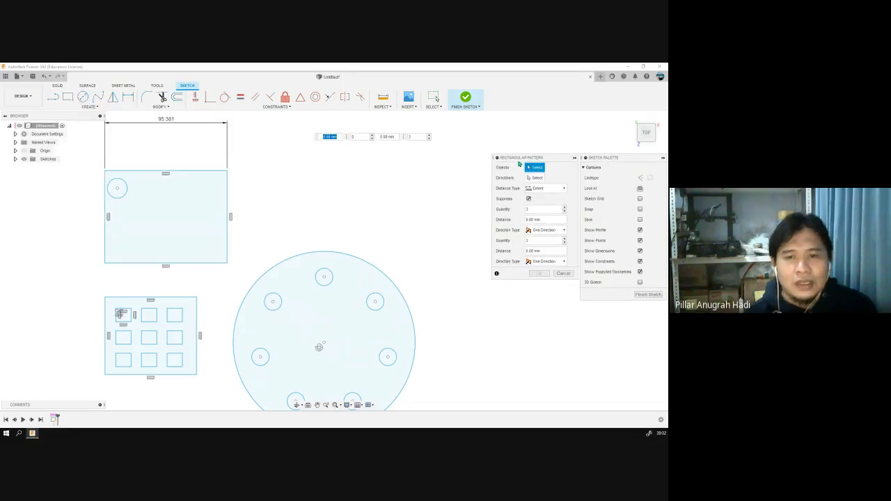
pyautogui.moveTo(521, 158)
pyautogui.mouseDown()
pyautogui.moveTo(398, 156)
pyautogui.moveTo(486, 147)
pyautogui.mouseUp()
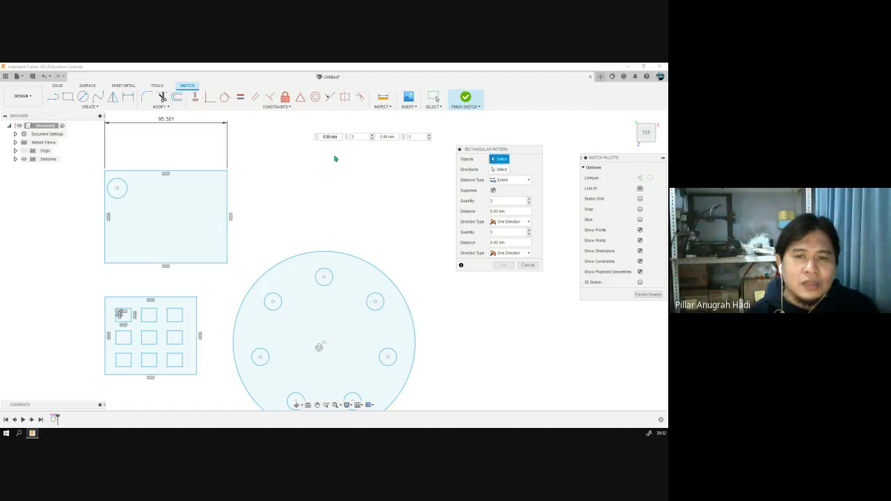
pyautogui.click(116, 179)
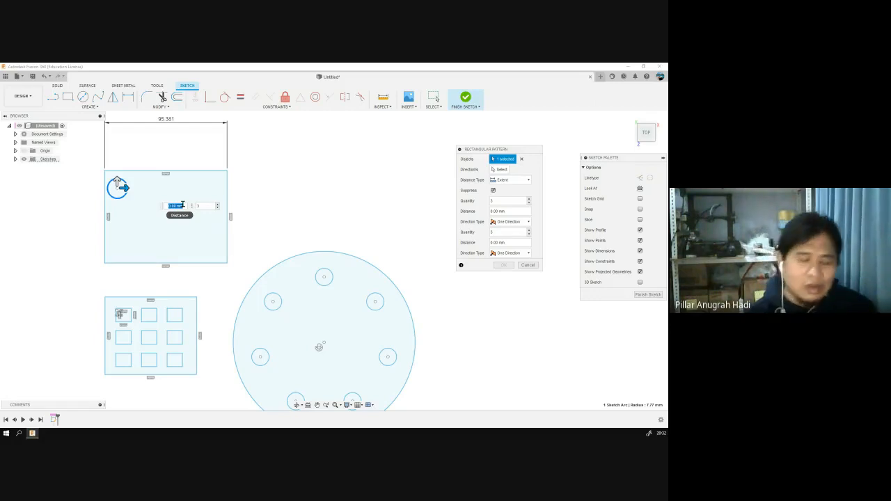
pyautogui.write('5')
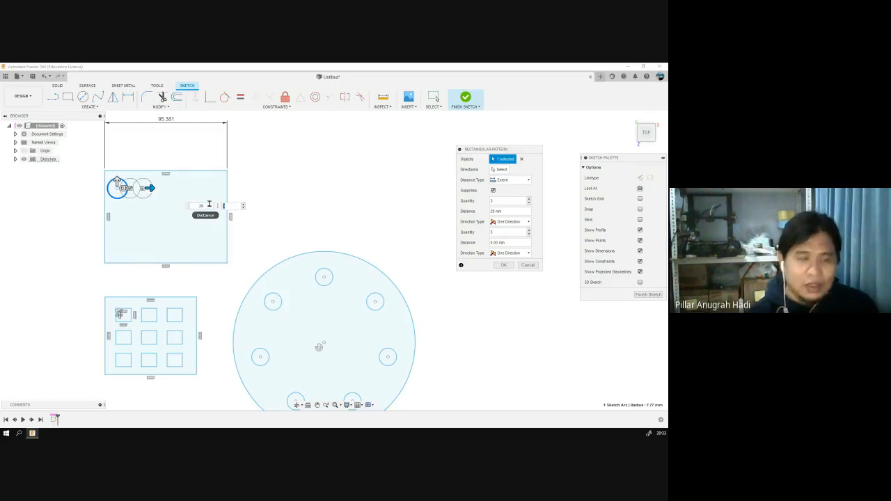
pyautogui.write('2')
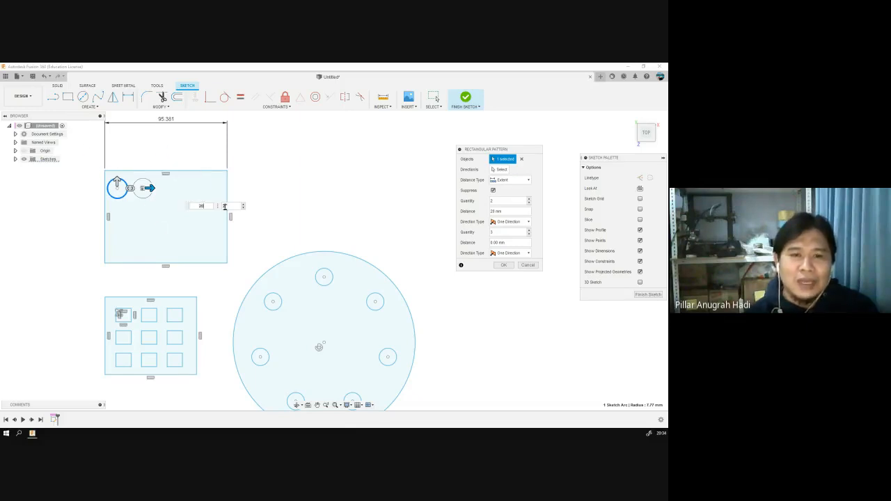
# Step: Switch the circle pattern's distance type to Spacing, with a horizontal distance of 60 mm and a quantity of 3
pyautogui.click(516, 181)
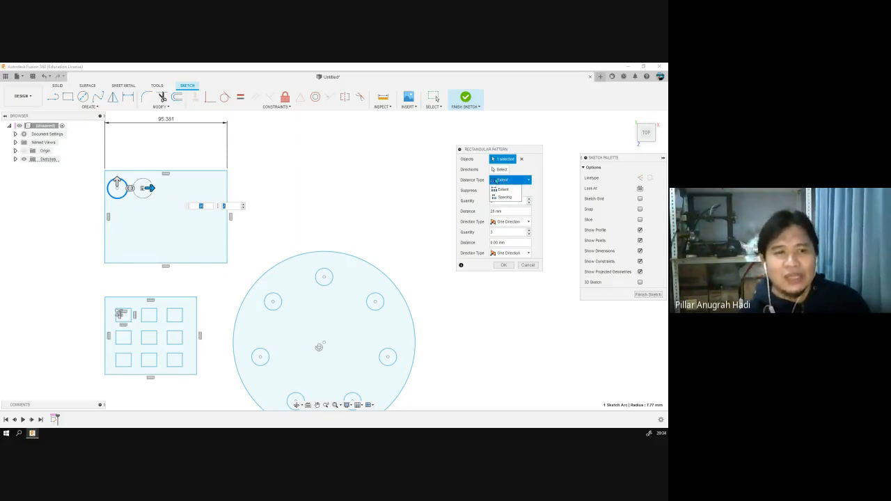
pyautogui.click(501, 199)
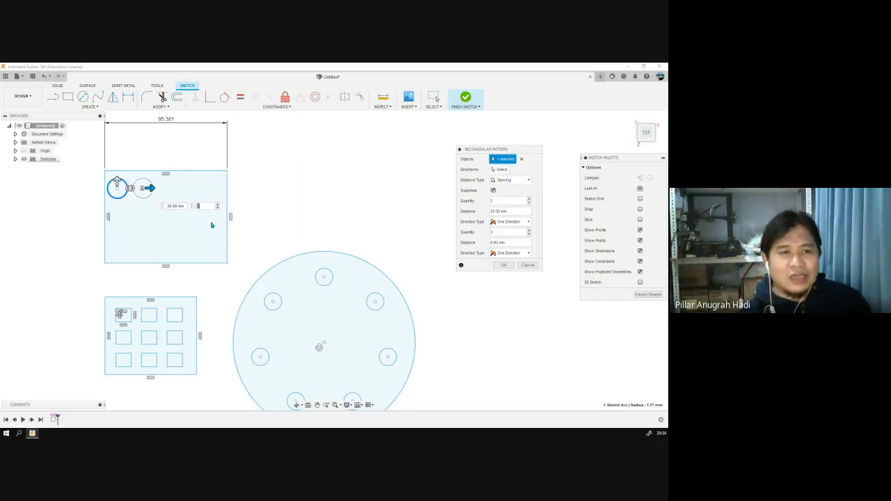
pyautogui.click(153, 186)
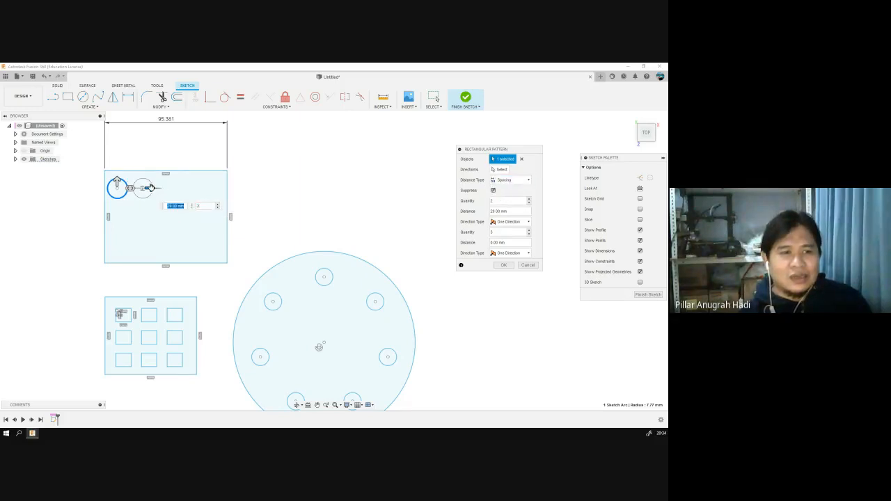
pyautogui.moveTo(152, 187); pyautogui.dragTo(198, 188)
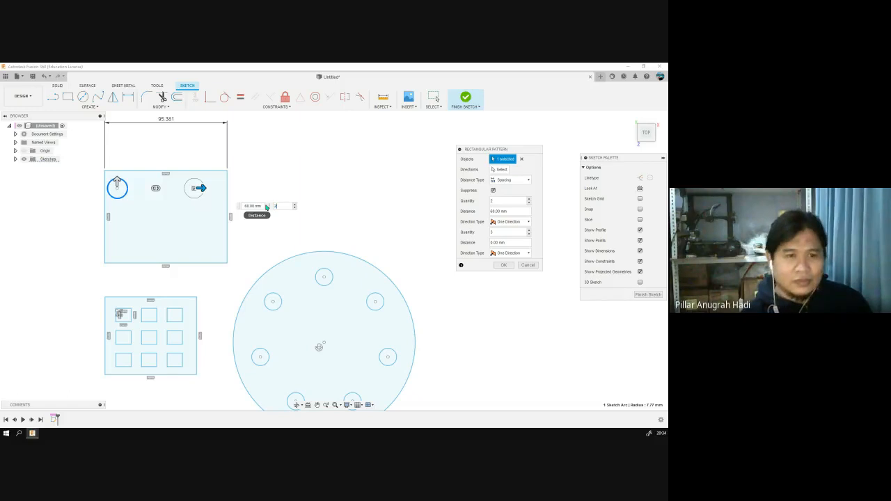
pyautogui.write('3')
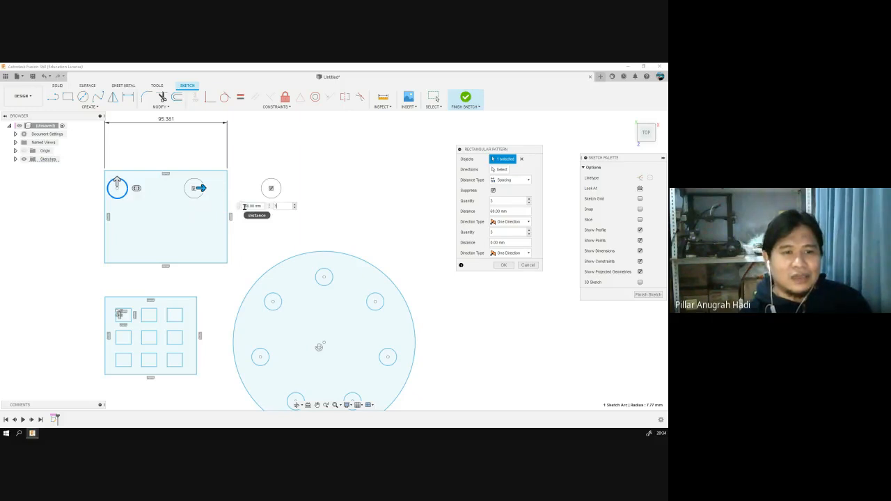
pyautogui.moveTo(245, 206); pyautogui.dragTo(261, 207)
pyautogui.press('Tab')
pyautogui.press('Tab')
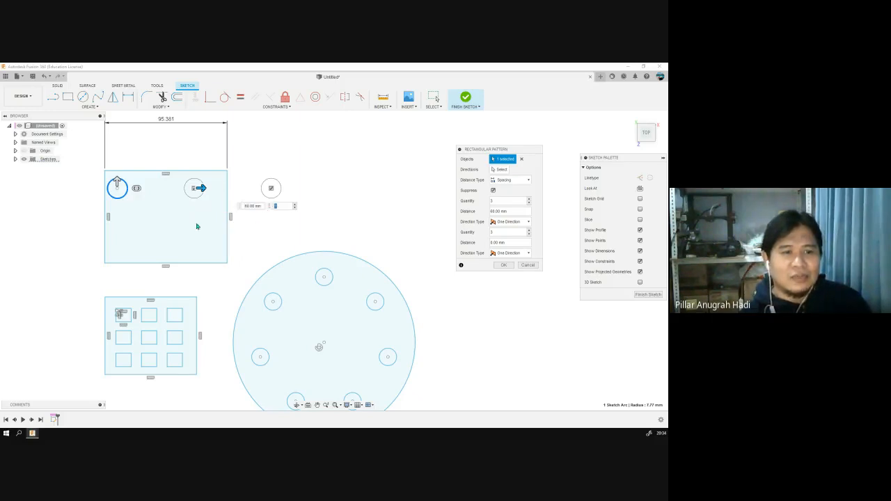
pyautogui.click(278, 206)
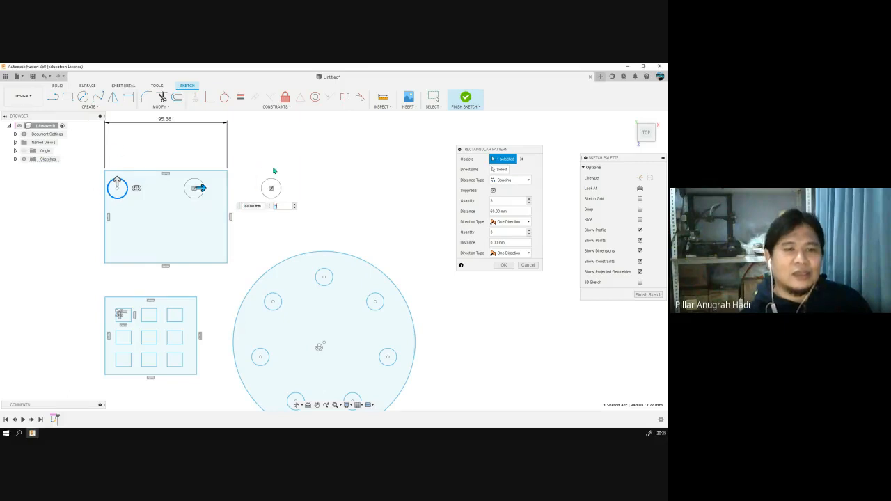
pyautogui.click(251, 206)
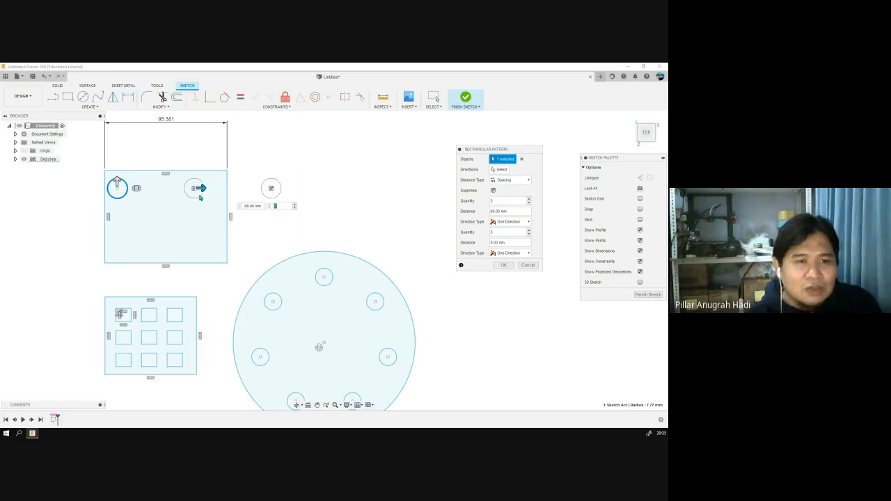
pyautogui.press('Tab')
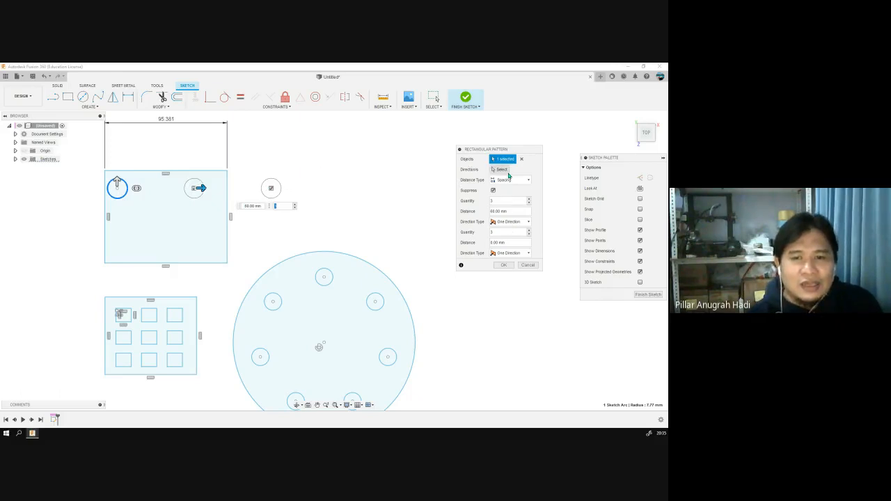
# Step: Set the direction type of both pattern directions to Symmetric
pyautogui.click(506, 221)
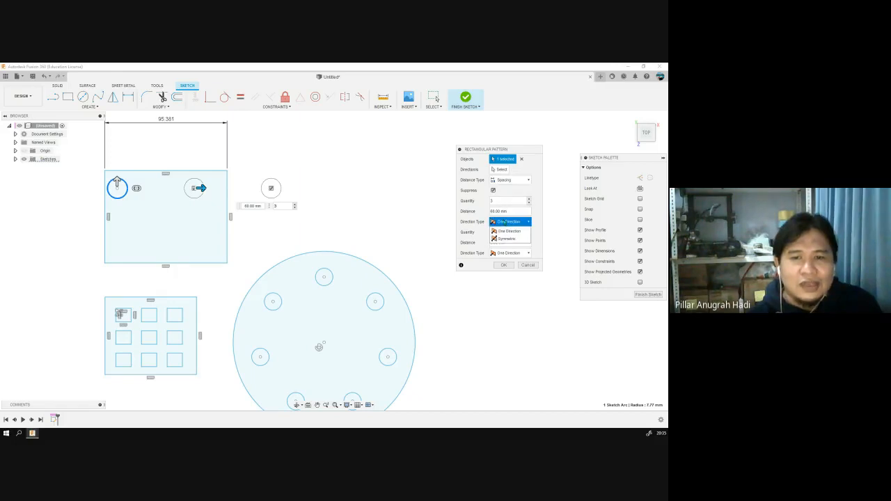
pyautogui.click(505, 239)
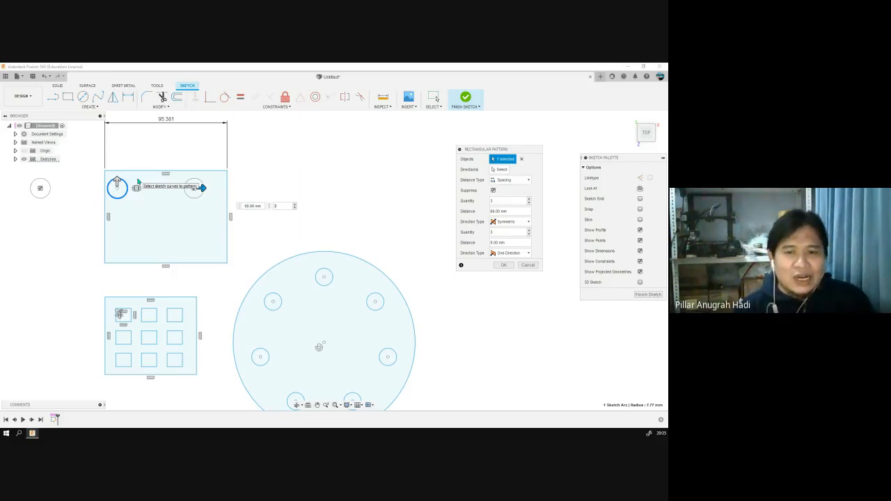
pyautogui.click(528, 220)
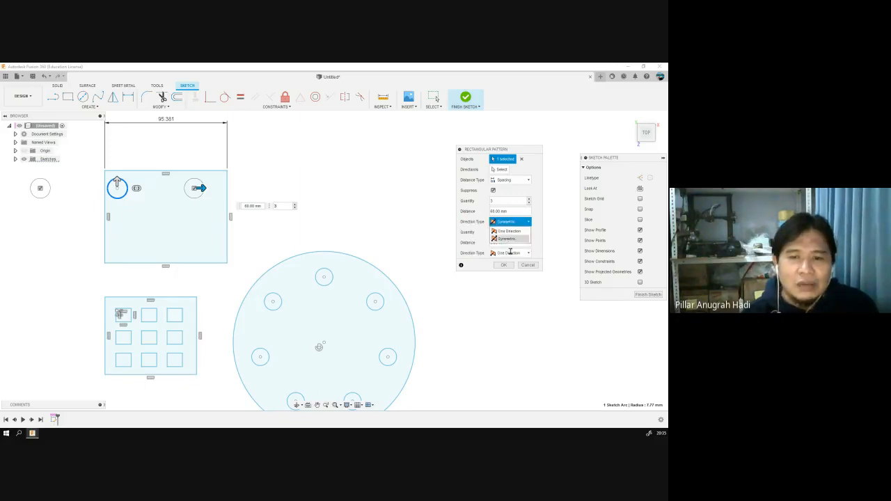
pyautogui.click(537, 223)
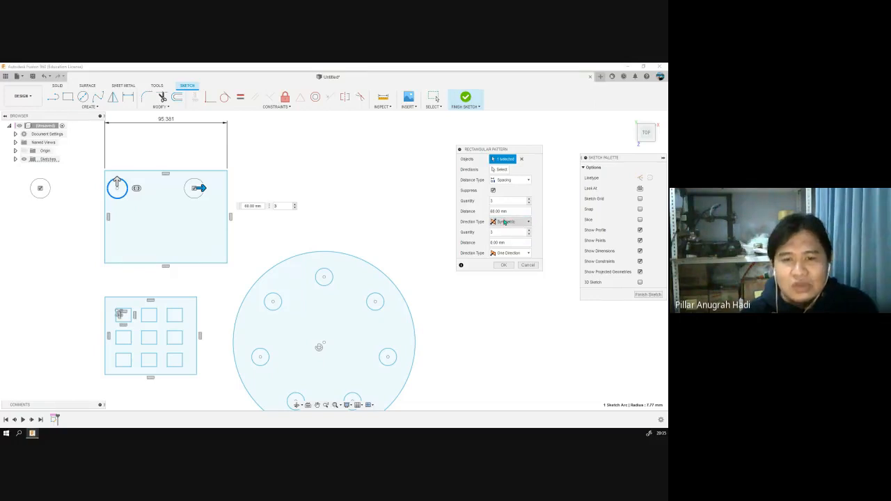
pyautogui.click(528, 255)
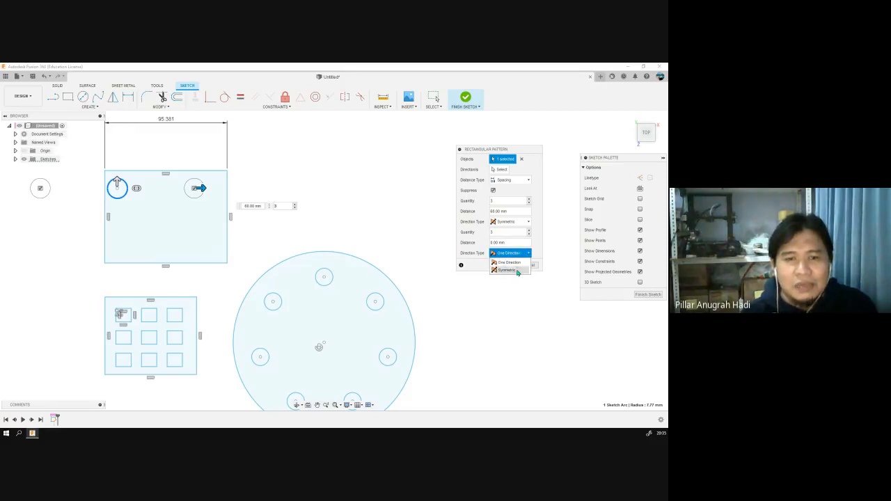
pyautogui.click(517, 269)
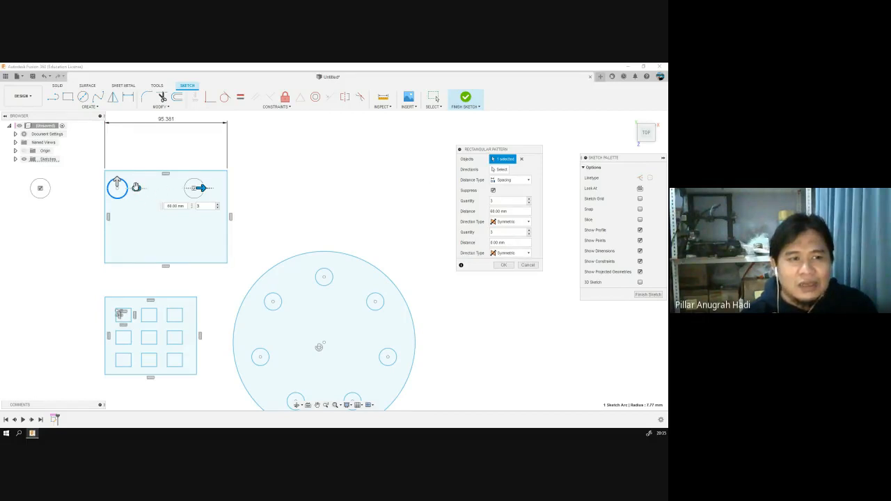
# Step: Increase the horizontal quantity of the circle pattern to 16 and set its spacing to 20 mm
pyautogui.moveTo(136, 188)
pyautogui.mouseDown()
pyautogui.moveTo(172, 188)
pyautogui.moveTo(116, 189)
pyautogui.moveTo(178, 193)
pyautogui.moveTo(116, 188)
pyautogui.moveTo(171, 192)
pyautogui.moveTo(128, 189)
pyautogui.mouseUp()
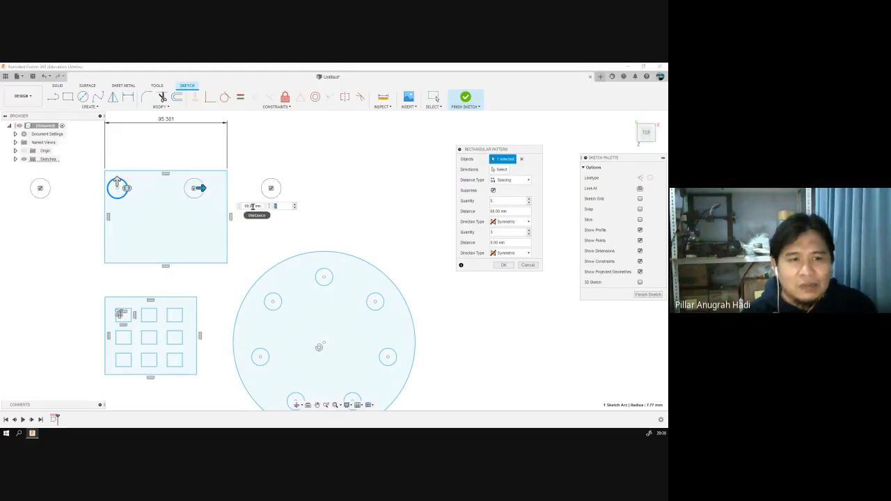
pyautogui.moveTo(255, 206); pyautogui.dragTo(215, 206)
pyautogui.write('20')
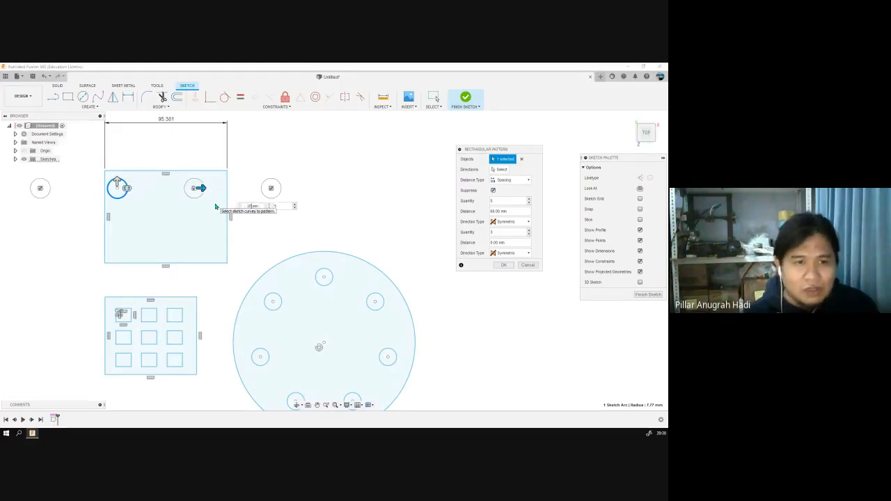
pyautogui.moveTo(121, 189); pyautogui.dragTo(90, 193)
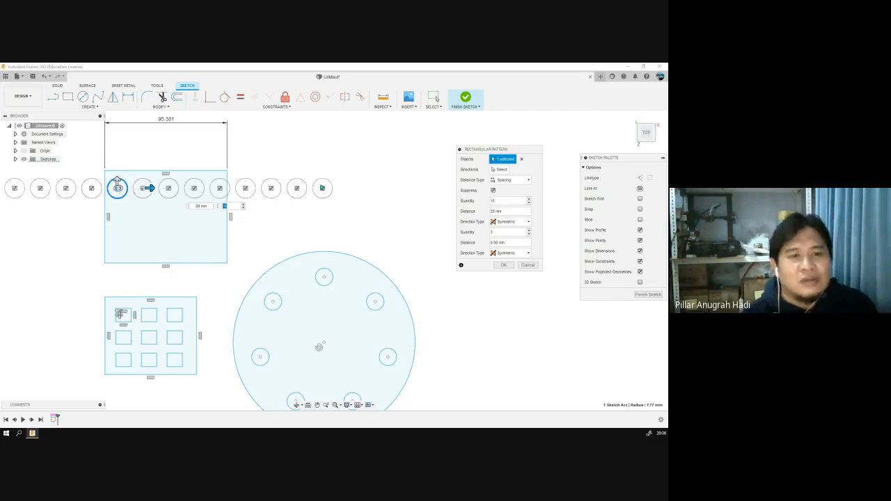
# Step: Suppress the four circle instances at the right end of the patterned row, keeping the spacing at 20 mm
pyautogui.press('Tab')
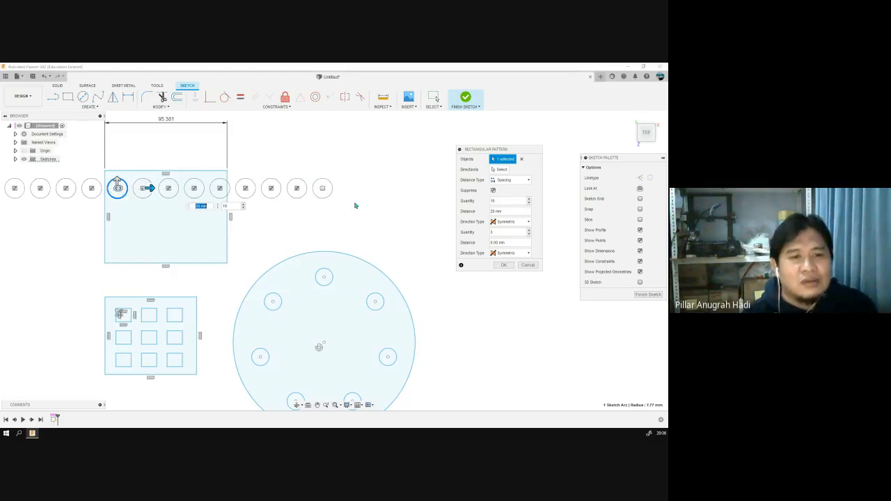
pyautogui.click(298, 189)
pyautogui.click(271, 188)
pyautogui.click(246, 188)
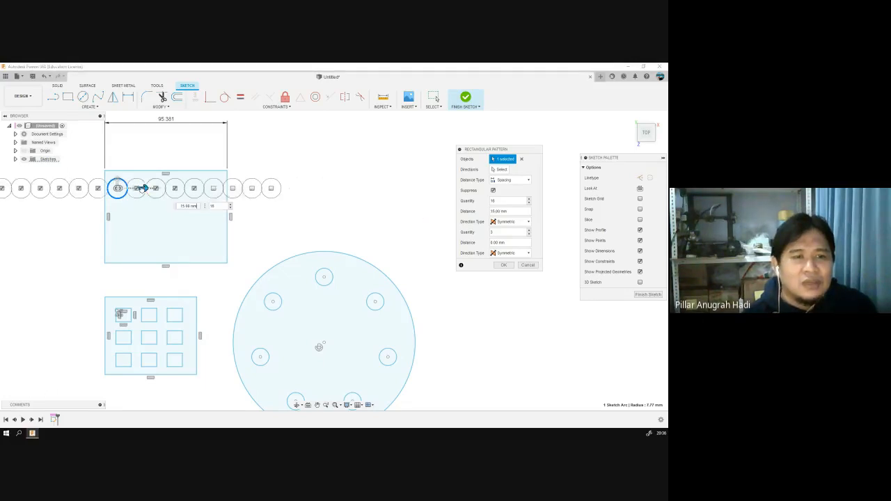
pyautogui.write('25')
pyautogui.moveTo(157, 189); pyautogui.dragTo(152, 189)
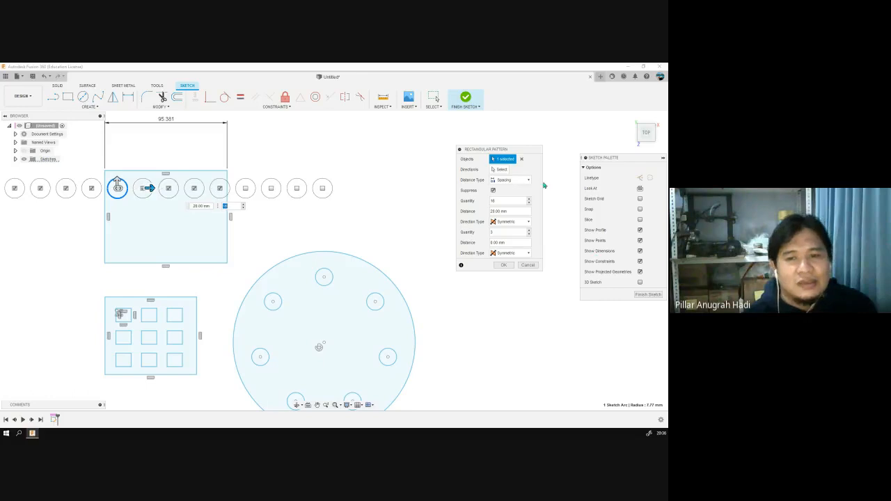
# Step: Toggle the pattern's Suppress option and leave it turned off
pyautogui.click(493, 191)
pyautogui.click(493, 191)
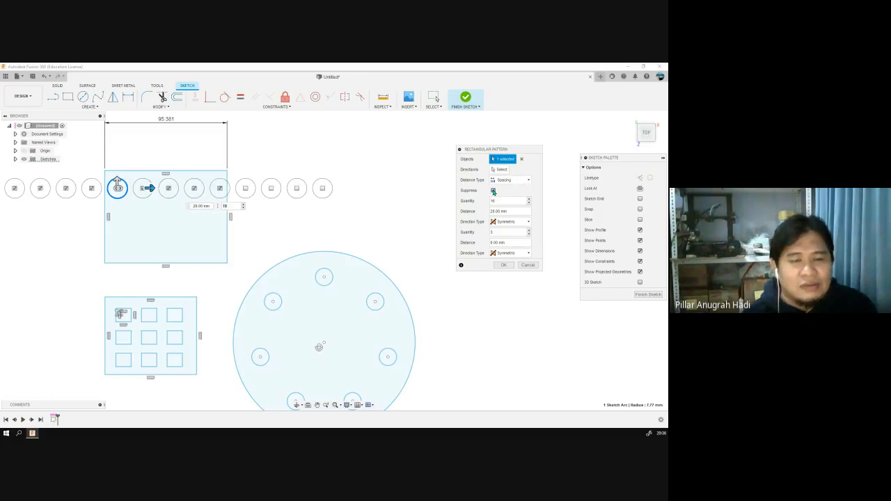
pyautogui.click(493, 191)
pyautogui.click(493, 191)
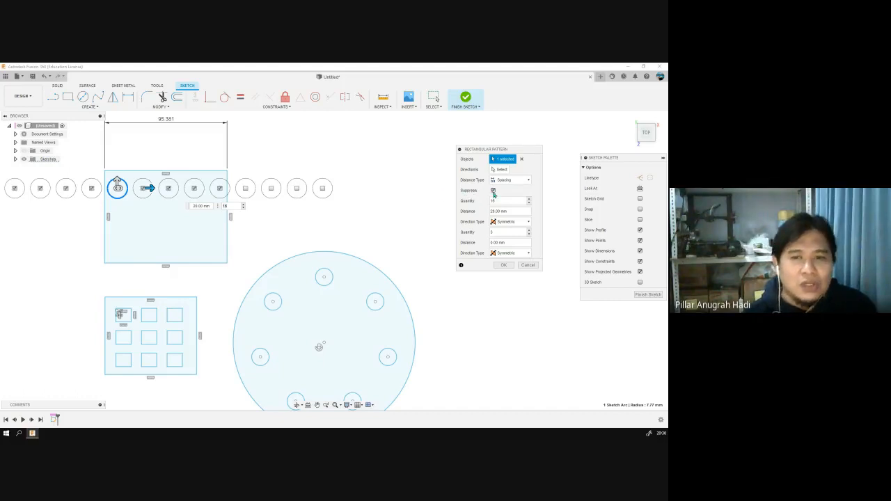
pyautogui.click(492, 191)
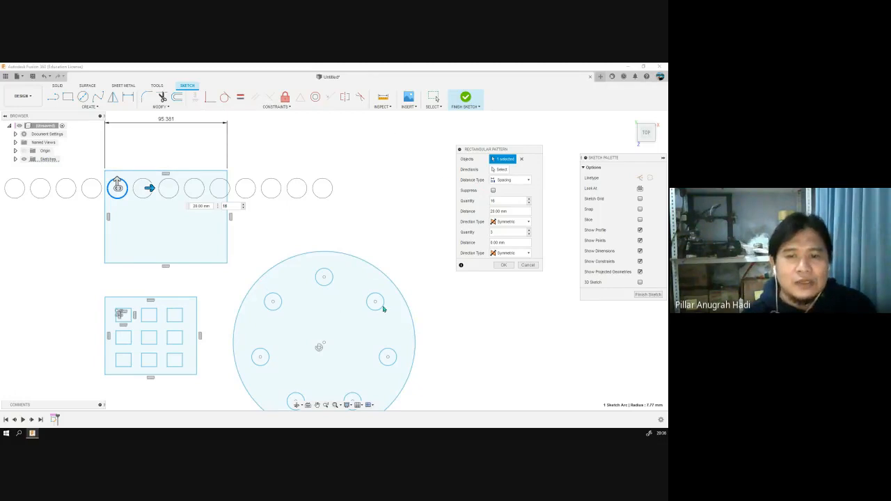
# Step: Try to use the upper rectangle's edges as the pattern directions, and cancel the pattern while keeping the original circle
pyautogui.moveTo(448, 325)
pyautogui.mouseDown(button='middle')
pyautogui.moveTo(397, 294)
pyautogui.moveTo(494, 302)
pyautogui.moveTo(509, 313)
pyautogui.moveTo(513, 332)
pyautogui.moveTo(527, 327)
pyautogui.mouseUp(button='middle')
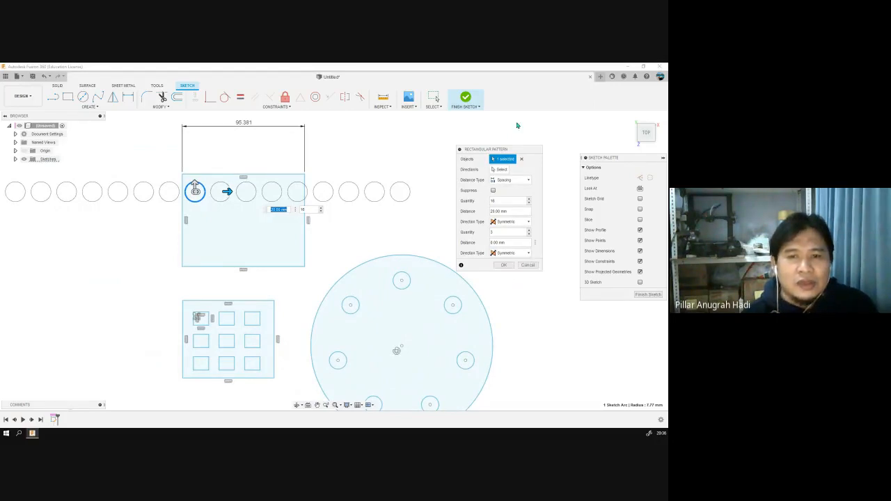
pyautogui.click(499, 170)
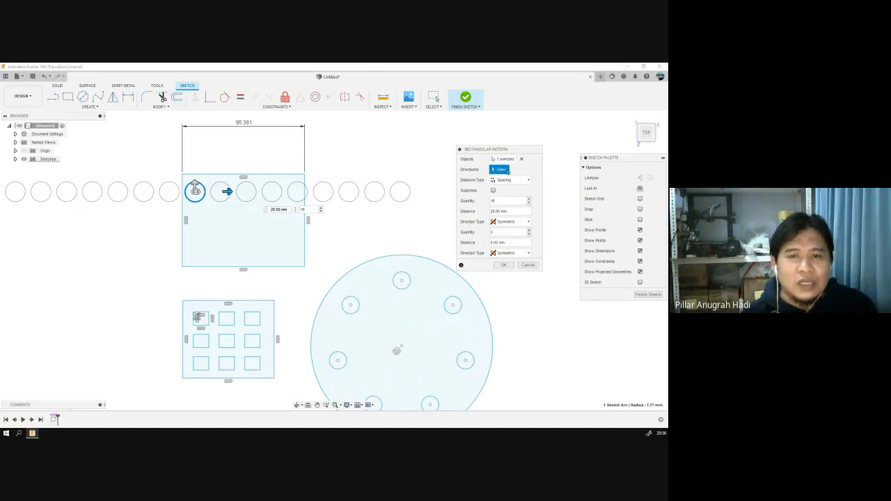
pyautogui.doubleClick(305, 246)
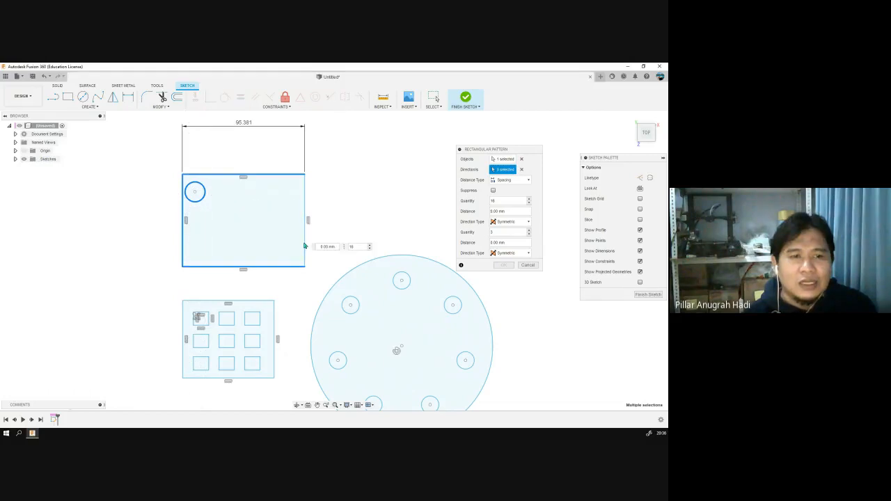
pyautogui.click(528, 264)
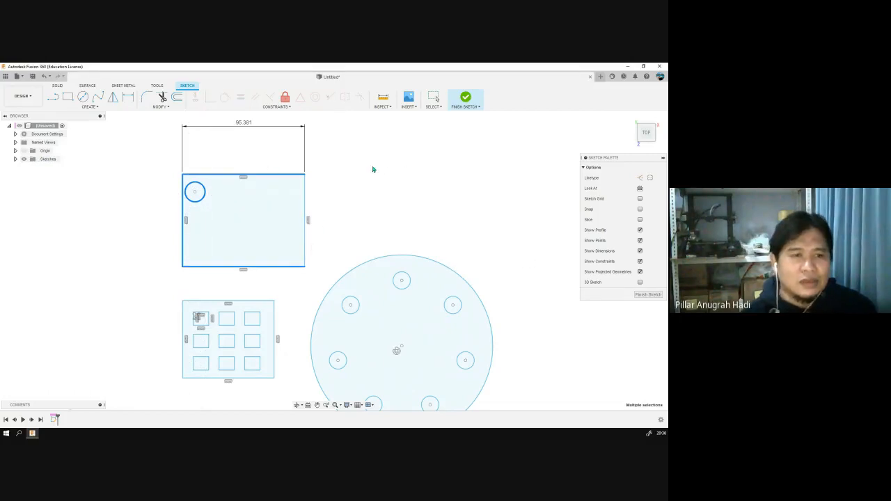
pyautogui.hotkey('ctrl', 'z')
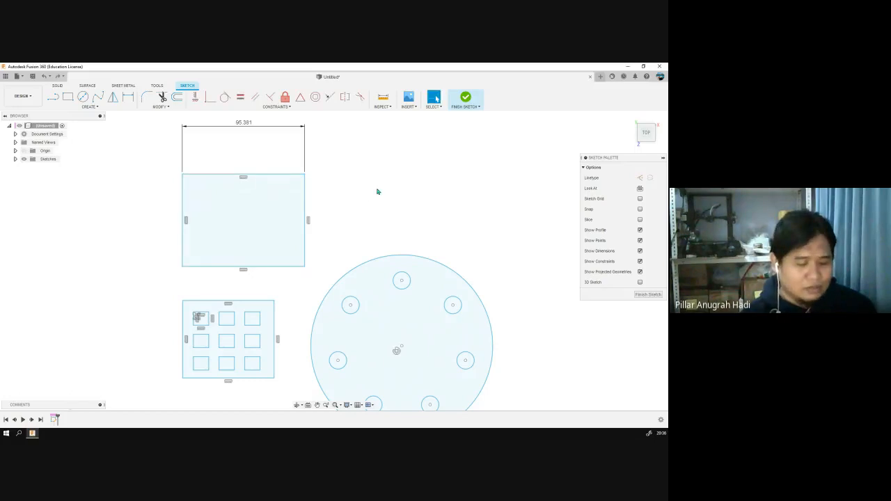
pyautogui.hotkey('ctrl', 'y')
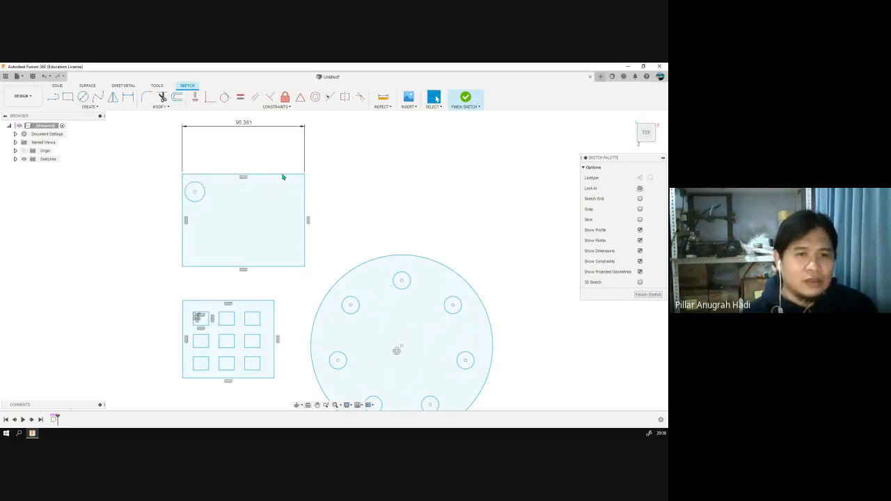
pyautogui.click(195, 191)
pyautogui.click(72, 108)
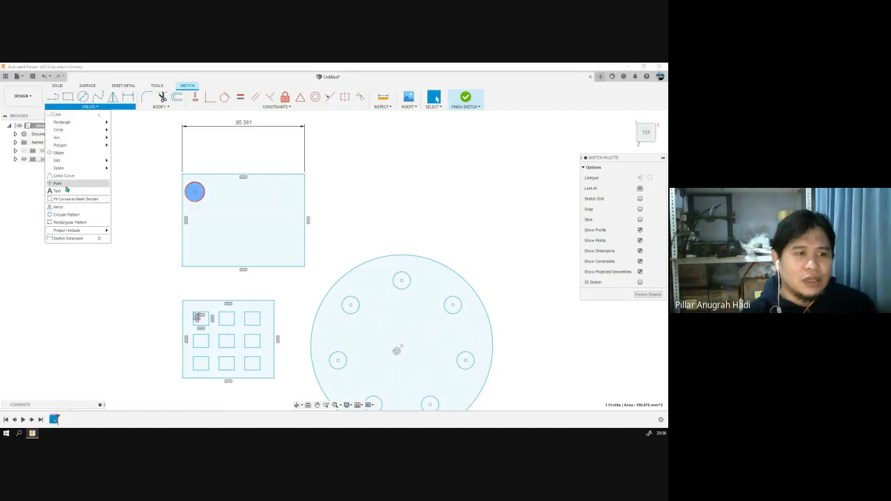
pyautogui.click(70, 223)
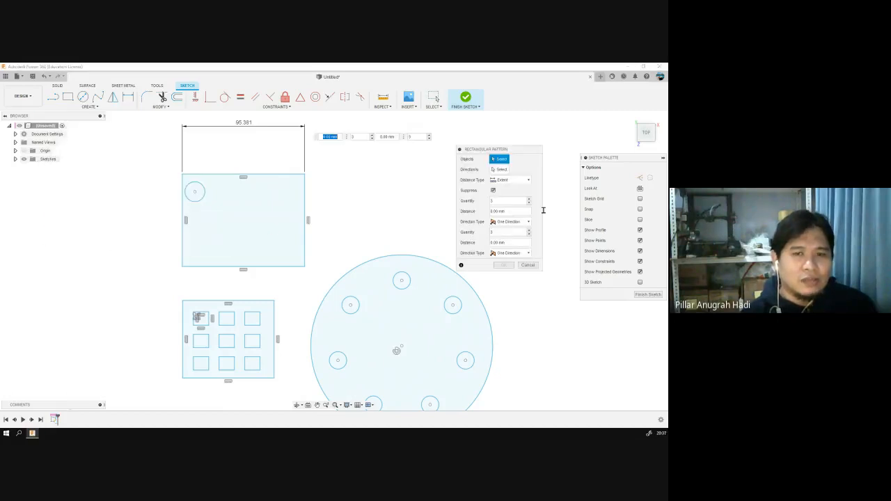
pyautogui.click(501, 170)
pyautogui.click(272, 174)
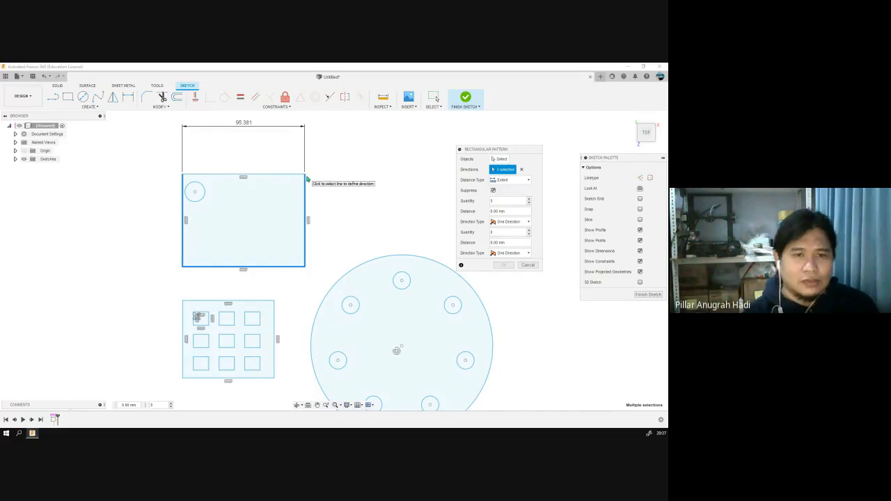
pyautogui.click(528, 265)
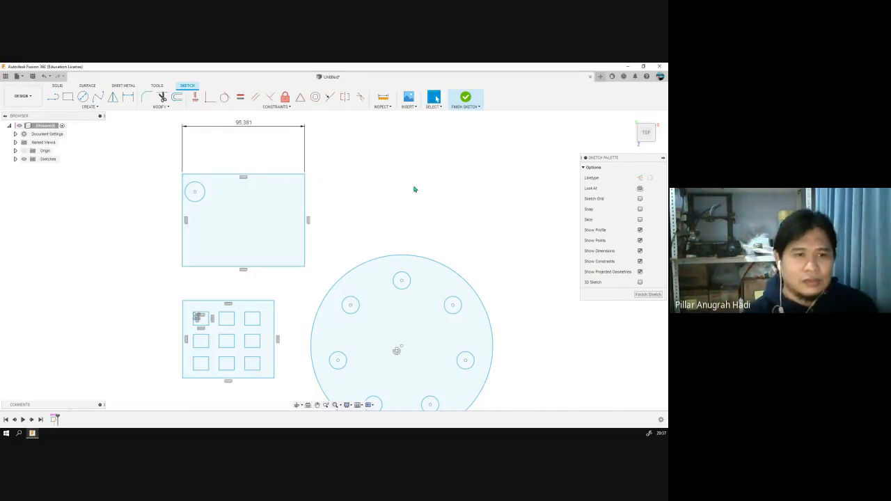
# Step: Try a downward rectangular pattern of the small circle together with the upper rectangle's horizontal edges, using extent -45 mm and quantity 7
pyautogui.click(193, 183)
pyautogui.click(83, 107)
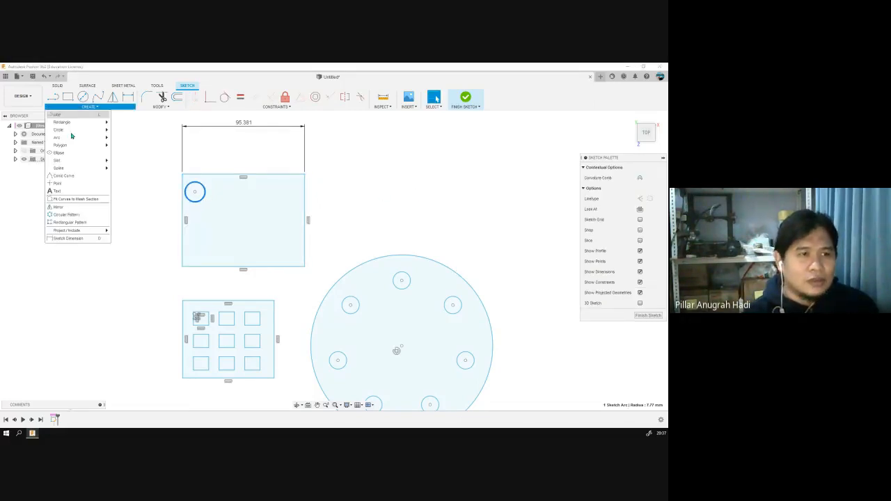
pyautogui.click(71, 220)
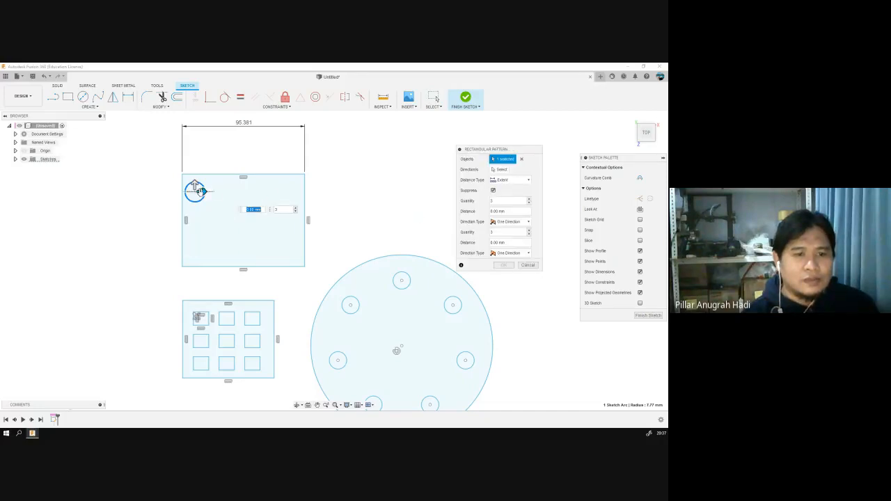
pyautogui.press('Tab')
pyautogui.moveTo(195, 186); pyautogui.dragTo(193, 243)
pyautogui.click(275, 175)
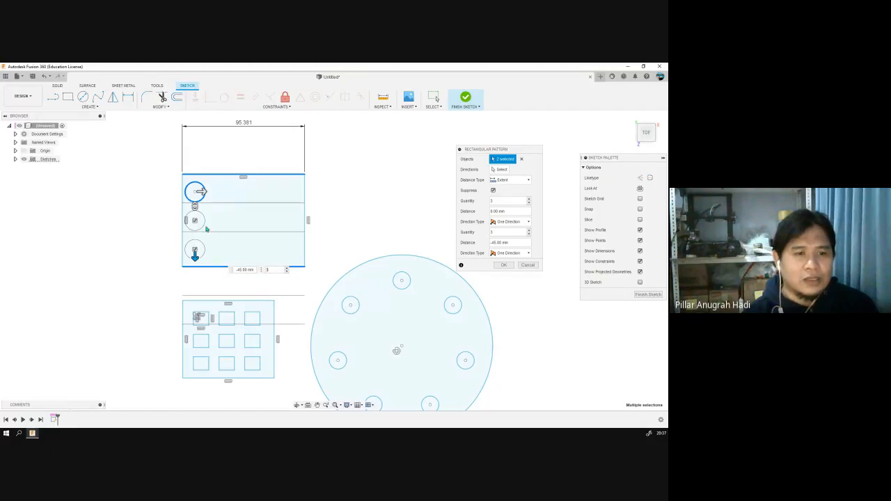
pyautogui.moveTo(196, 207); pyautogui.dragTo(200, 172)
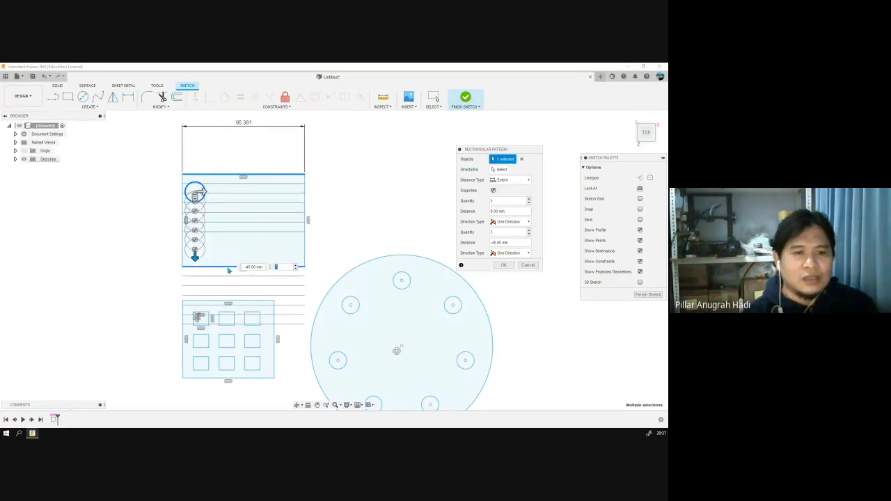
pyautogui.click(503, 265)
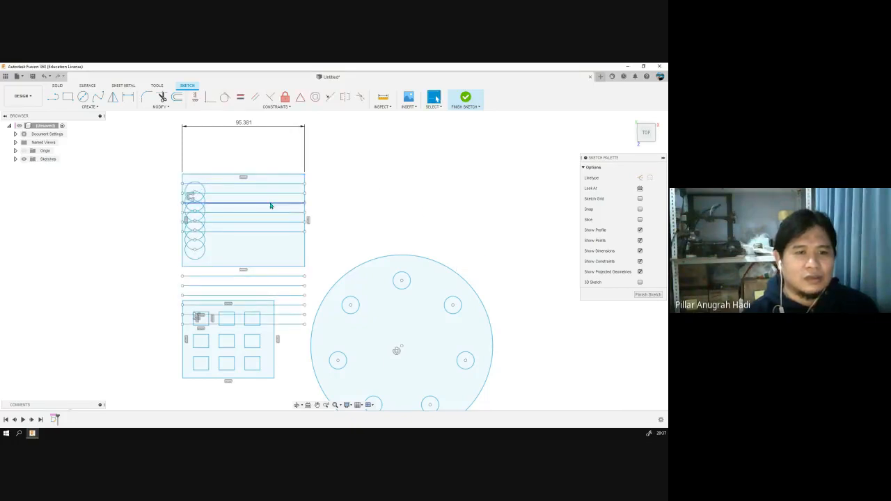
# Step: Move the rectangle and its patterned lines aside, and undo the move, the pattern and the small circle
pyautogui.moveTo(271, 205); pyautogui.dragTo(117, 206)
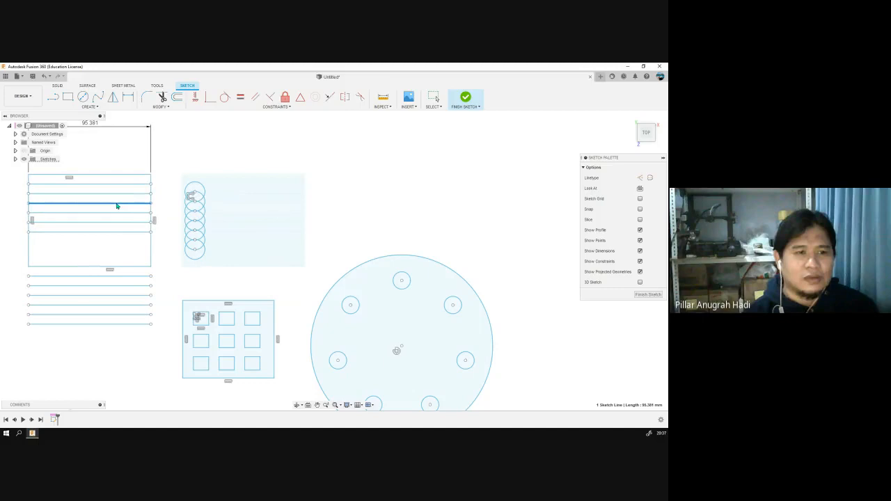
pyautogui.click(410, 206)
pyautogui.hotkey('ctrl', 'z')
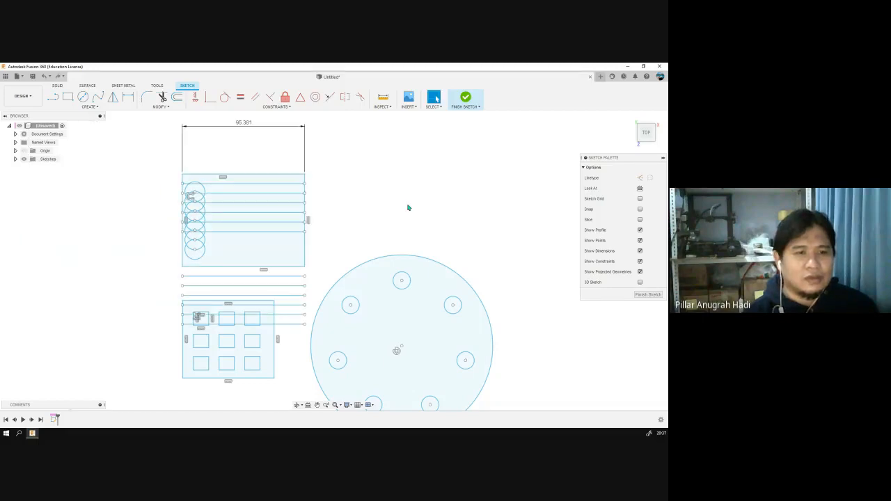
pyautogui.hotkey('ctrl', 'z')
pyautogui.hotkey('ctrl', 'z')
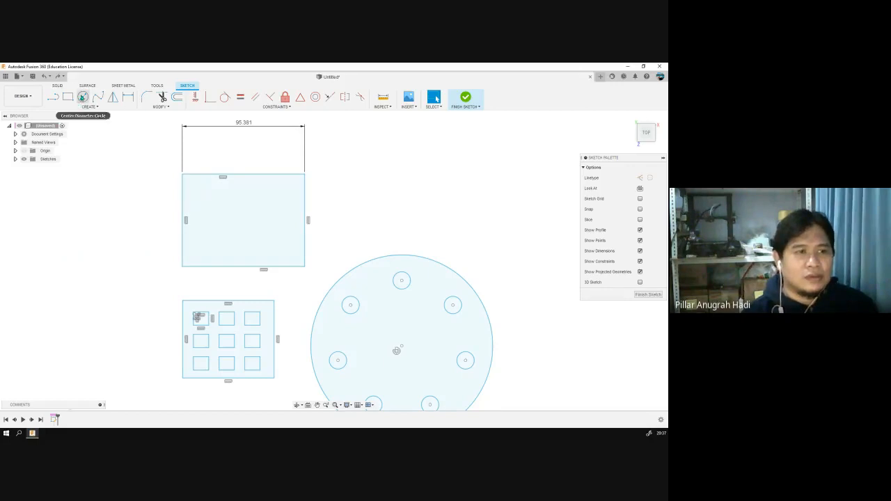
# Step: Draw a circle about 16 mm in diameter inside the upper rectangle near its upper-left corner
pyautogui.click(83, 96)
pyautogui.click(198, 195)
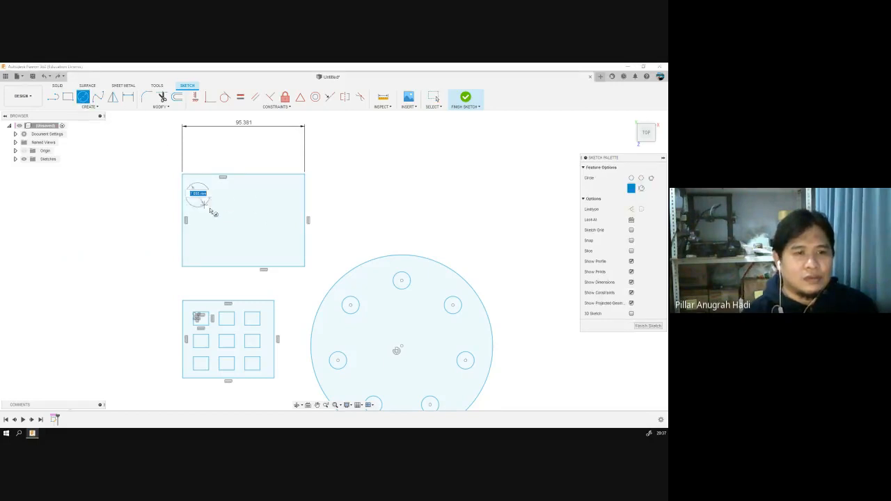
pyautogui.click(206, 202)
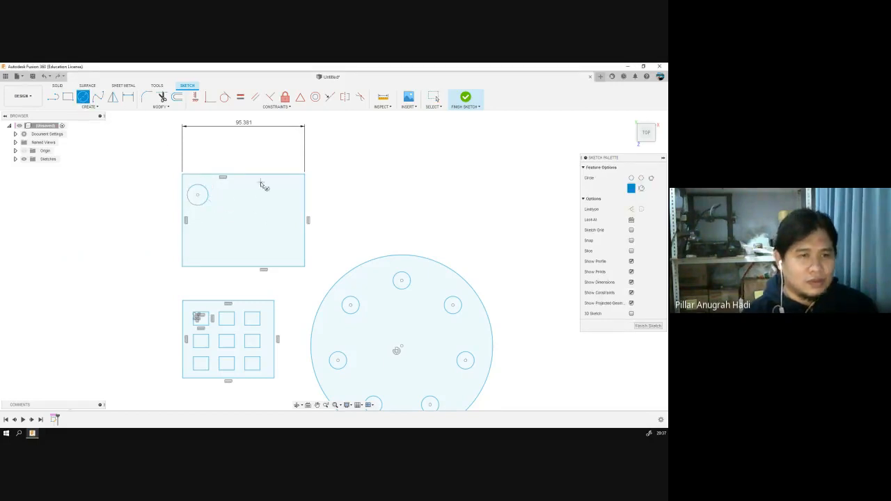
pyautogui.click(72, 107)
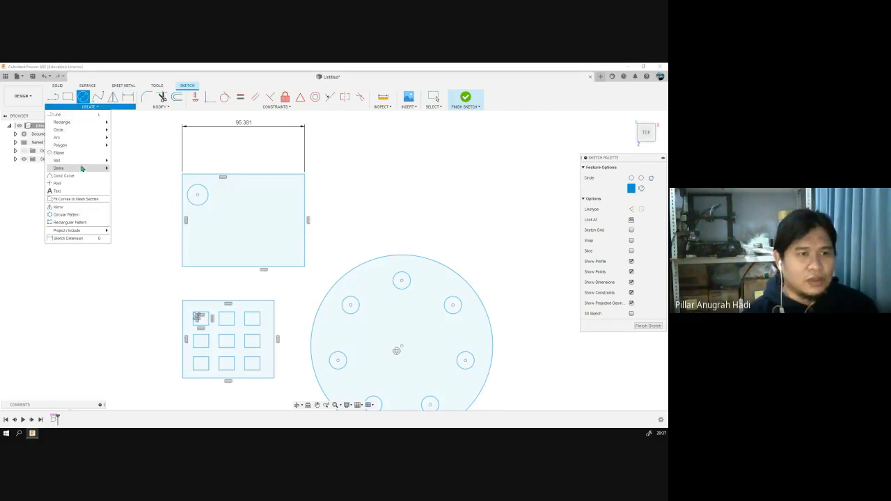
pyautogui.click(434, 98)
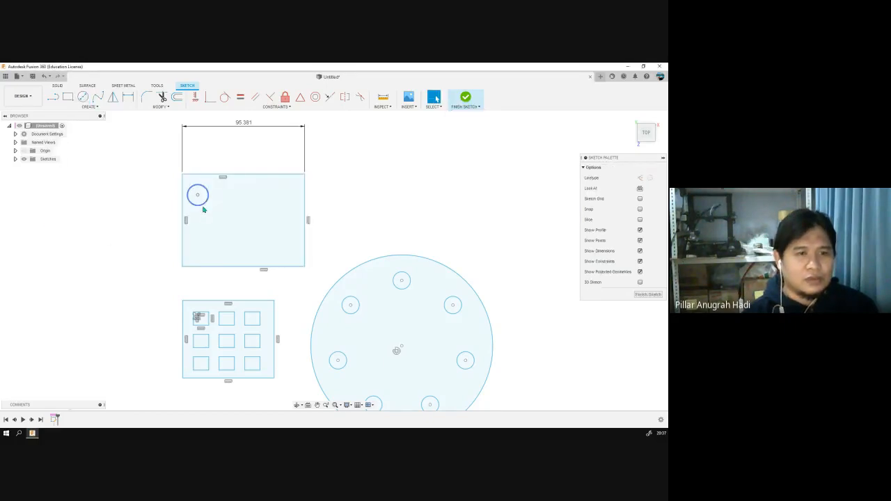
# Step: Create a rectangular pattern of the small circle along the upper rectangle's top edge with an extent of 55 mm and quantity 3
pyautogui.click(204, 207)
pyautogui.click(89, 106)
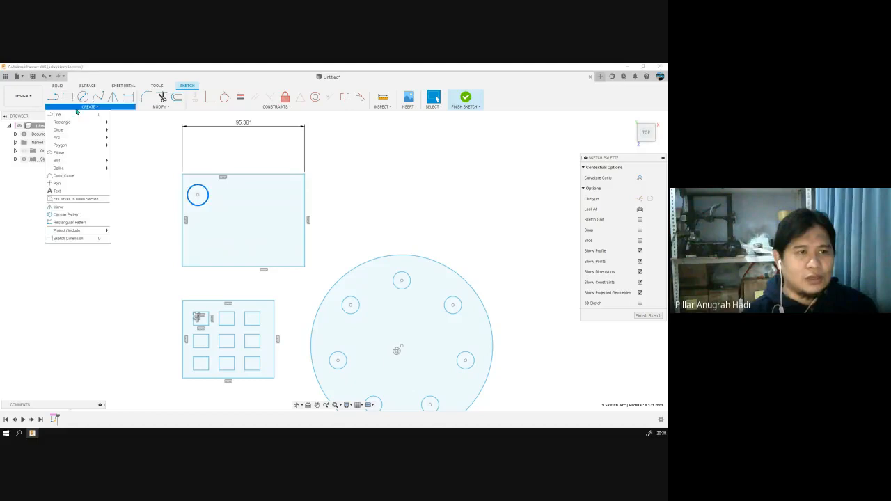
pyautogui.click(69, 222)
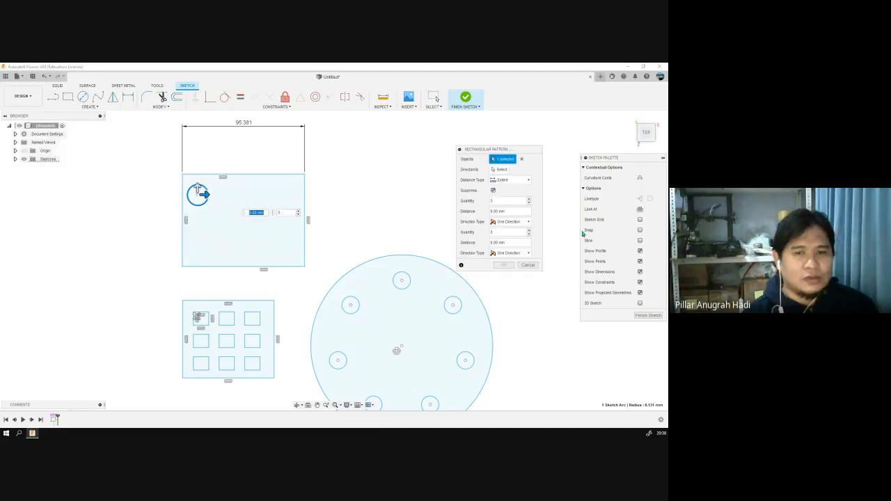
pyautogui.click(501, 170)
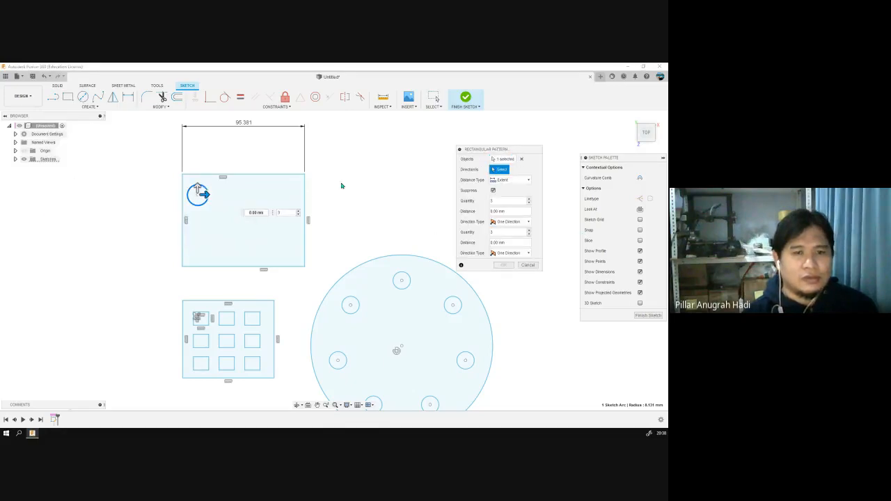
pyautogui.click(280, 175)
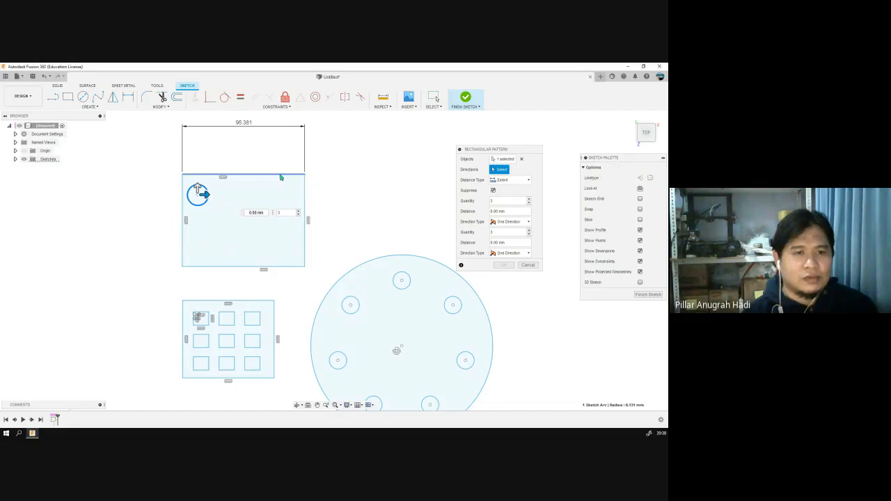
pyautogui.moveTo(220, 194); pyautogui.dragTo(273, 195)
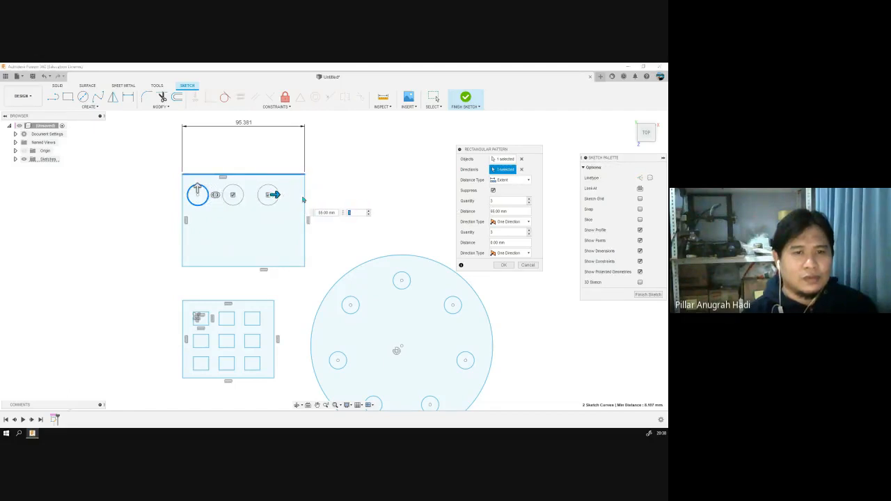
# Step: Add the rectangle's right edge as the second pattern direction, extend it downward 60 mm with quantity 3, and apply the pattern
pyautogui.click(227, 267)
pyautogui.click(305, 227)
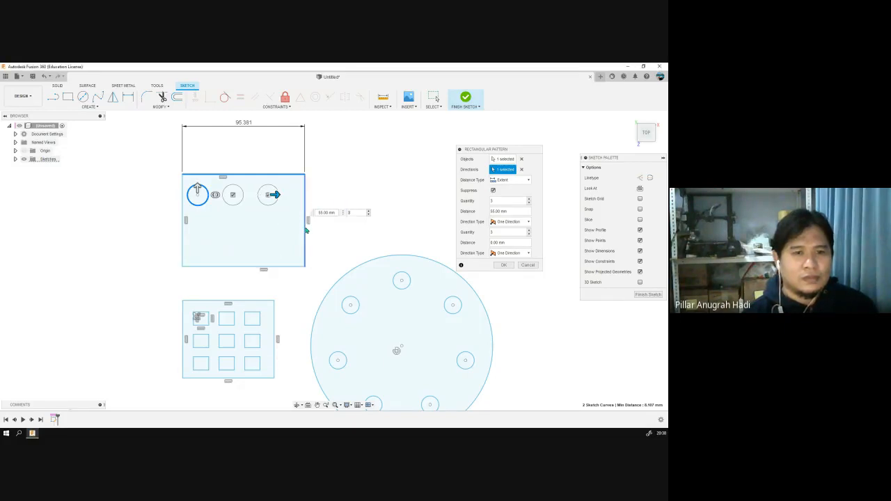
pyautogui.moveTo(198, 201); pyautogui.dragTo(200, 277)
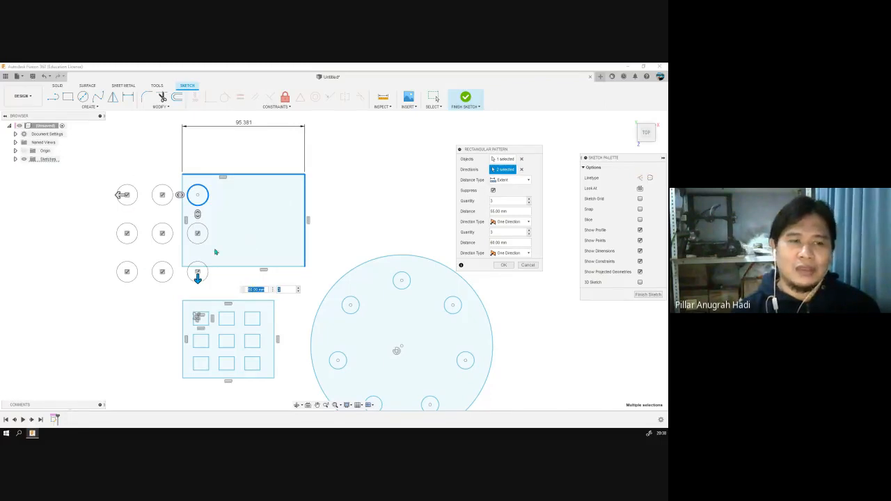
pyautogui.click(503, 265)
# Step: Draw a large circle in the empty area above and to the right of the upper rectangle
pyautogui.moveTo(531, 317)
pyautogui.mouseDown(button='middle')
pyautogui.moveTo(437, 257)
pyautogui.moveTo(463, 316)
pyautogui.mouseUp(button='middle')
pyautogui.moveTo(433, 162); pyautogui.dragTo(431, 247, button='middle')
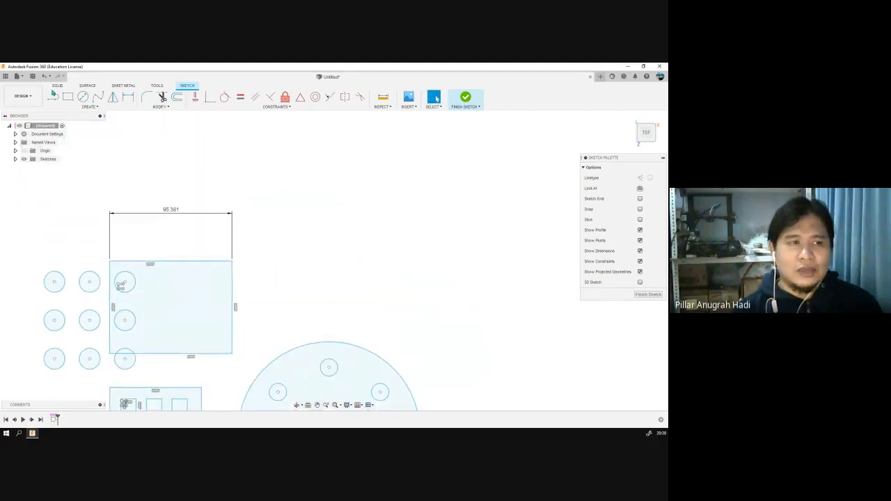
pyautogui.click(83, 97)
pyautogui.click(313, 189)
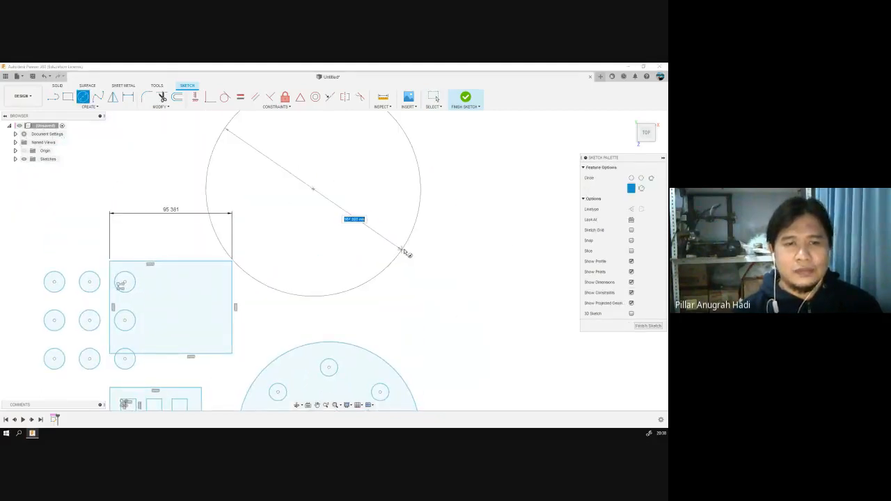
pyautogui.click(380, 194)
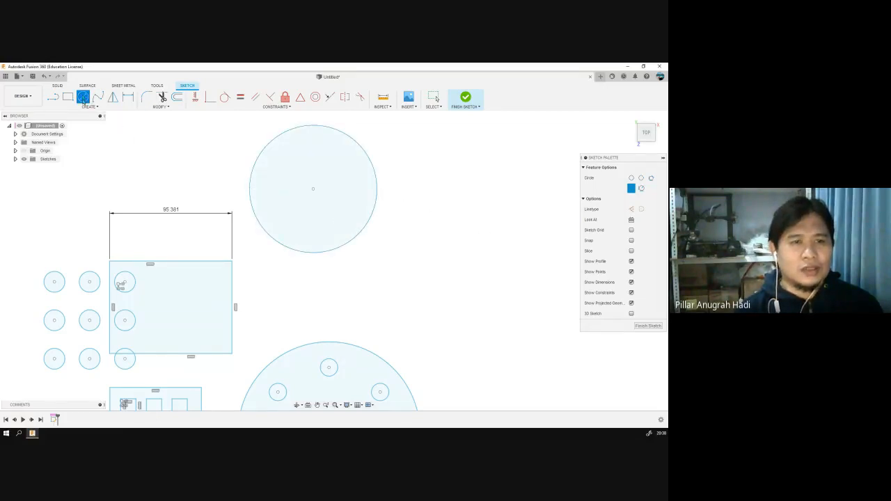
# Step: Draw a small circle about 19 mm in diameter above the new large circle
pyautogui.moveTo(348, 173); pyautogui.dragTo(370, 249, button='middle')
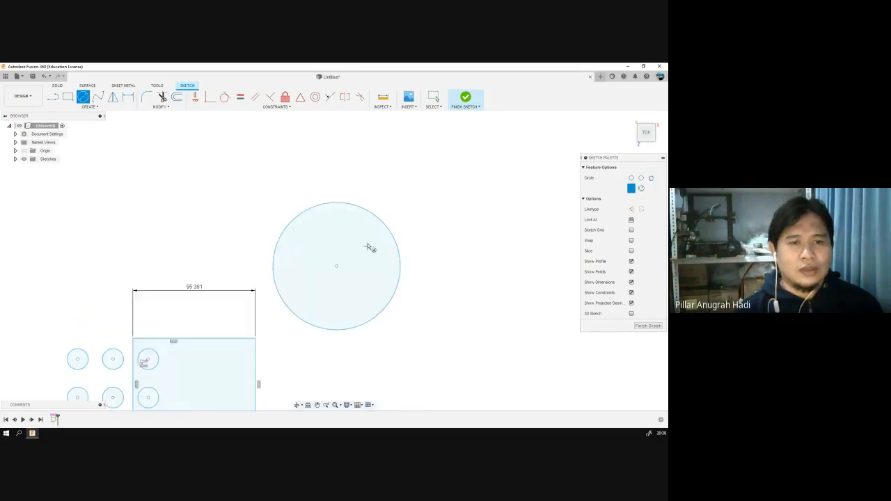
pyautogui.click(342, 159)
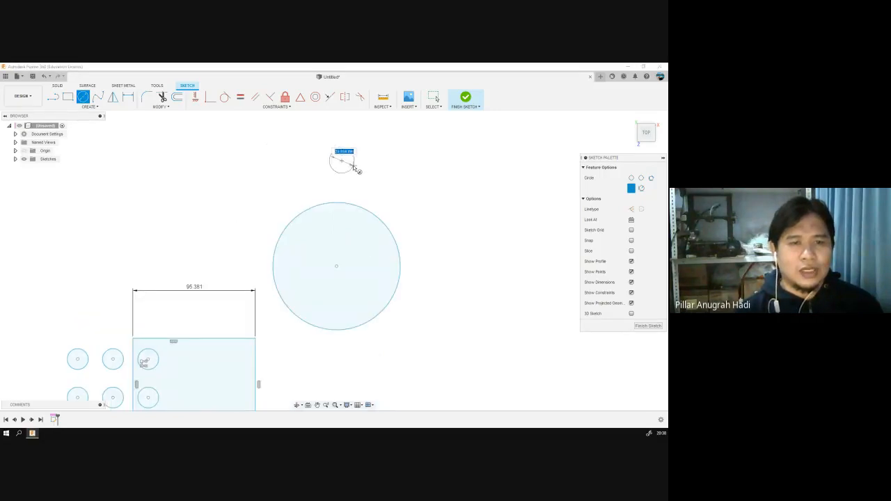
pyautogui.click(353, 167)
# Step: Start a circular pattern of the small circle around the large circle's center point
pyautogui.click(89, 107)
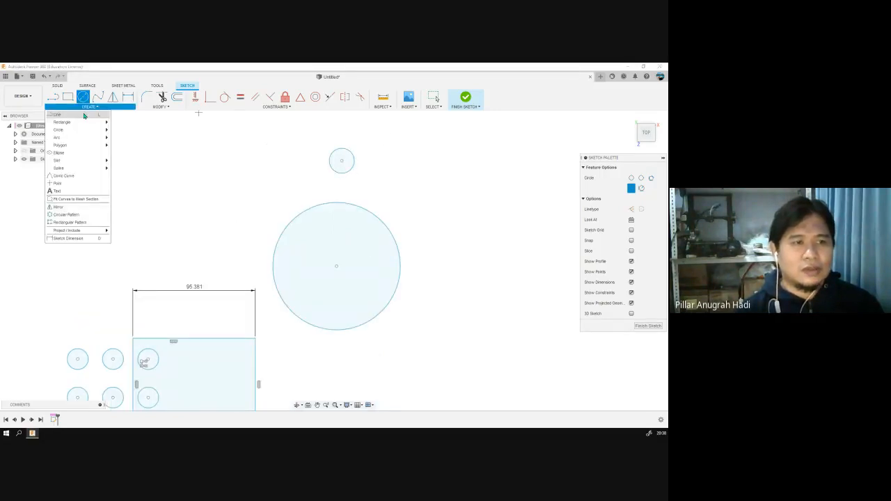
pyautogui.click(69, 215)
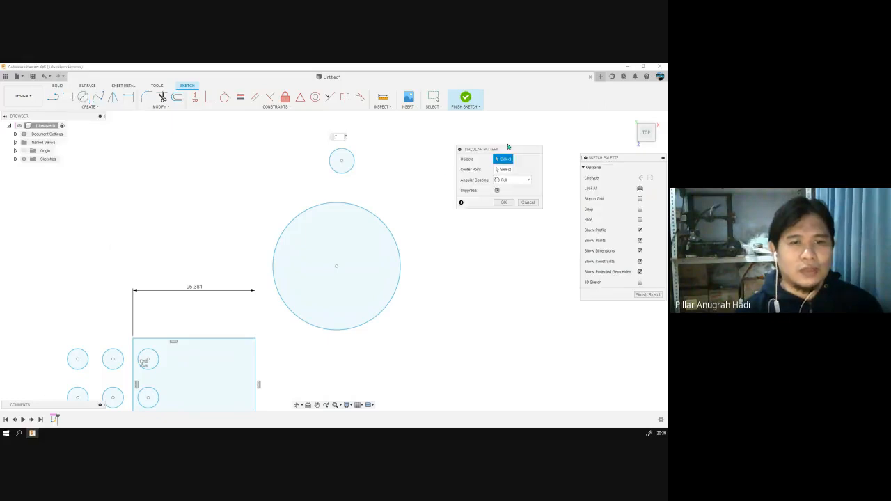
pyautogui.click(348, 168)
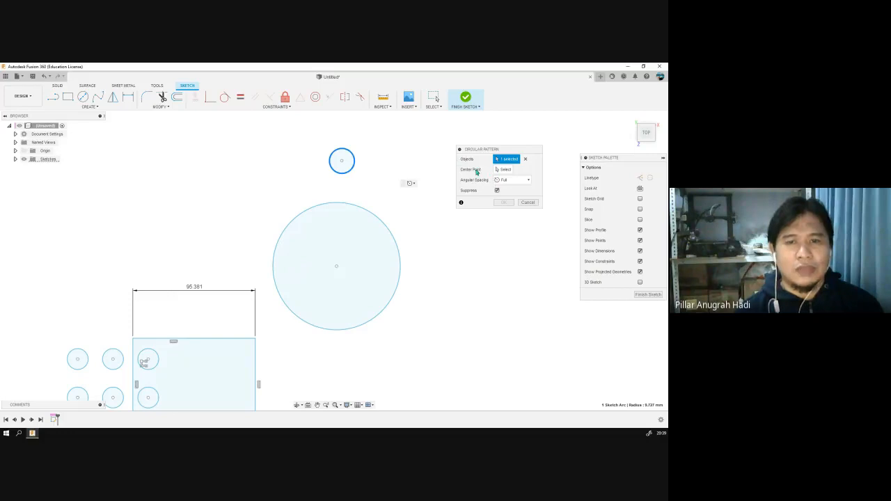
pyautogui.click(503, 169)
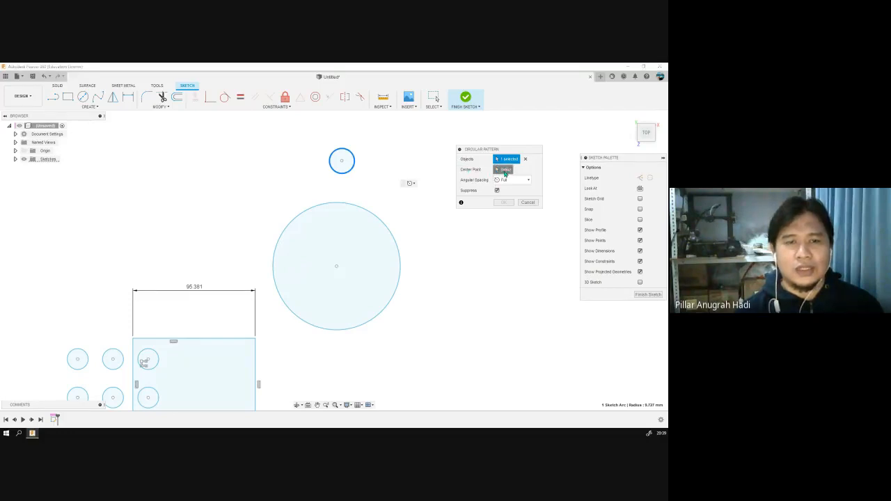
pyautogui.click(336, 267)
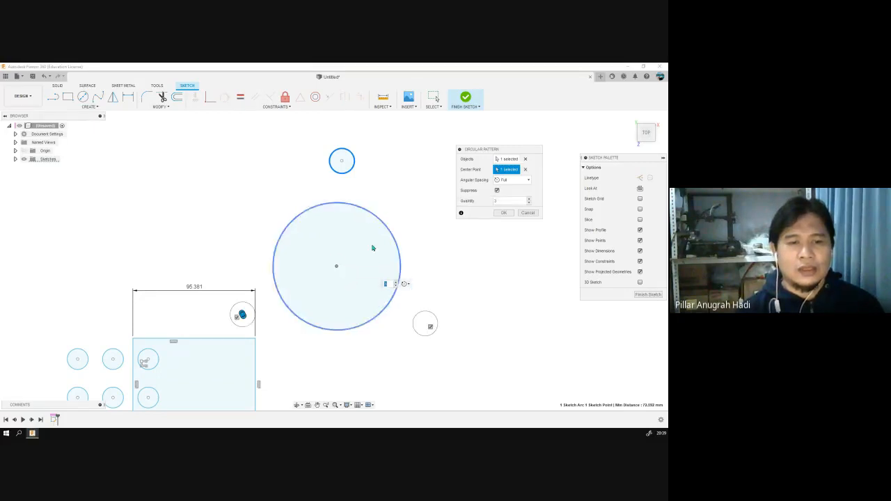
# Step: Increase the circular pattern's quantity to 12
pyautogui.click(396, 282)
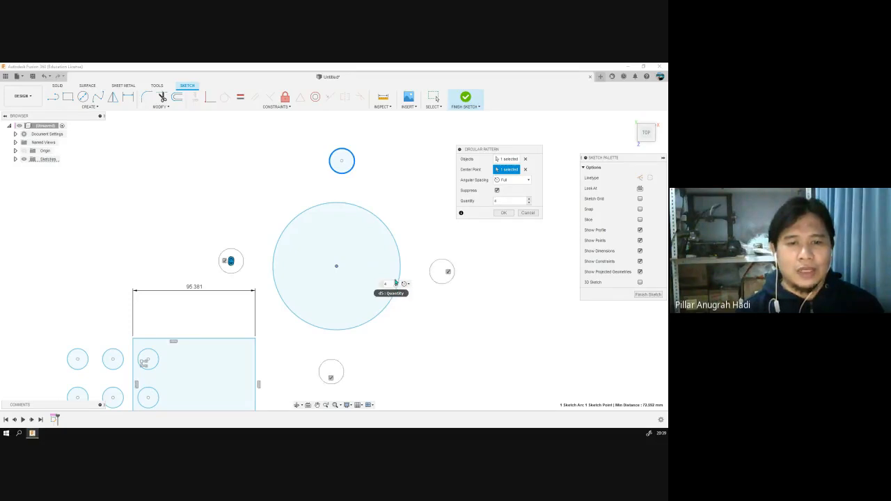
pyautogui.click(395, 282)
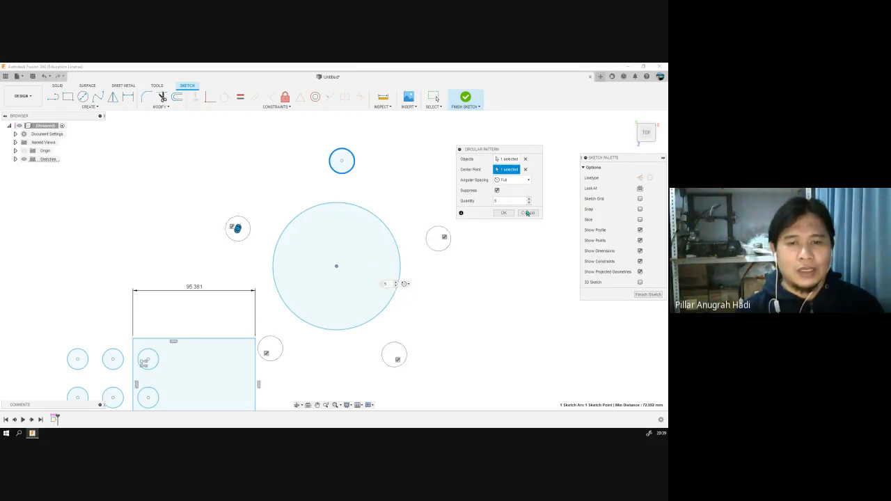
pyautogui.click(395, 282)
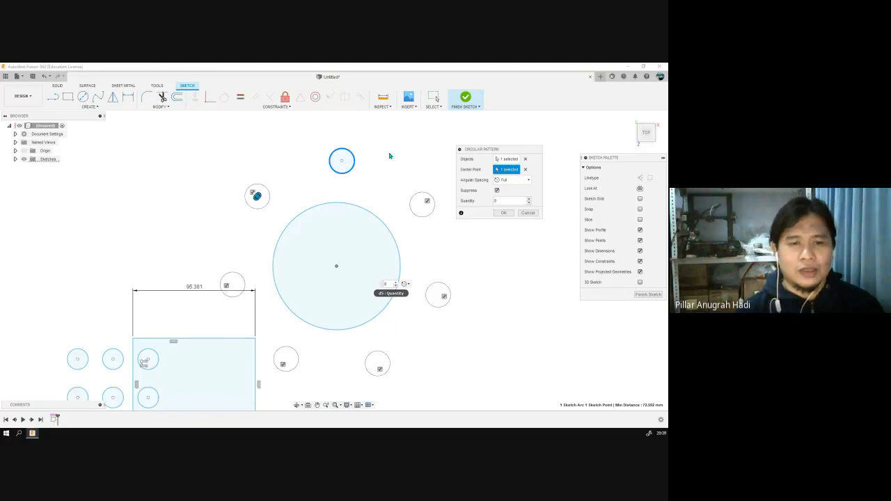
pyautogui.moveTo(379, 95); pyautogui.dragTo(376, 78)
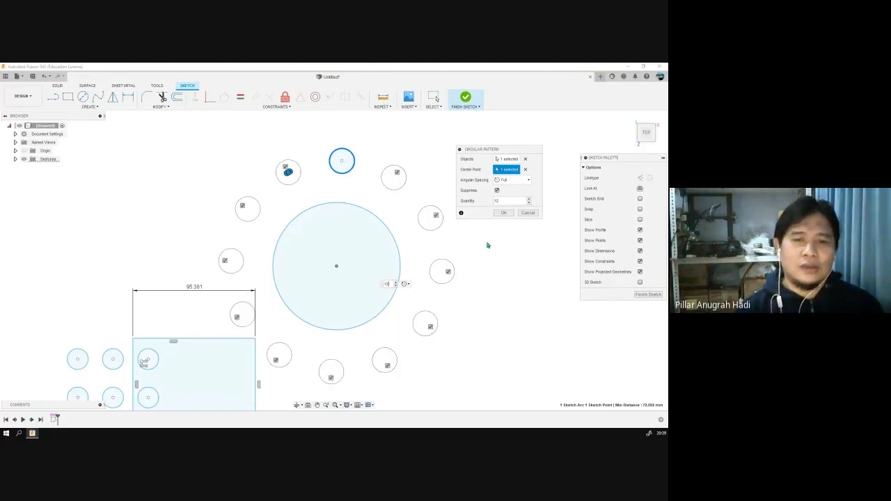
# Step: Switch the circular pattern's angular spacing to Angle
pyautogui.click(510, 182)
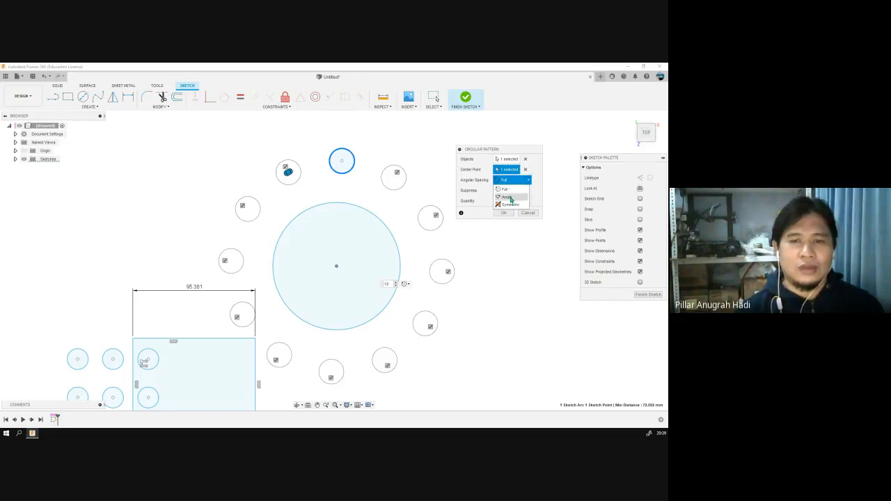
pyautogui.click(507, 198)
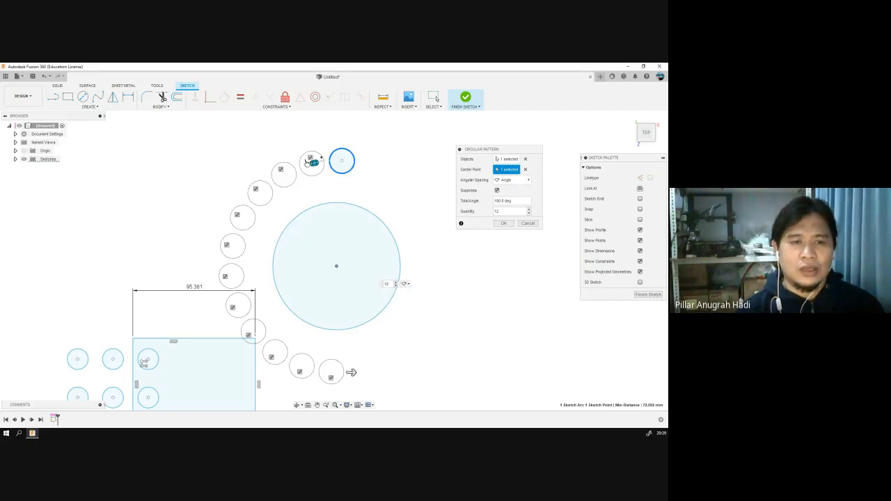
# Step: Reduce the circular pattern's quantity to 4 and set its total angle to 90 deg
pyautogui.write('3')
pyautogui.moveTo(259, 228); pyautogui.dragTo(271, 203)
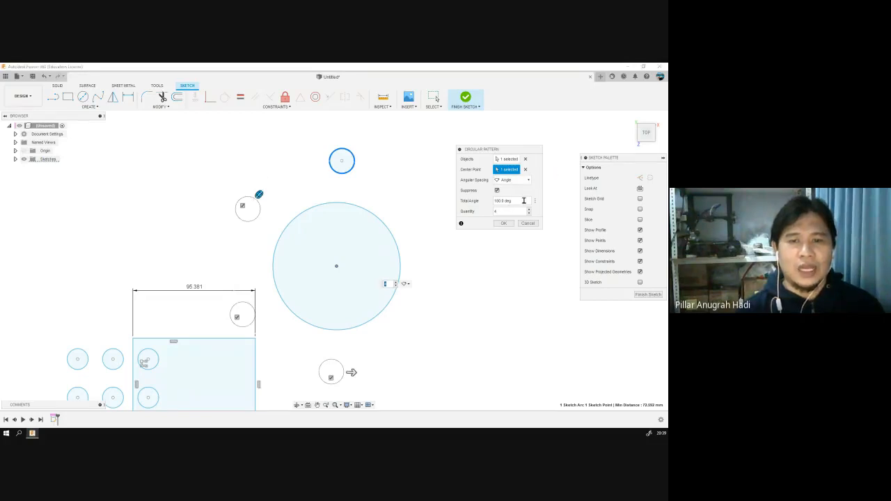
pyautogui.moveTo(524, 200); pyautogui.dragTo(493, 201)
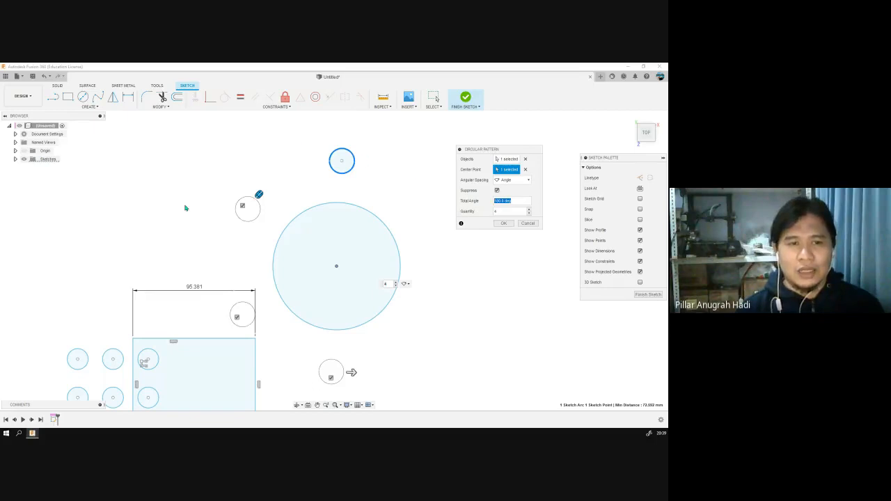
pyautogui.click(519, 202)
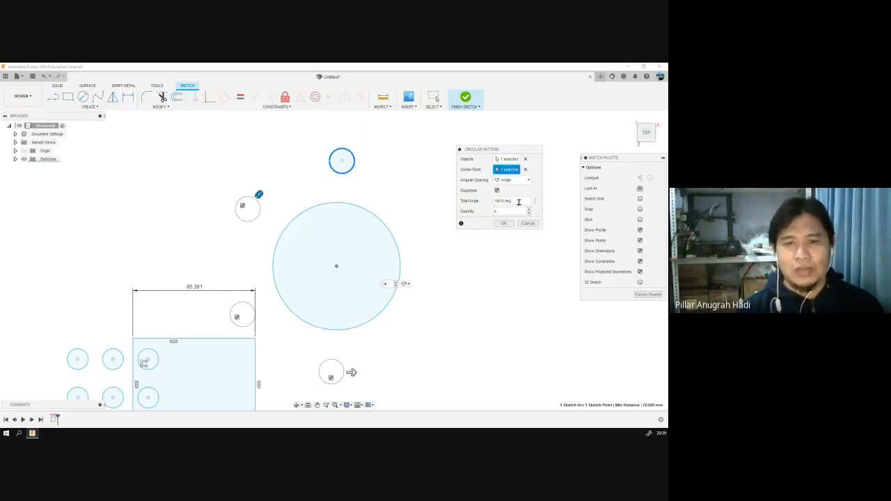
pyautogui.doubleClick(503, 200)
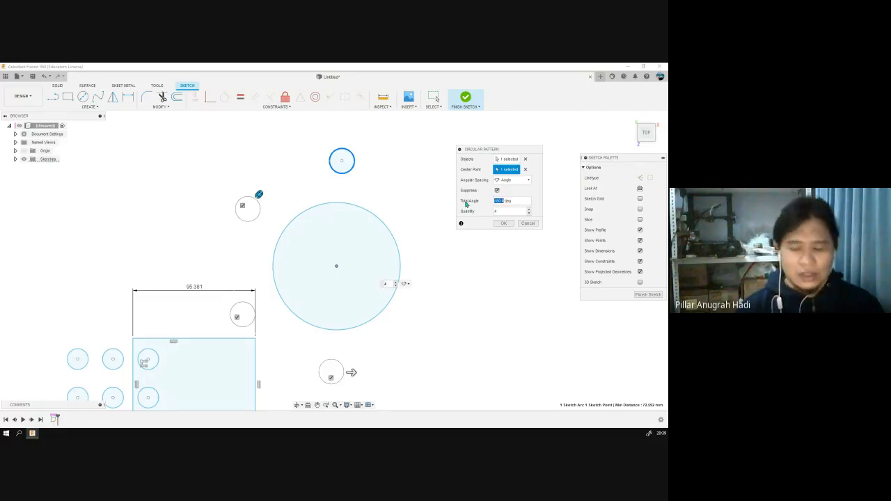
pyautogui.write('90')
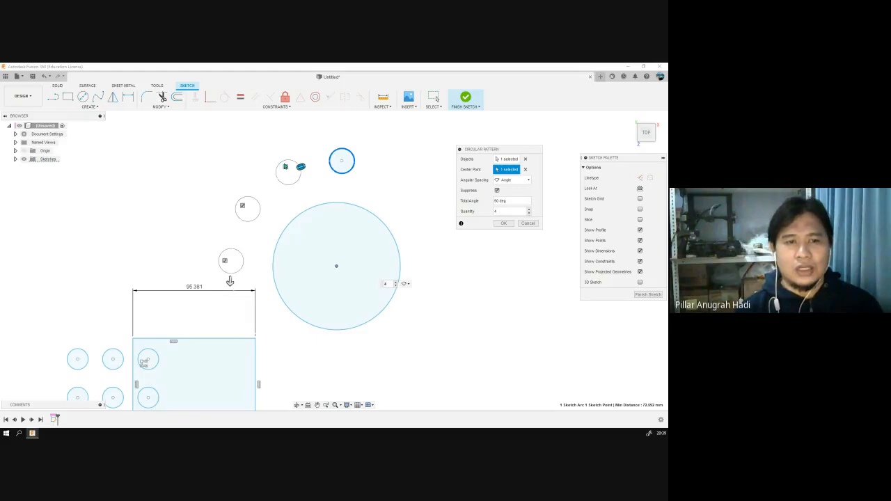
# Step: Increase the circular pattern's quantity to 7 and complete the pattern
pyautogui.moveTo(301, 166); pyautogui.dragTo(318, 162)
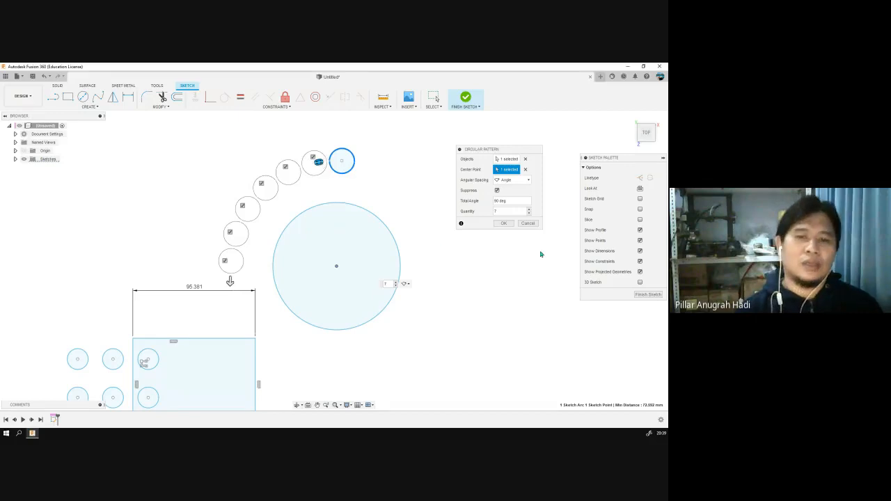
pyautogui.click(504, 224)
pyautogui.moveTo(440, 285)
pyautogui.mouseDown(button='middle')
pyautogui.moveTo(491, 235)
pyautogui.moveTo(414, 190)
pyautogui.mouseUp(button='middle')
pyautogui.scroll(2, 408, 252)
pyautogui.scroll(-4, 408, 253)
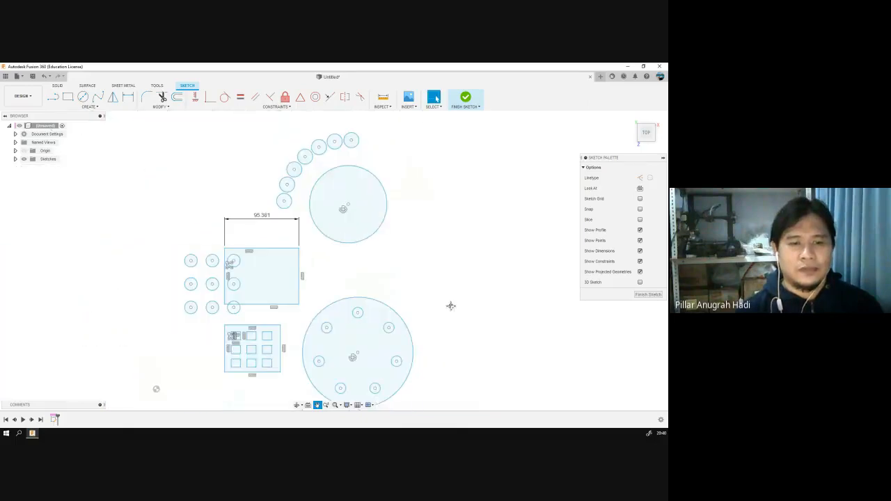
pyautogui.moveTo(451, 306); pyautogui.dragTo(420, 285, button='middle')
pyautogui.scroll(-1, 420, 285)
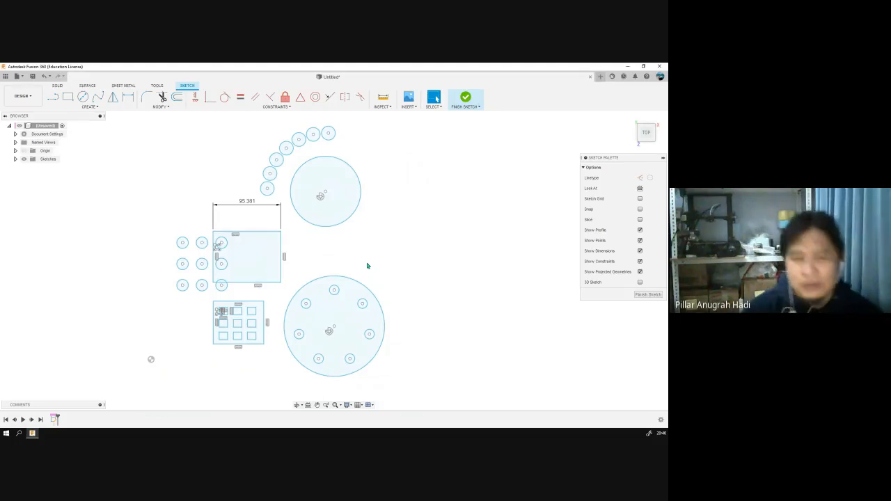
pyautogui.scroll(2, 368, 257)
pyautogui.scroll(-3, 369, 250)
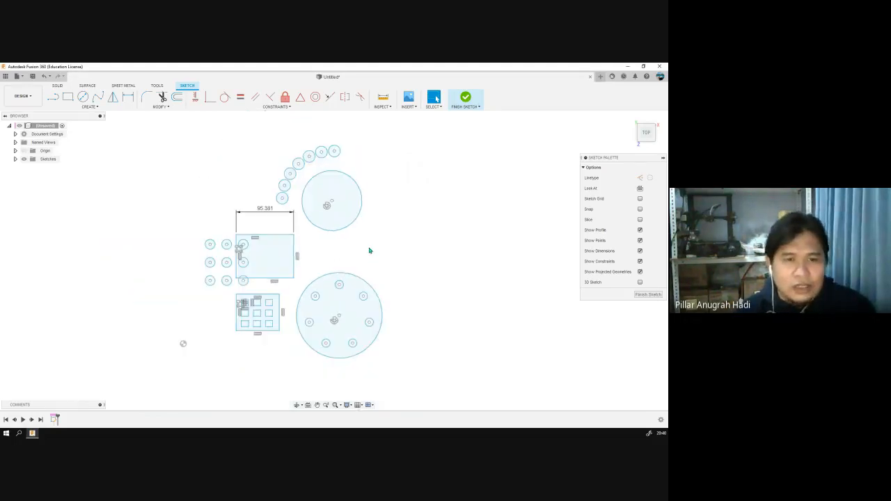
pyautogui.scroll(5, 368, 206)
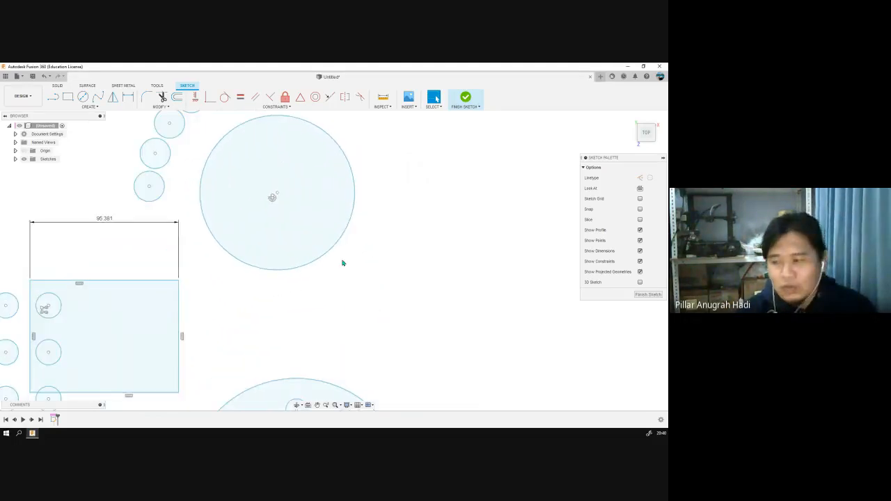
pyautogui.scroll(-3, 342, 263)
pyautogui.moveTo(324, 291)
pyautogui.mouseDown(button='middle')
pyautogui.moveTo(335, 257)
pyautogui.moveTo(371, 249)
pyautogui.moveTo(372, 264)
pyautogui.moveTo(368, 250)
pyautogui.mouseUp(button='middle')
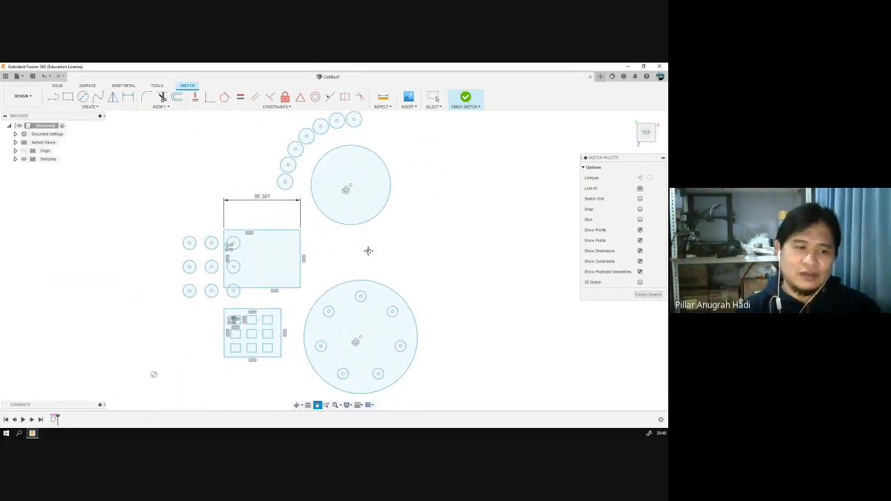
pyautogui.press('Escape')
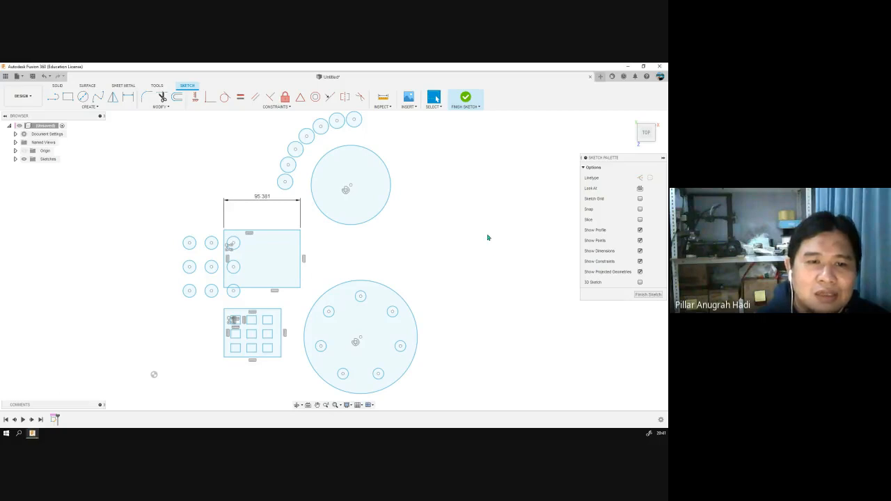
pyautogui.moveTo(489, 237)
pyautogui.mouseDown(button='middle')
pyautogui.moveTo(306, 235)
pyautogui.moveTo(354, 245)
pyautogui.mouseUp(button='middle')
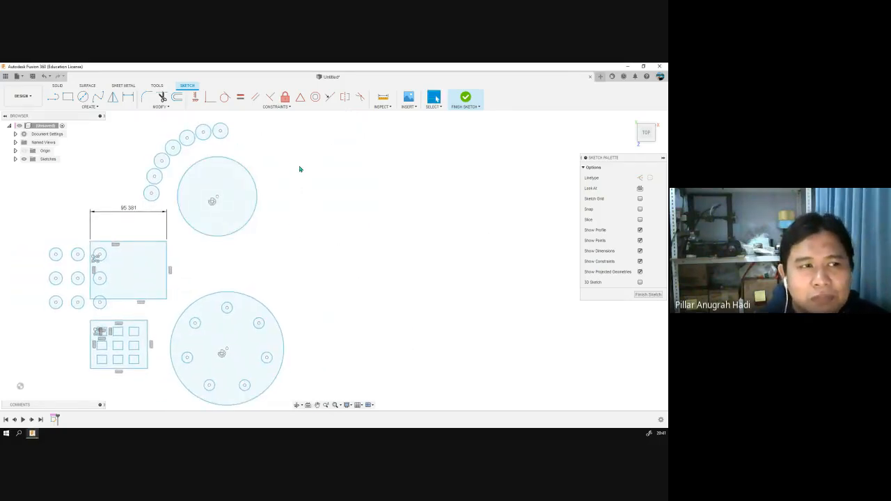
pyautogui.click(27, 102)
pyautogui.moveTo(29, 163)
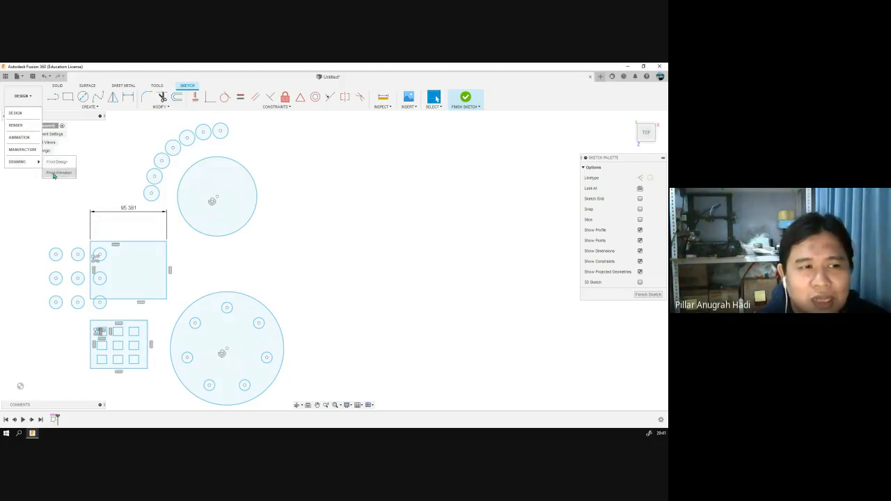
pyautogui.click(291, 161)
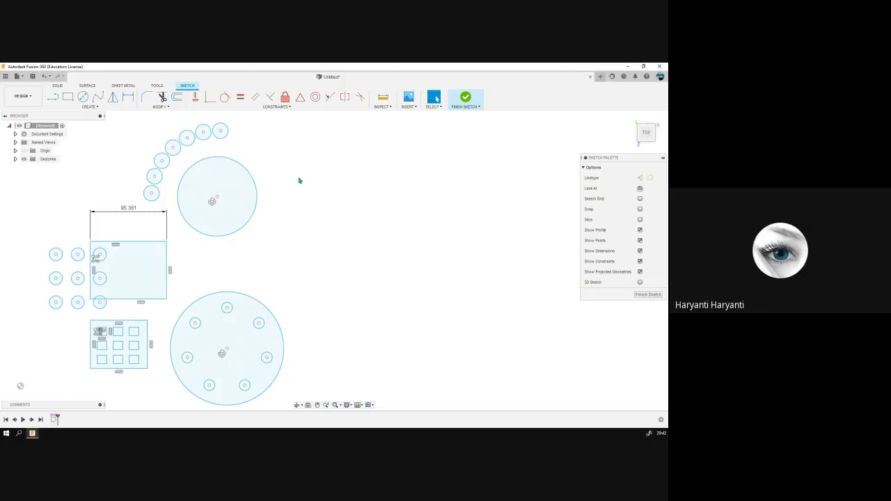
pyautogui.moveTo(298, 179)
pyautogui.mouseDown(button='middle')
pyautogui.moveTo(332, 185)
pyautogui.moveTo(366, 174)
pyautogui.moveTo(323, 174)
pyautogui.mouseUp(button='middle')
pyautogui.scroll(1, 323, 175)
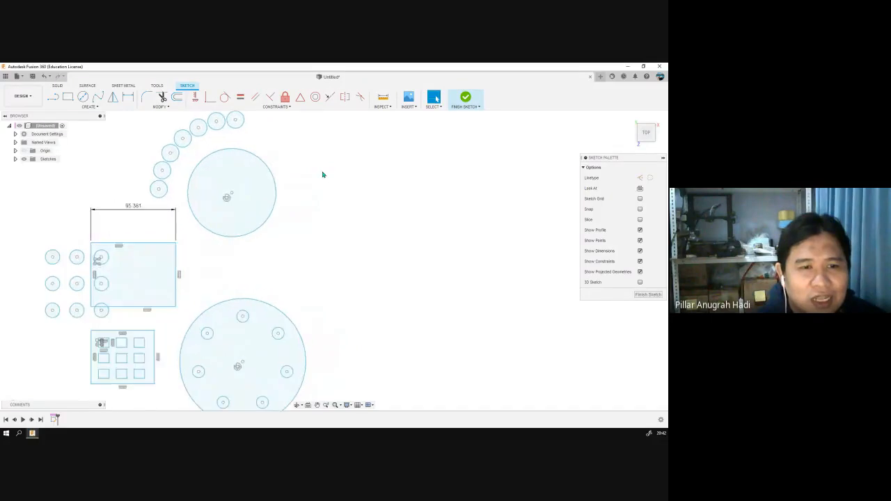
pyautogui.scroll(-3, 322, 174)
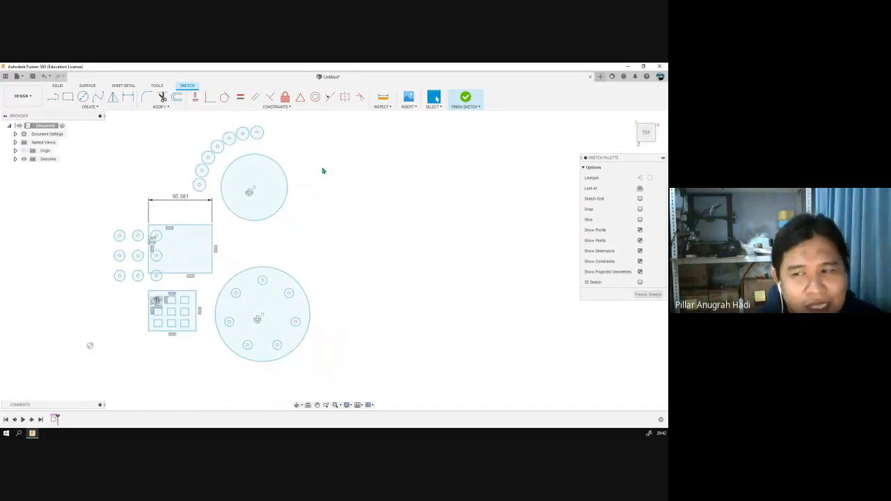
pyautogui.scroll(2, 322, 172)
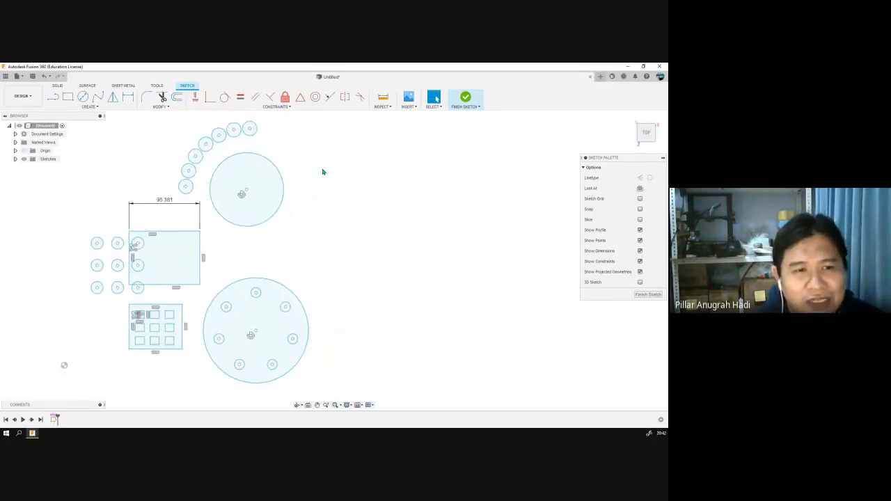
pyautogui.scroll(-1, 323, 172)
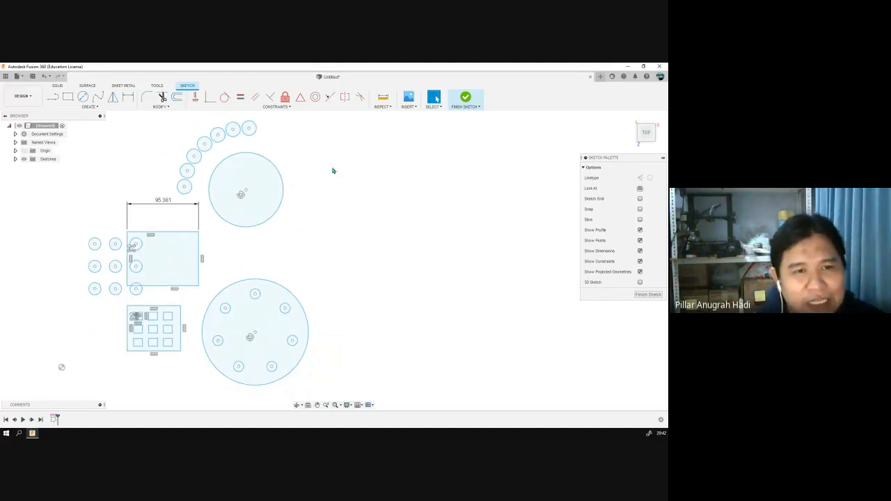
# Step: Create a new form from the solid modelling tools to enter the Form environment
pyautogui.click(87, 87)
pyautogui.click(57, 86)
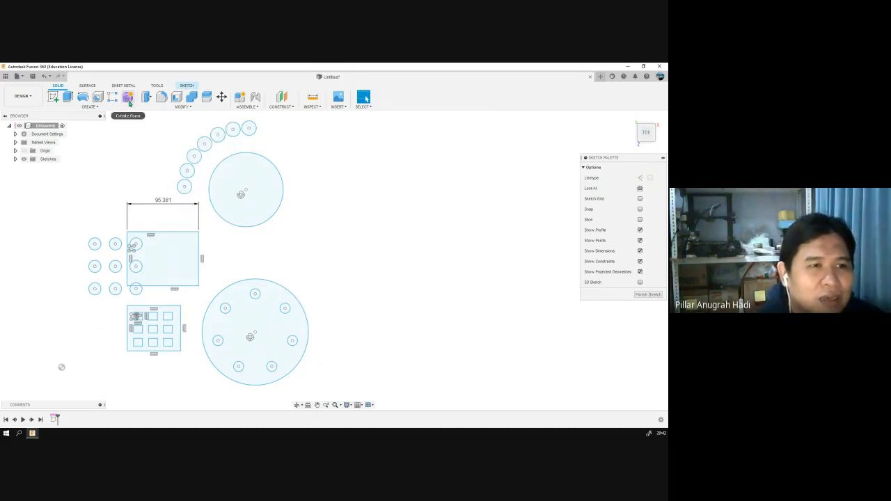
pyautogui.click(128, 100)
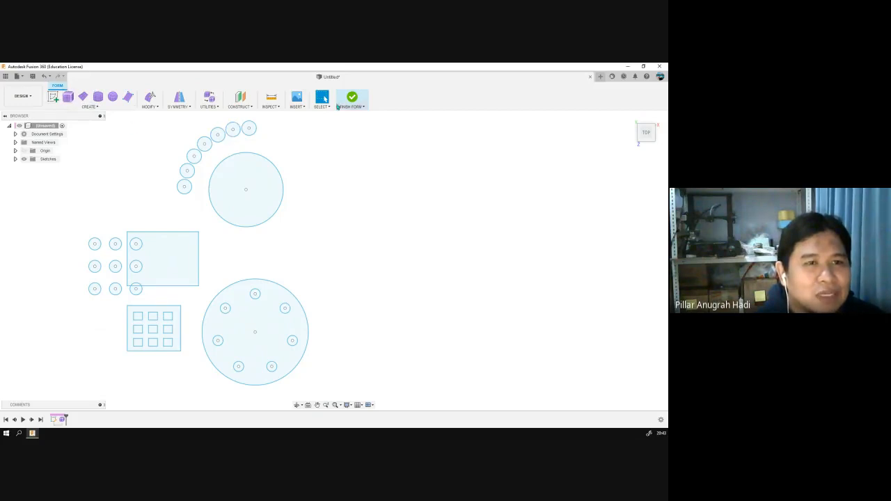
pyautogui.click(53, 97)
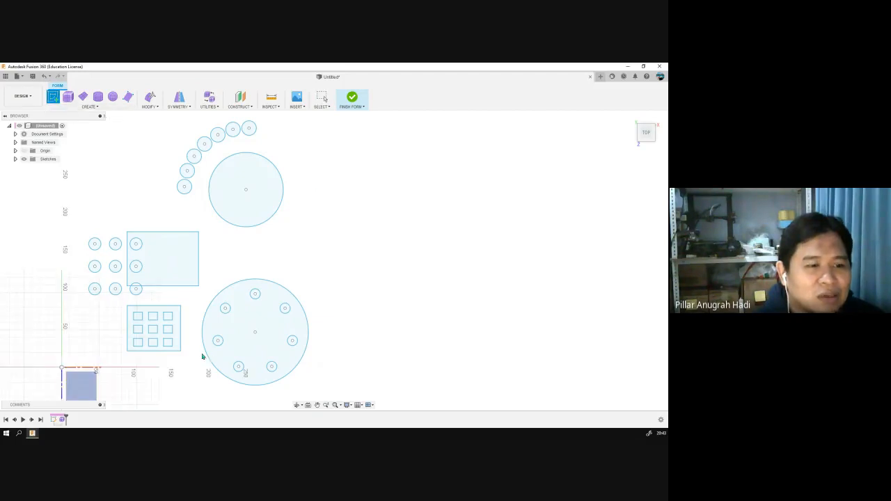
pyautogui.press('Escape')
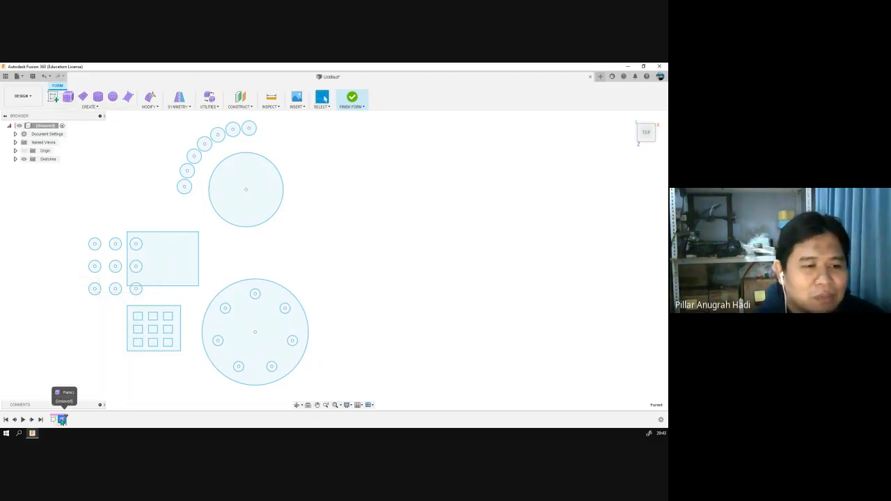
pyautogui.click(54, 420)
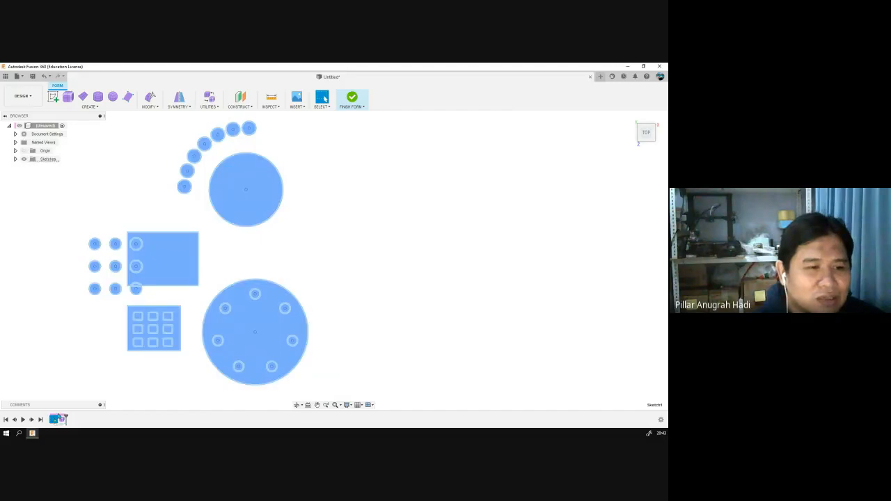
pyautogui.click(362, 197)
pyautogui.scroll(5, 400, 209)
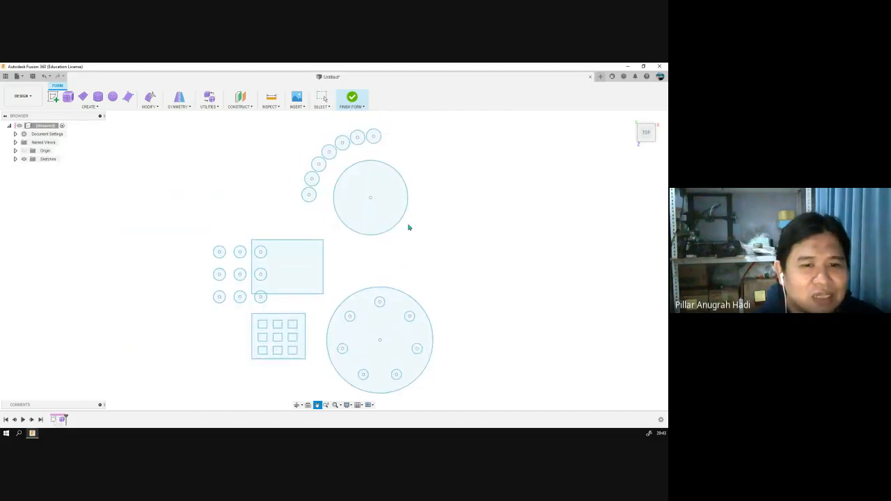
pyautogui.scroll(-3, 409, 227)
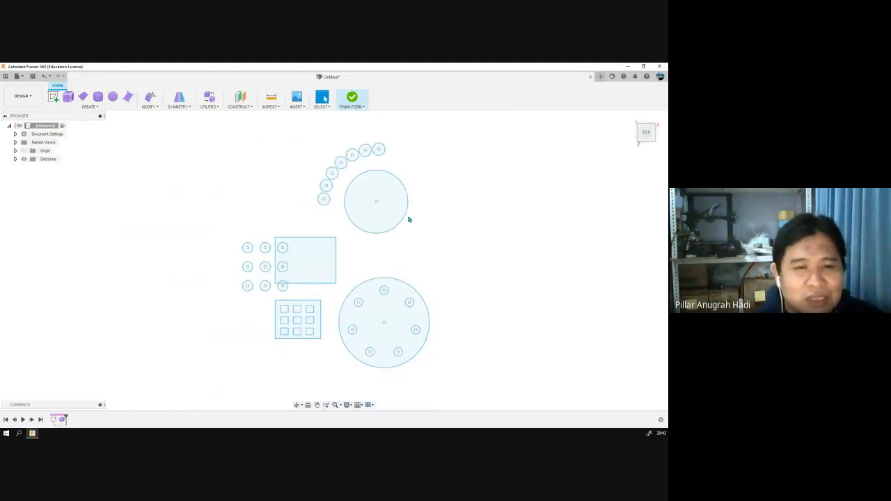
pyautogui.scroll(2, 239, 159)
pyautogui.scroll(-3, 242, 162)
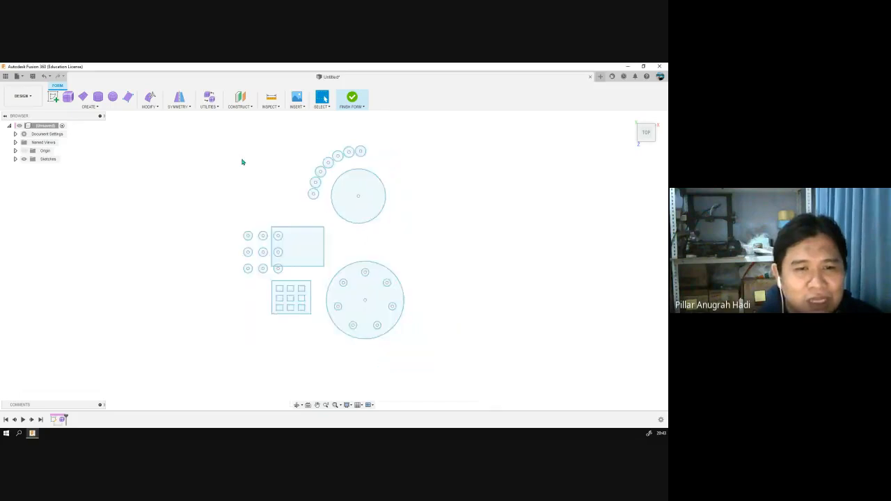
pyautogui.scroll(-2, 243, 162)
pyautogui.moveTo(485, 238); pyautogui.dragTo(438, 244, button='middle')
pyautogui.scroll(3, 304, 196)
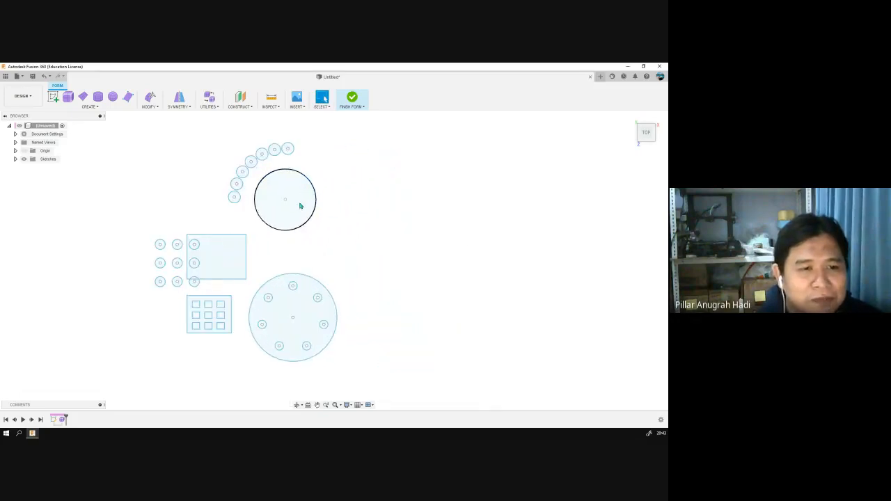
pyautogui.click(117, 133)
pyautogui.click(454, 390)
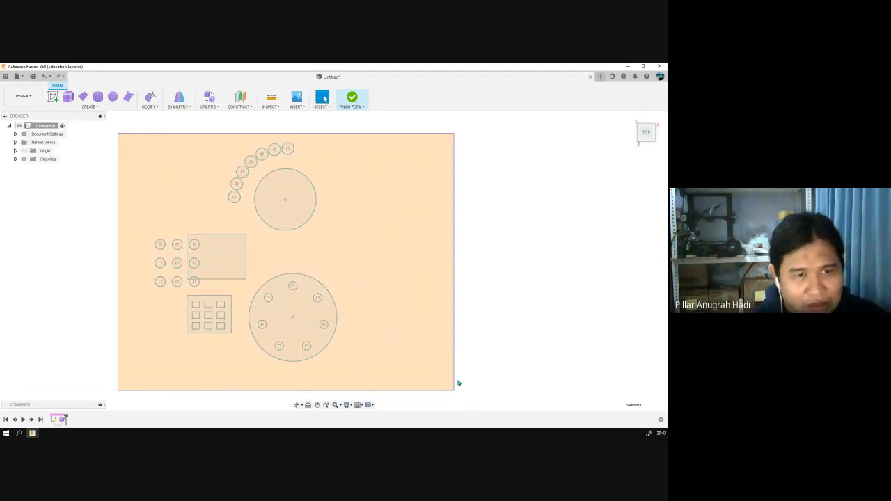
pyautogui.moveTo(458, 383); pyautogui.dragTo(458, 383)
pyautogui.click(460, 387)
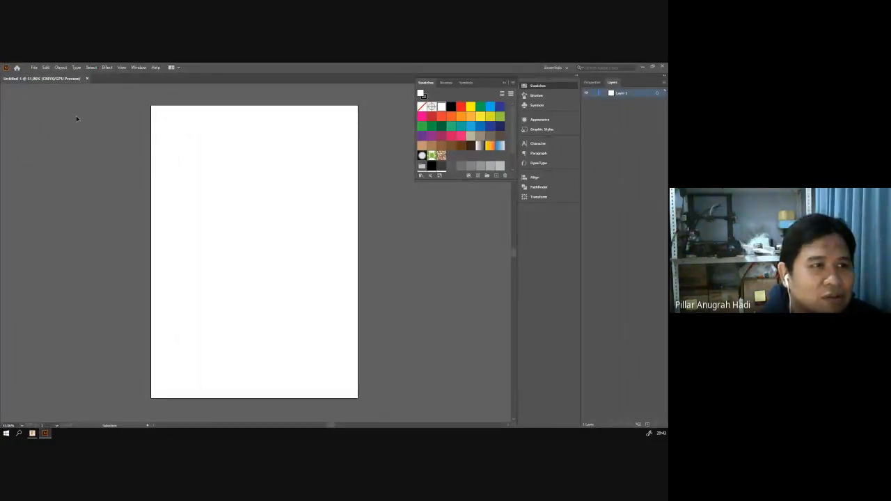
pyautogui.click(34, 68)
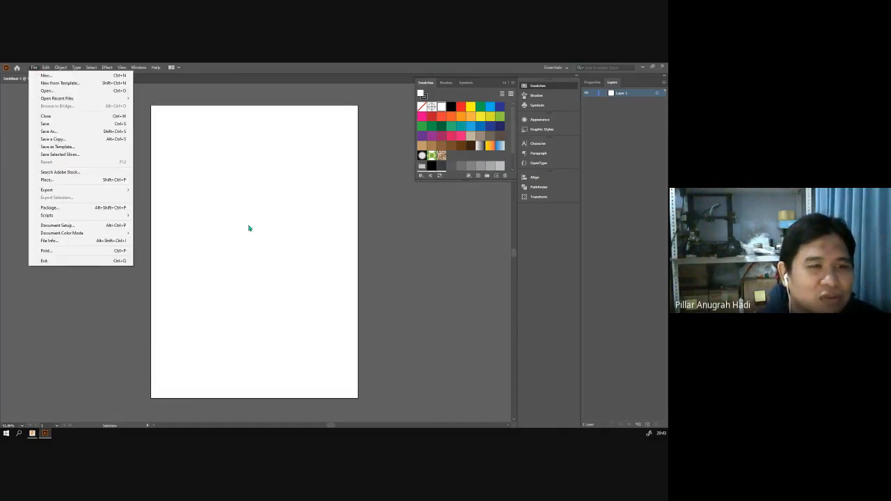
pyautogui.moveTo(45, 68)
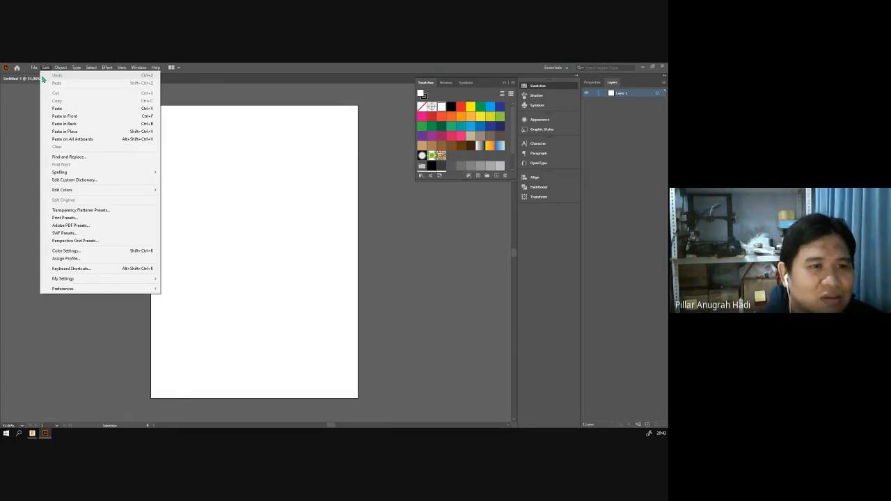
pyautogui.click(292, 241)
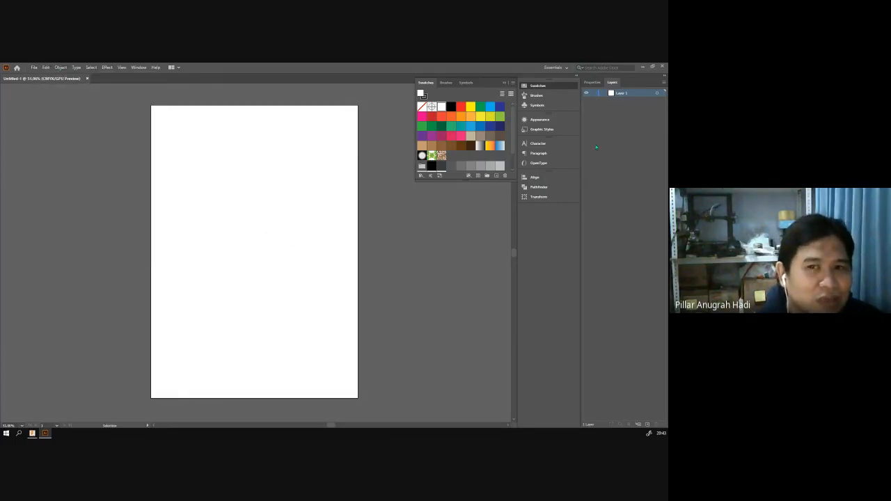
pyautogui.press('Tab')
pyautogui.press('Tab')
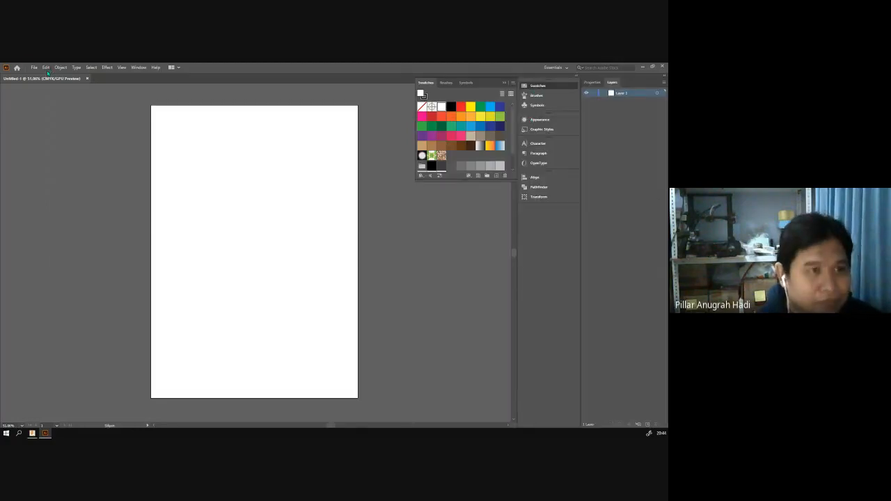
# Step: Switch the workspace layout to Essentials Classic
pyautogui.click(92, 69)
pyautogui.moveTo(139, 68)
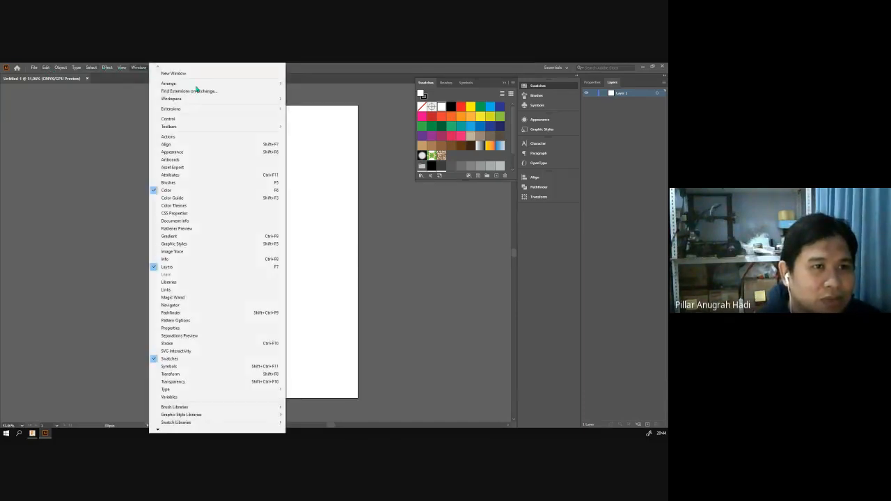
pyautogui.moveTo(223, 101)
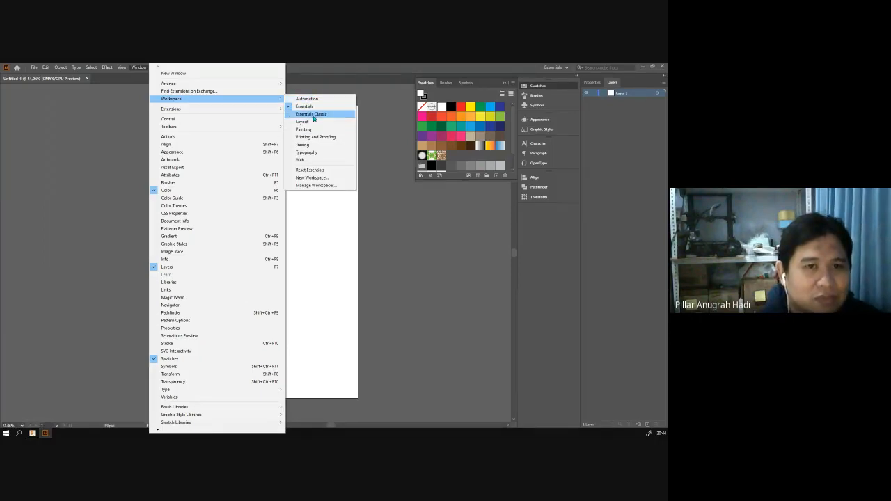
pyautogui.click(313, 115)
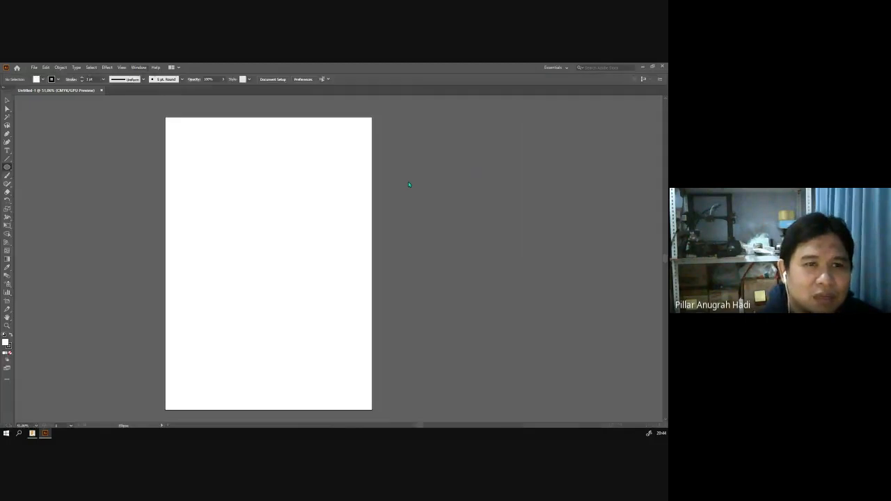
pyautogui.click(359, 252)
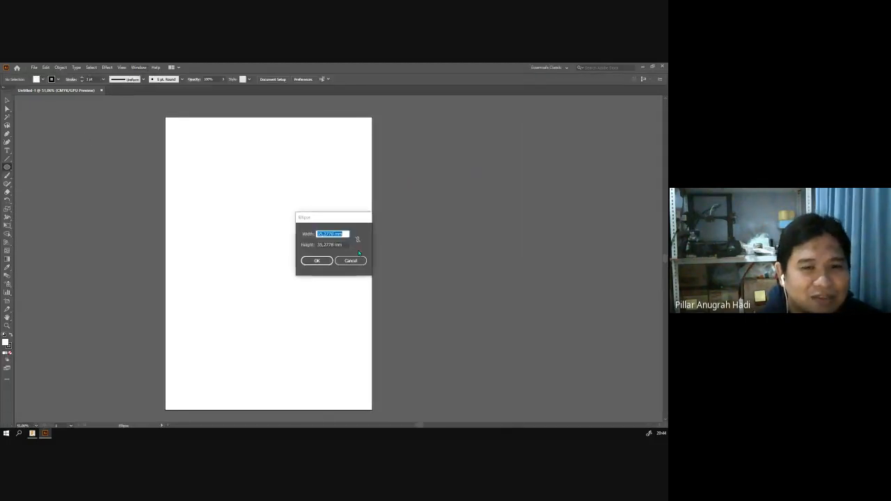
pyautogui.click(350, 261)
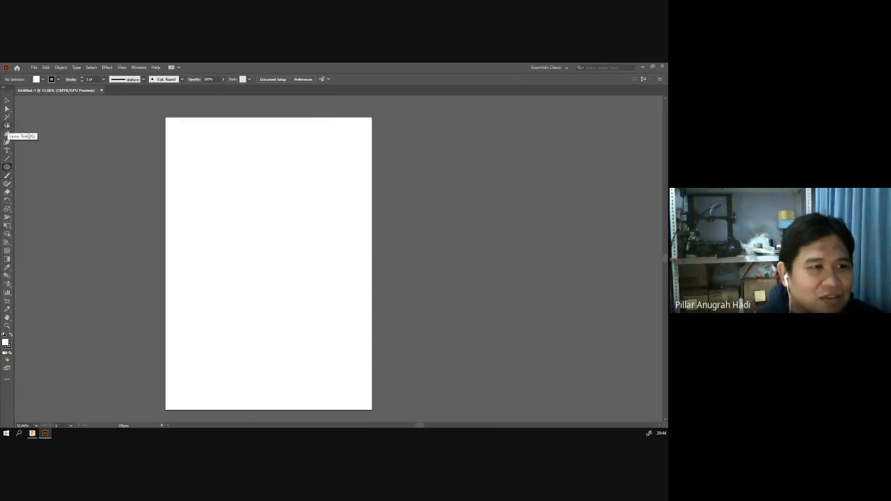
# Step: Draw a square about 19.4 mm wide in the upper-left area of the artboard with the Rectangle tool
pyautogui.click(7, 168)
pyautogui.click(48, 168)
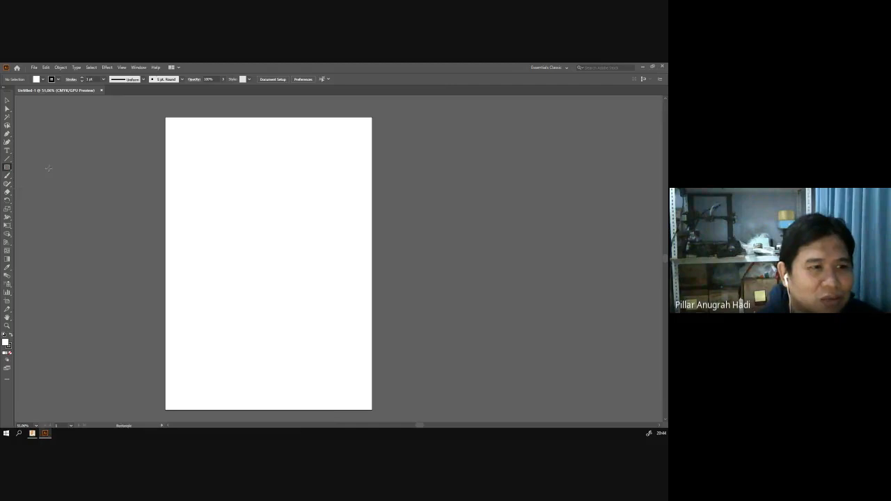
pyautogui.moveTo(197, 163); pyautogui.dragTo(218, 183)
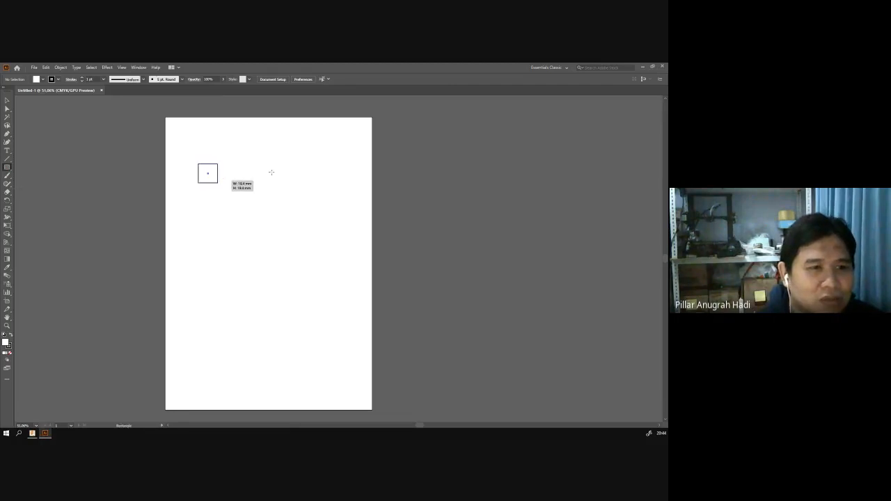
pyautogui.press('v')
pyautogui.click(277, 168)
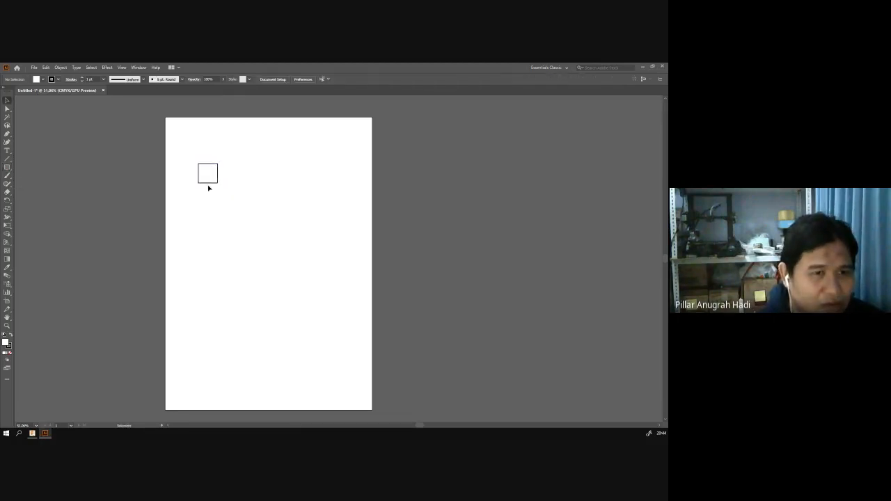
# Step: Duplicate the square horizontally to the other side of the artboard, leaving a wide gap between the two
pyautogui.click(208, 184)
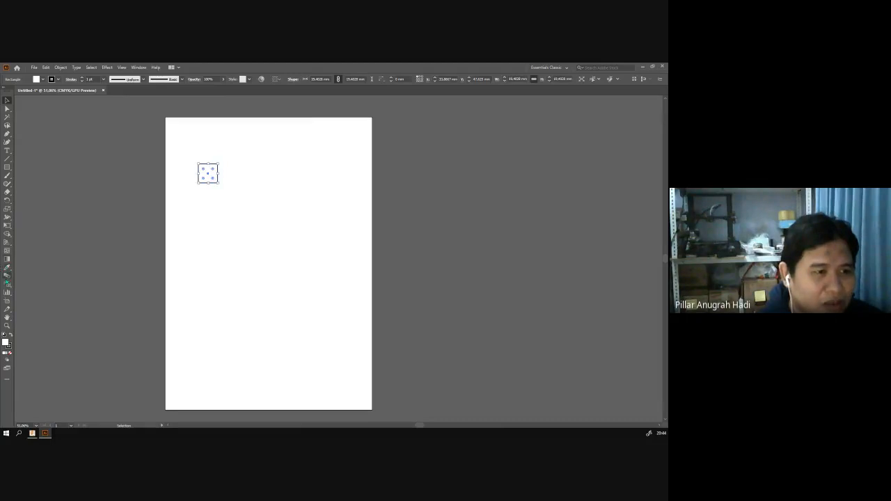
pyautogui.click(7, 276)
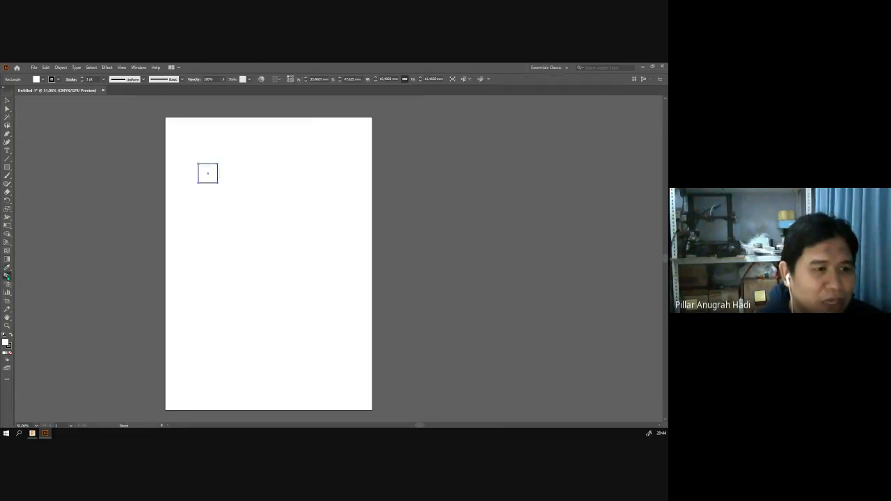
pyautogui.click(7, 101)
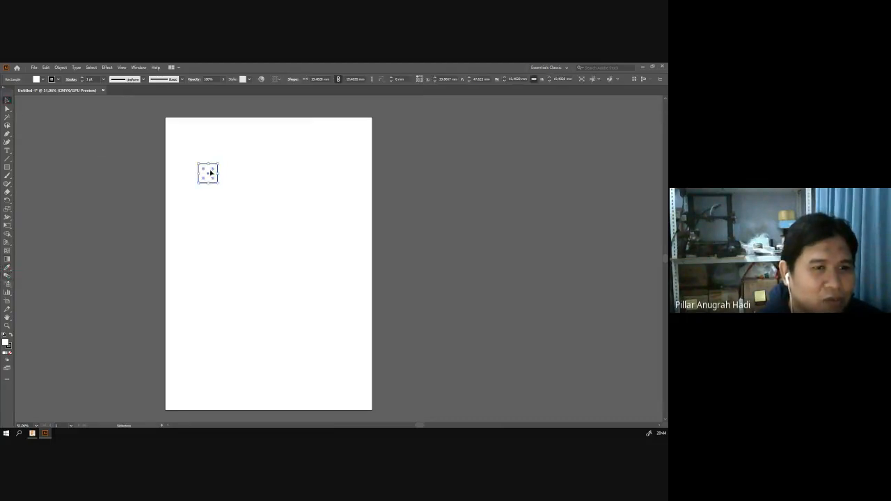
pyautogui.click(231, 185)
pyautogui.keyDown('alt'); pyautogui.moveTo(216, 176); pyautogui.dragTo(315, 175); pyautogui.keyUp('alt')
pyautogui.click(311, 217)
# Step: Blend the two squares into one horizontal row with the Blend tool
pyautogui.moveTo(188, 133); pyautogui.dragTo(352, 202)
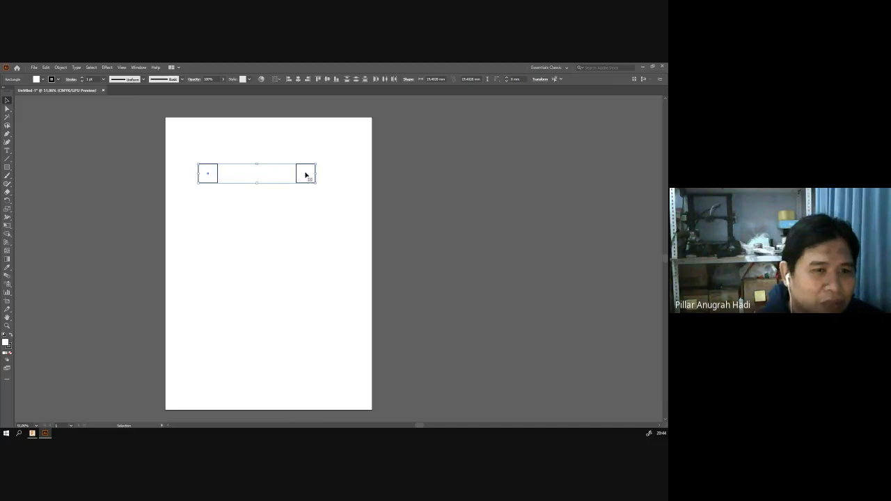
pyautogui.click(119, 247)
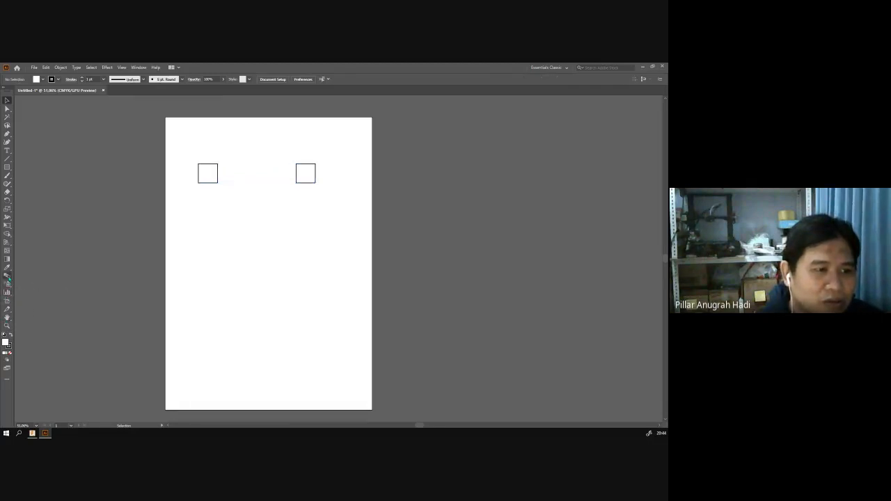
pyautogui.click(7, 275)
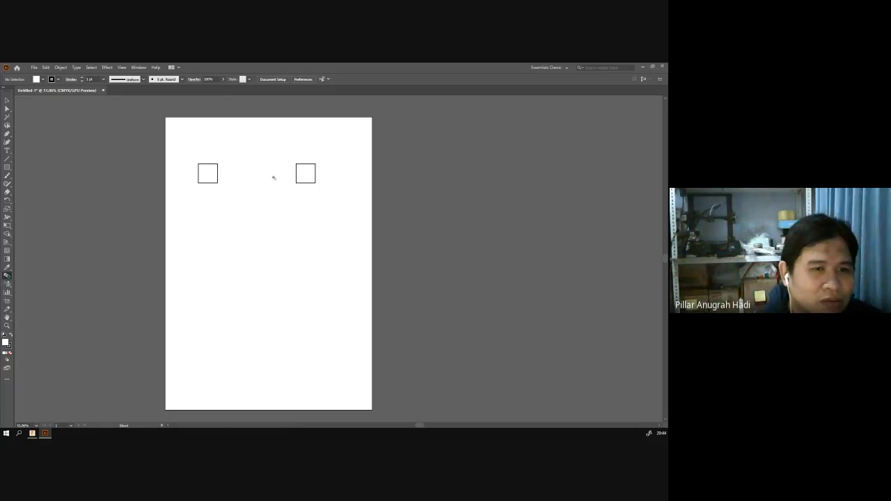
pyautogui.click(298, 177)
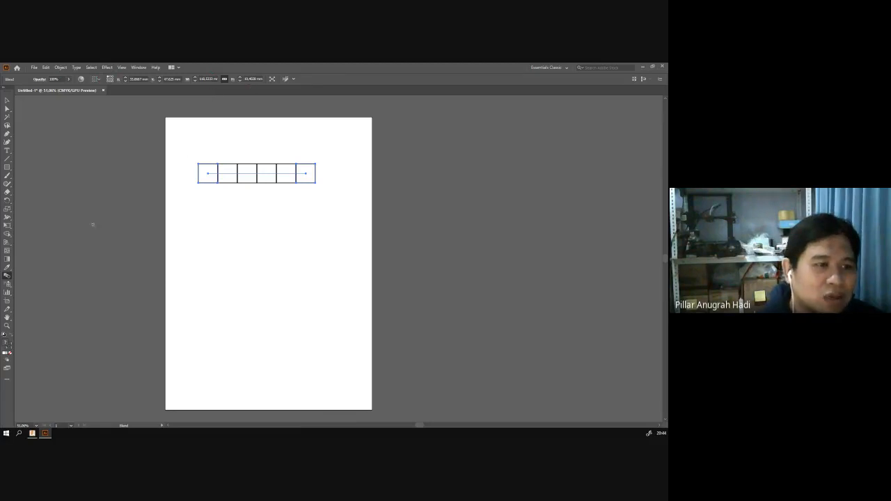
# Step: Set the blend's spacing to Specified Steps with 3 steps between the end squares
pyautogui.doubleClick(8, 276)
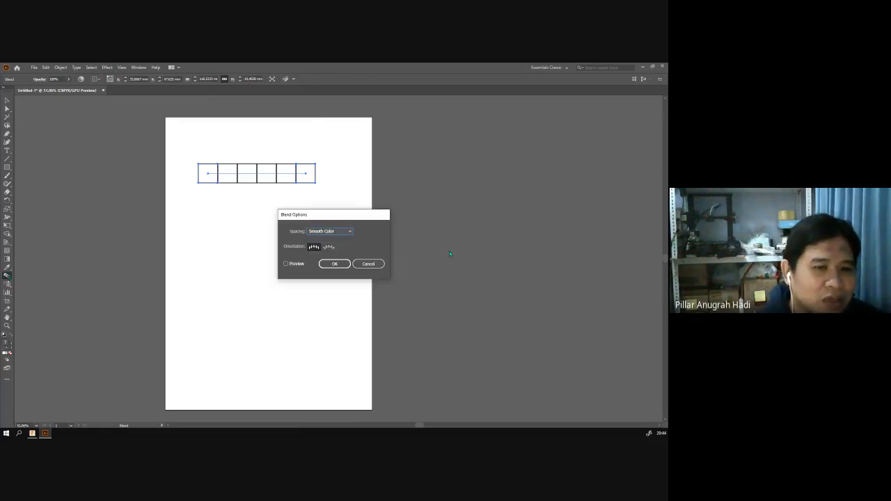
pyautogui.click(330, 231)
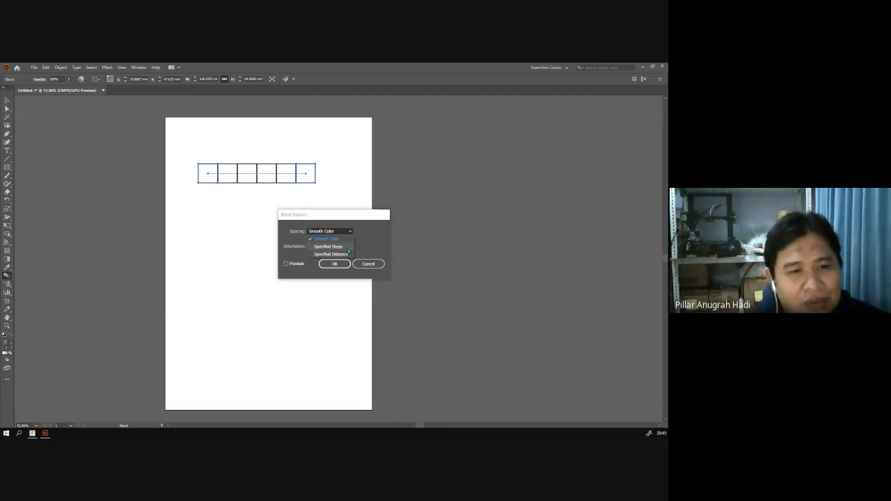
pyautogui.click(347, 248)
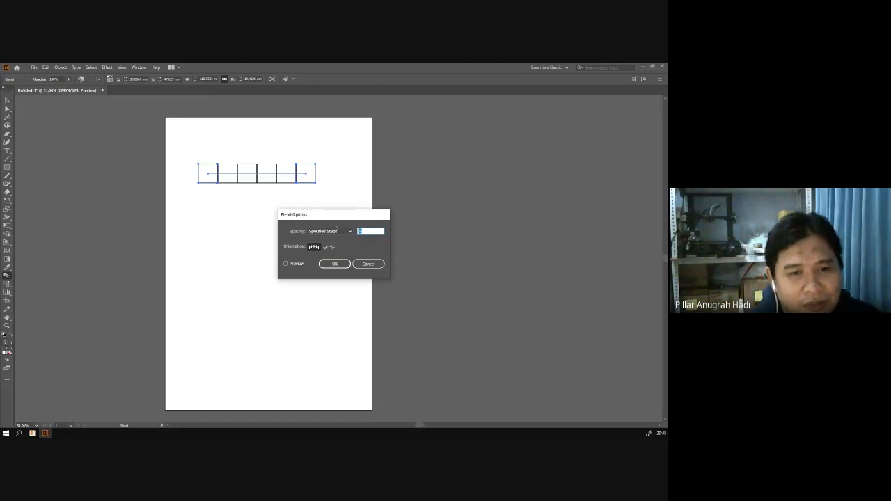
pyautogui.press('Return')
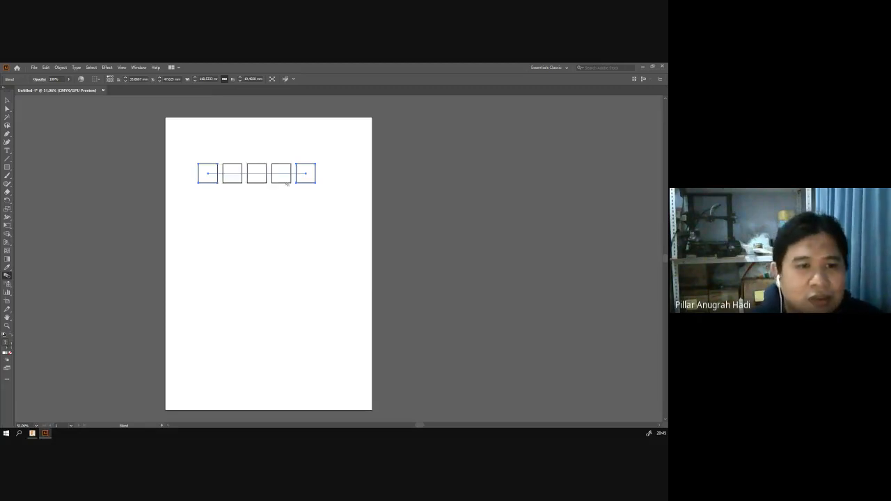
# Step: Duplicate the blended row just below itself and repeat the copy three times to form five rows
pyautogui.click(7, 100)
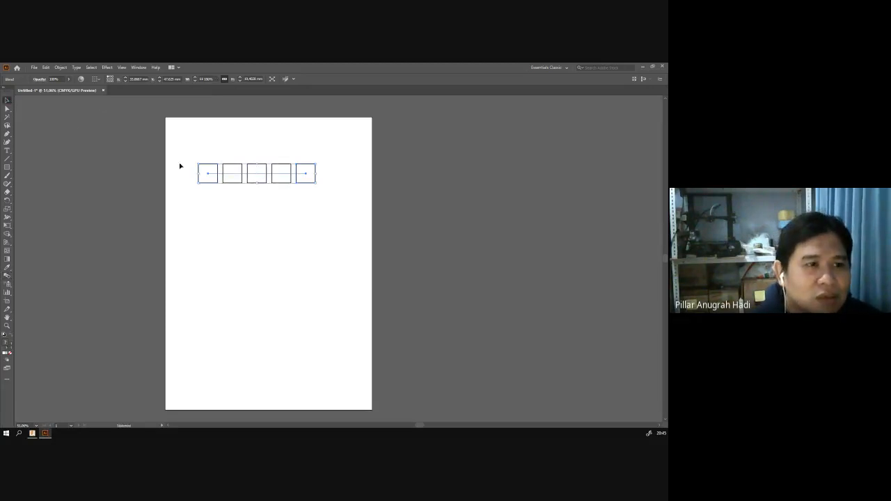
pyautogui.click(267, 189)
pyautogui.moveTo(263, 194); pyautogui.dragTo(264, 208)
pyautogui.hotkey('ctrl', 'd')
pyautogui.hotkey('ctrl', 'd')
pyautogui.hotkey('ctrl', 'd')
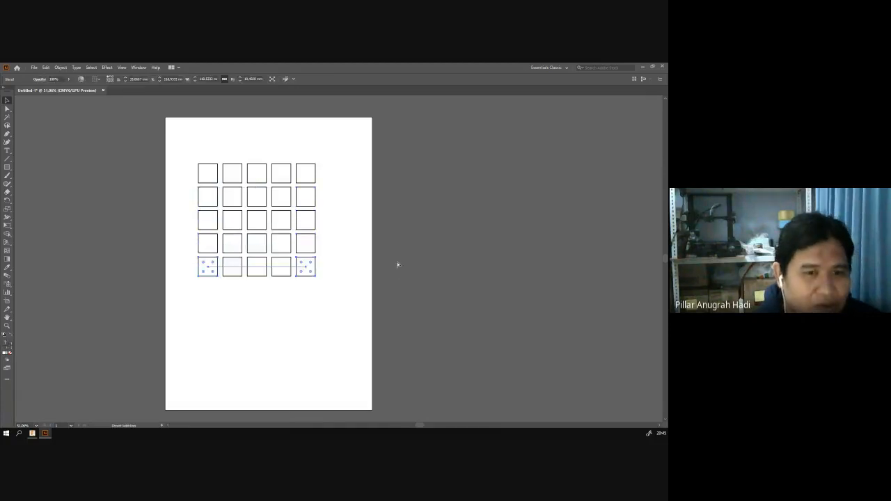
# Step: Expand all five blended rows with Object, Fill and Stroke included
pyautogui.click(397, 263)
pyautogui.hotkey('ctrl', 'a')
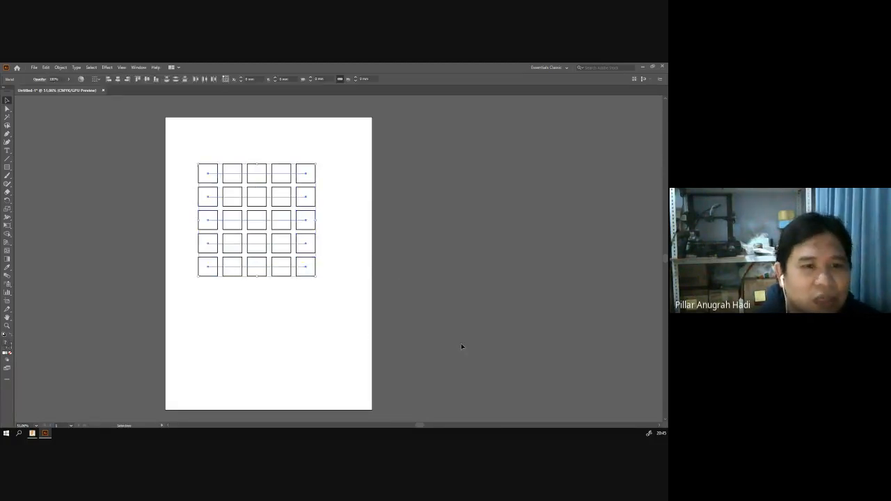
pyautogui.click(62, 67)
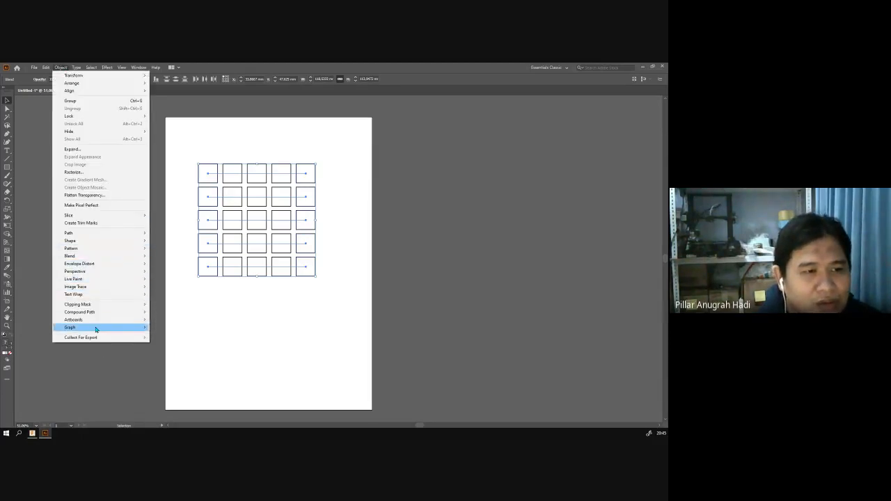
pyautogui.moveTo(114, 234)
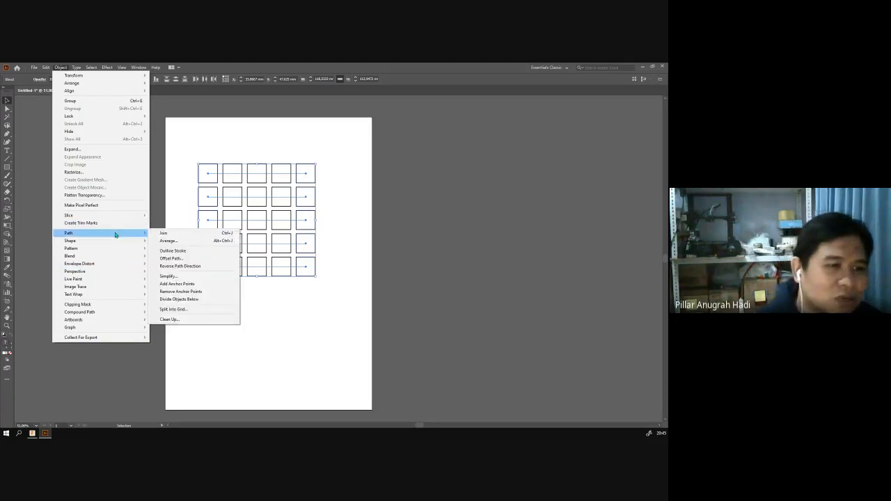
pyautogui.click(72, 149)
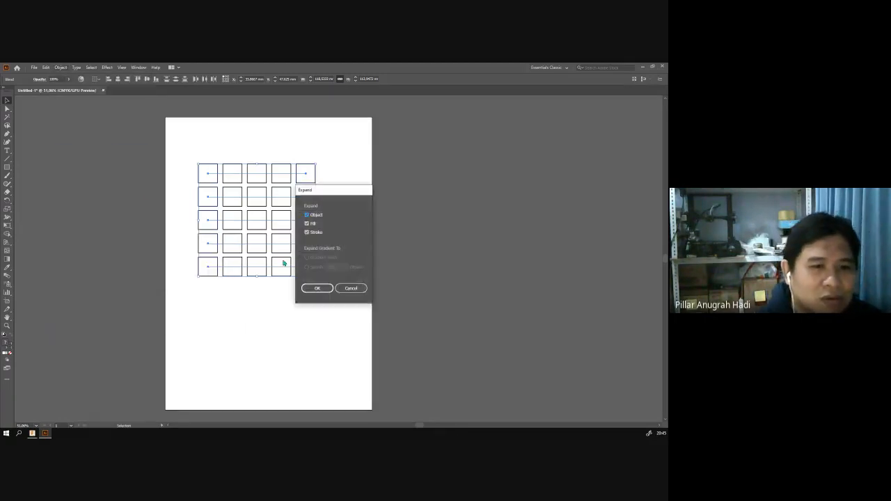
pyautogui.click(317, 289)
pyautogui.click(315, 312)
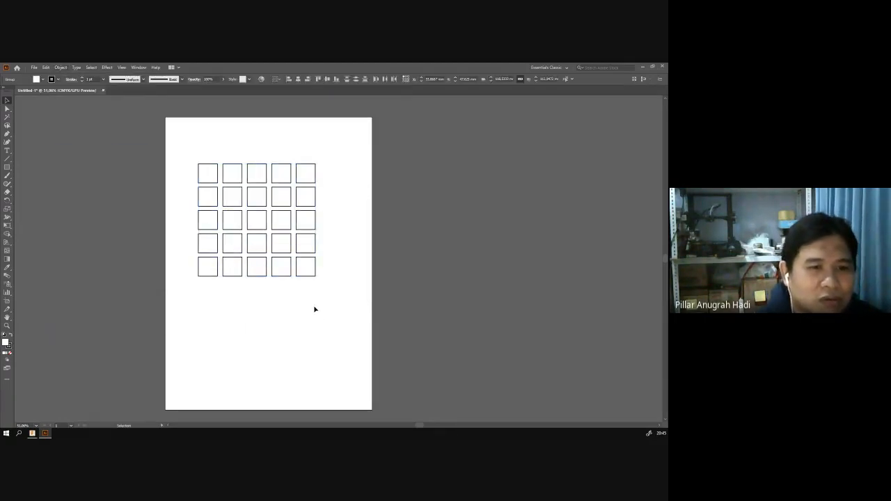
# Step: Try moving the second row of squares to the right out of the grid, and undo the move
pyautogui.moveTo(237, 195); pyautogui.dragTo(345, 184)
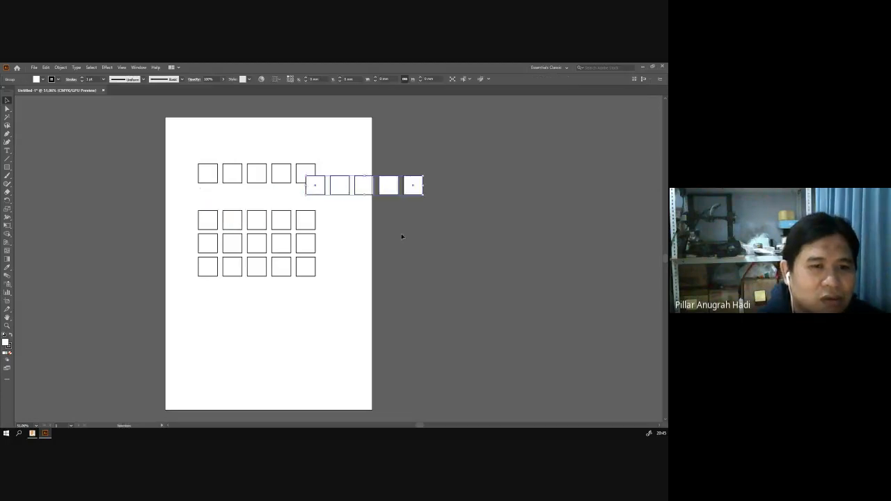
pyautogui.hotkey('ctrl', 'z')
pyautogui.click(402, 238)
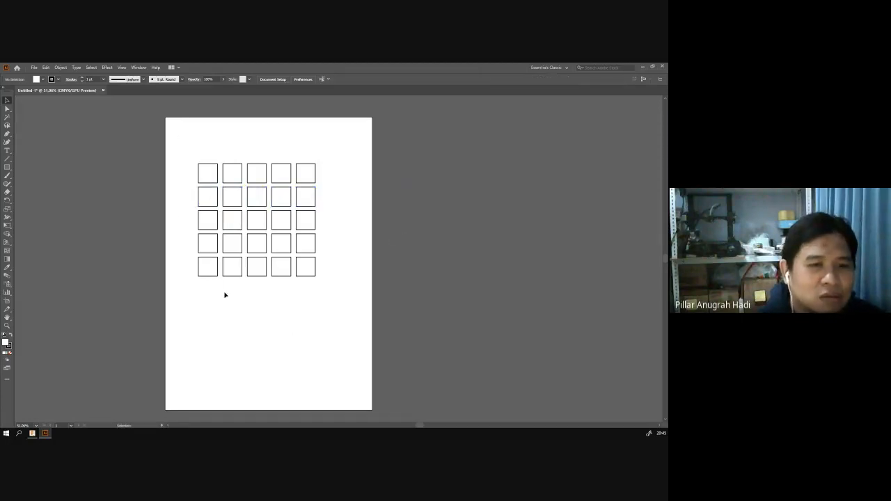
pyautogui.click(62, 67)
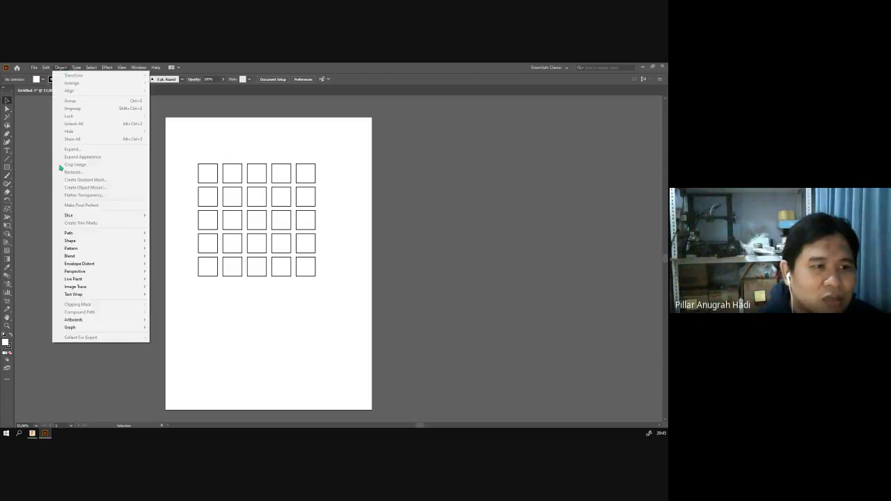
pyautogui.click(127, 138)
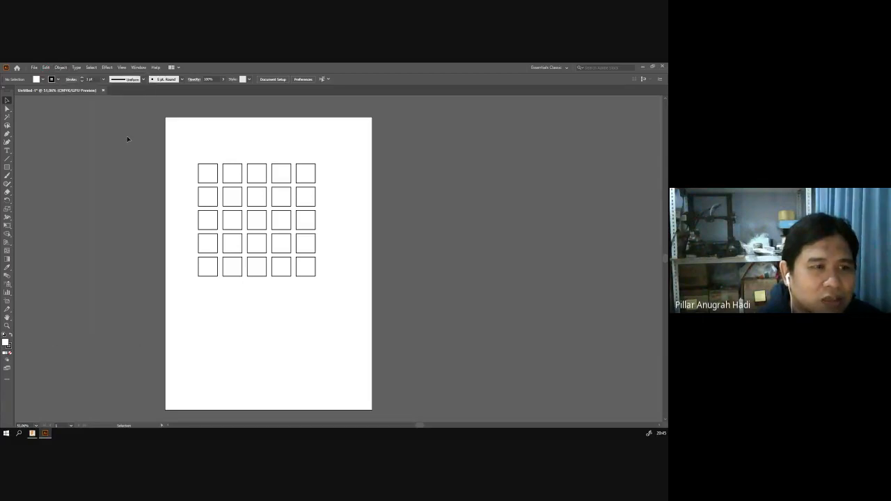
pyautogui.click(60, 67)
pyautogui.click(266, 339)
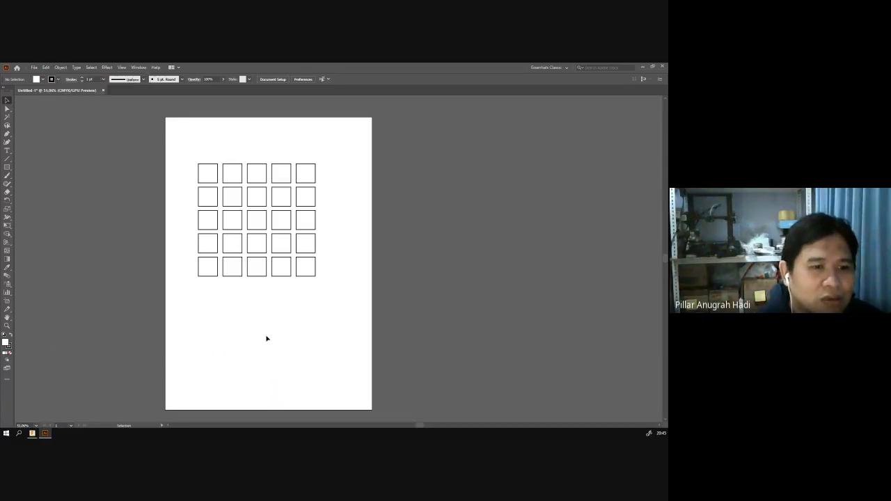
# Step: Draw a rectangle about 133 by 78 mm on the artboard below the grid of squares
pyautogui.click(206, 277)
pyautogui.click(91, 206)
pyautogui.click(7, 167)
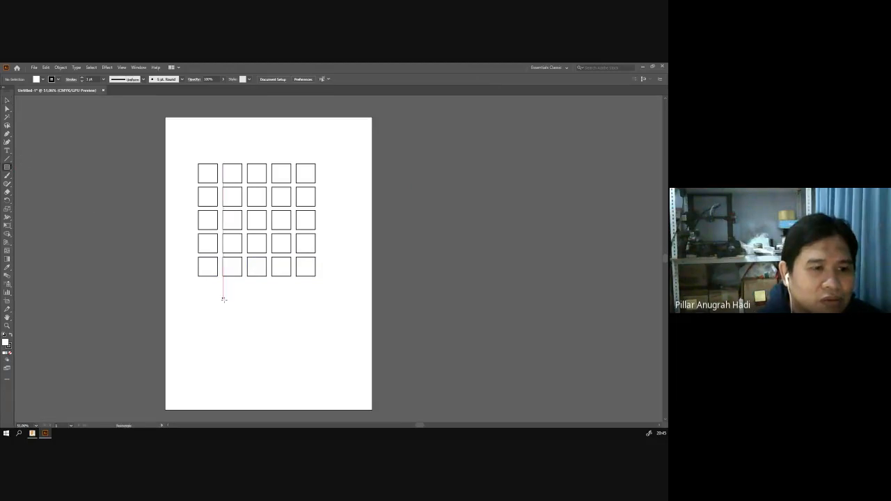
pyautogui.moveTo(196, 300); pyautogui.dragTo(327, 376)
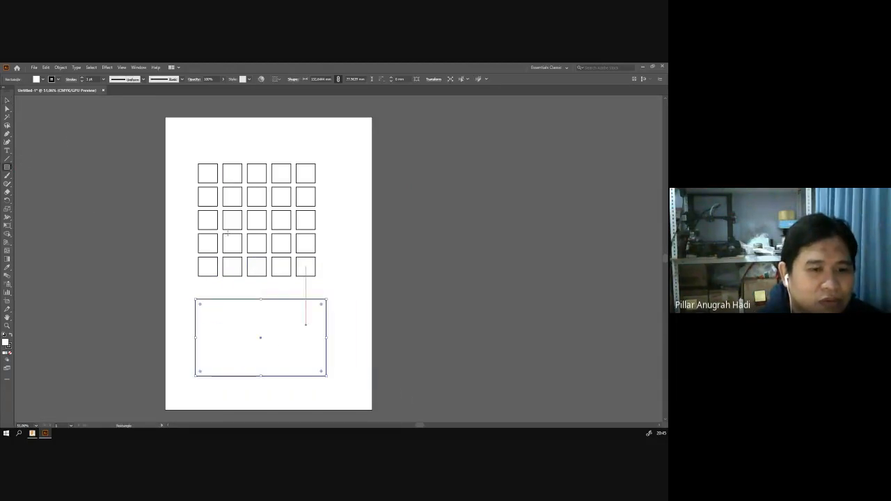
pyautogui.click(7, 100)
# Step: Open the Split Into Grid settings for the new rectangle and enable the preview
pyautogui.click(60, 67)
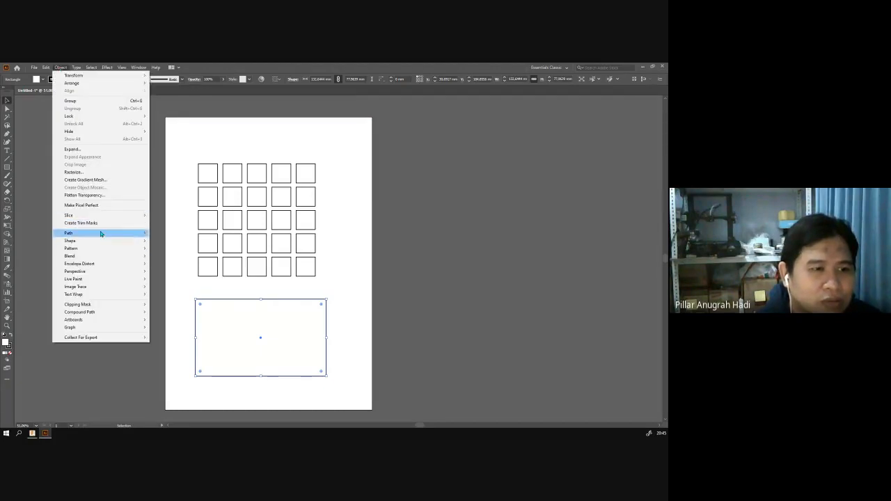
pyautogui.moveTo(102, 233)
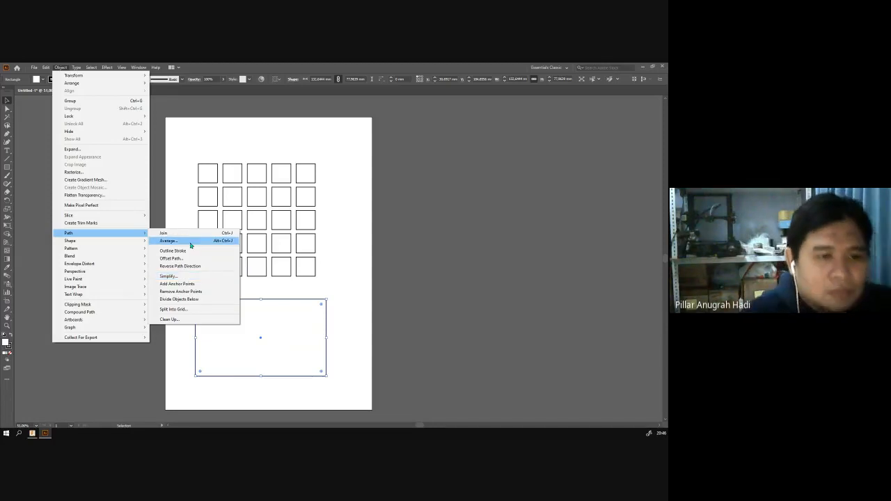
pyautogui.click(188, 310)
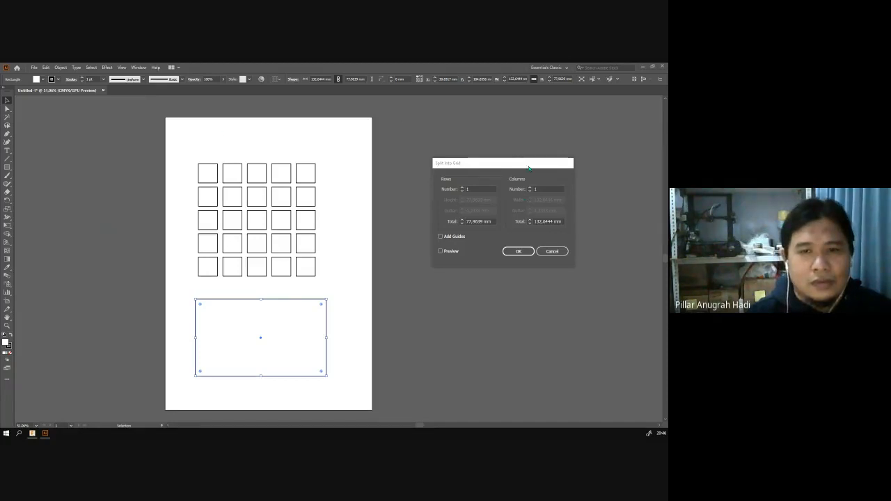
pyautogui.moveTo(527, 166); pyautogui.dragTo(429, 159)
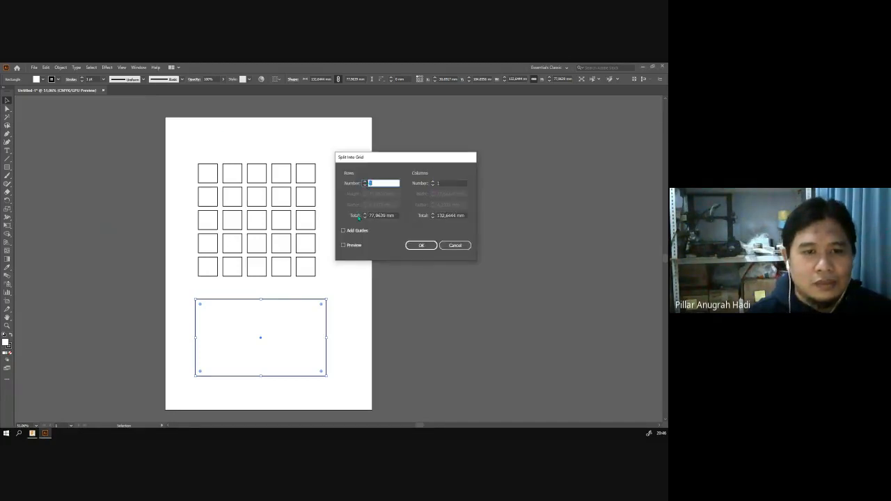
pyautogui.click(350, 245)
# Step: Divide the rectangle into 5 rows and 6 columns
pyautogui.click(365, 181)
pyautogui.click(365, 181)
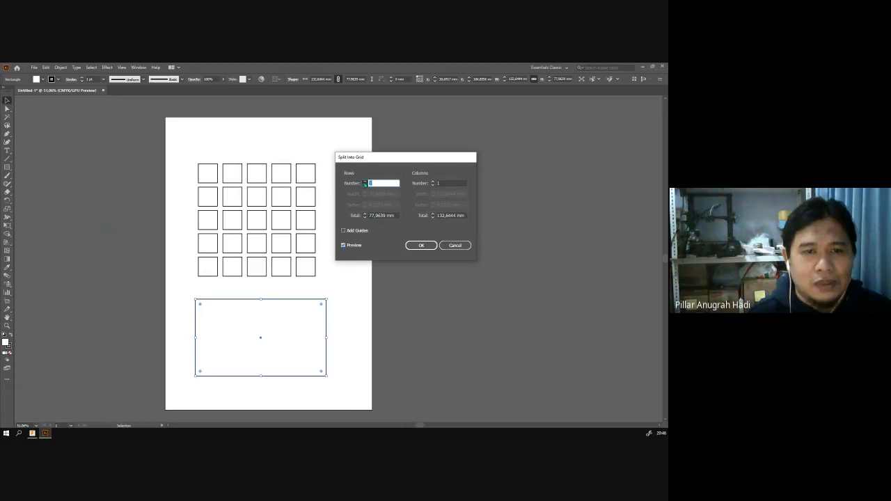
pyautogui.click(364, 181)
pyautogui.click(365, 181)
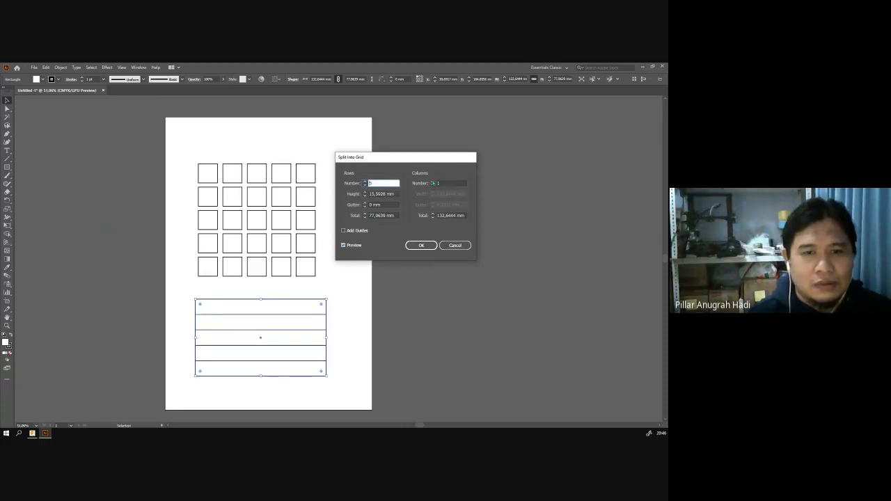
pyautogui.click(433, 181)
pyautogui.click(433, 181)
pyautogui.click(433, 181)
pyautogui.click(433, 181)
pyautogui.click(433, 181)
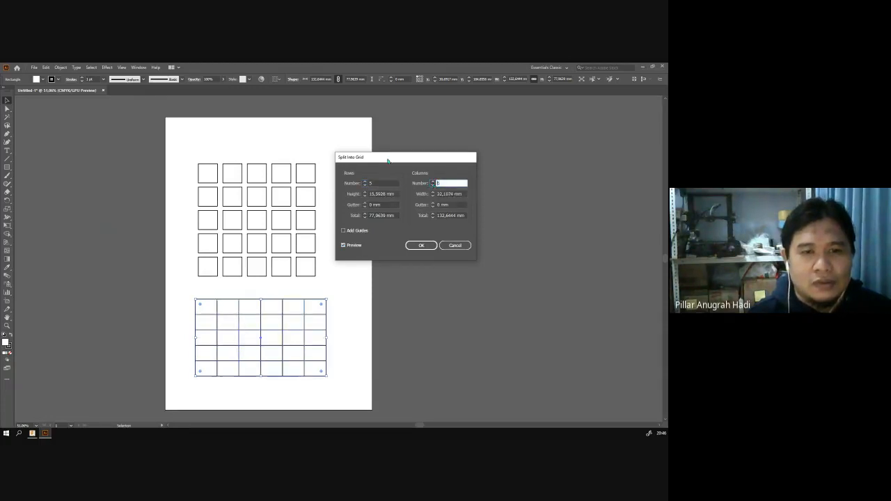
# Step: Set both the column and row gutters to 3 mm, apply the split and deselect the cells
pyautogui.click(433, 203)
pyautogui.click(433, 203)
pyautogui.click(433, 202)
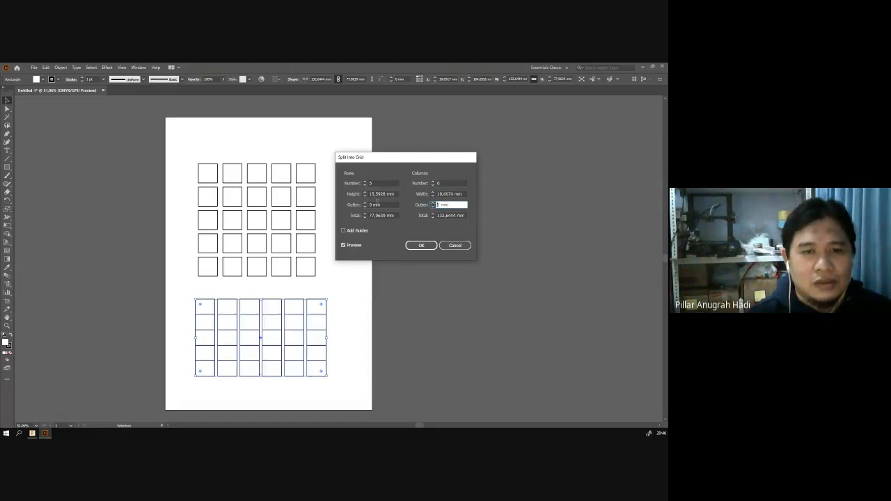
pyautogui.click(365, 204)
pyautogui.click(365, 204)
pyautogui.click(364, 204)
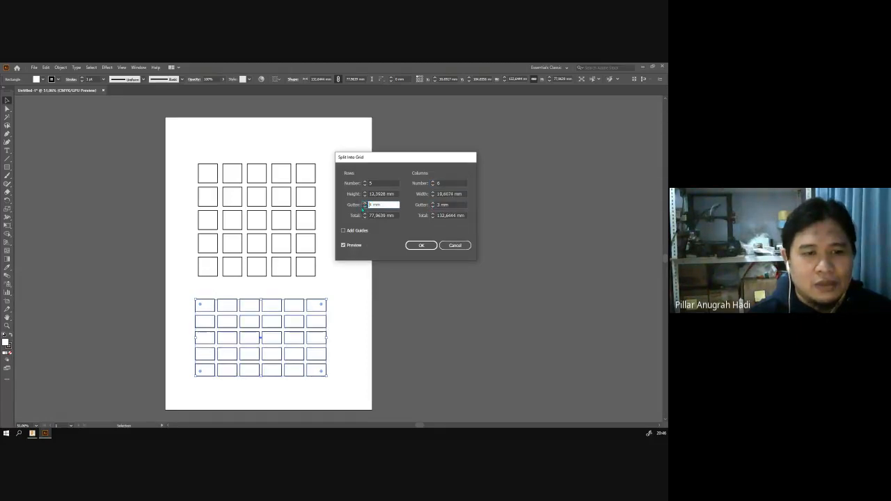
pyautogui.click(420, 244)
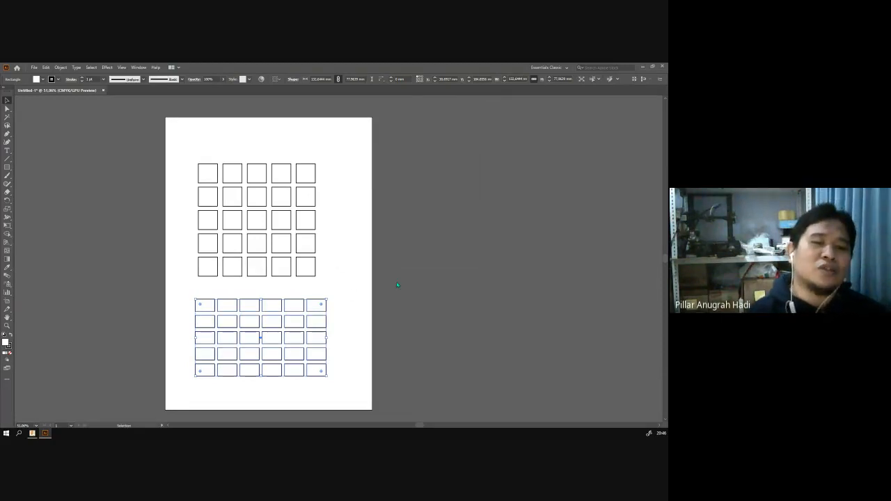
pyautogui.click(349, 322)
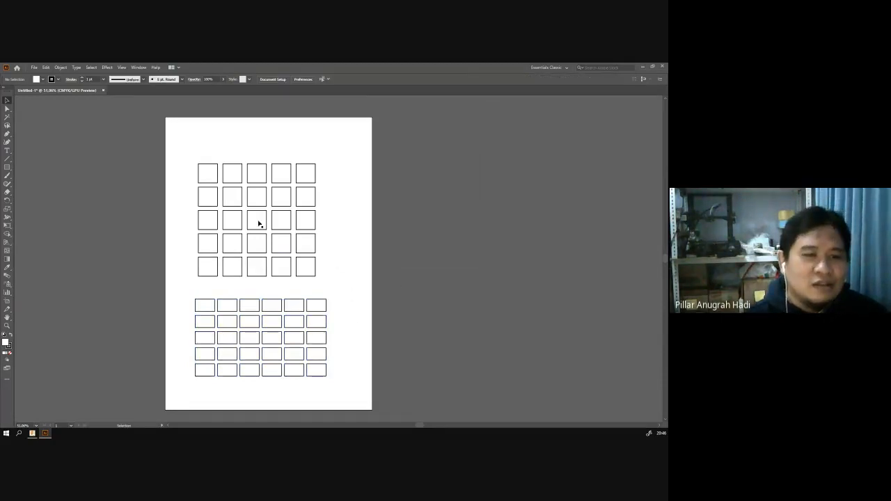
# Step: Move both grids together off the artboard to its left side and deselect them
pyautogui.scroll(-2, 428, 225)
pyautogui.scroll(1, 452, 225)
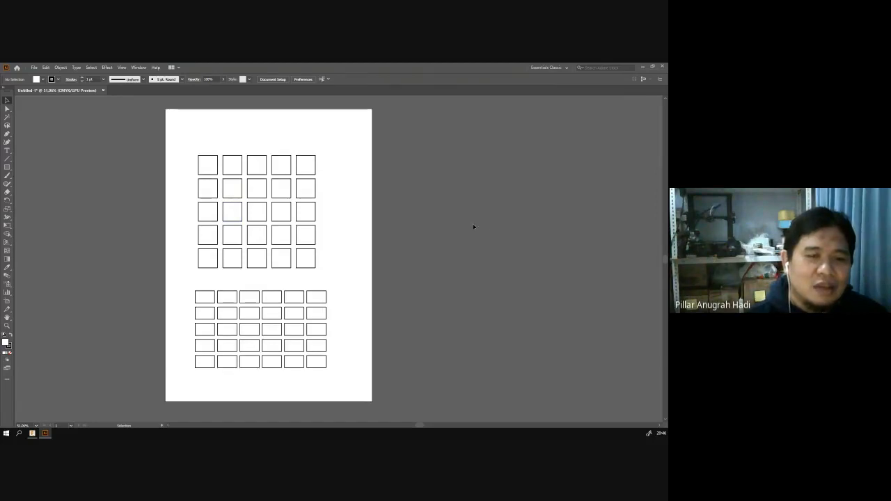
pyautogui.moveTo(167, 129); pyautogui.dragTo(374, 392)
pyautogui.moveTo(325, 344); pyautogui.dragTo(127, 322)
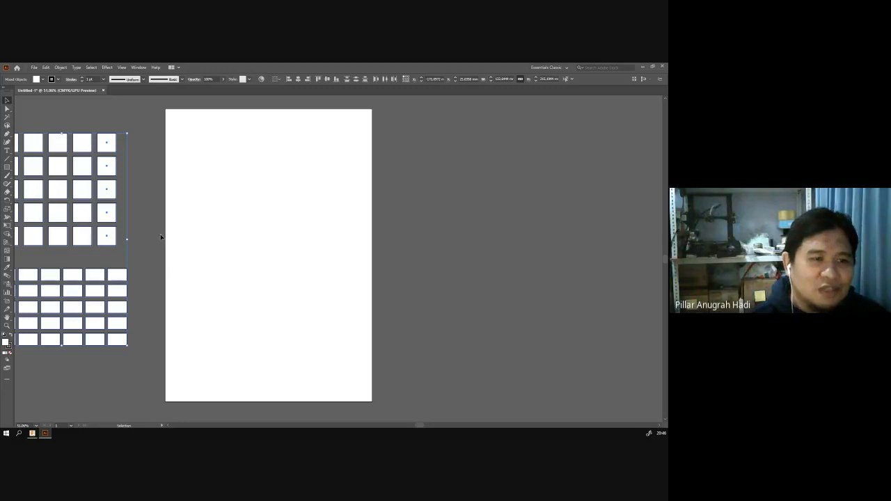
pyautogui.moveTo(159, 232); pyautogui.dragTo(225, 234)
pyautogui.click(218, 219)
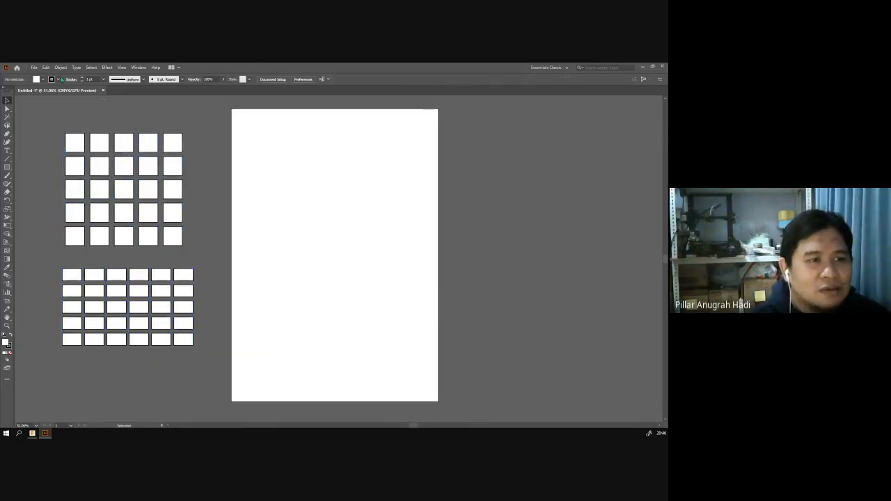
# Step: Draw a circle about 20 mm in diameter near the top centre of the empty artboard
pyautogui.click(7, 168)
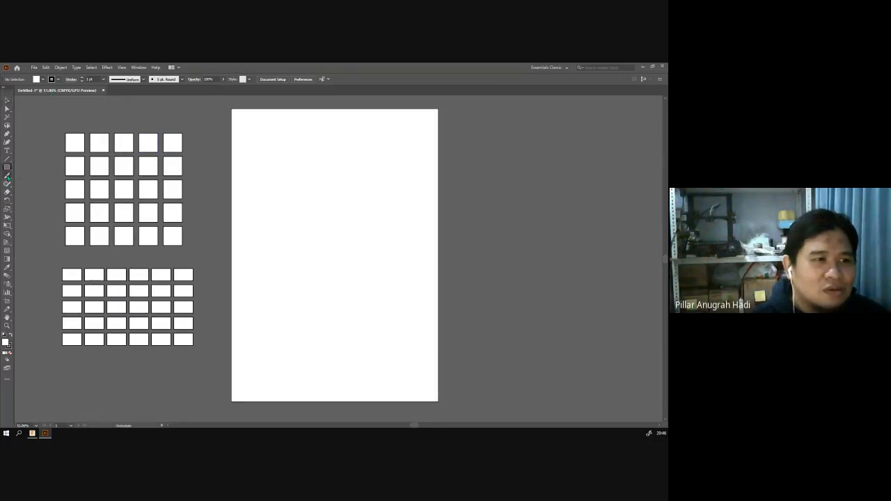
pyautogui.click(7, 167)
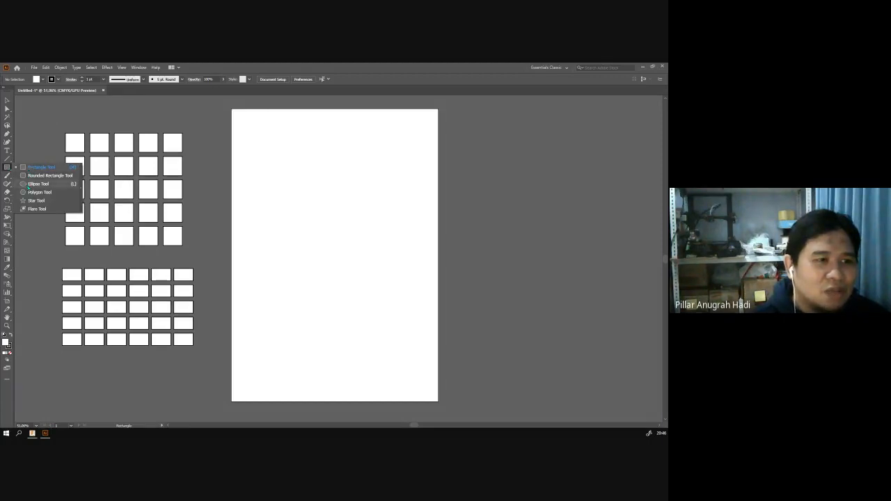
pyautogui.click(39, 184)
pyautogui.keyDown('shift'); pyautogui.moveTo(321, 139); pyautogui.dragTo(341, 159); pyautogui.keyUp('shift')
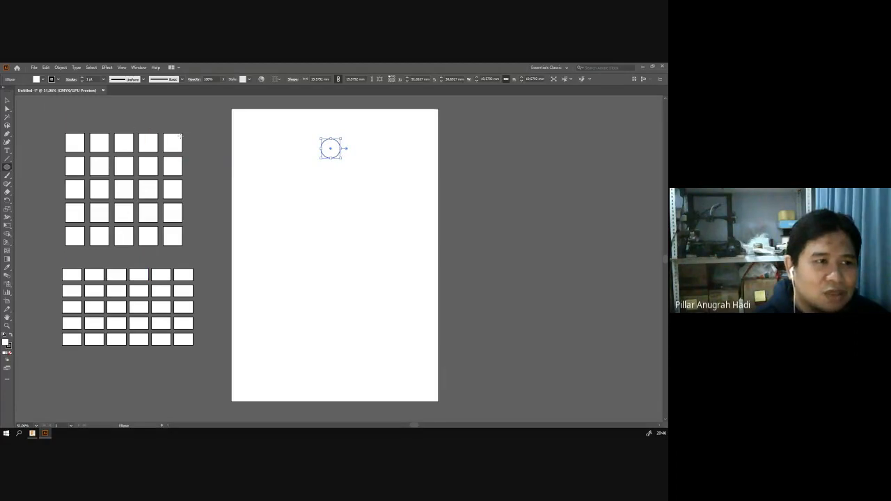
pyautogui.press('v')
pyautogui.click(281, 160)
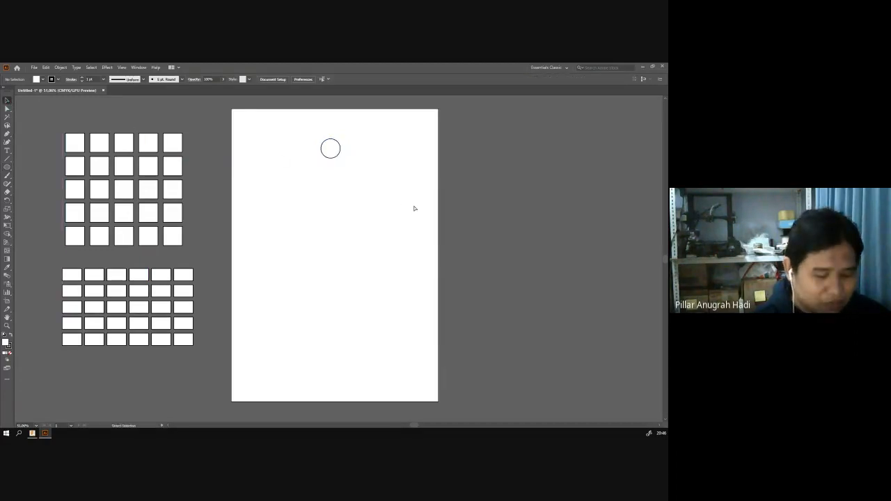
# Step: Show the rulers, then place a horizontal guide below the circle and a vertical guide through the circle's centre
pyautogui.hotkey('ctrl', 'r')
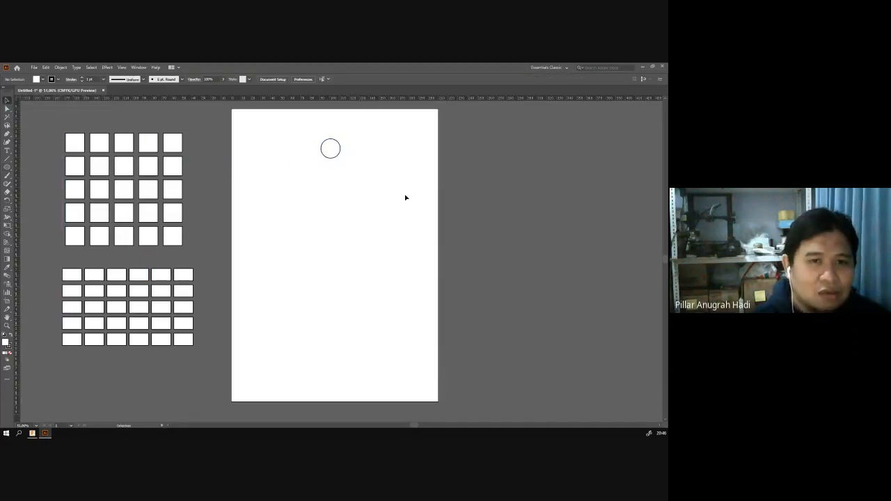
pyautogui.moveTo(352, 98); pyautogui.dragTo(336, 214)
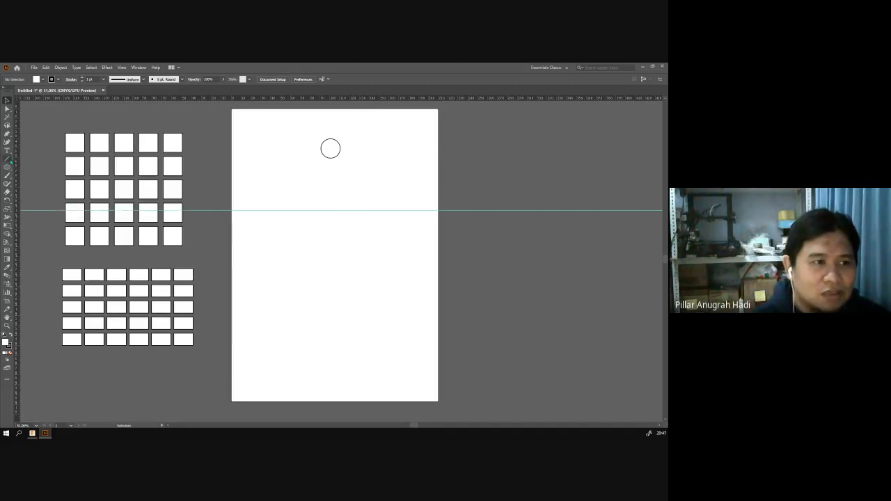
pyautogui.moveTo(19, 188); pyautogui.dragTo(331, 148)
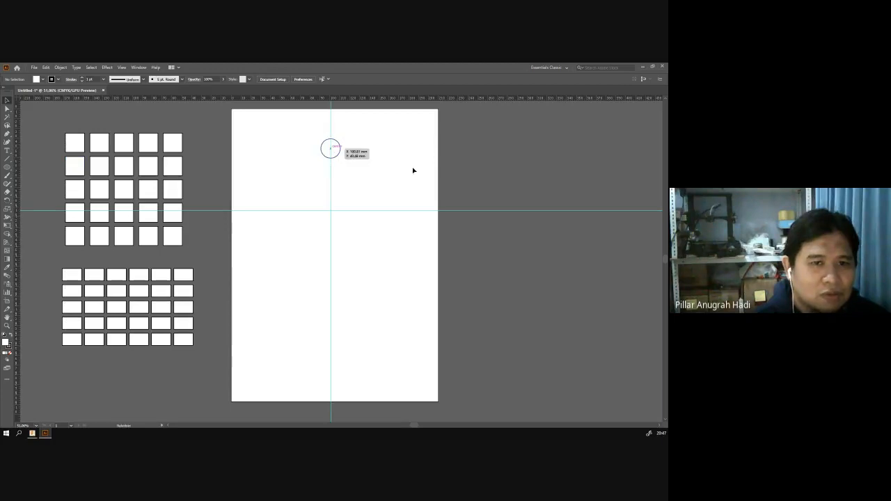
# Step: Try rotating the circle freehand about the intersection of the two guides, and undo the rotation
pyautogui.click(340, 152)
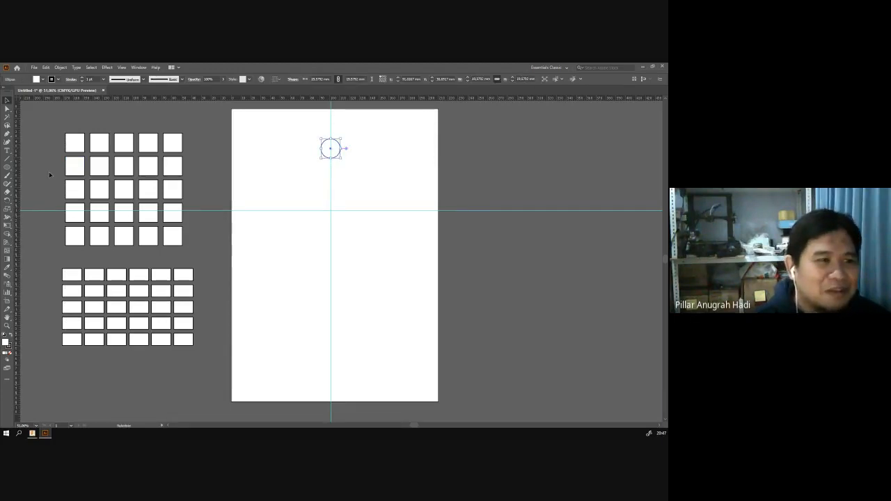
pyautogui.click(6, 200)
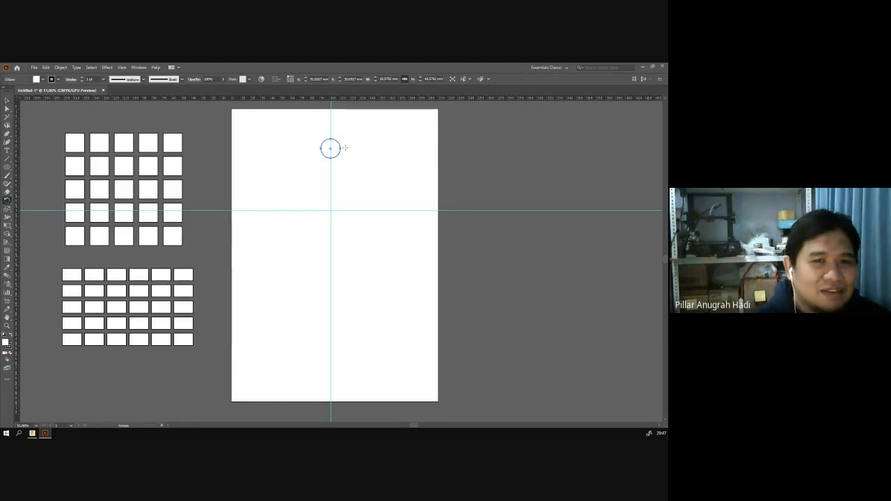
pyautogui.click(331, 210)
pyautogui.moveTo(352, 165); pyautogui.dragTo(376, 186)
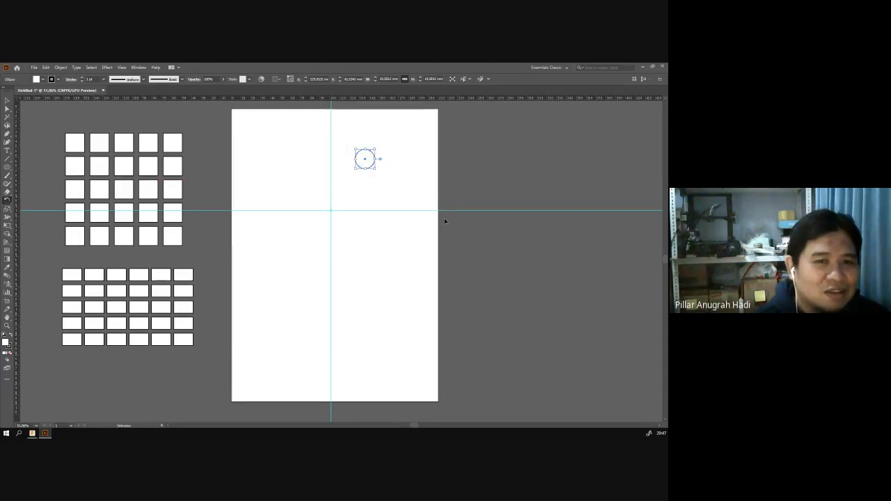
pyautogui.hotkey('ctrl', 'z')
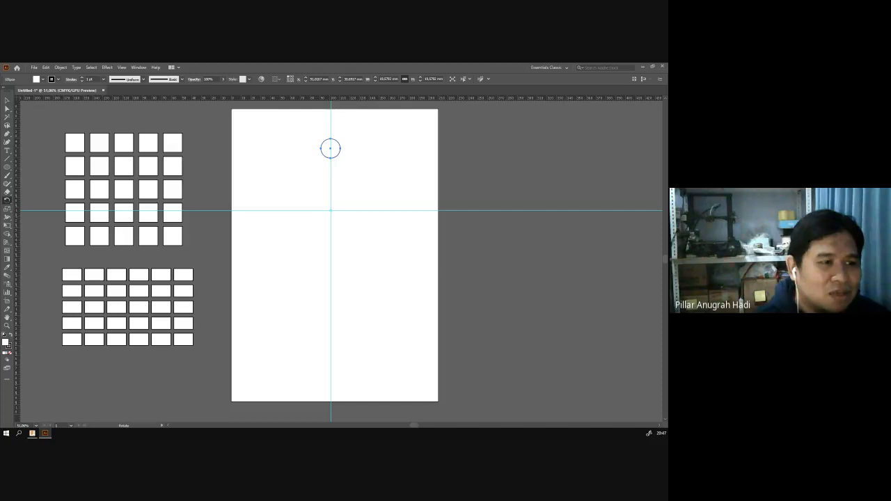
# Step: Try a 30° rotation of the circle about its own centre with the preview, and cancel it
pyautogui.doubleClick(7, 200)
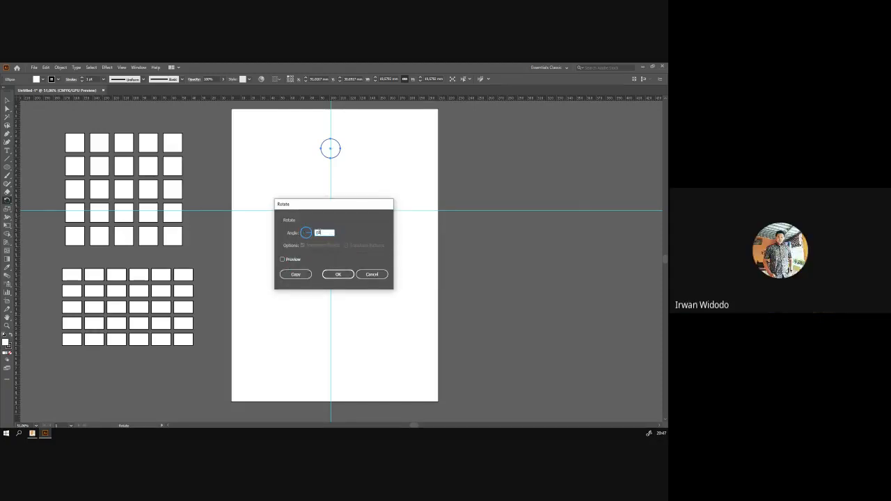
pyautogui.moveTo(320, 232); pyautogui.dragTo(514, 141)
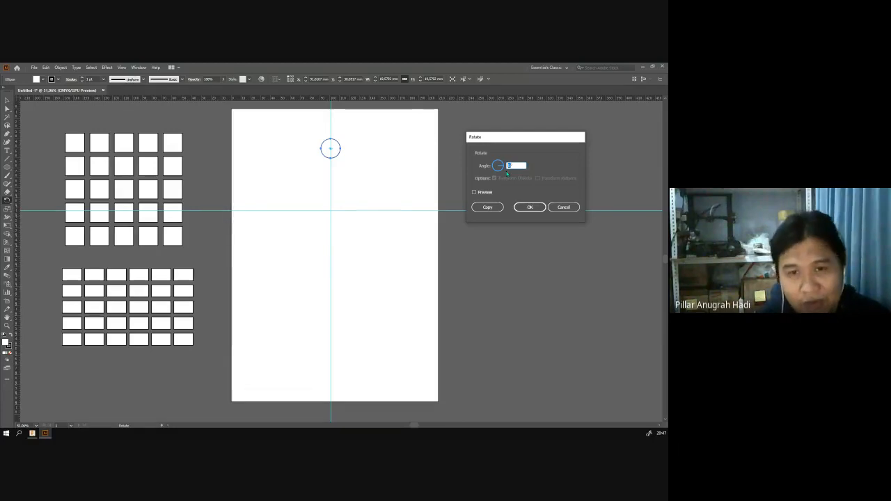
pyautogui.write('30')
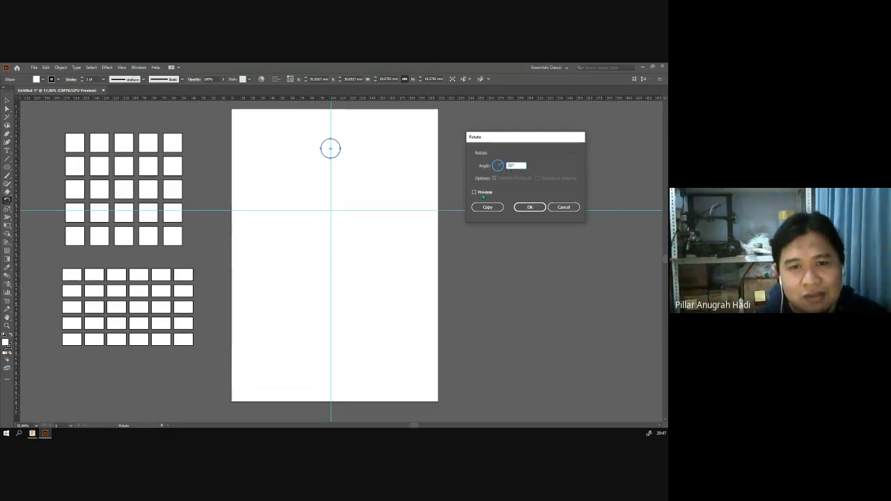
pyautogui.click(483, 194)
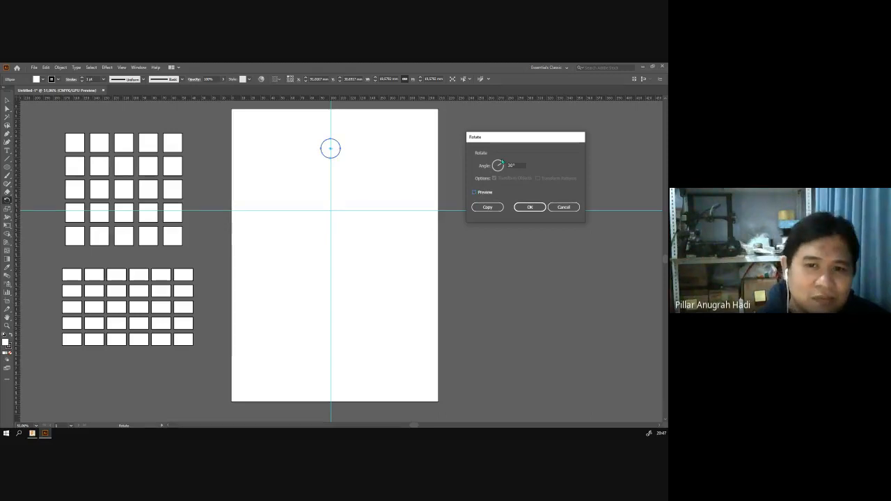
pyautogui.click(563, 206)
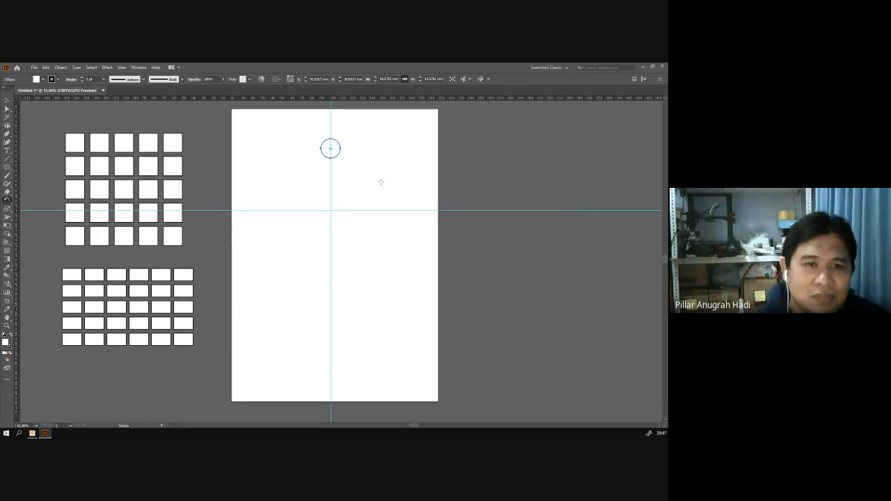
# Step: Create a copy of the circle rotated 30° about the intersection of the two guides
pyautogui.keyDown('alt'); pyautogui.click(331, 209); pyautogui.keyUp('alt')
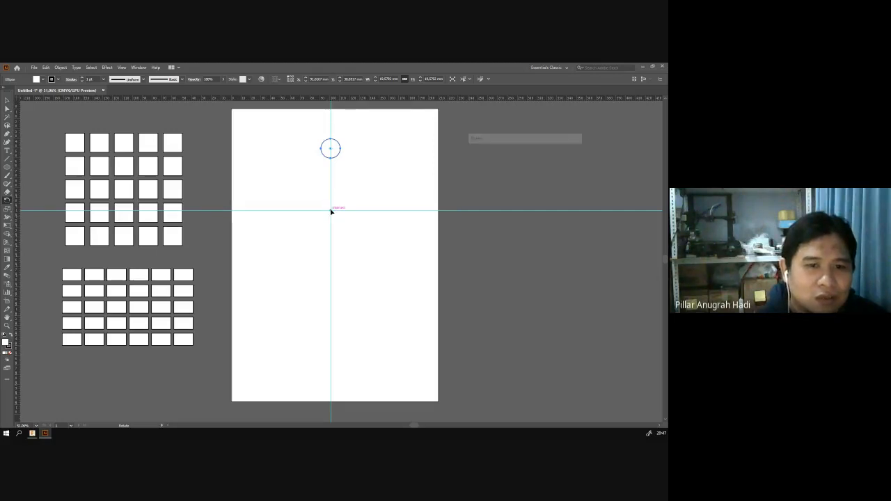
pyautogui.click(563, 207)
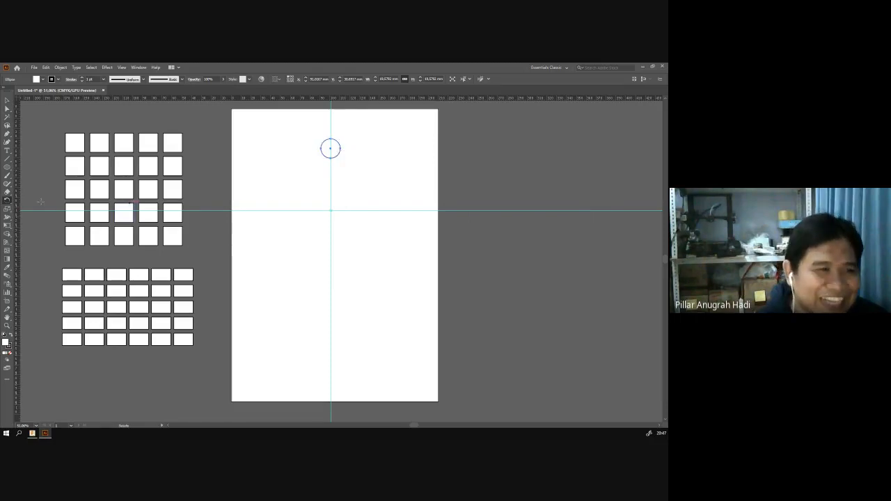
pyautogui.keyDown('alt'); pyautogui.click(331, 209); pyautogui.keyUp('alt')
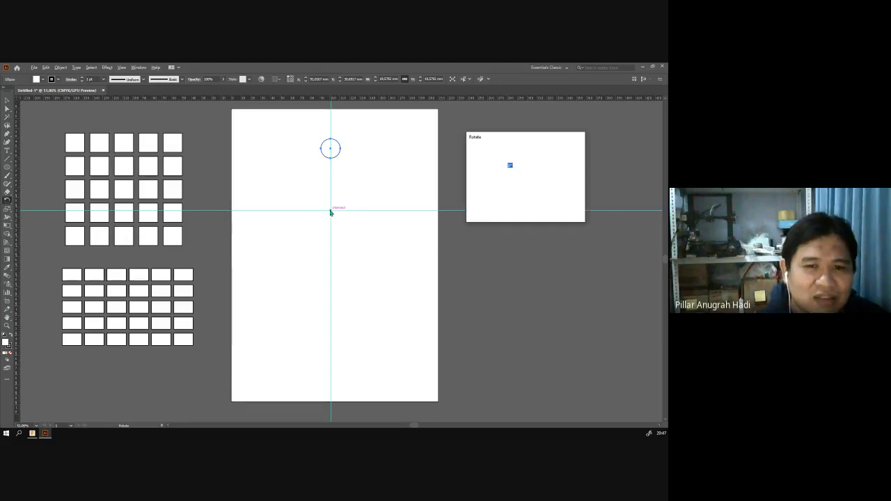
pyautogui.click(475, 192)
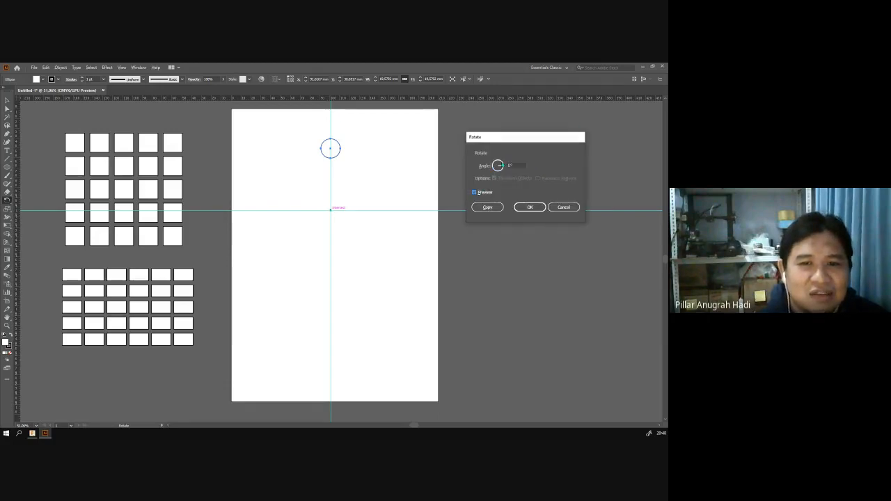
pyautogui.click(499, 165)
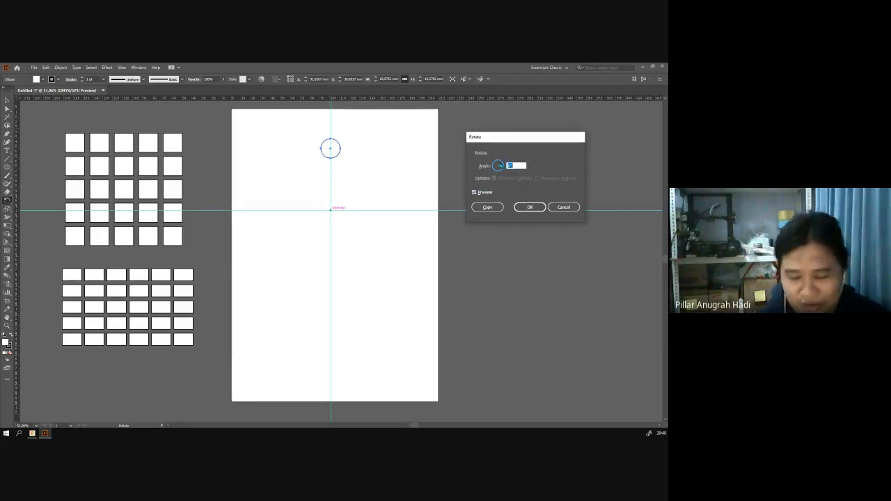
pyautogui.write('30')
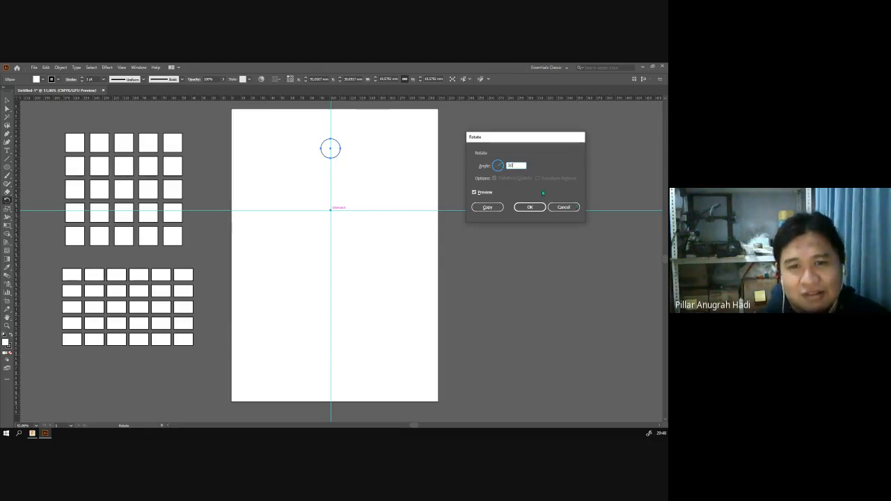
pyautogui.click(480, 193)
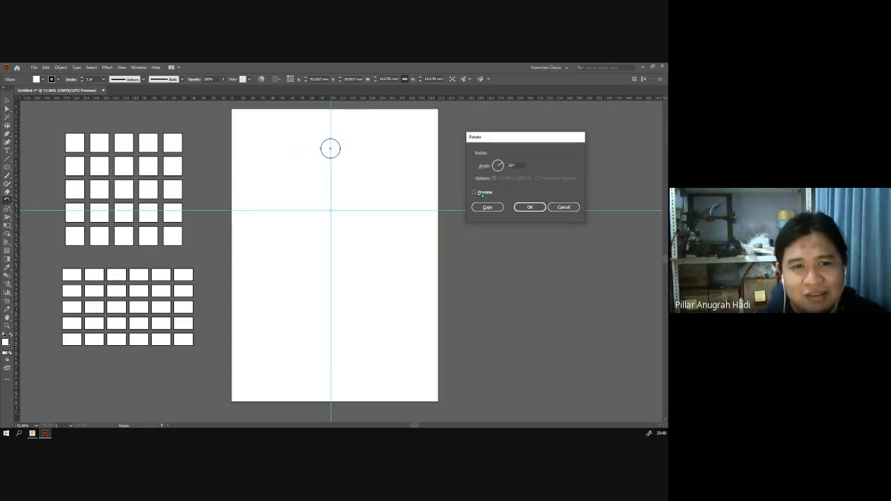
pyautogui.click(482, 194)
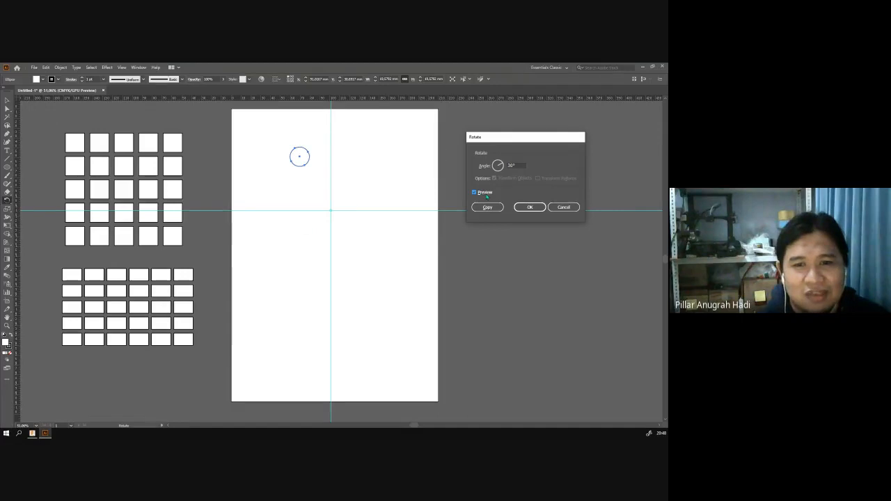
pyautogui.click(488, 208)
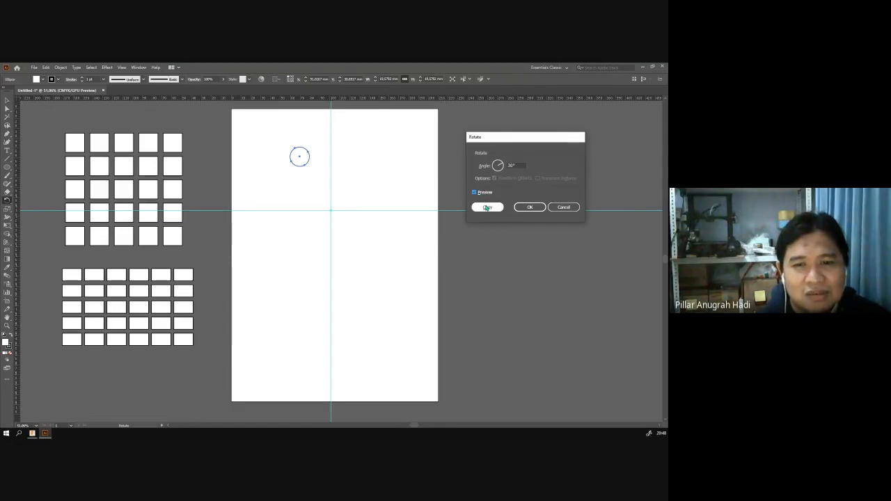
pyautogui.click(488, 208)
# Step: Repeat the 30° rotated copy ten times to complete a ring of twelve circles around the guide intersection
pyautogui.press('v')
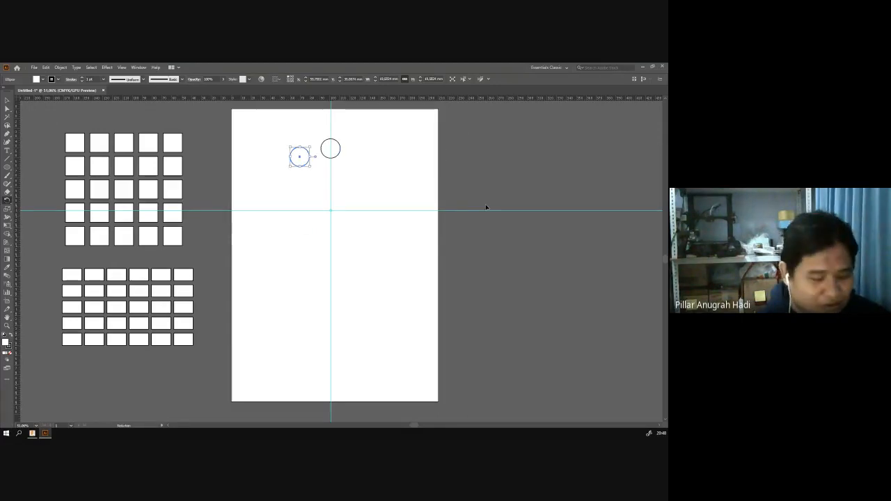
pyautogui.hotkey('ctrl', 'd')
pyautogui.hotkey('ctrl', 'd')
pyautogui.hotkey('ctrl', 'd')
pyautogui.hotkey('ctrl', 'd')
pyautogui.hotkey('ctrl', 'd')
pyautogui.hotkey('ctrl', 'd')
pyautogui.hotkey('ctrl', 'd')
pyautogui.hotkey('ctrl', 'd')
pyautogui.hotkey('ctrl', 'd')
pyautogui.hotkey('ctrl', 'd')
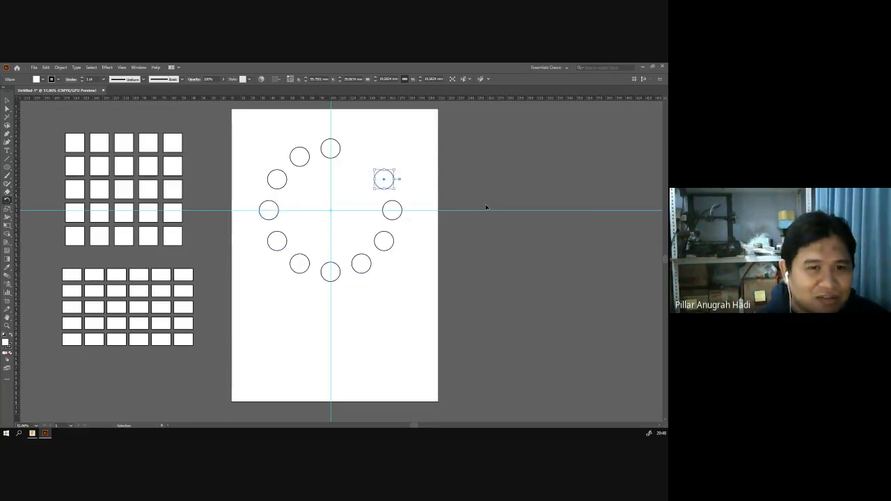
pyautogui.press('r')
pyautogui.click(490, 152)
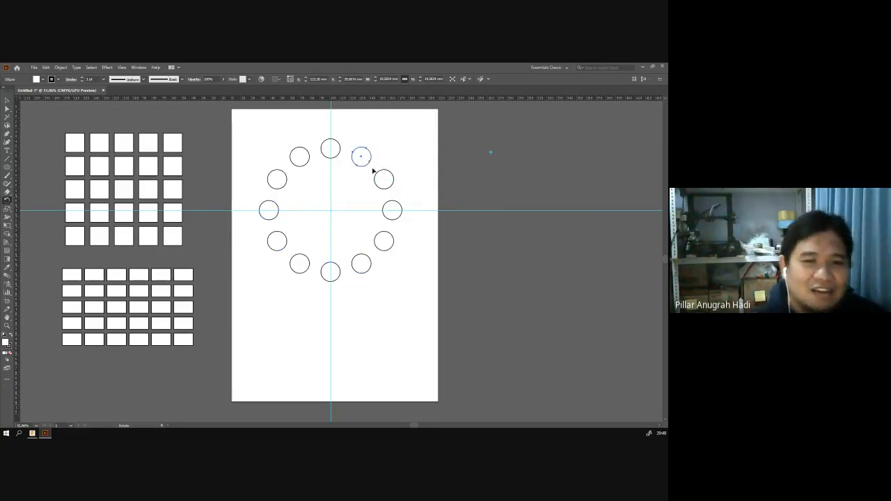
# Step: Switch to Fusion 360 and look over the sketch's rectangular, circular and arc-shaped patterns
pyautogui.click(32, 433)
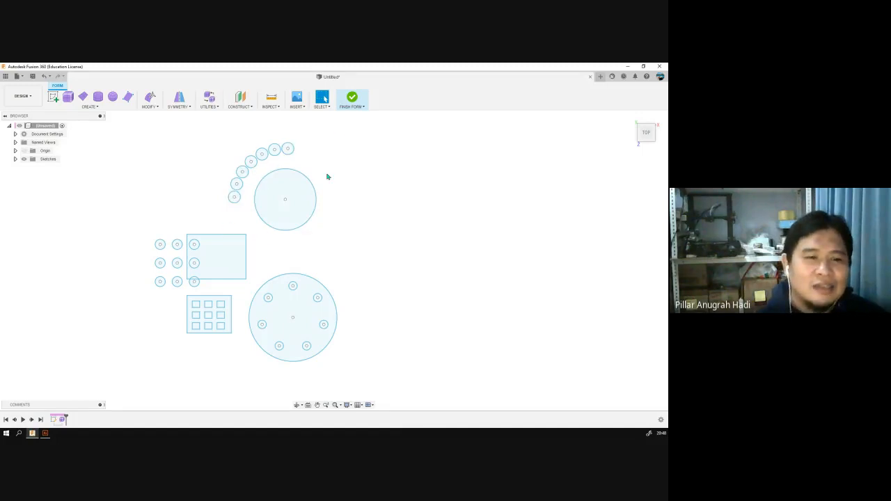
pyautogui.scroll(3, 326, 172)
pyautogui.scroll(-3, 322, 193)
pyautogui.scroll(-2, 322, 197)
pyautogui.moveTo(347, 232); pyautogui.dragTo(300, 255)
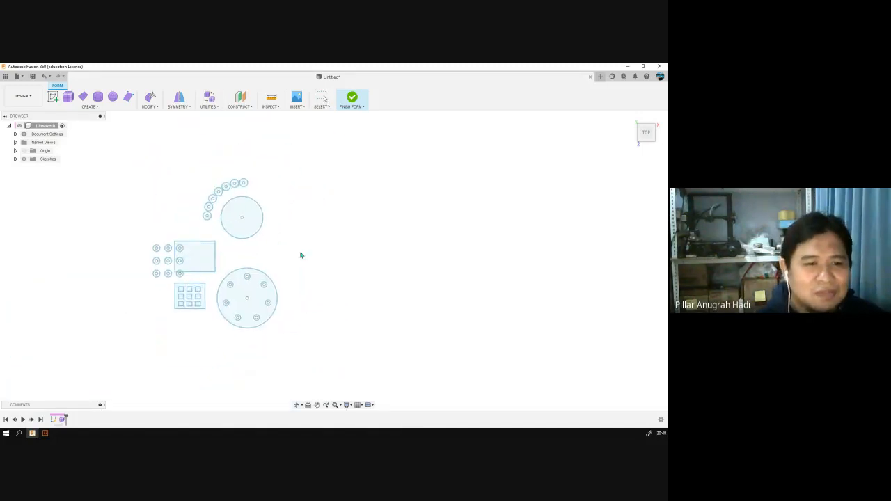
pyautogui.scroll(3, 254, 186)
pyautogui.moveTo(294, 224); pyautogui.dragTo(322, 196, button='middle')
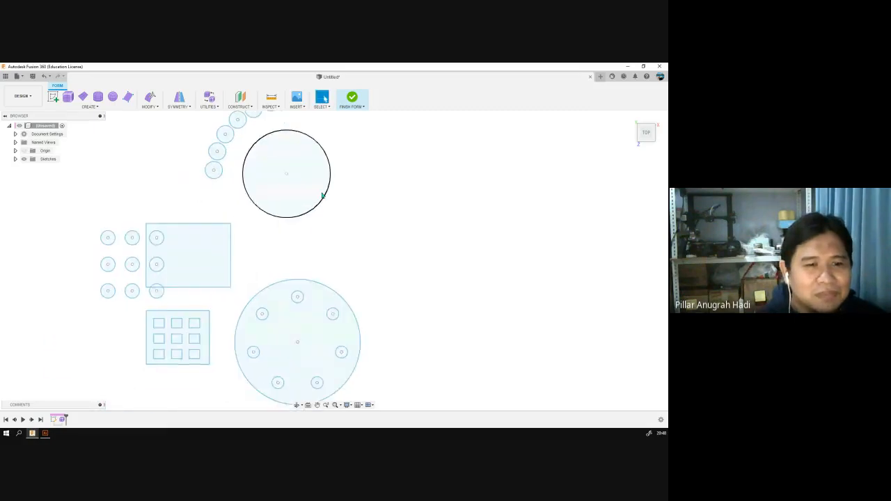
pyautogui.scroll(2, 323, 197)
pyautogui.scroll(-5, 323, 198)
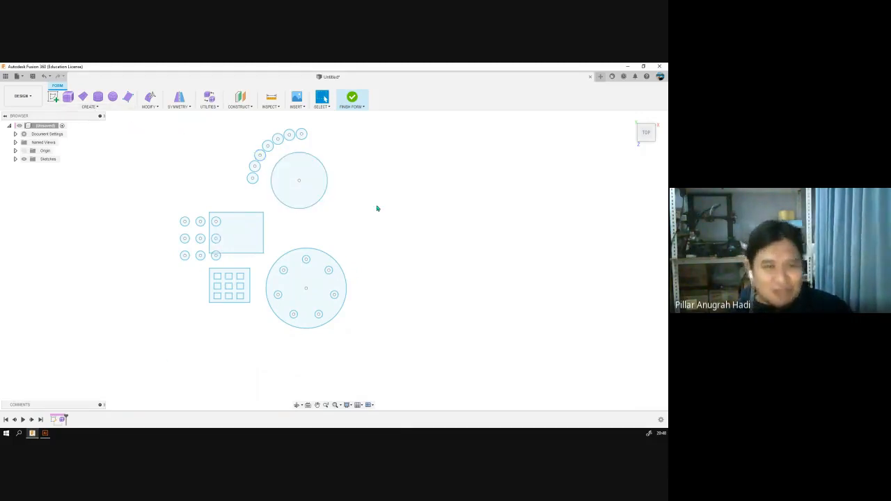
pyautogui.moveTo(390, 181); pyautogui.dragTo(311, 223, button='middle')
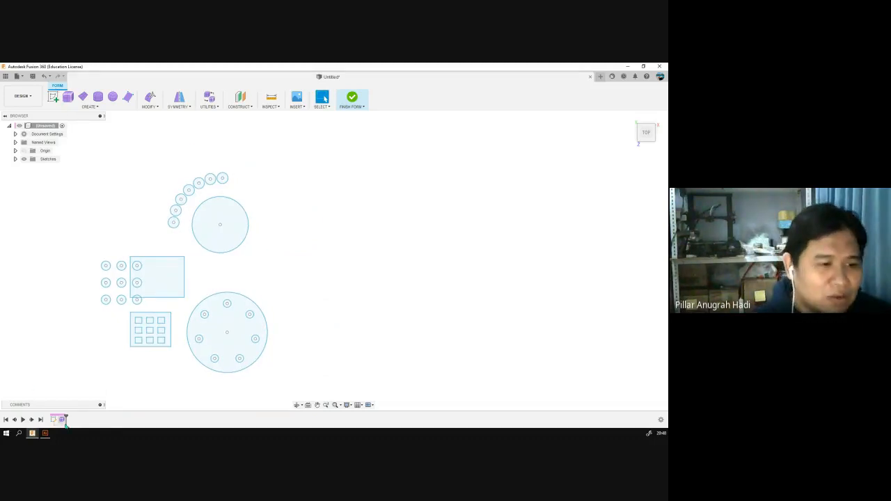
# Step: Finish the form and reopen the pattern sketch for editing
pyautogui.click(53, 420)
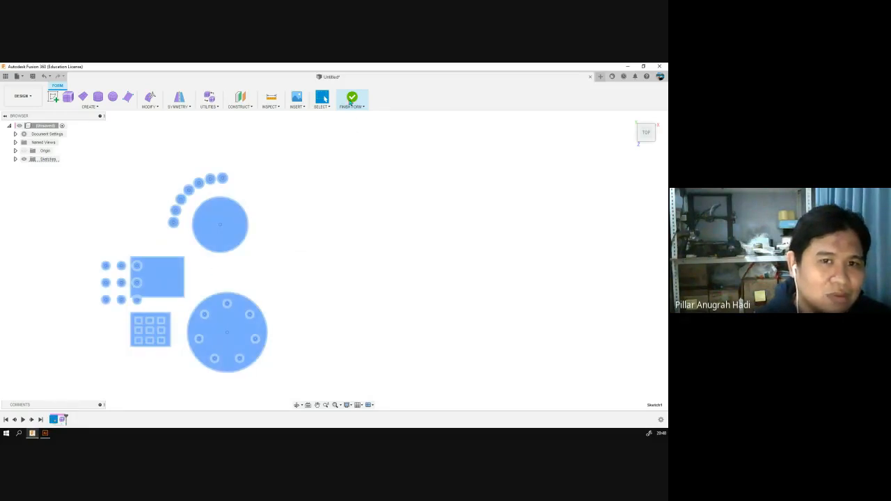
pyautogui.click(352, 100)
pyautogui.click(54, 420)
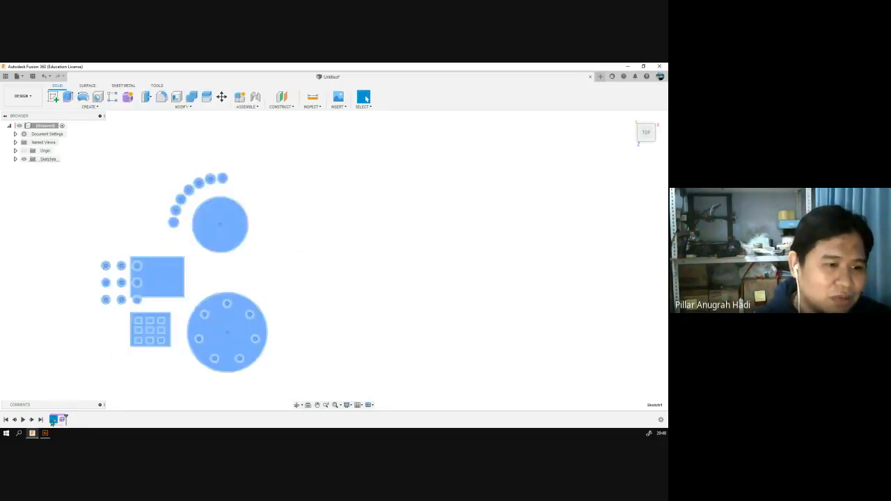
pyautogui.rightClick(53, 420)
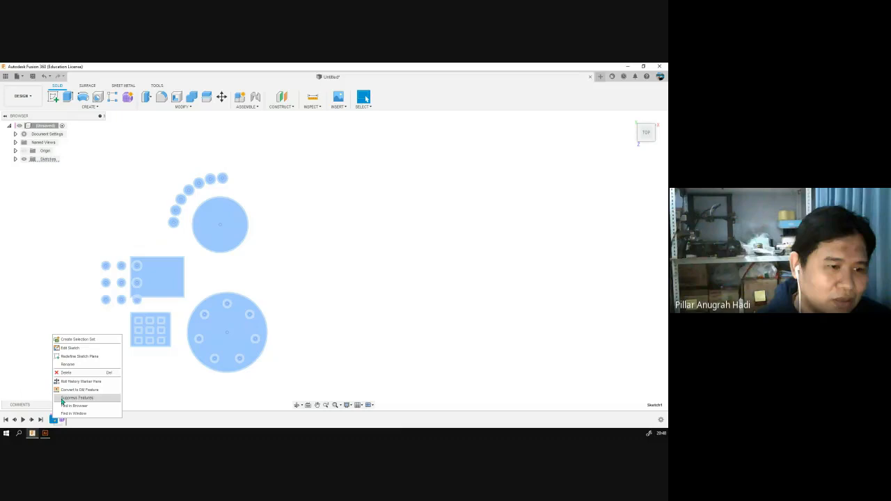
pyautogui.click(76, 352)
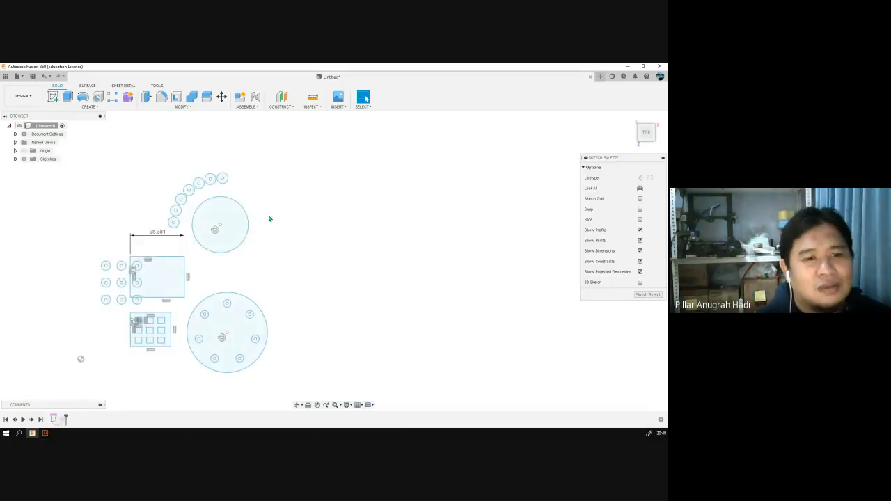
pyautogui.moveTo(243, 279); pyautogui.dragTo(314, 246, button='middle')
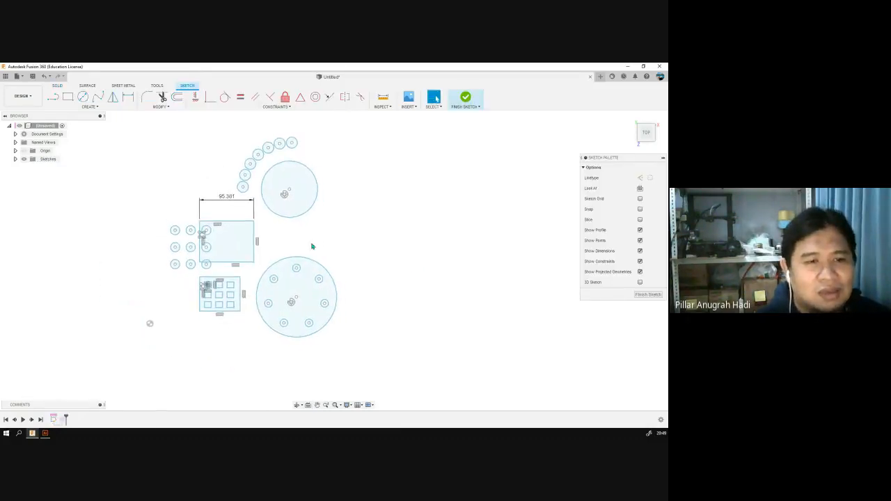
pyautogui.moveTo(397, 215); pyautogui.dragTo(300, 221, button='middle')
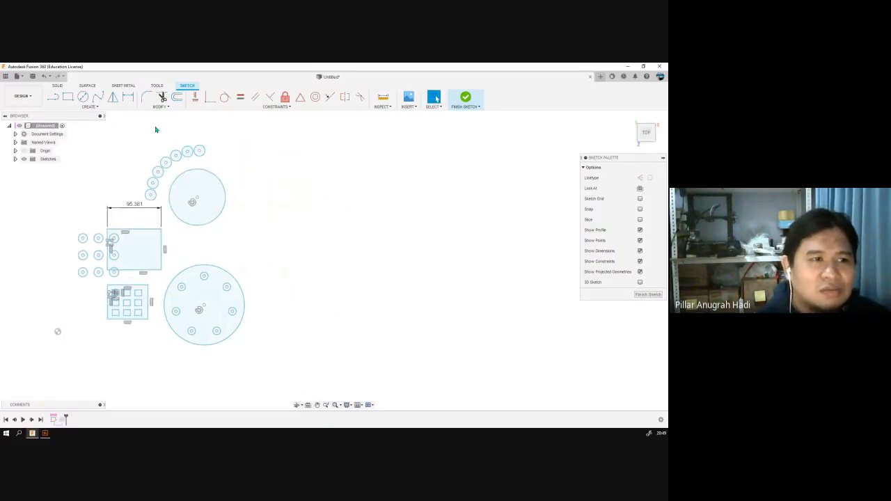
pyautogui.press('l')
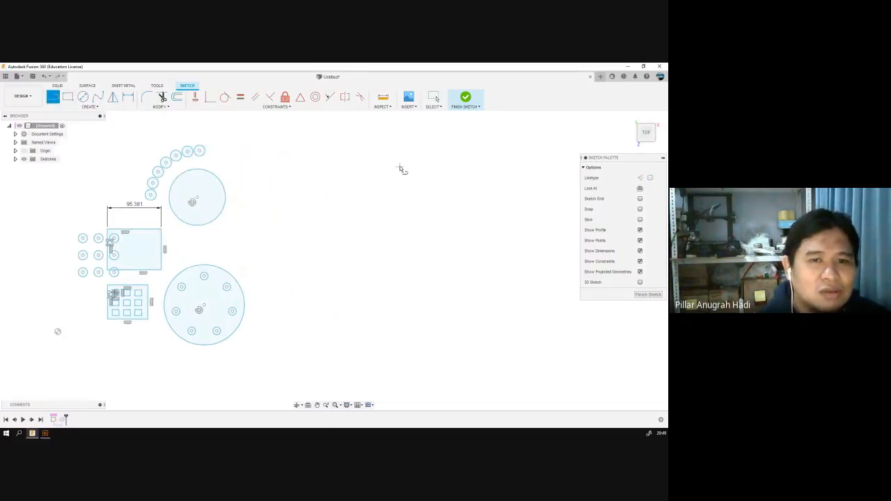
pyautogui.click(367, 161)
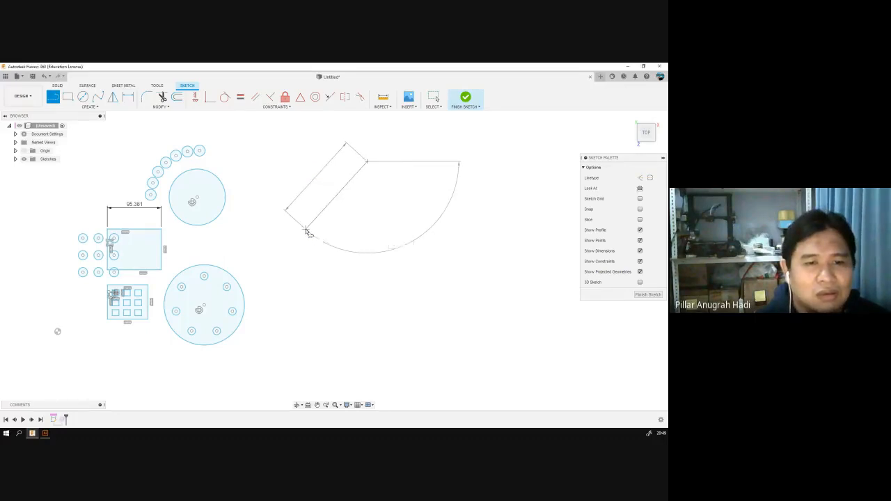
pyautogui.click(306, 230)
pyautogui.press('Escape')
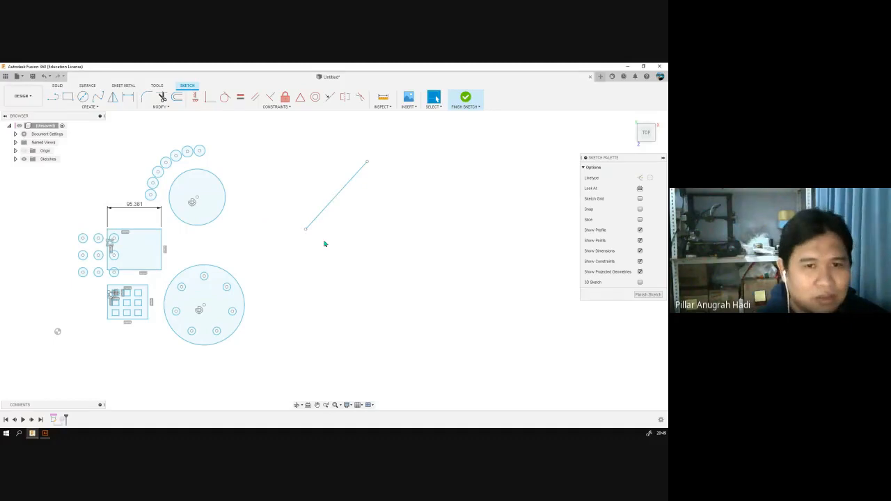
pyautogui.hotkey('ctrl', 'z')
# Step: Sketch a closed teardrop-like profile beside the patterns from a diagonal line, a tangent arc and a vertical line about 302 mm long
pyautogui.click(53, 97)
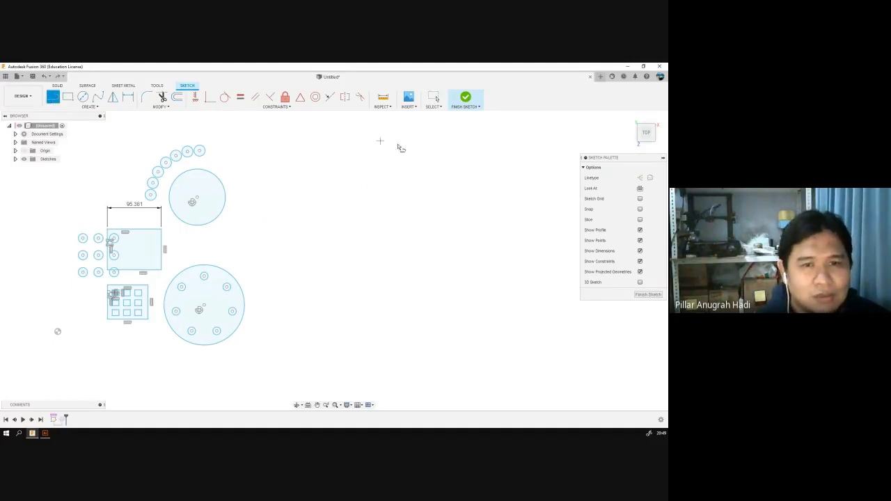
pyautogui.click(376, 157)
pyautogui.moveTo(289, 243)
pyautogui.mouseDown()
pyautogui.moveTo(329, 277)
pyautogui.moveTo(334, 314)
pyautogui.moveTo(379, 339)
pyautogui.moveTo(375, 157)
pyautogui.mouseUp()
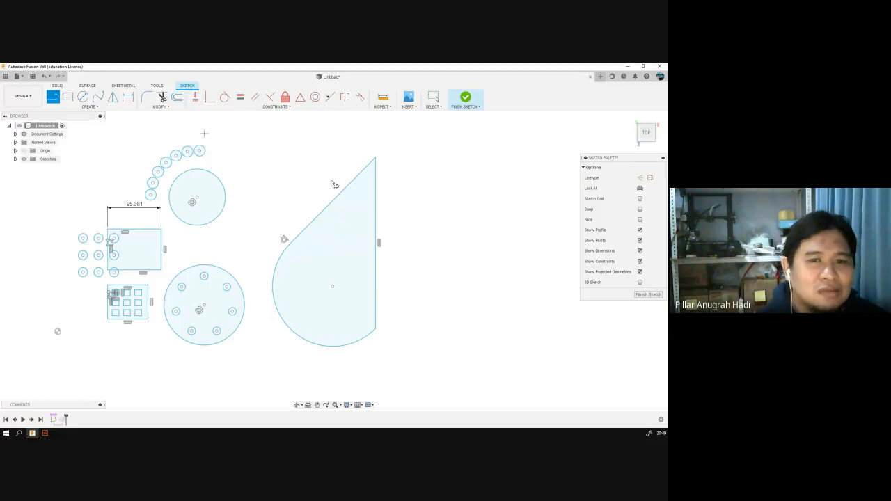
# Step: Draw a vertical line about 453 mm long beside the profile's straight edge and convert it to a construction line
pyautogui.click(401, 127)
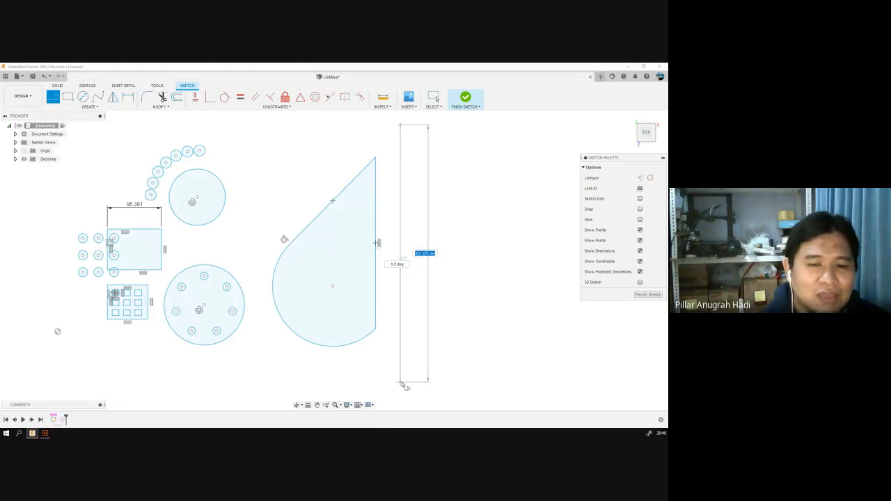
pyautogui.click(402, 382)
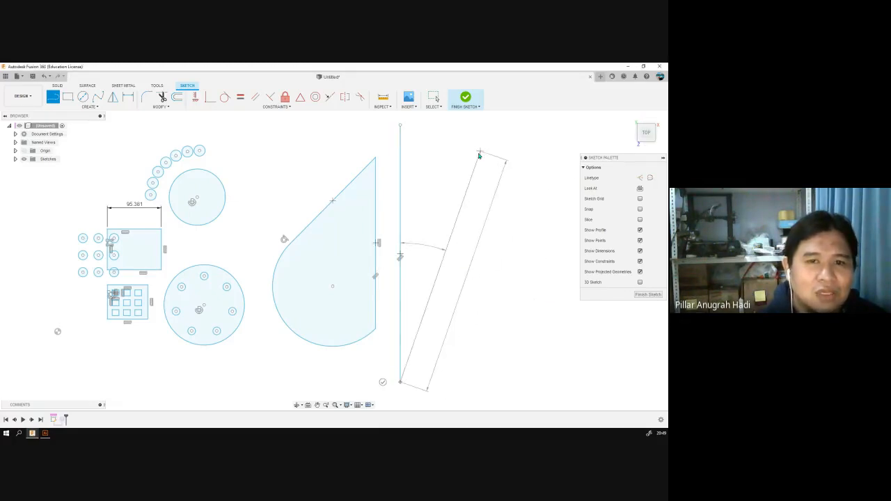
pyautogui.press('Escape')
pyautogui.click(647, 178)
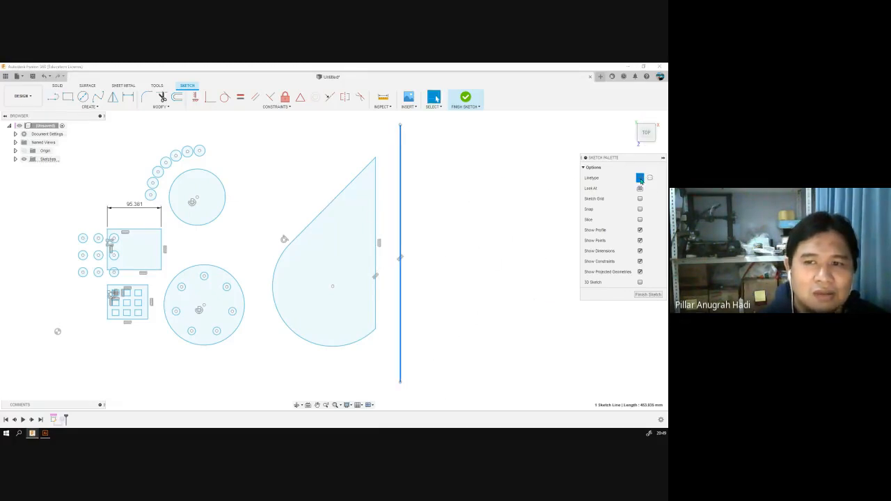
pyautogui.click(422, 177)
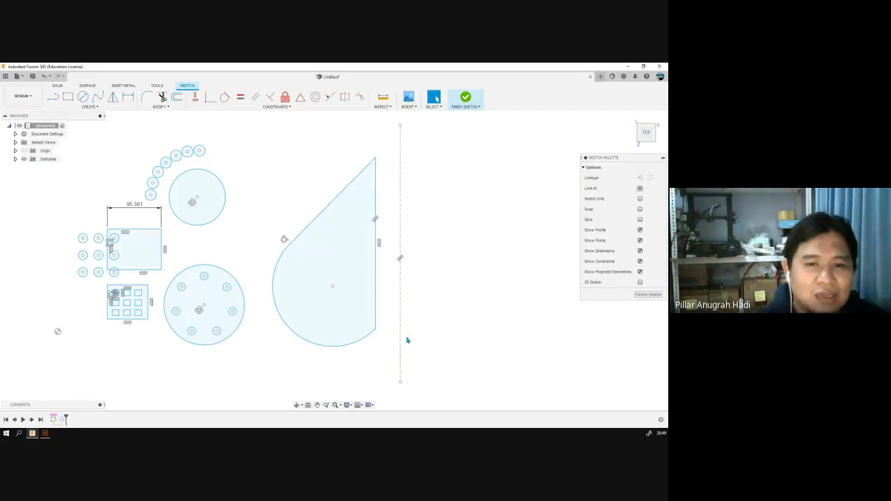
pyautogui.click(376, 195)
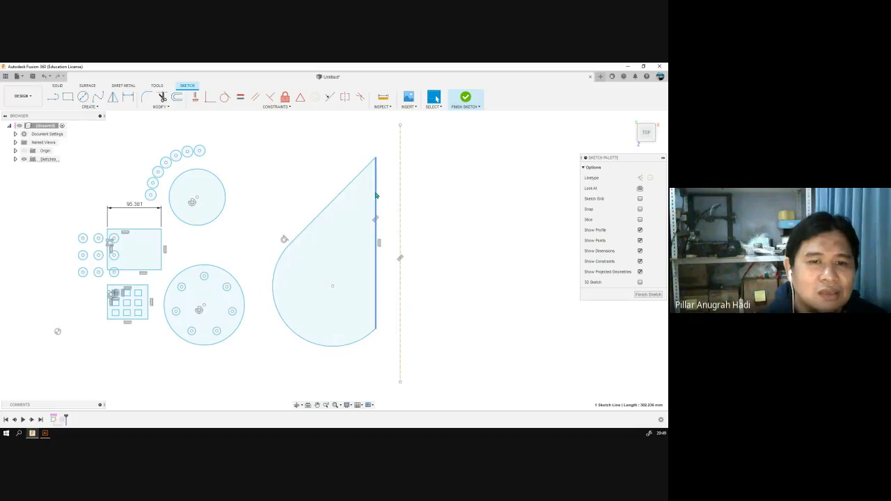
pyautogui.click(112, 97)
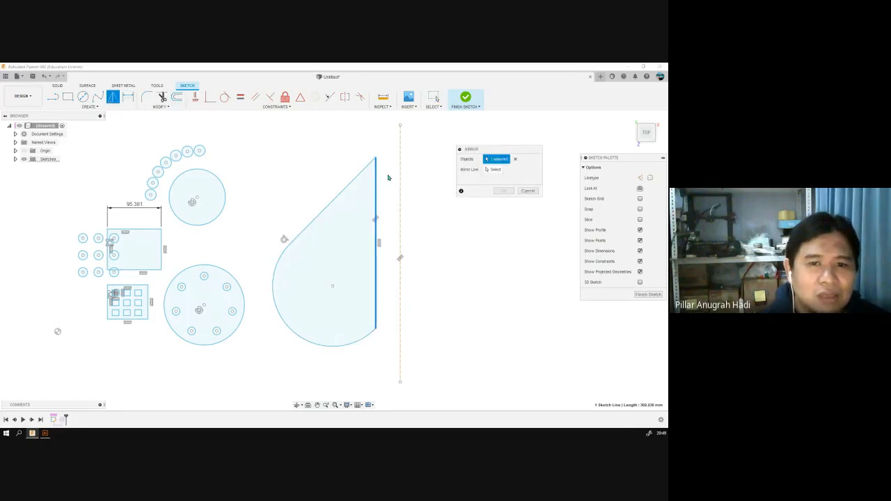
pyautogui.click(527, 190)
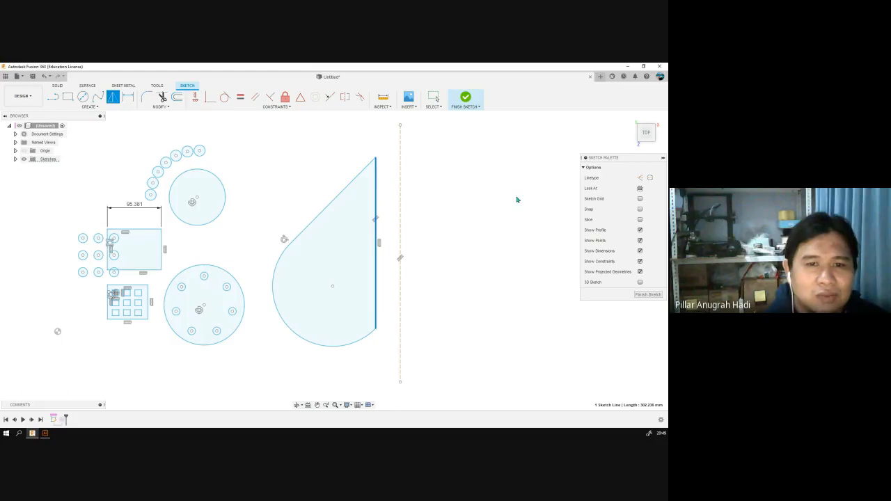
# Step: Mirror the whole closed teardrop-like profile about the vertical construction line
pyautogui.doubleClick(345, 195)
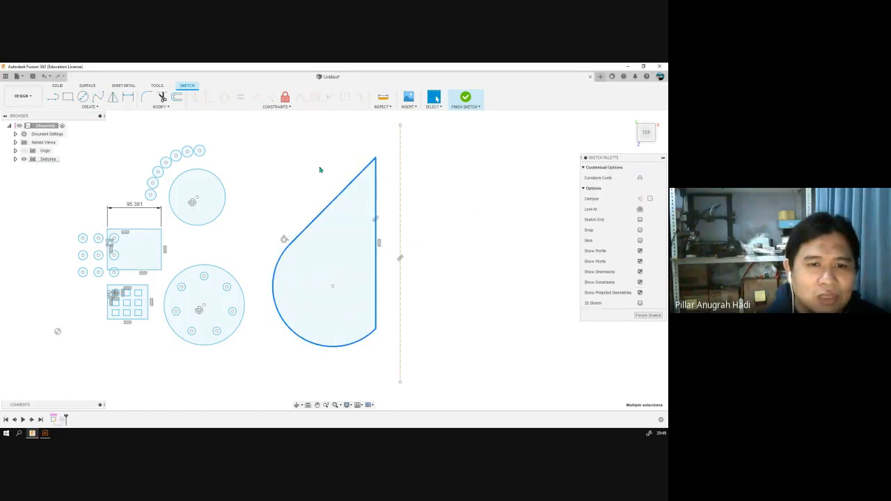
pyautogui.click(113, 100)
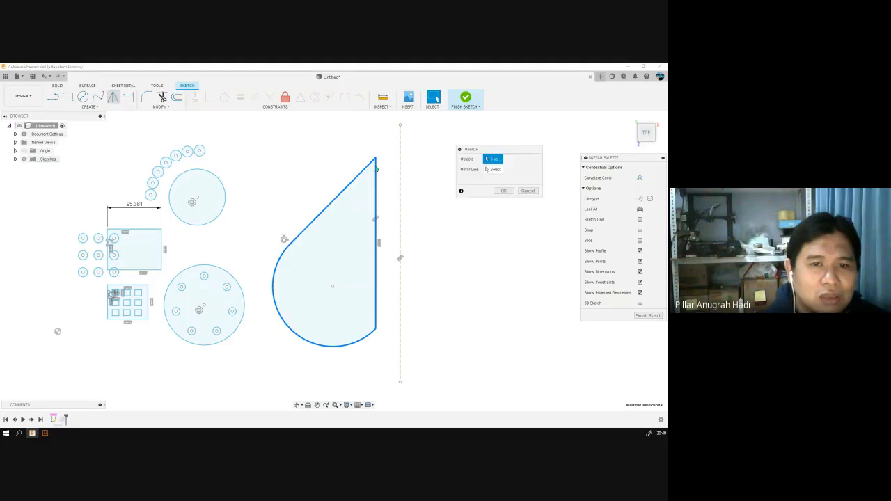
pyautogui.click(465, 170)
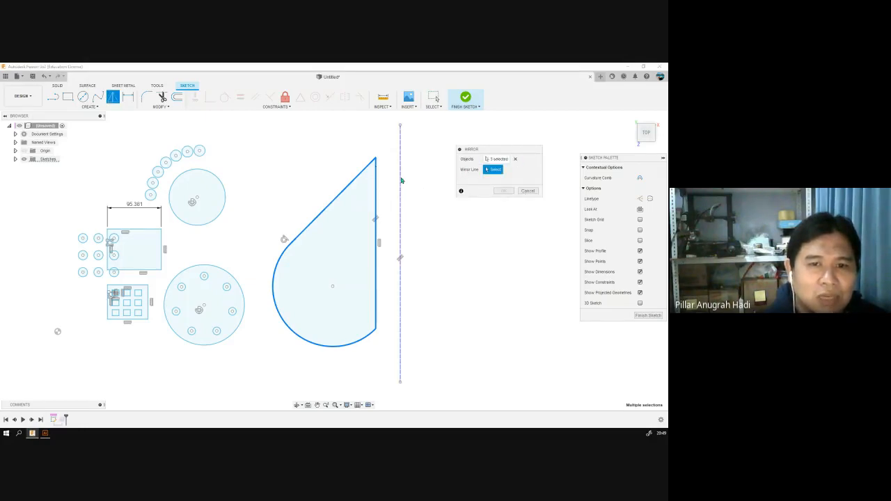
pyautogui.click(400, 181)
pyautogui.click(502, 192)
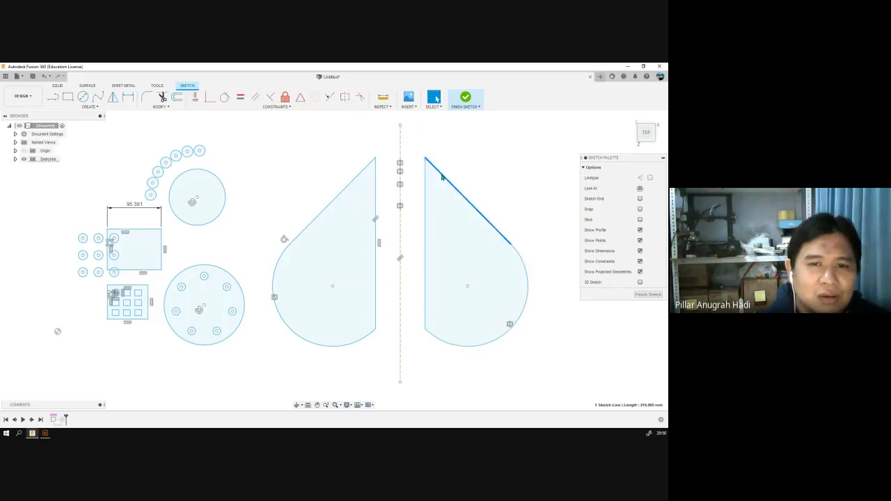
# Step: Move the mirrored profile slightly downward and away from the construction line to test its symmetric link with the original
pyautogui.doubleClick(451, 179)
pyautogui.moveTo(426, 202)
pyautogui.mouseDown()
pyautogui.moveTo(405, 202)
pyautogui.moveTo(457, 202)
pyautogui.moveTo(402, 209)
pyautogui.moveTo(467, 213)
pyautogui.moveTo(434, 212)
pyautogui.mouseUp()
pyautogui.click(450, 174)
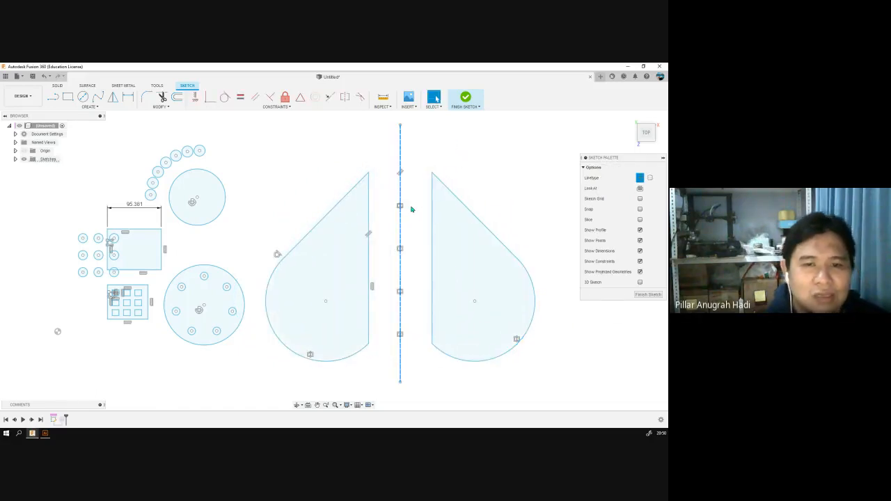
# Step: Delete all symmetry constraints linking the two profiles across the construction line
pyautogui.scroll(3, 402, 211)
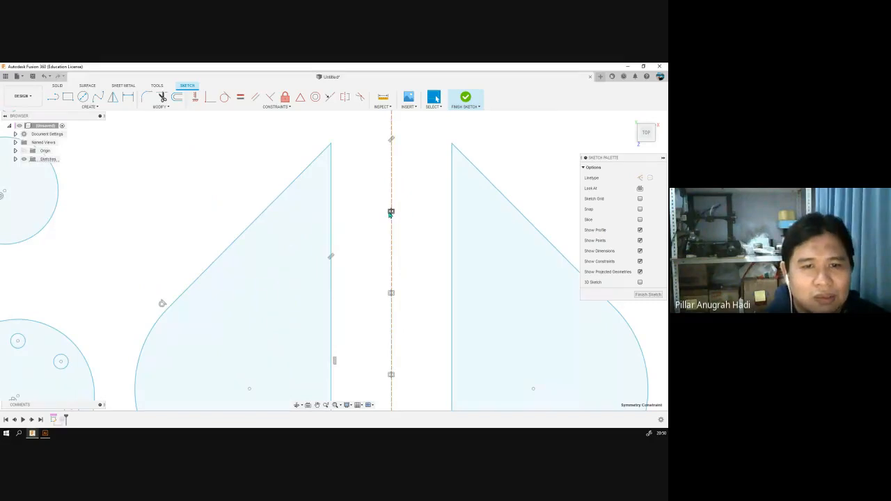
pyautogui.press('Delete')
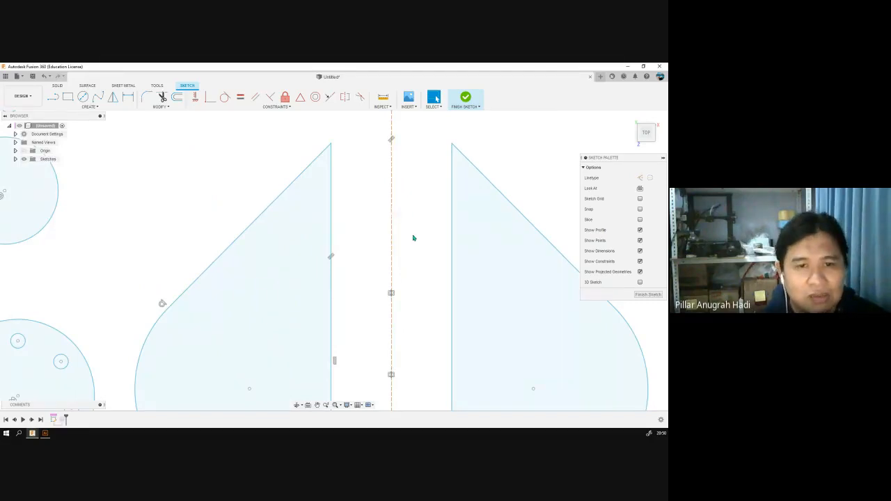
pyautogui.click(391, 295)
pyautogui.press('Delete')
pyautogui.moveTo(410, 298); pyautogui.dragTo(398, 174, button='middle')
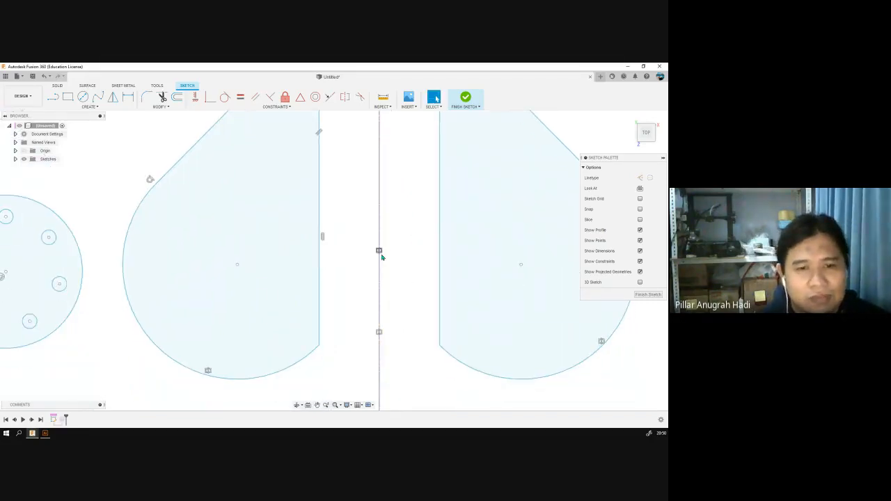
pyautogui.press('Delete')
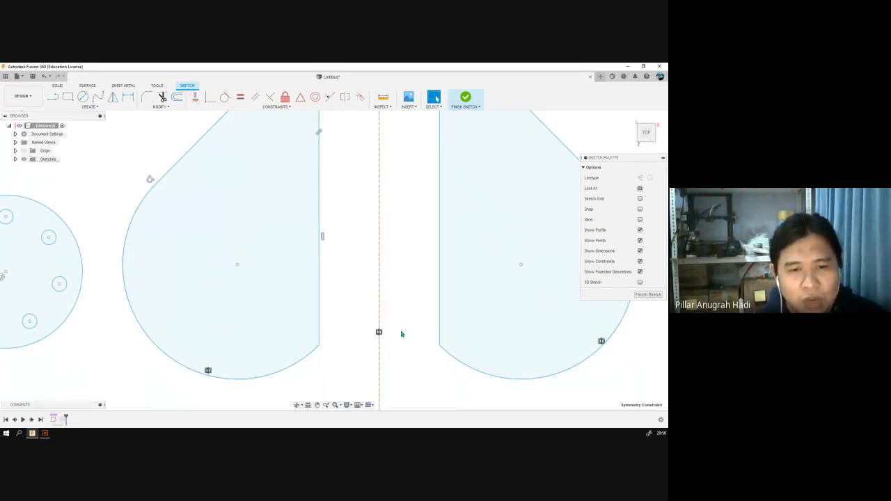
pyautogui.scroll(-3, 397, 280)
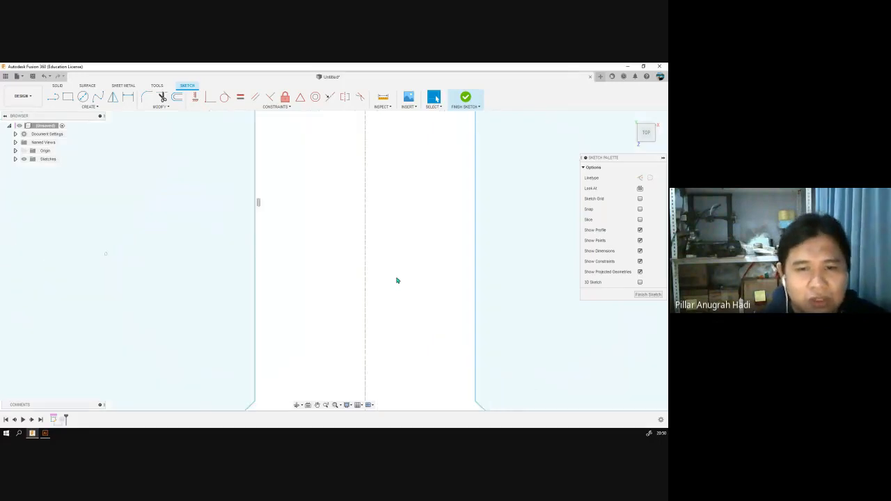
# Step: Delete the parallel constraint between the construction line and the original profile's straight edge
pyautogui.moveTo(384, 198); pyautogui.dragTo(294, 317, button='middle')
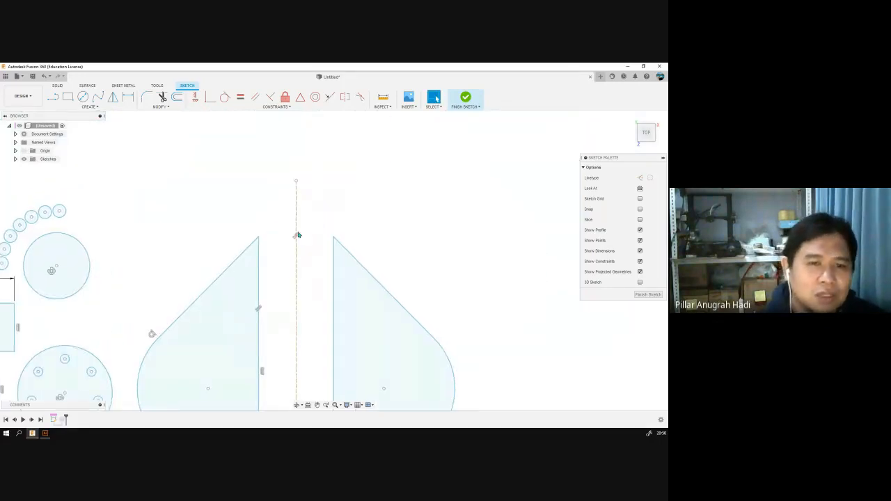
pyautogui.click(297, 235)
pyautogui.click(296, 236)
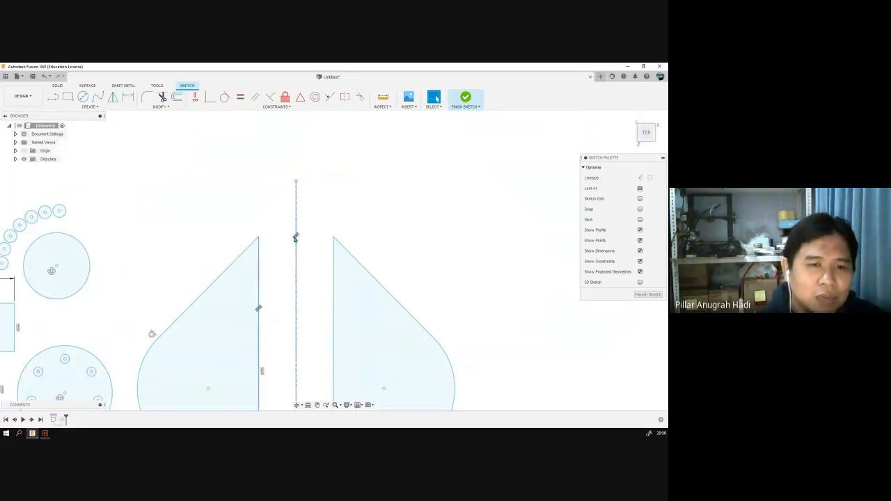
pyautogui.press('Delete')
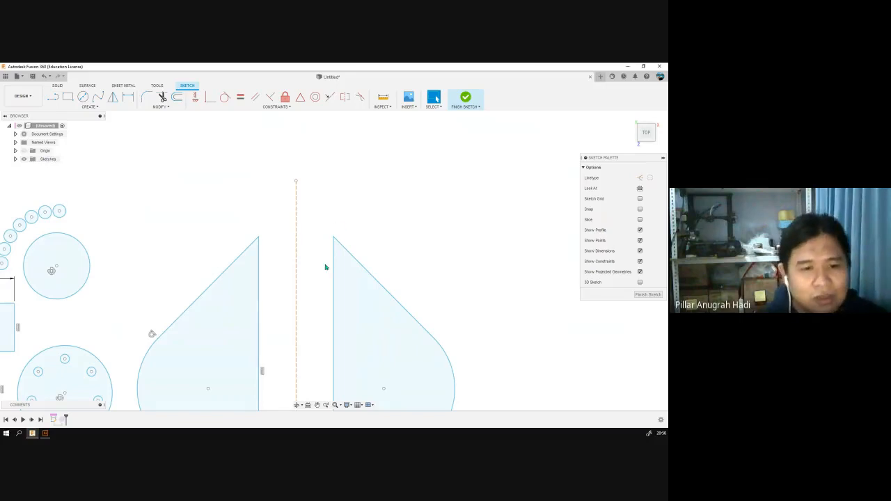
# Step: Move the whole mirrored profile up and away from the construction line on its own, and undo the move
pyautogui.scroll(2, 302, 332)
pyautogui.scroll(-5, 303, 332)
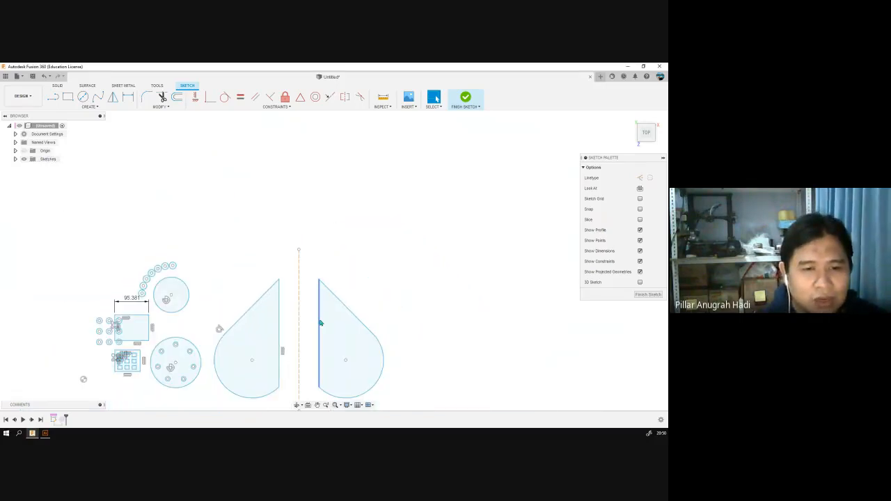
pyautogui.doubleClick(320, 323)
pyautogui.doubleClick(320, 323)
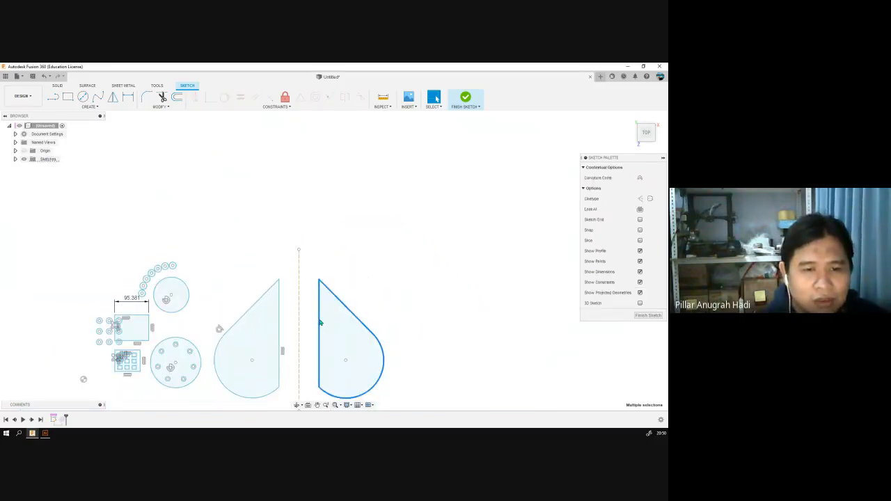
pyautogui.moveTo(320, 323); pyautogui.dragTo(395, 241)
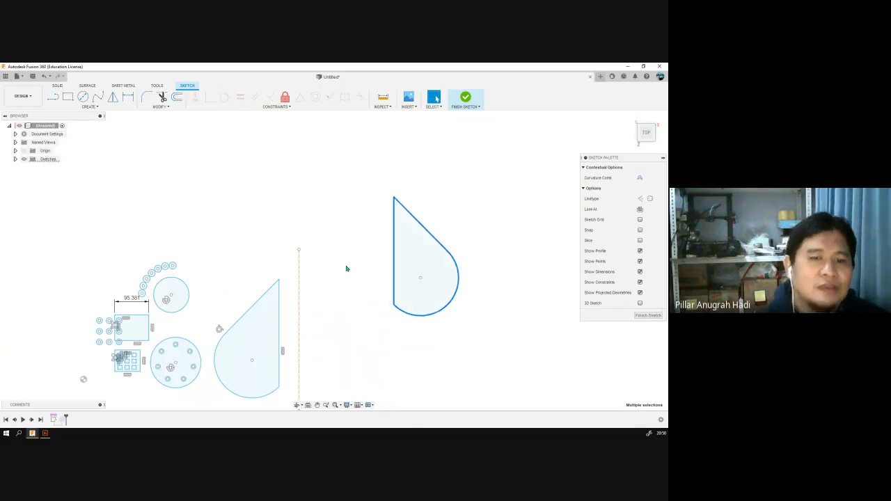
pyautogui.click(346, 269)
pyautogui.scroll(4, 339, 280)
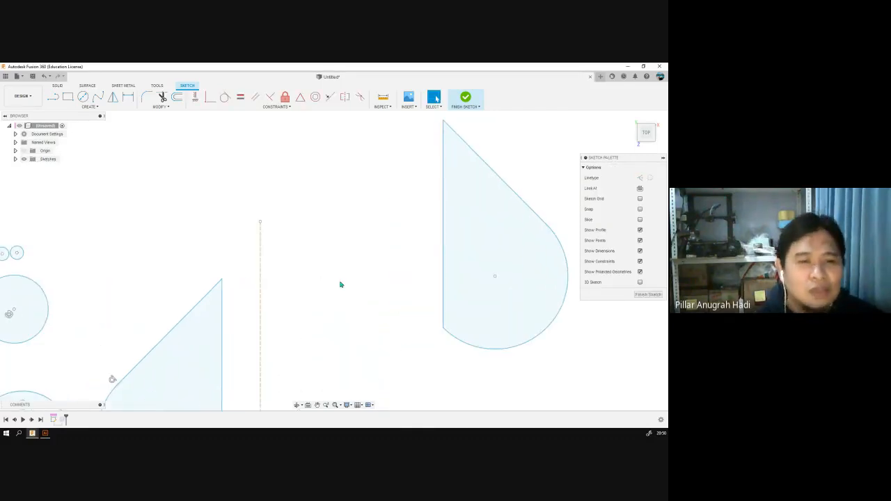
pyautogui.hotkey('ctrl', 'z')
pyautogui.moveTo(311, 285)
pyautogui.mouseDown(button='middle')
pyautogui.moveTo(369, 197)
pyautogui.moveTo(419, 145)
pyautogui.mouseUp(button='middle')
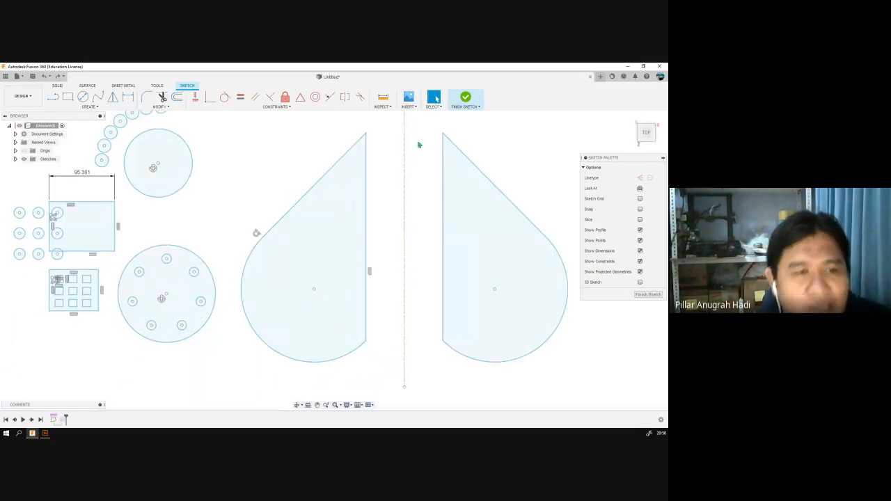
pyautogui.scroll(2, 393, 206)
pyautogui.scroll(-4, 388, 195)
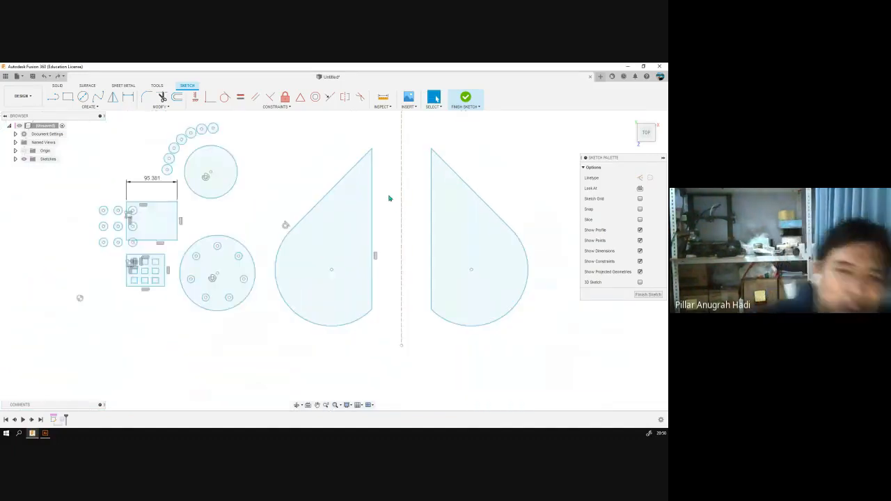
pyautogui.scroll(1, 387, 197)
pyautogui.scroll(-1, 388, 197)
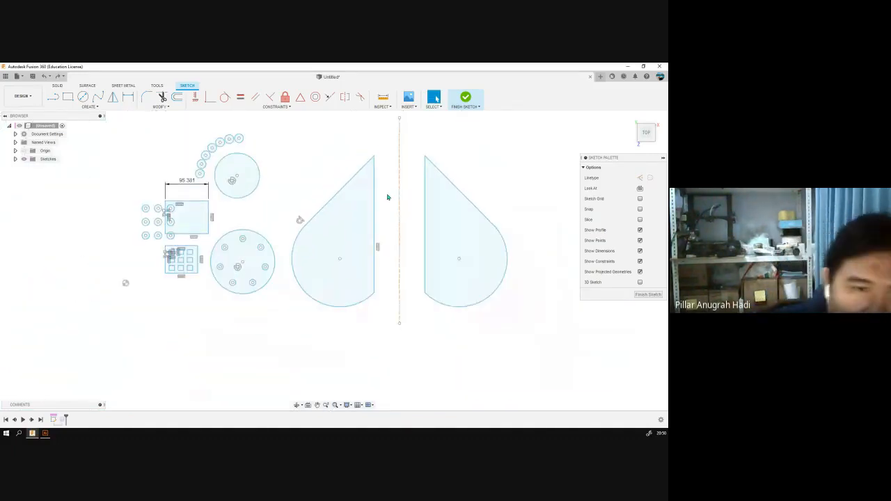
pyautogui.click(373, 230)
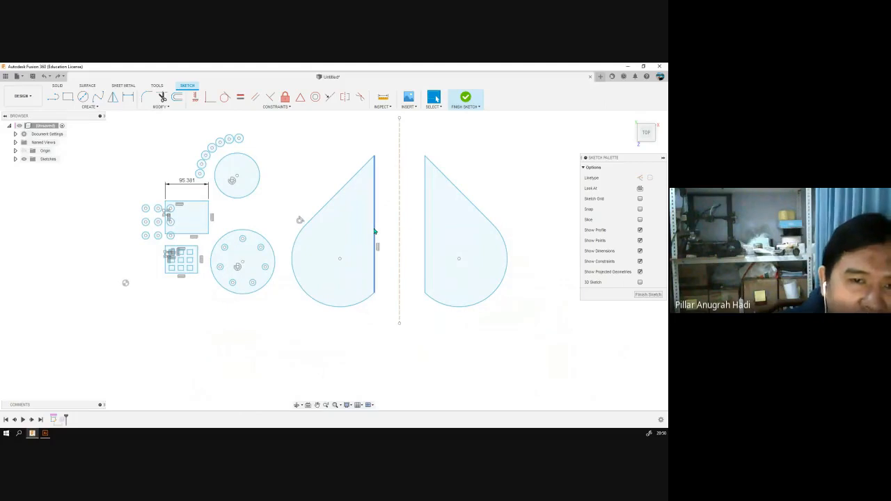
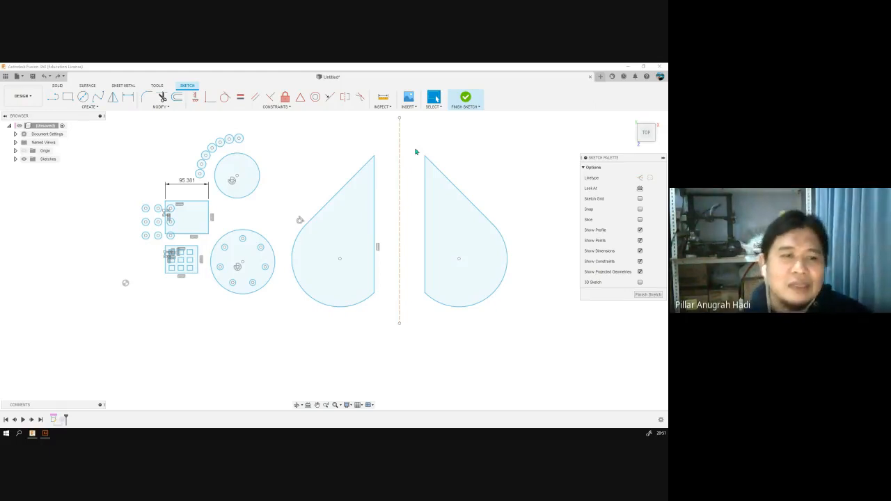
pyautogui.click(317, 405)
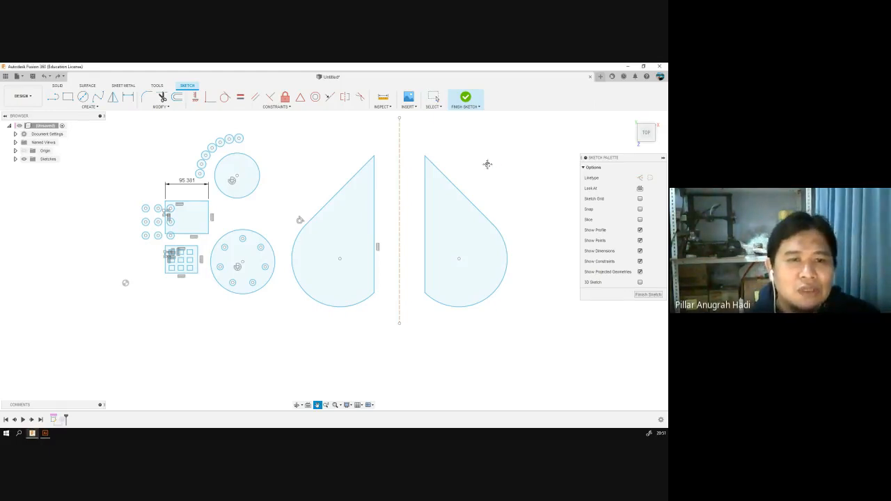
pyautogui.moveTo(487, 163)
pyautogui.mouseDown()
pyautogui.moveTo(433, 194)
pyautogui.moveTo(455, 179)
pyautogui.mouseUp()
pyautogui.press('Escape')
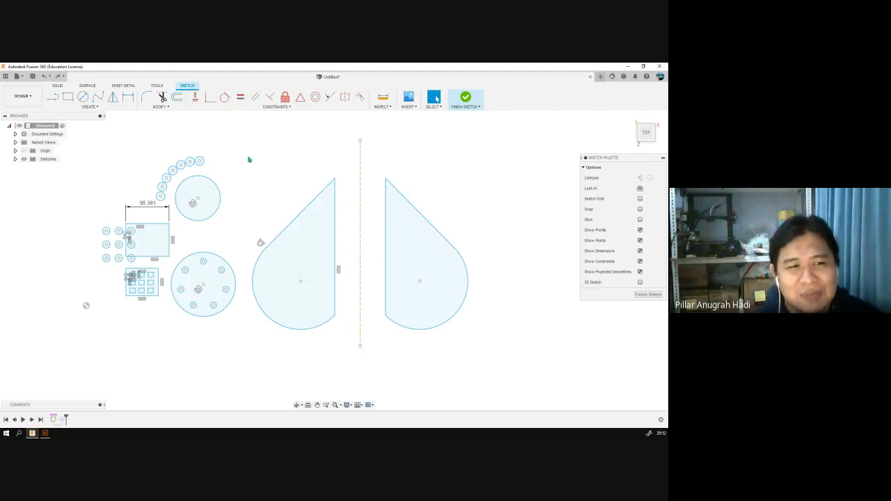
pyautogui.moveTo(272, 184)
pyautogui.mouseDown(button='middle')
pyautogui.moveTo(324, 213)
pyautogui.moveTo(326, 204)
pyautogui.mouseUp(button='middle')
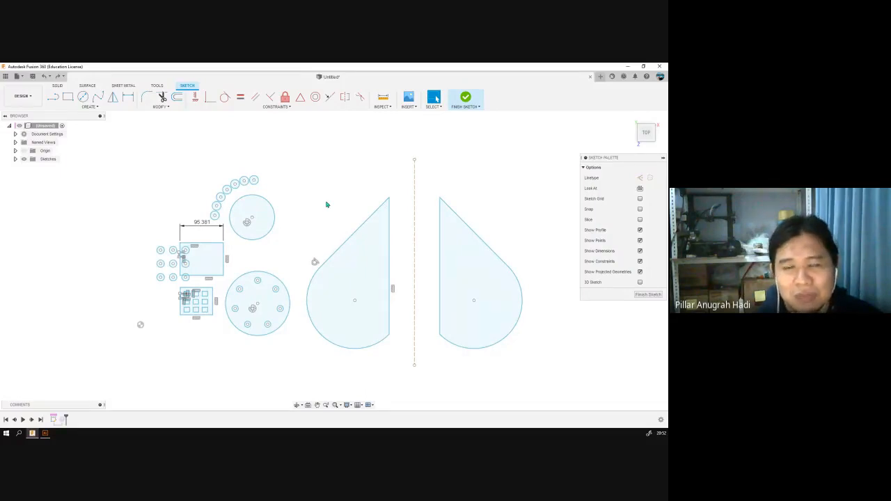
pyautogui.moveTo(350, 172); pyautogui.dragTo(333, 157, button='middle')
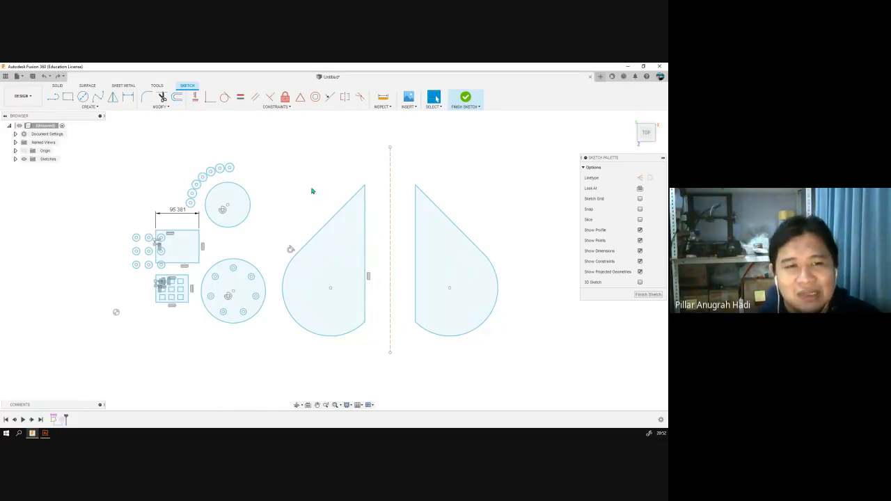
pyautogui.scroll(3, 327, 188)
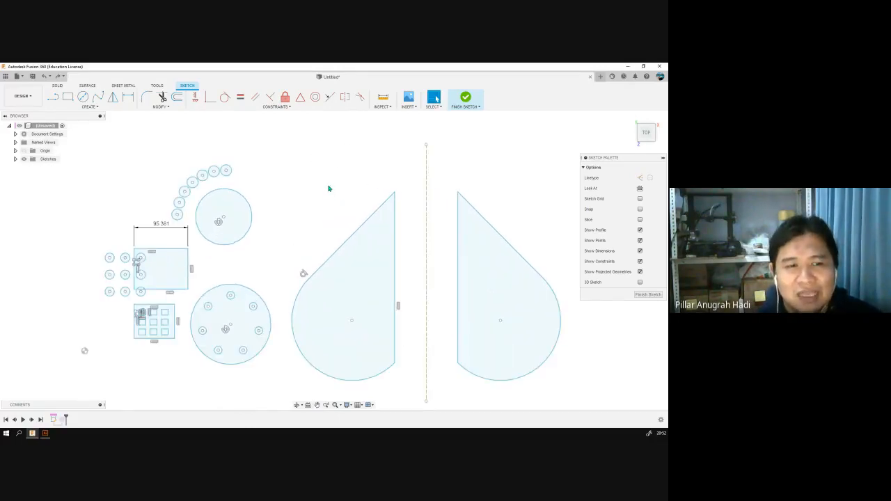
pyautogui.scroll(4, 328, 185)
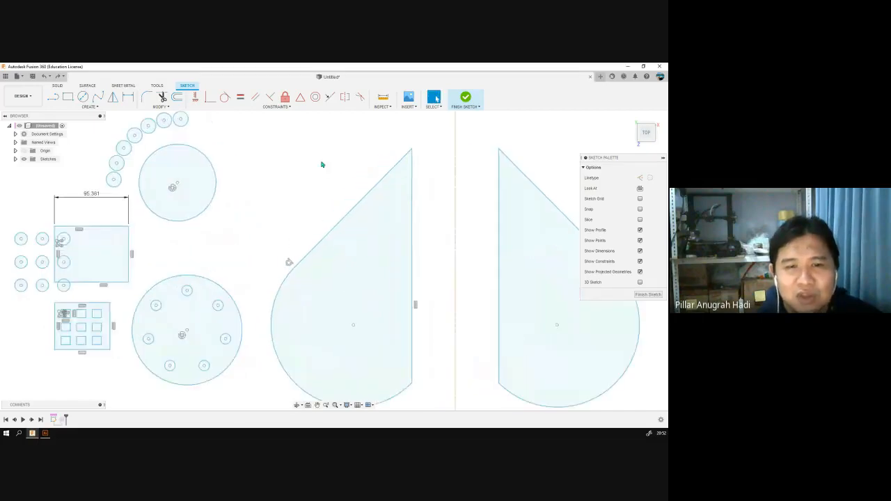
pyautogui.scroll(-4, 322, 164)
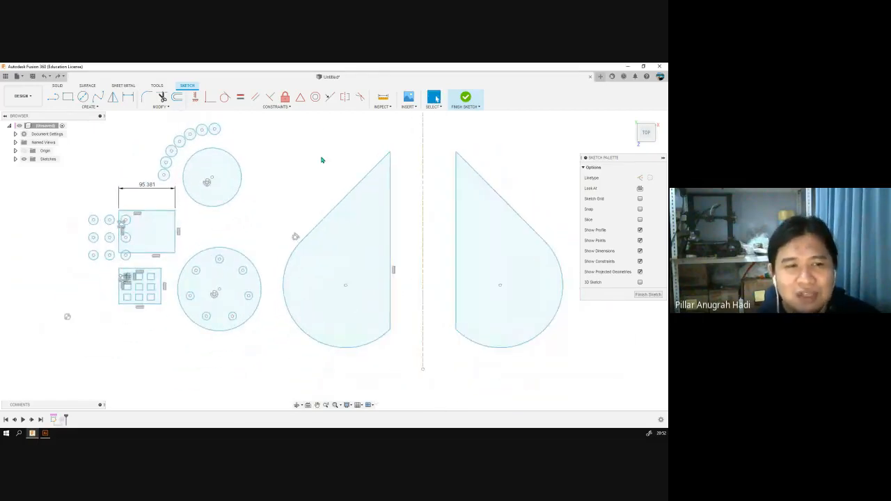
pyautogui.moveTo(322, 135); pyautogui.dragTo(322, 147, button='middle')
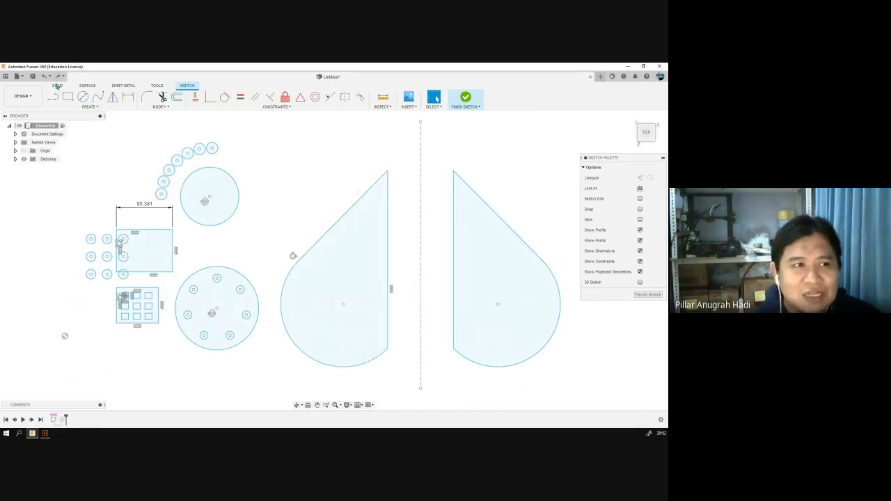
pyautogui.click(77, 108)
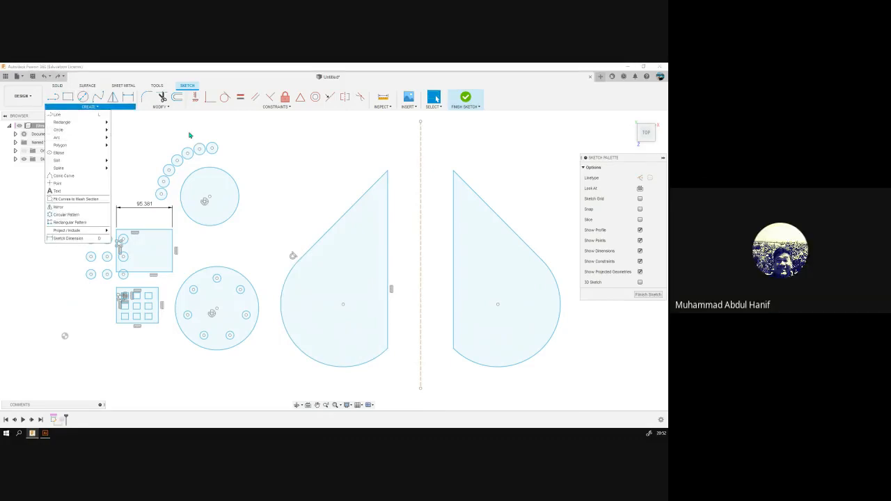
pyautogui.click(254, 80)
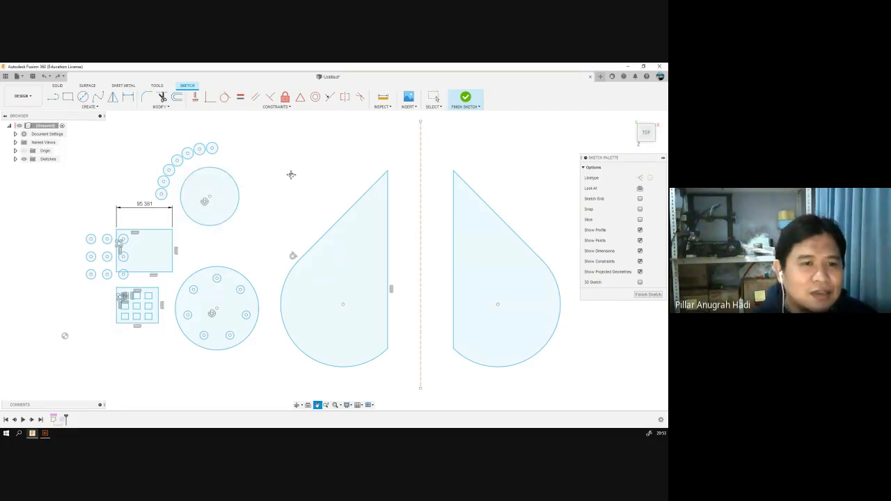
pyautogui.scroll(4, 283, 179)
pyautogui.scroll(-5, 281, 178)
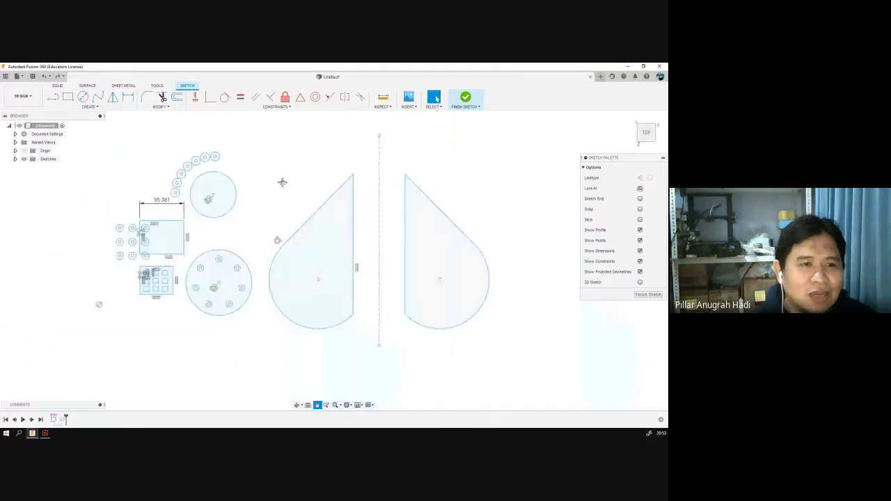
pyautogui.click(92, 107)
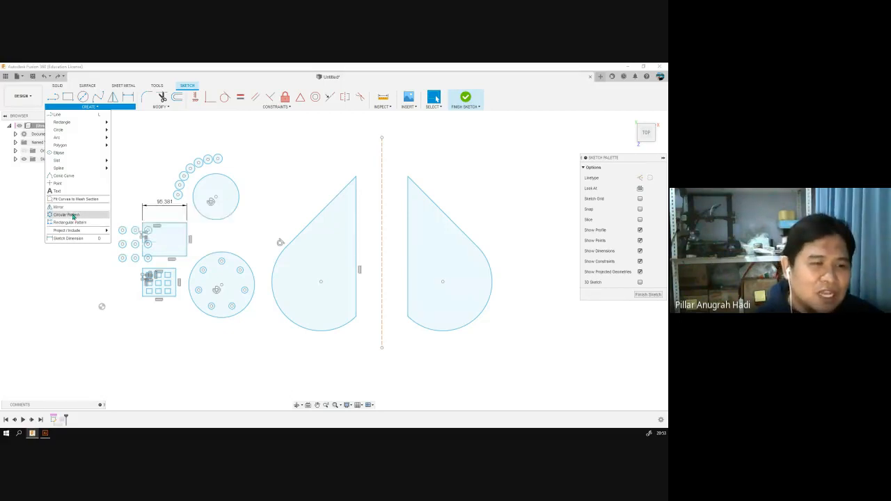
pyautogui.click(292, 137)
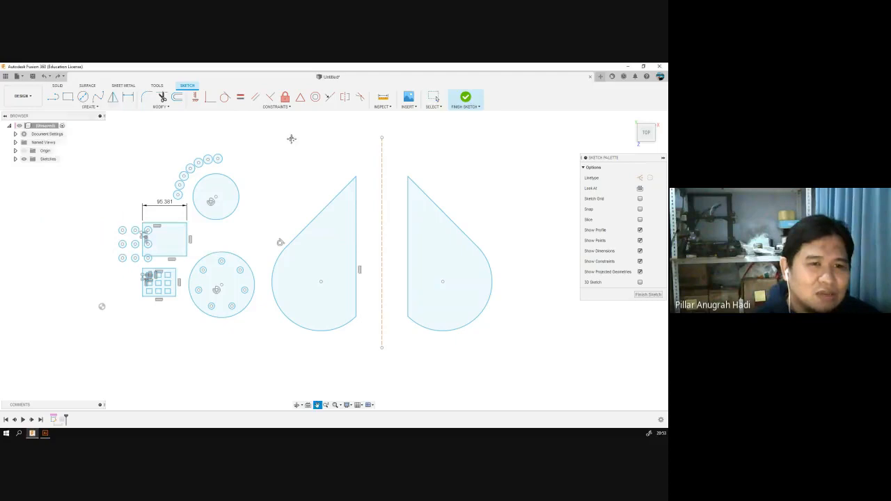
pyautogui.moveTo(293, 137)
pyautogui.mouseDown(button='middle')
pyautogui.moveTo(227, 300)
pyautogui.moveTo(190, 249)
pyautogui.mouseUp(button='middle')
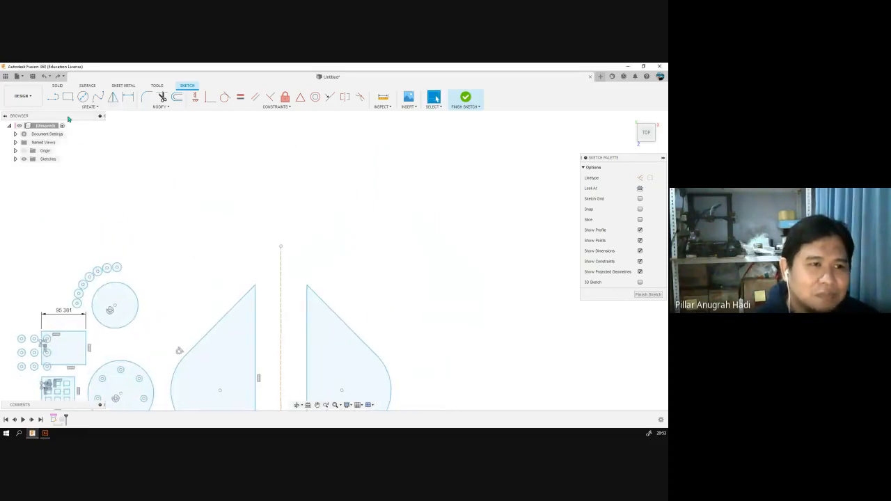
pyautogui.scroll(3, 351, 258)
pyautogui.scroll(-3, 346, 284)
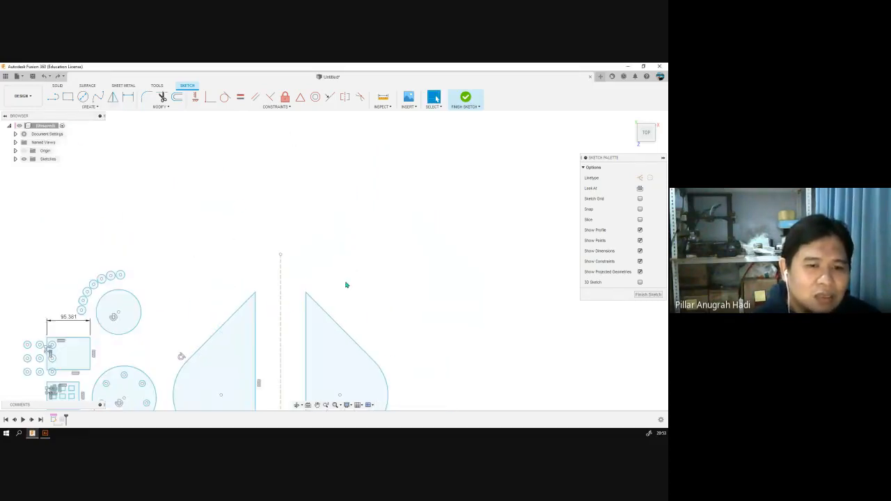
pyautogui.scroll(-1, 388, 358)
pyautogui.moveTo(388, 357); pyautogui.dragTo(360, 160, button='middle')
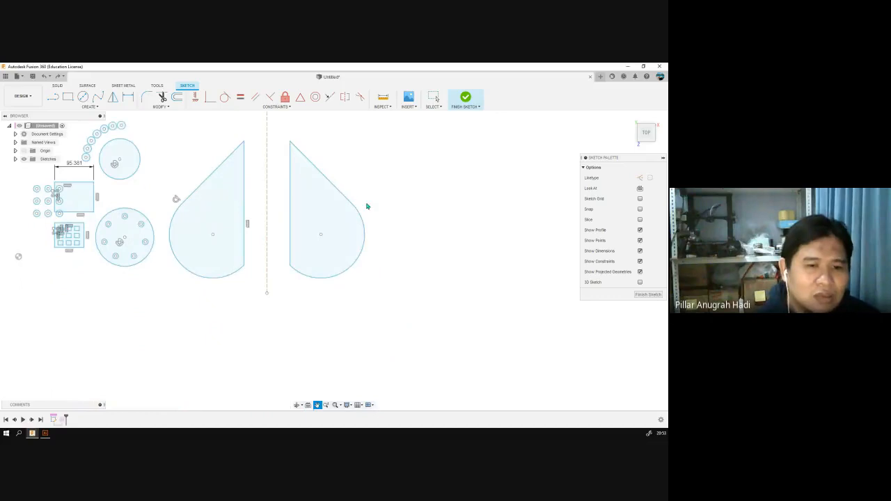
pyautogui.doubleClick(350, 270)
pyautogui.scroll(3, 358, 328)
pyautogui.scroll(-4, 358, 324)
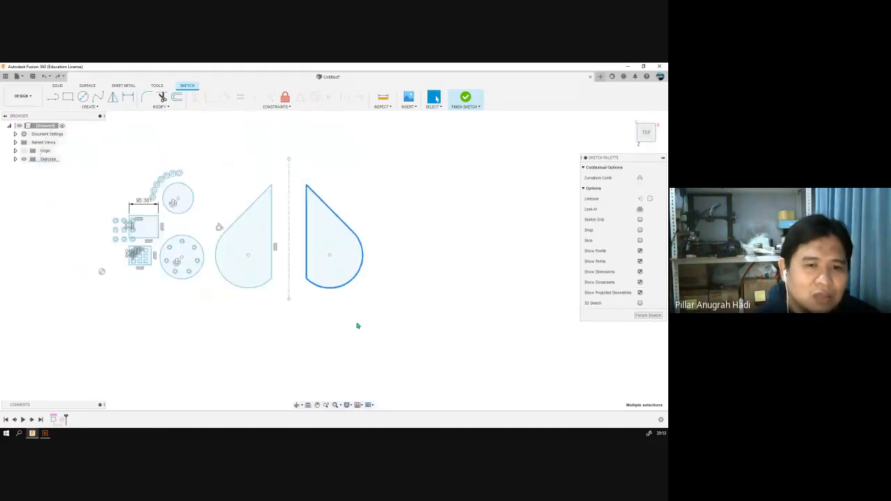
pyautogui.moveTo(358, 322); pyautogui.dragTo(330, 243, button='middle')
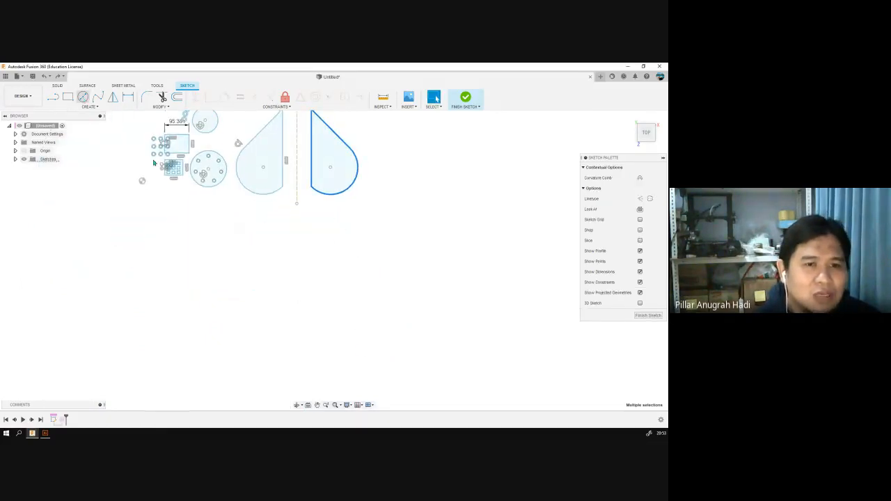
pyautogui.click(83, 97)
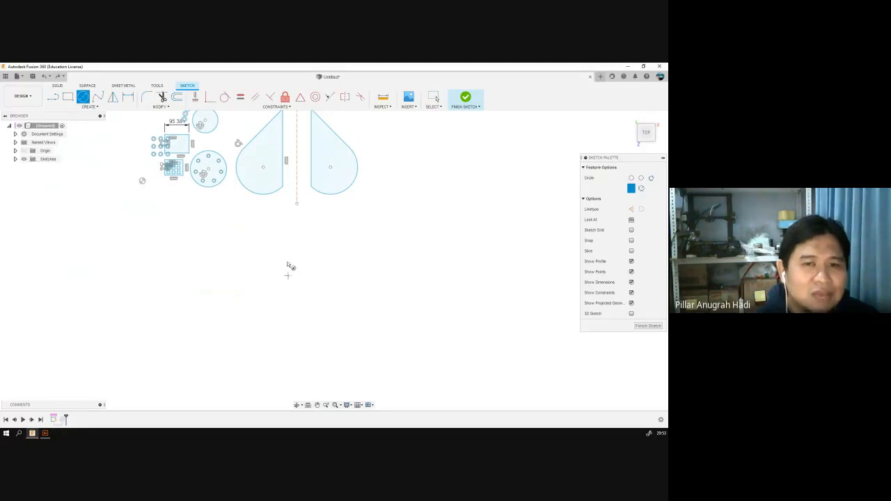
pyautogui.scroll(2, 465, 176)
pyautogui.scroll(-3, 446, 179)
pyautogui.moveTo(430, 181)
pyautogui.mouseDown(button='middle')
pyautogui.moveTo(416, 244)
pyautogui.moveTo(390, 242)
pyautogui.mouseUp(button='middle')
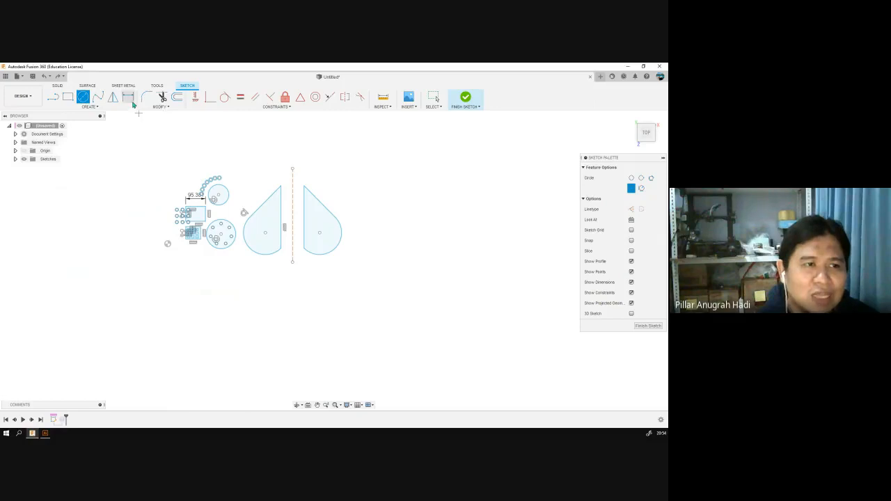
pyautogui.click(94, 107)
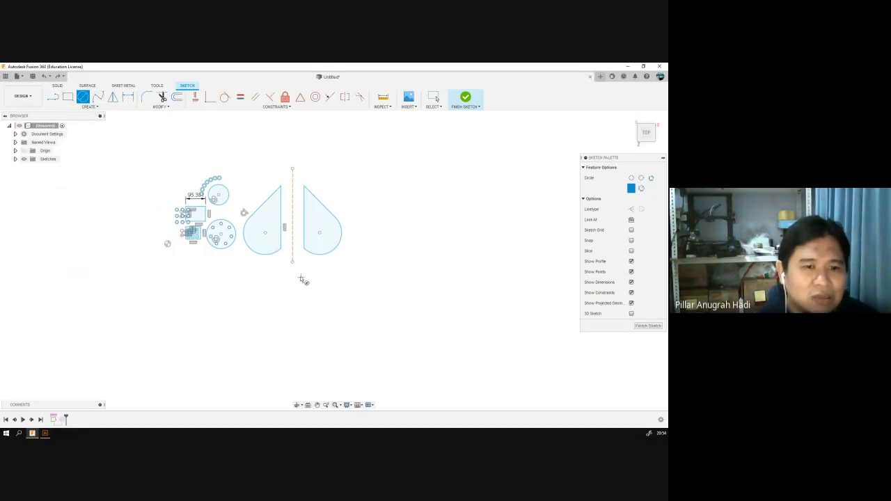
pyautogui.click(433, 98)
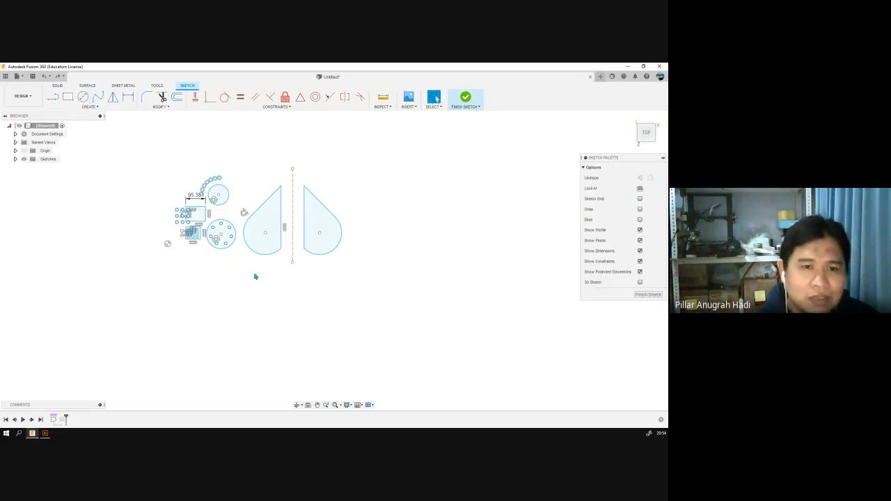
# Step: Try stretching the construction line's lower end downward, undo that, and delete the construction line between the two profiles
pyautogui.moveTo(292, 263); pyautogui.dragTo(294, 396)
pyautogui.hotkey('ctrl', 'z')
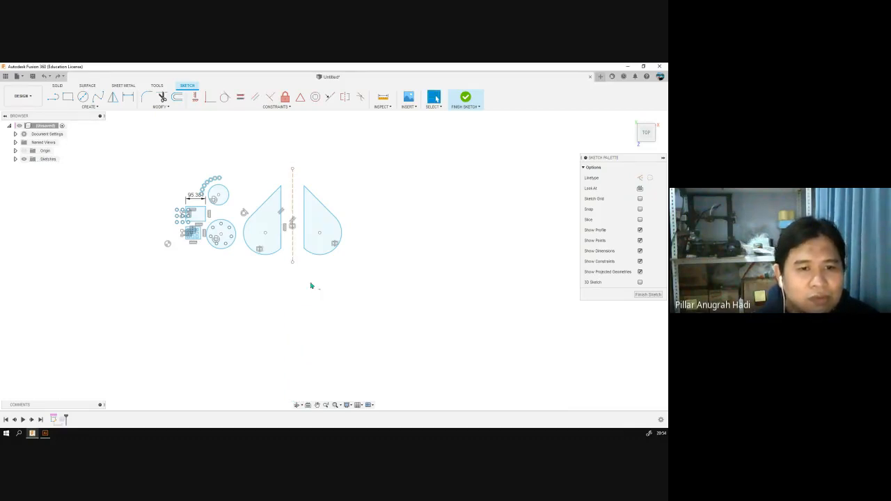
pyautogui.click(293, 259)
pyautogui.press('x')
pyautogui.press('Delete')
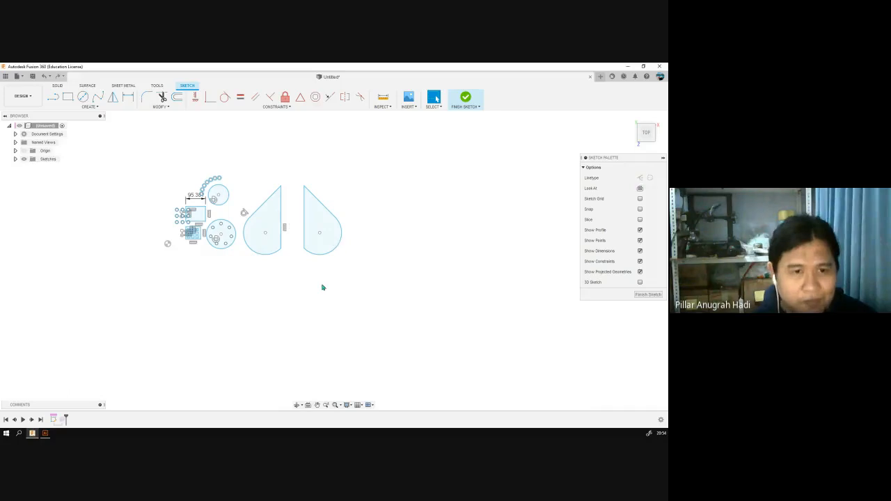
# Step: Draw a large center-diameter circle about 737 mm in radius, centred below the two profiles and enclosing both
pyautogui.click(83, 97)
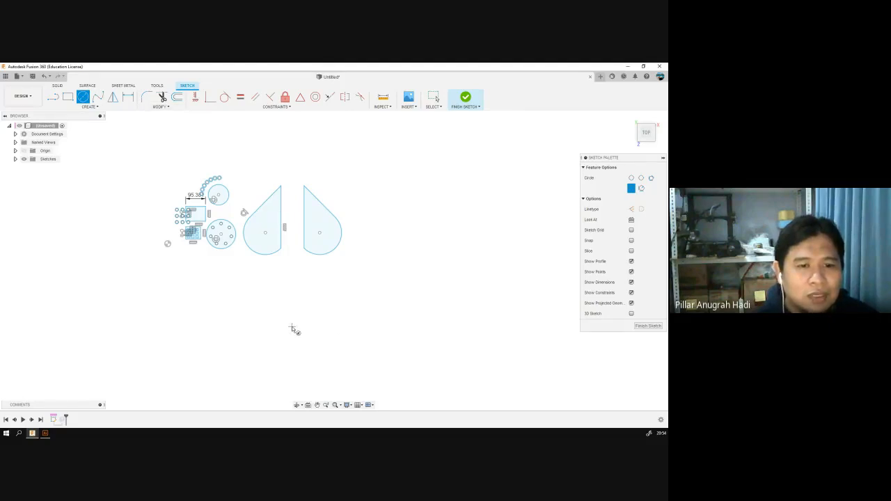
pyautogui.click(292, 327)
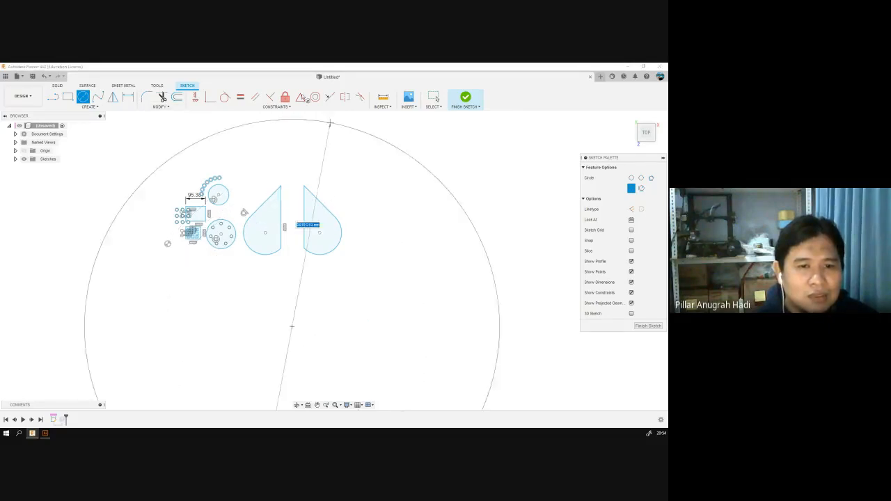
pyautogui.click(298, 178)
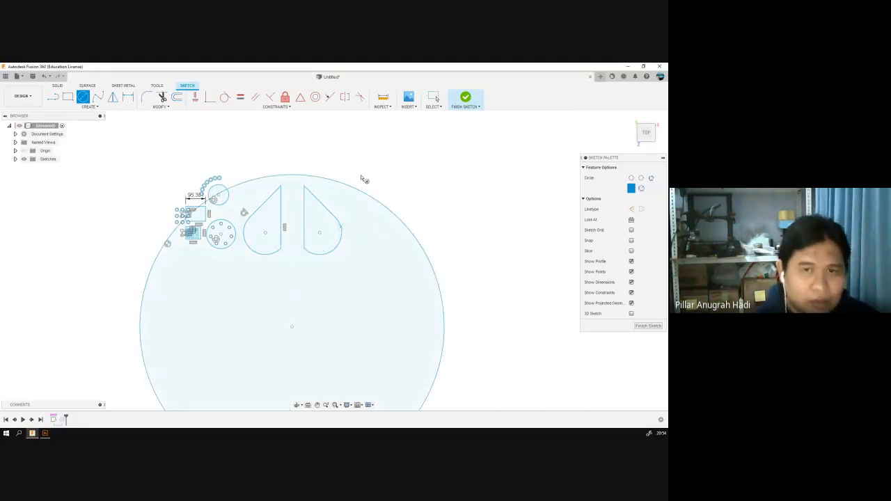
pyautogui.click(433, 99)
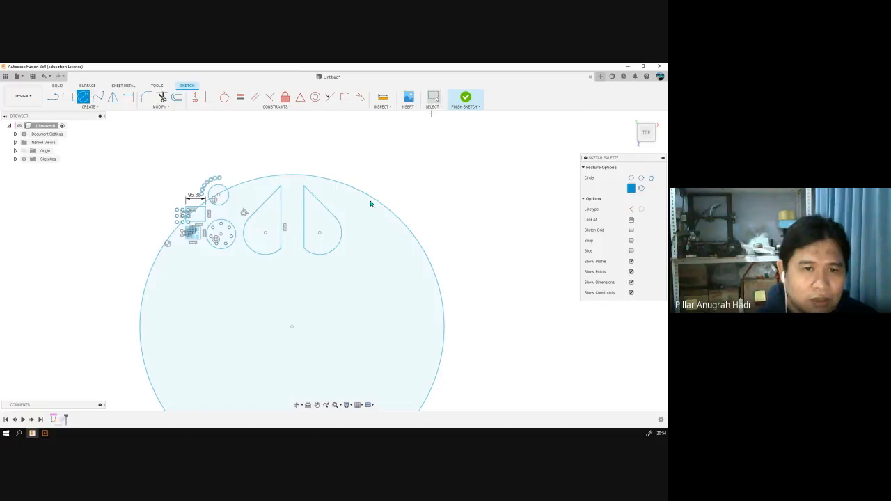
# Step: Try to move the mirrored profile together with the large circle, and undo the resulting change to the circle
pyautogui.click(342, 229)
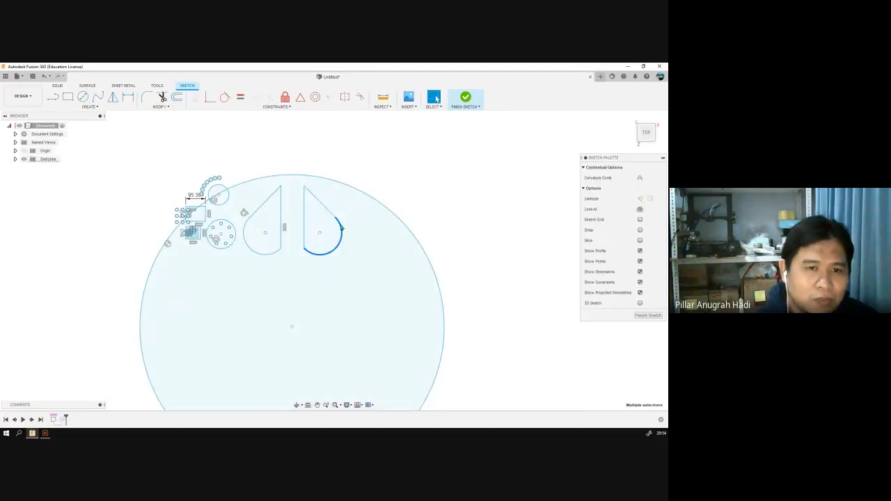
pyautogui.doubleClick(341, 229)
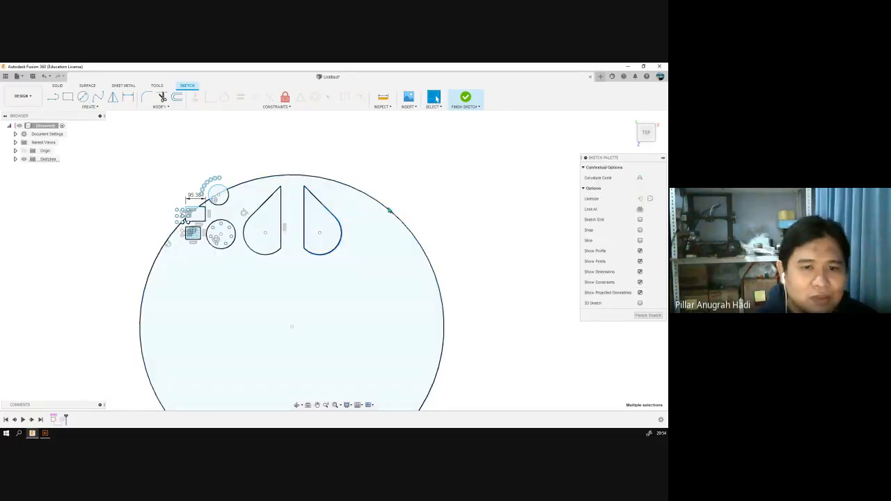
pyautogui.scroll(3, 381, 270)
pyautogui.scroll(-6, 381, 270)
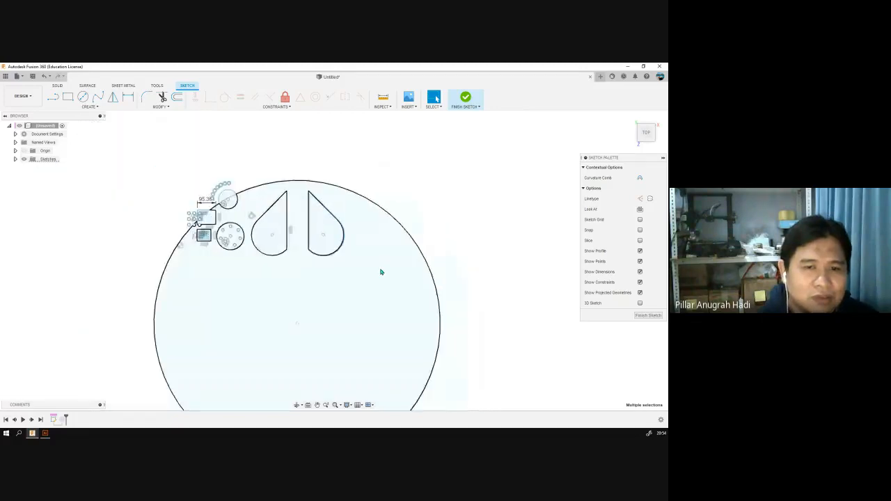
pyautogui.moveTo(431, 276); pyautogui.dragTo(282, 236, button='middle')
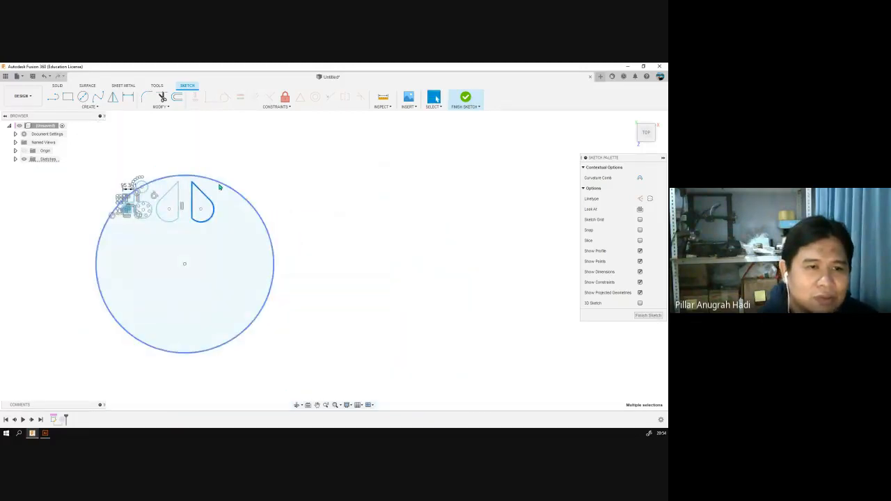
pyautogui.moveTo(219, 181)
pyautogui.mouseDown()
pyautogui.moveTo(387, 189)
pyautogui.moveTo(337, 199)
pyautogui.mouseUp()
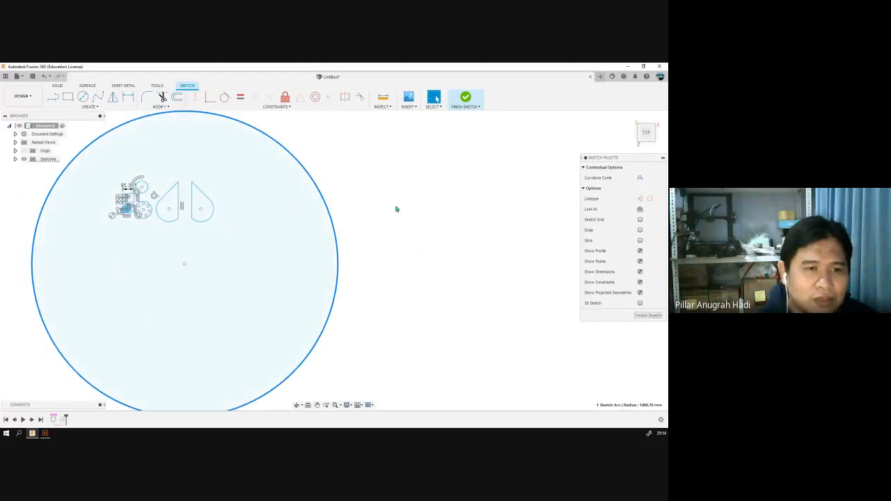
pyautogui.hotkey('ctrl', 'z')
pyautogui.press('m')
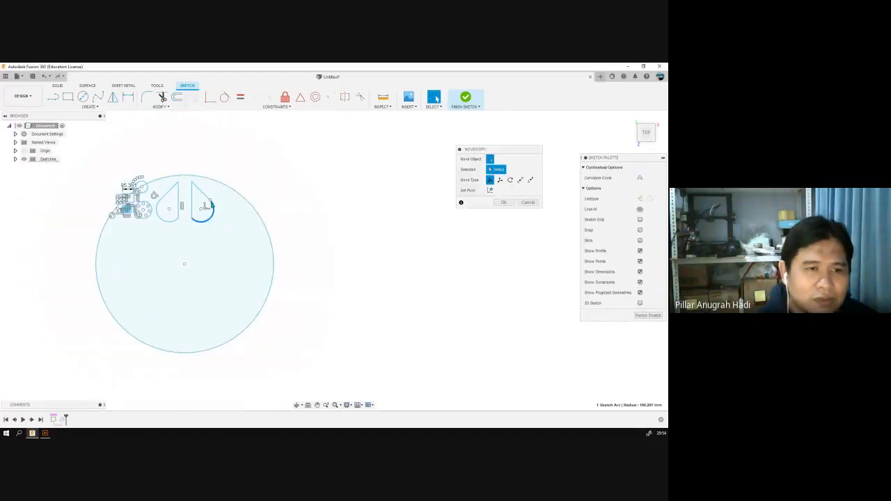
pyautogui.click(527, 275)
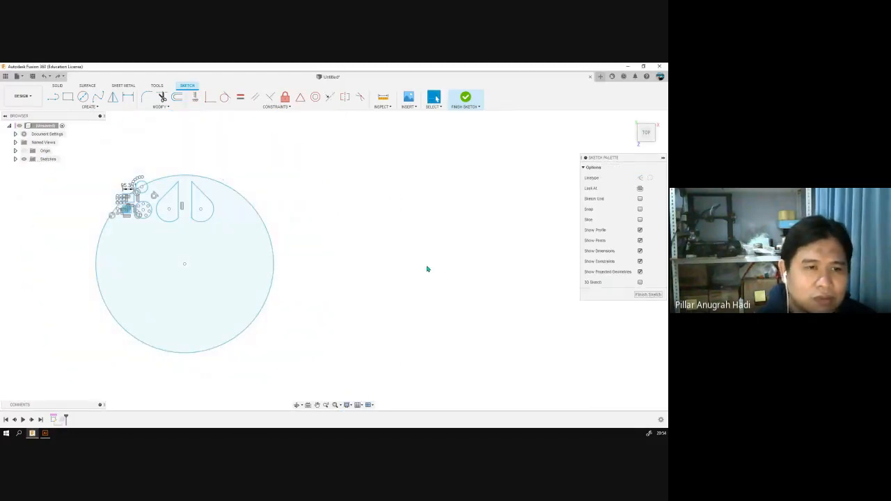
# Step: Select the whole mirrored profile plus the large circle and move them together into empty space, clear of the other sketches
pyautogui.doubleClick(208, 202)
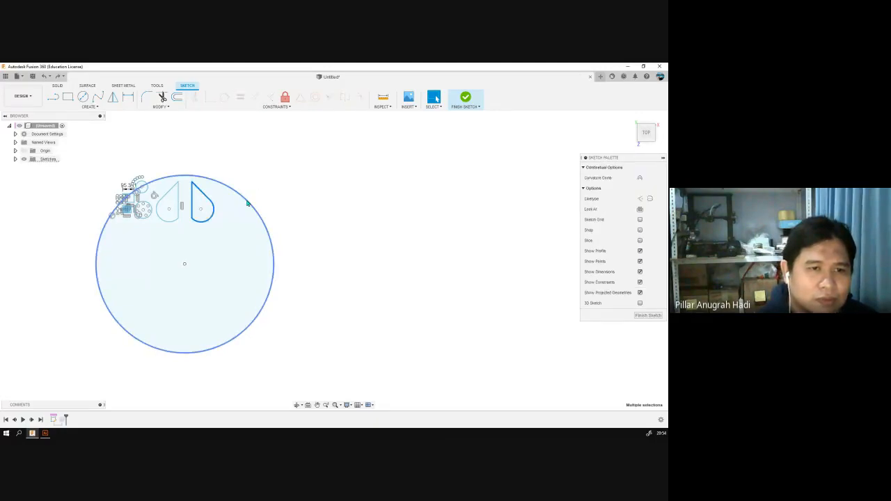
pyautogui.click(247, 204)
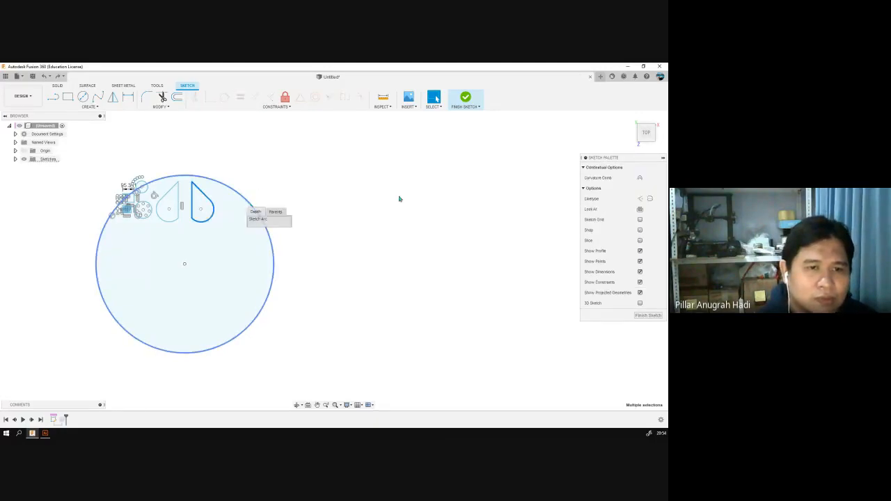
pyautogui.click(236, 193)
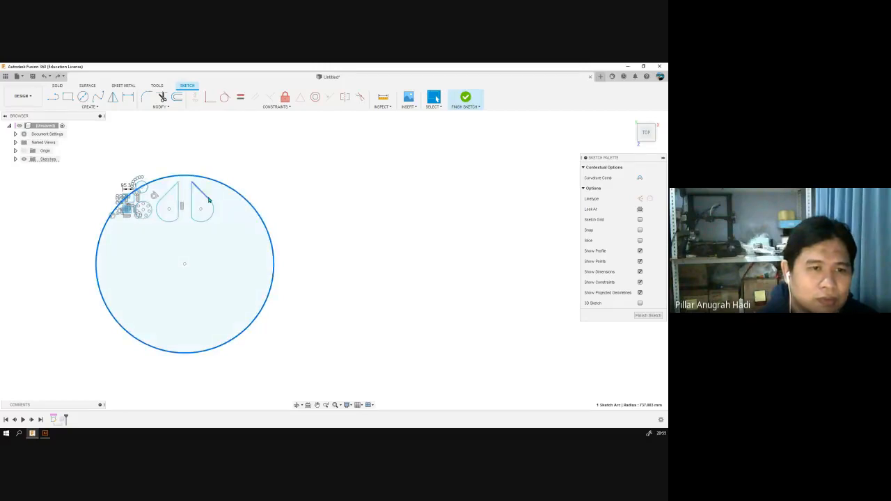
pyautogui.click(213, 214)
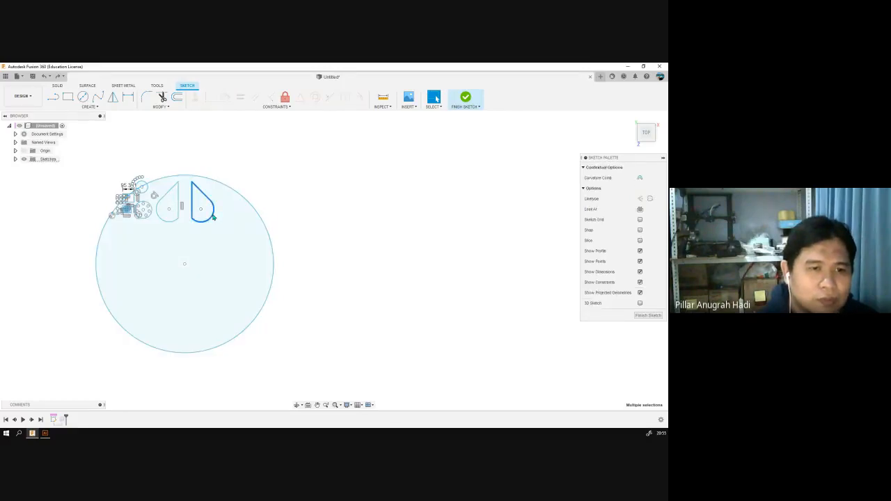
pyautogui.keyDown('shift'); pyautogui.click(254, 208); pyautogui.keyUp('shift')
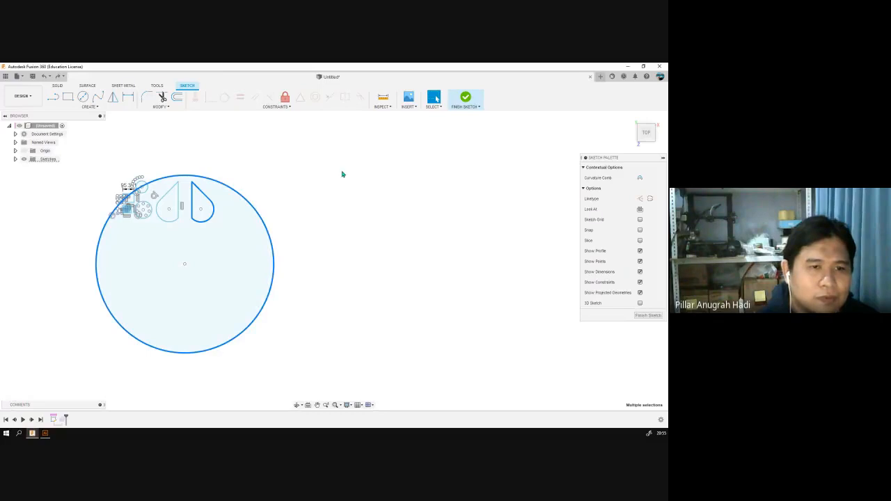
pyautogui.moveTo(252, 207); pyautogui.dragTo(431, 197)
pyautogui.click(515, 223)
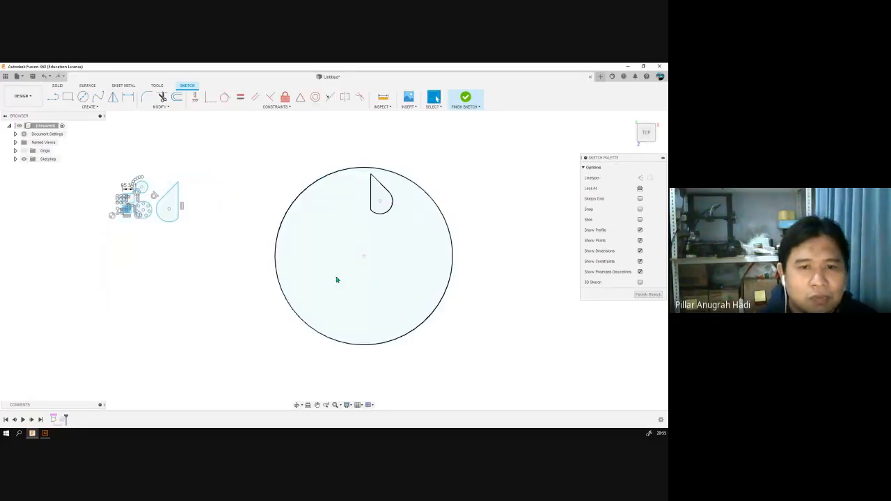
# Step: Start a circular pattern of the complete teardrop profile inside the large circle, using the circle's centre as the pattern centre point
pyautogui.click(89, 107)
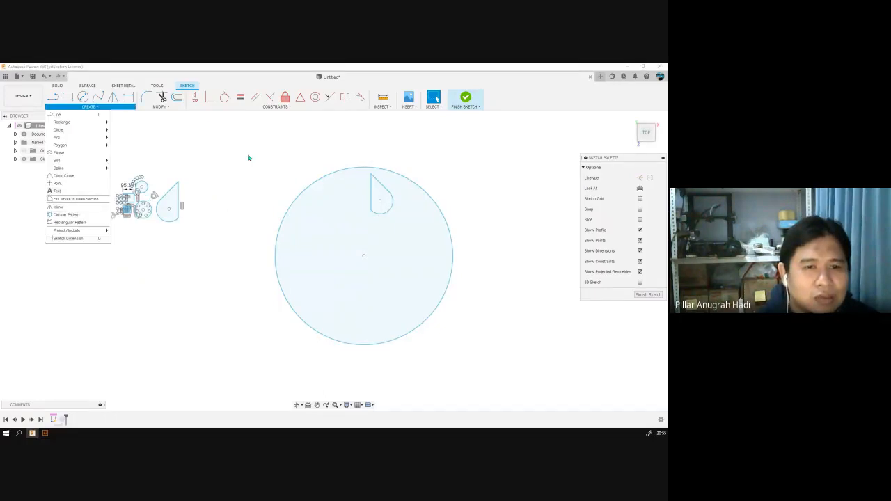
pyautogui.click(268, 162)
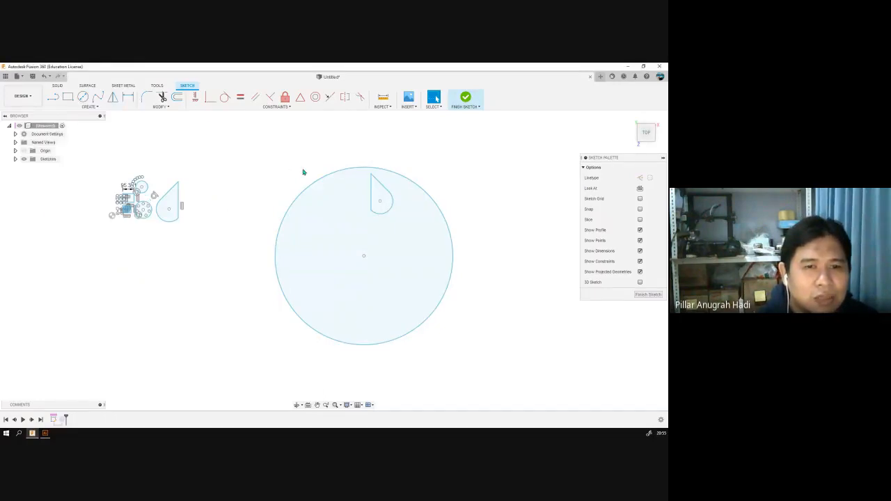
pyautogui.click(378, 185)
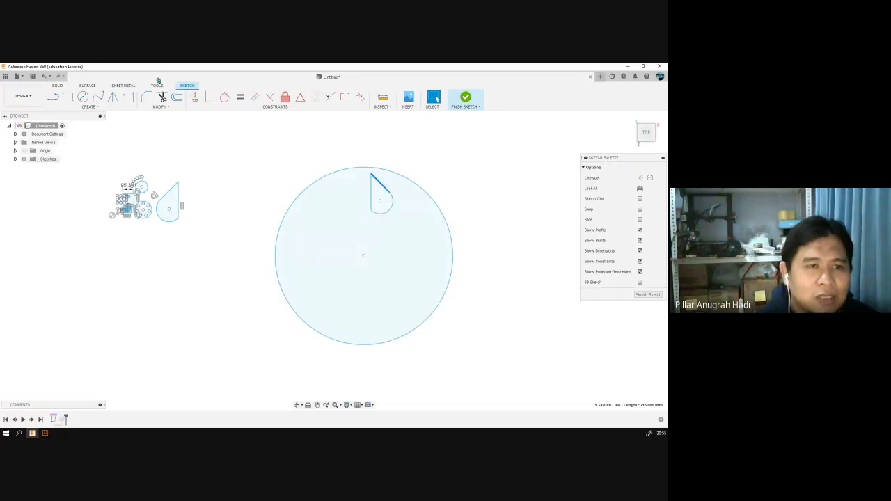
pyautogui.doubleClick(371, 195)
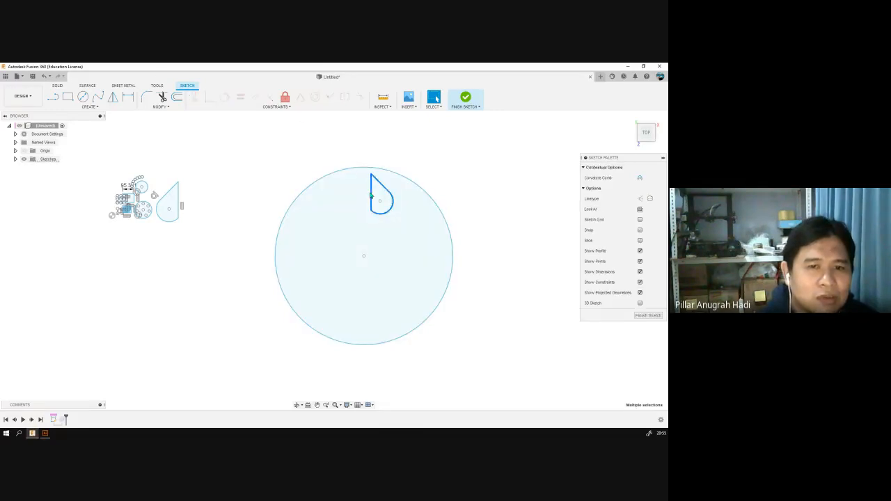
pyautogui.click(86, 106)
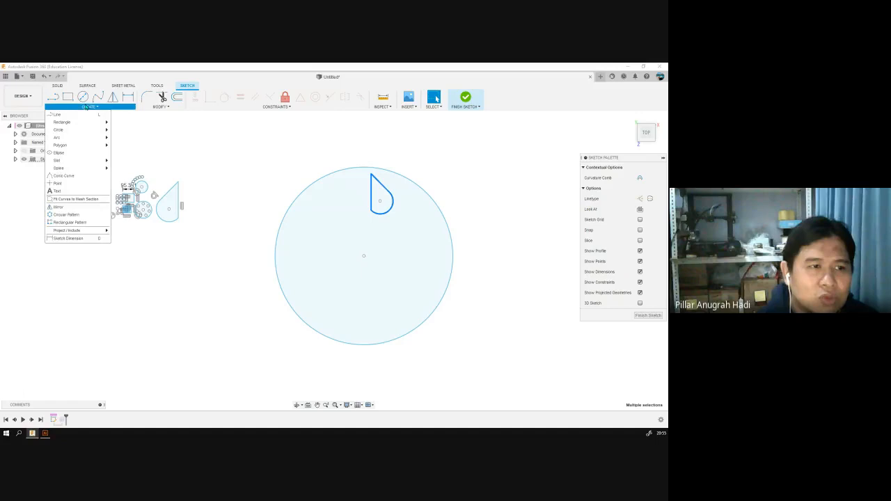
pyautogui.click(71, 215)
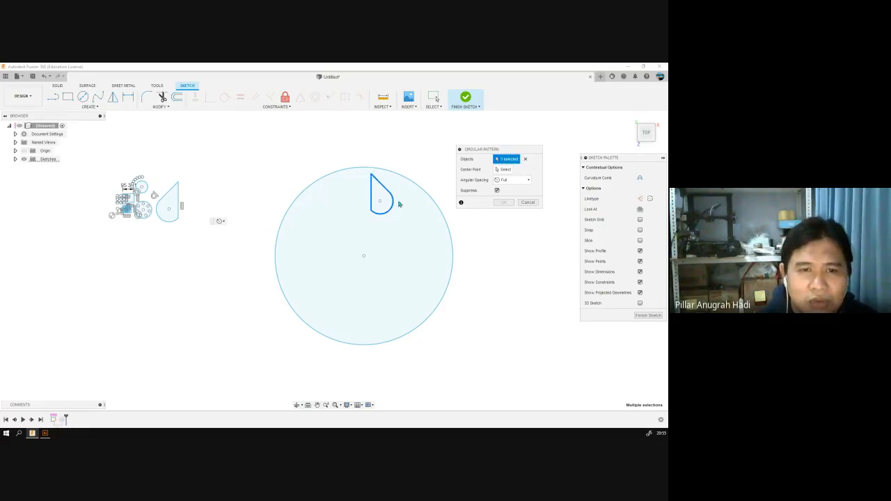
pyautogui.click(502, 170)
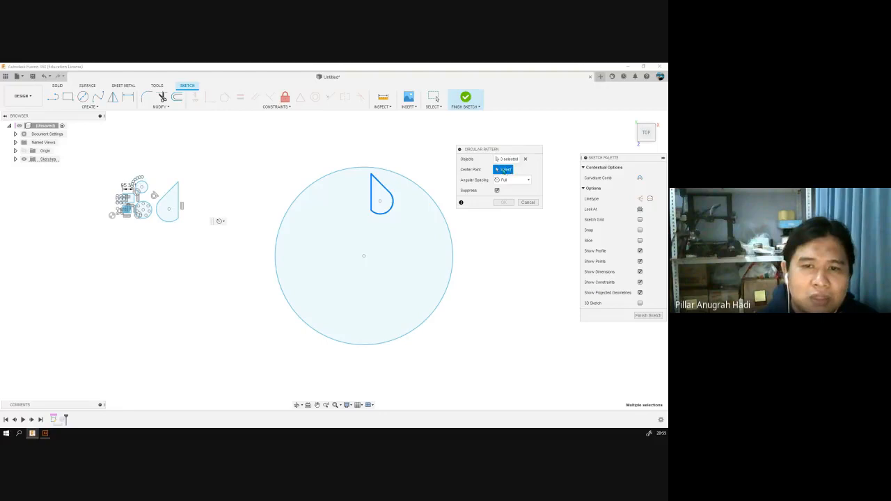
pyautogui.click(364, 258)
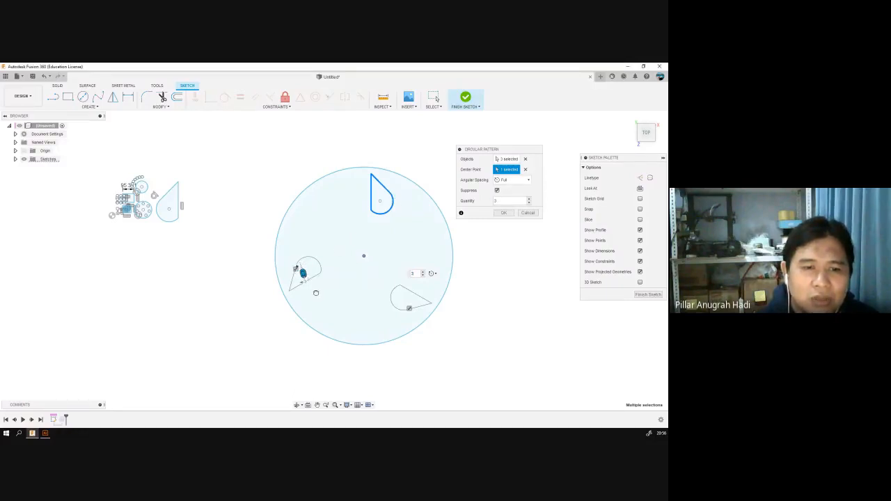
# Step: Try different instance counts for the circular pattern with full angular spacing, ending with a quantity of 9
pyautogui.write('2')
pyautogui.moveTo(341, 312); pyautogui.dragTo(334, 199)
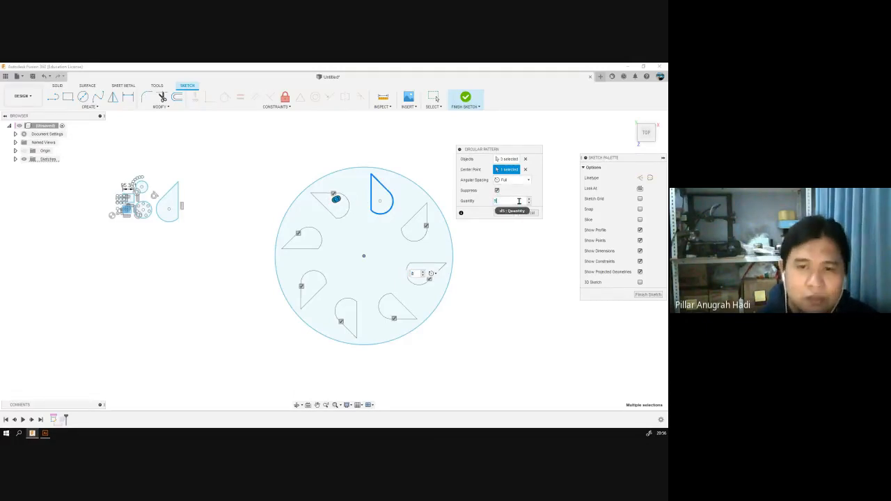
pyautogui.write('9')
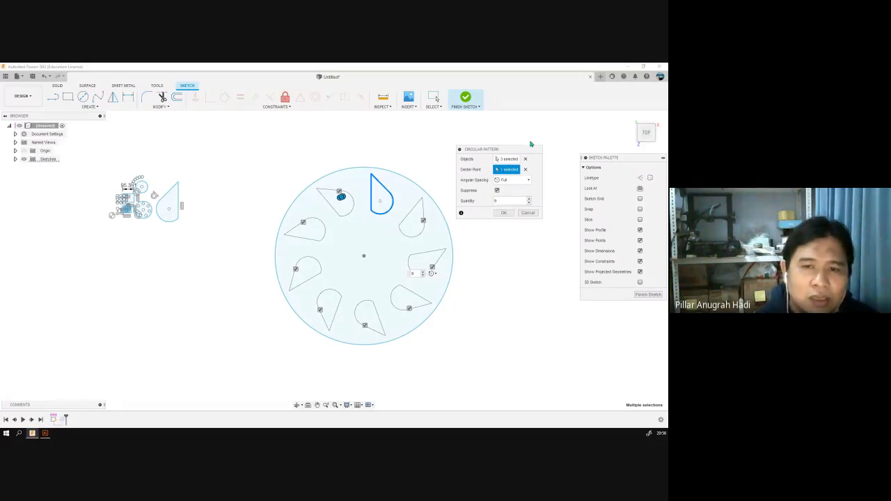
# Step: Switch the pattern's angular spacing to Angle with a quantity of 5 and a total angle of 90 degrees, and create it
pyautogui.click(507, 180)
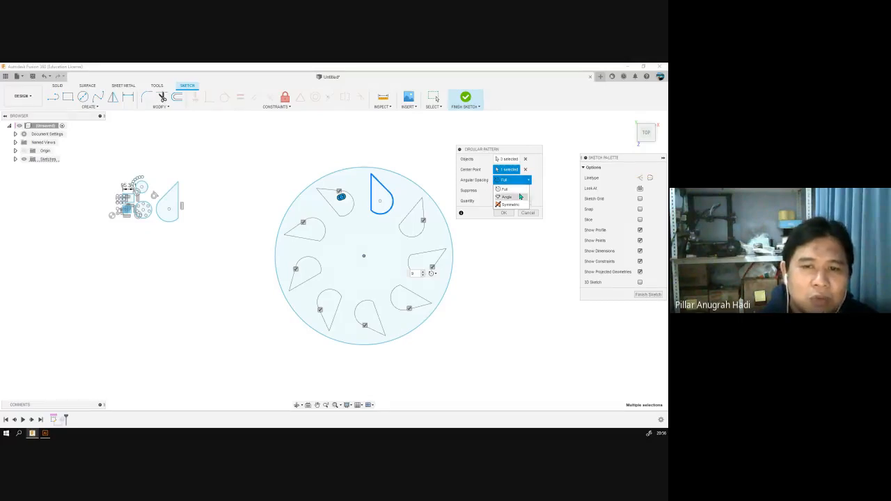
pyautogui.click(520, 196)
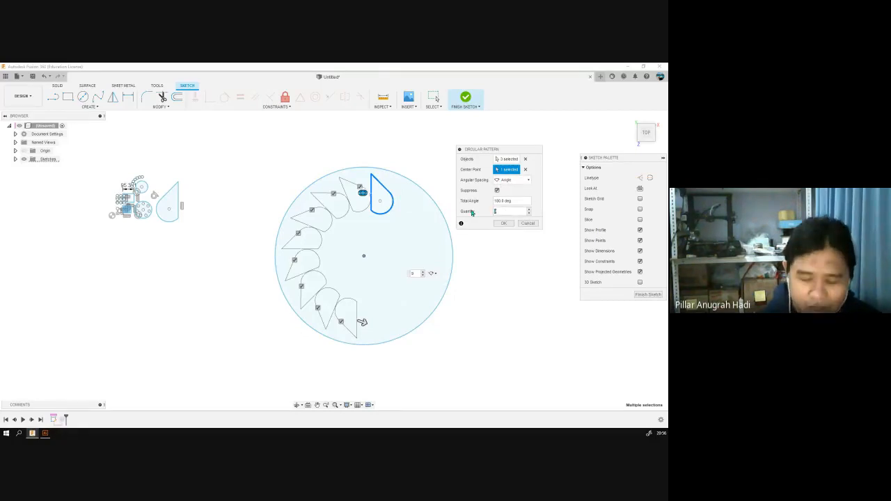
pyautogui.write('5')
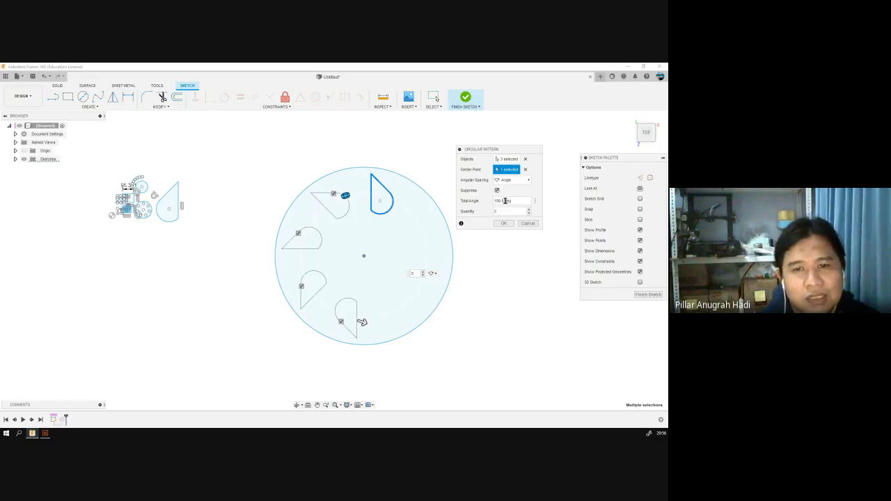
pyautogui.moveTo(506, 201); pyautogui.dragTo(466, 203)
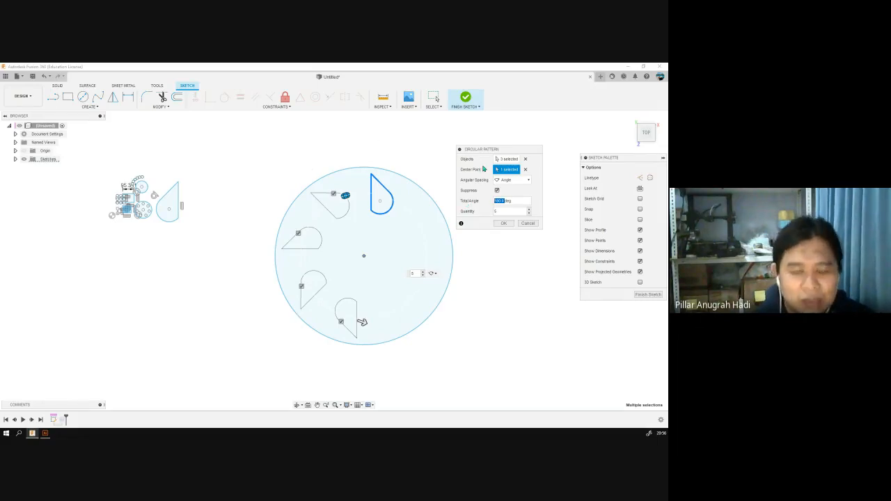
pyautogui.write('90')
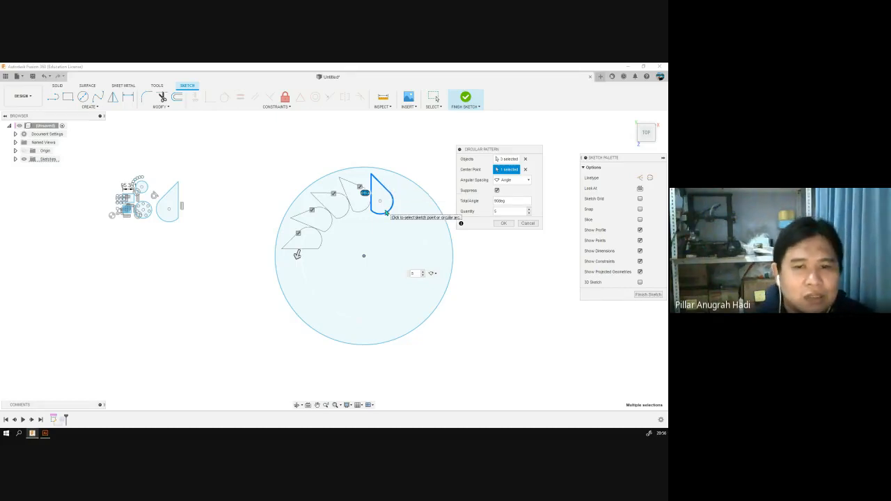
pyautogui.click(504, 224)
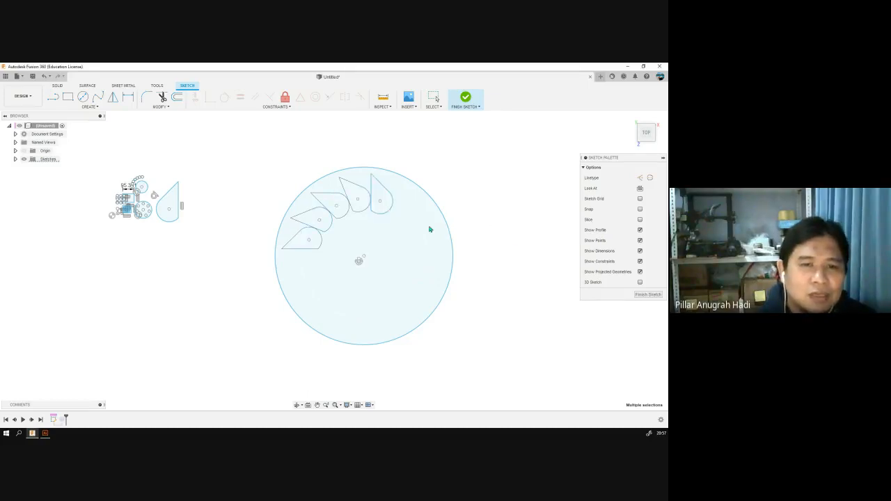
# Step: Draw a vertical line about 2200 mm long in the empty space to the right of the large circle
pyautogui.moveTo(430, 229); pyautogui.dragTo(361, 233, button='middle')
pyautogui.moveTo(437, 245); pyautogui.dragTo(320, 237, button='middle')
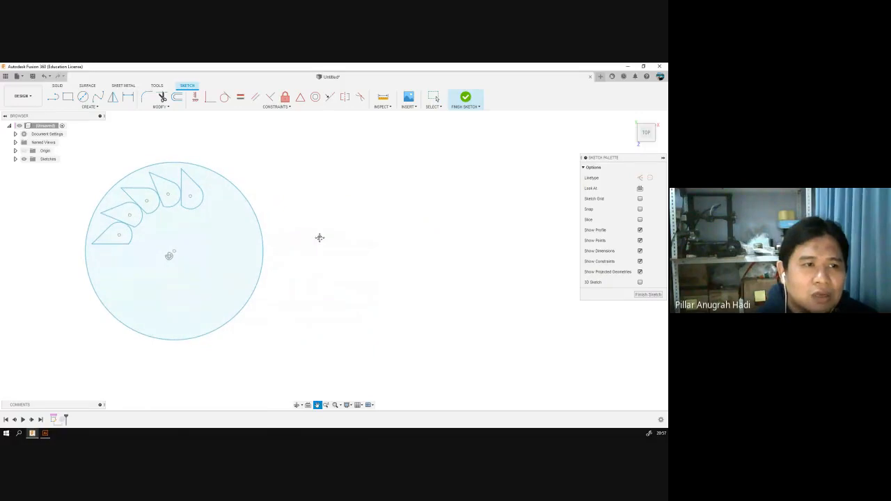
pyautogui.click(54, 100)
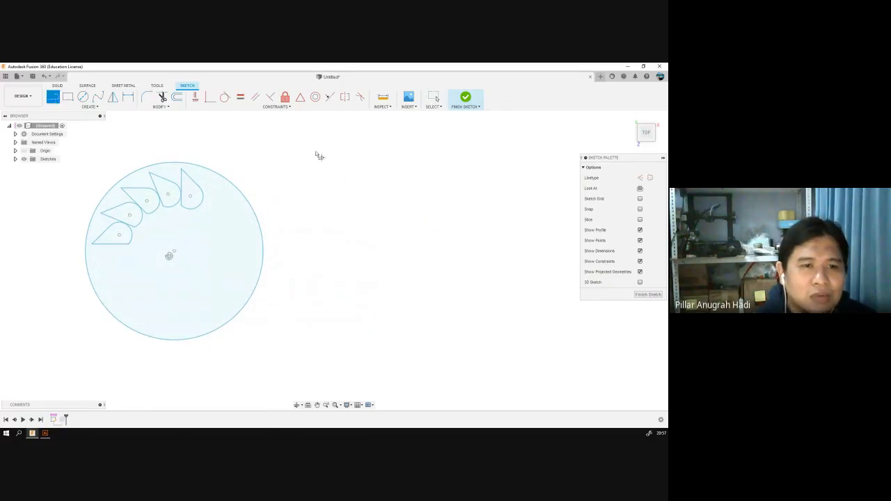
pyautogui.click(291, 123)
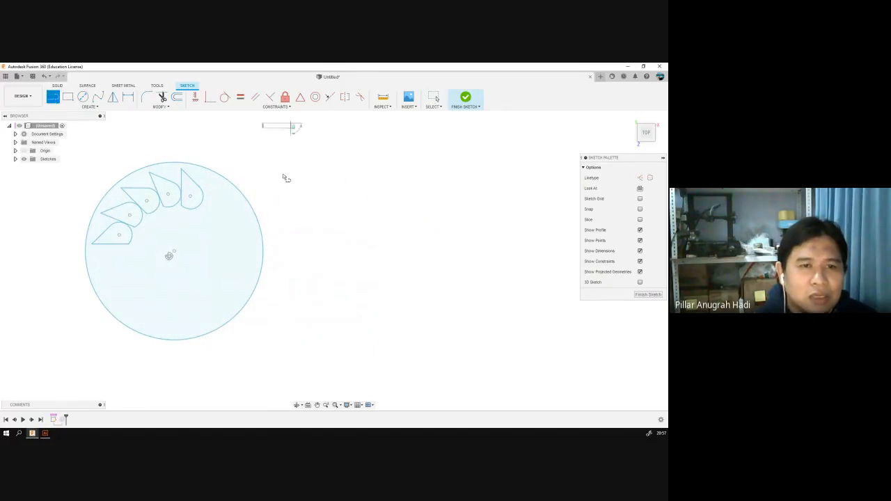
pyautogui.scroll(2, 291, 383)
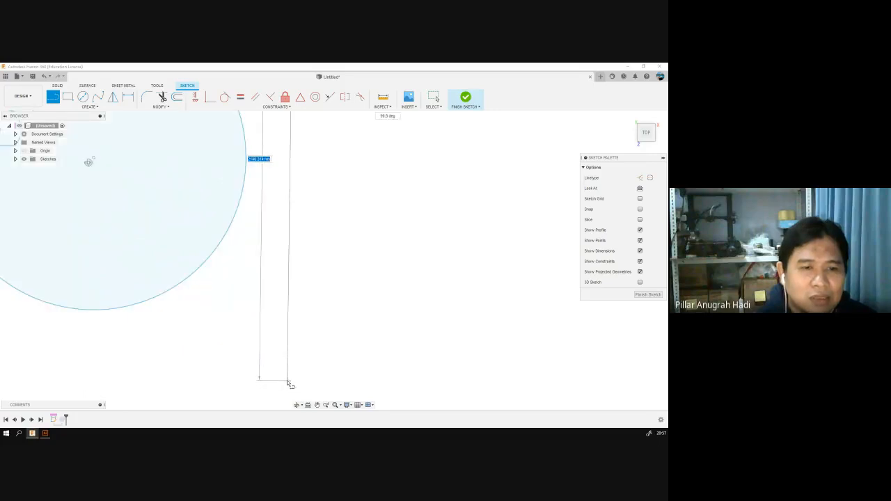
pyautogui.scroll(-4, 291, 384)
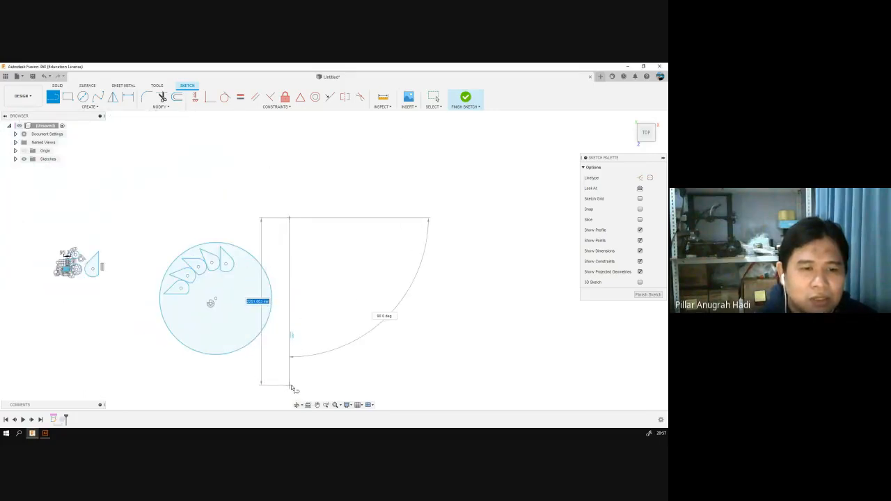
pyautogui.click(291, 387)
pyautogui.press('Escape')
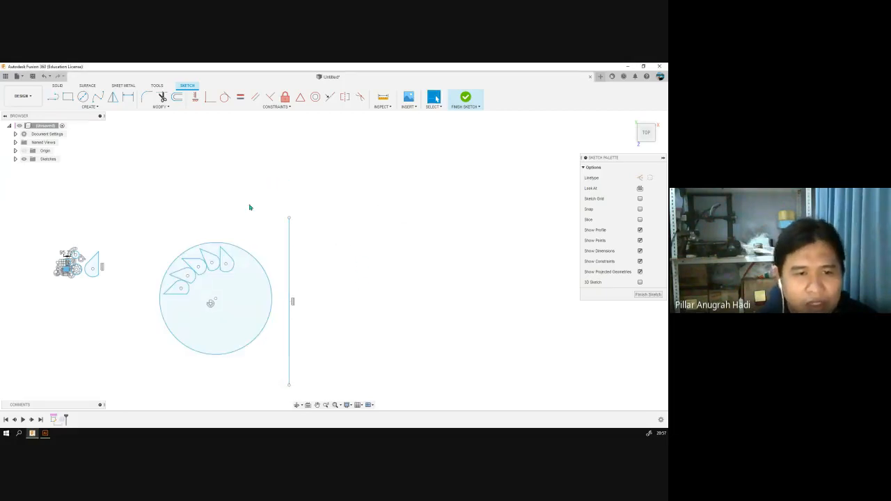
# Step: Convert the long vertical line beside the large circle to a construction line
pyautogui.click(290, 234)
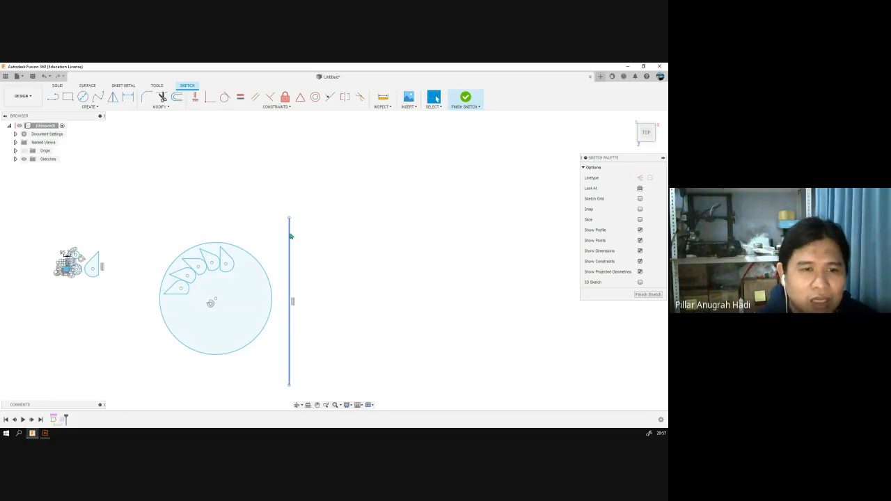
pyautogui.click(642, 180)
pyautogui.click(352, 272)
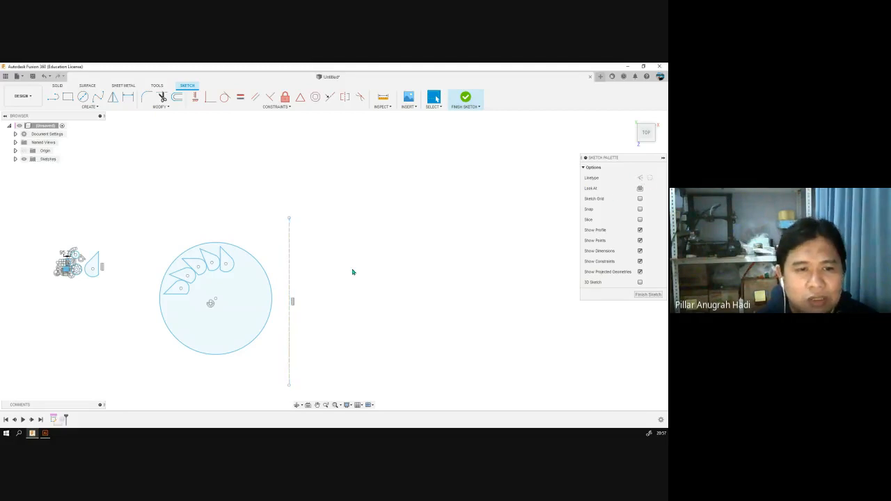
# Step: Mirror the large circle and all its patterned profiles across the vertical construction line
pyautogui.scroll(3, 331, 292)
pyautogui.moveTo(325, 308); pyautogui.dragTo(328, 233, button='middle')
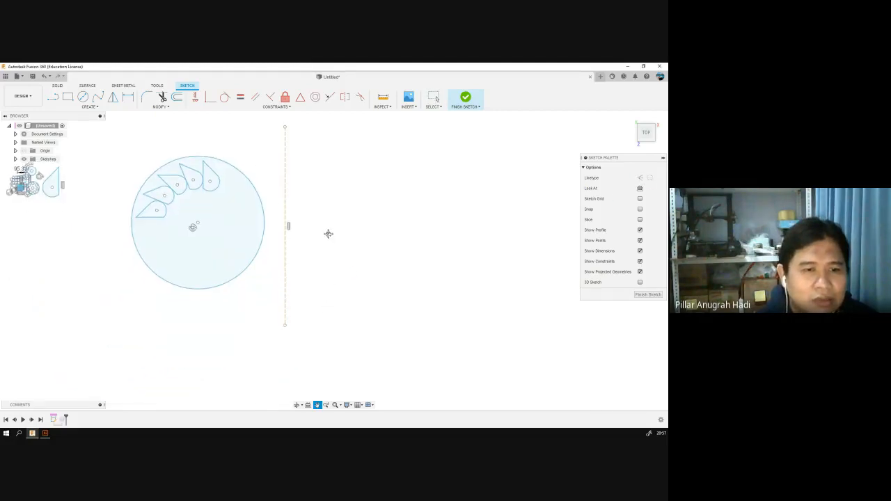
pyautogui.moveTo(128, 138)
pyautogui.mouseDown()
pyautogui.moveTo(181, 241)
pyautogui.moveTo(269, 311)
pyautogui.mouseUp()
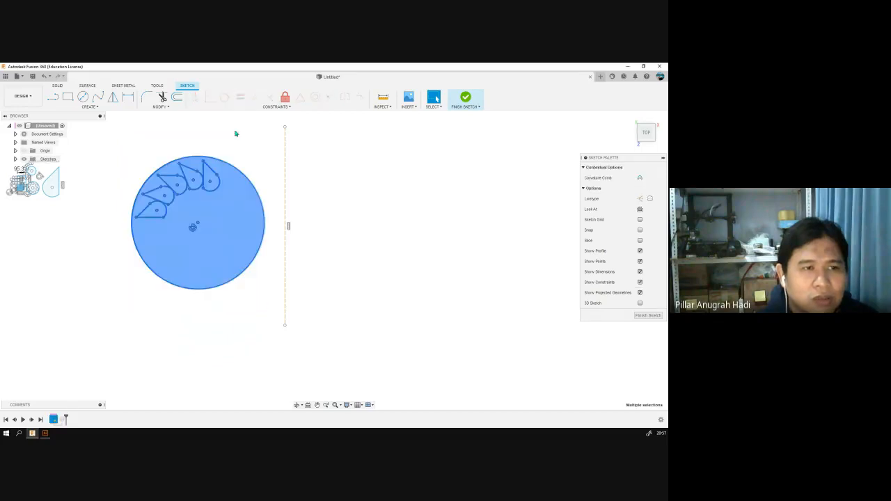
pyautogui.click(115, 99)
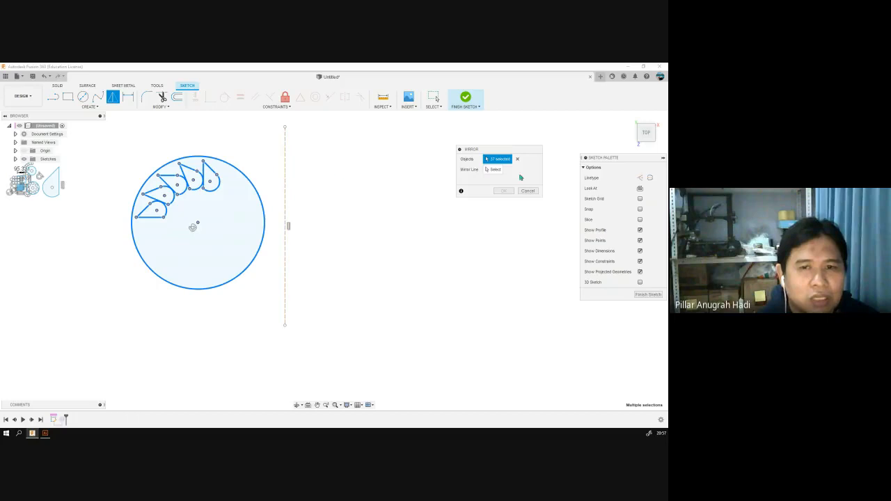
pyautogui.click(499, 171)
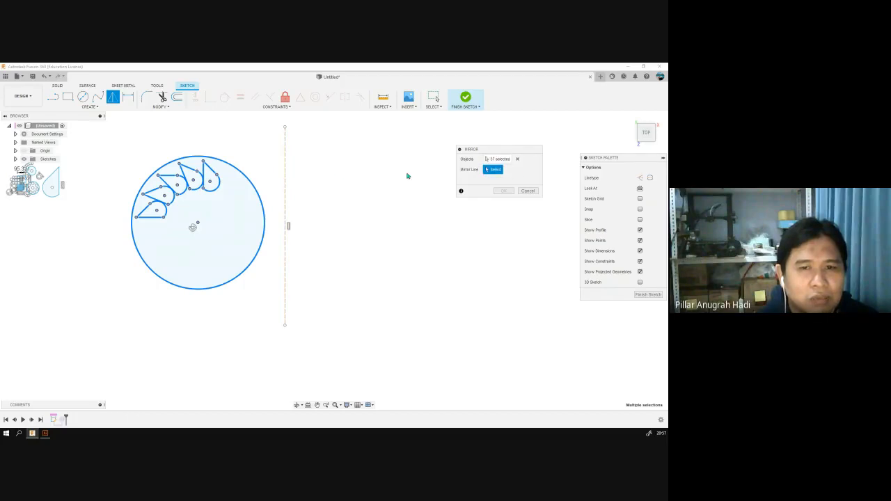
pyautogui.click(284, 164)
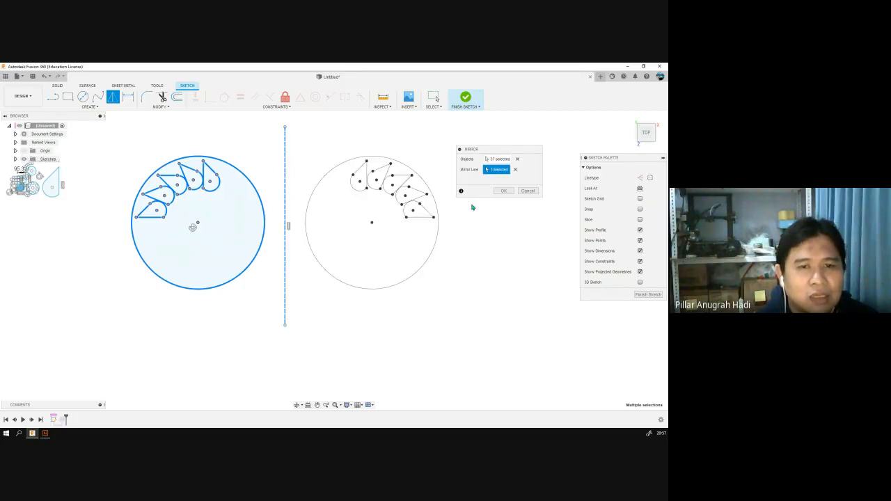
pyautogui.click(505, 191)
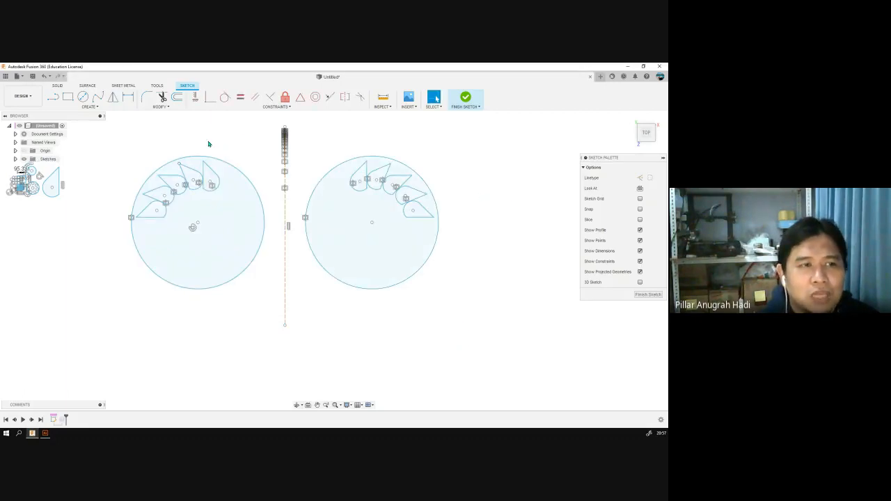
# Step: Reshape the linked profiles by moving the horizontal edge of the mirrored circle's lowest profile down below the circle
pyautogui.scroll(5, 266, 169)
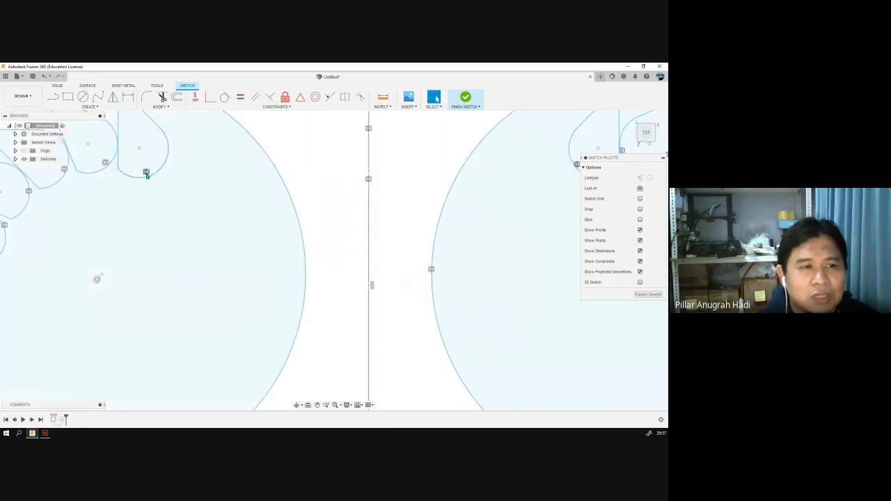
pyautogui.scroll(5, 145, 174)
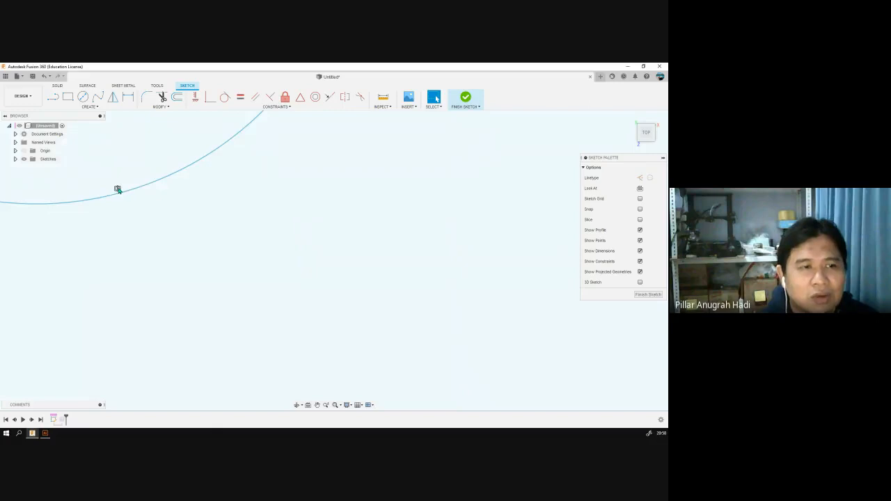
pyautogui.scroll(-3, 266, 218)
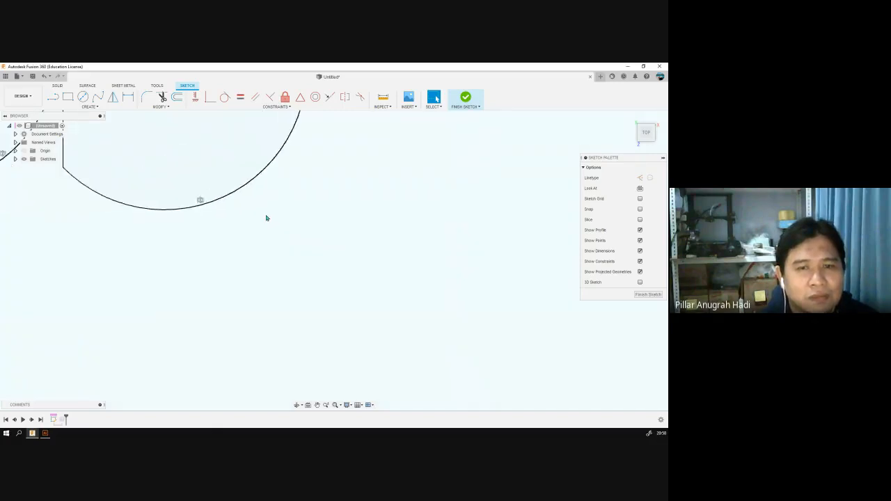
pyautogui.scroll(-8, 266, 217)
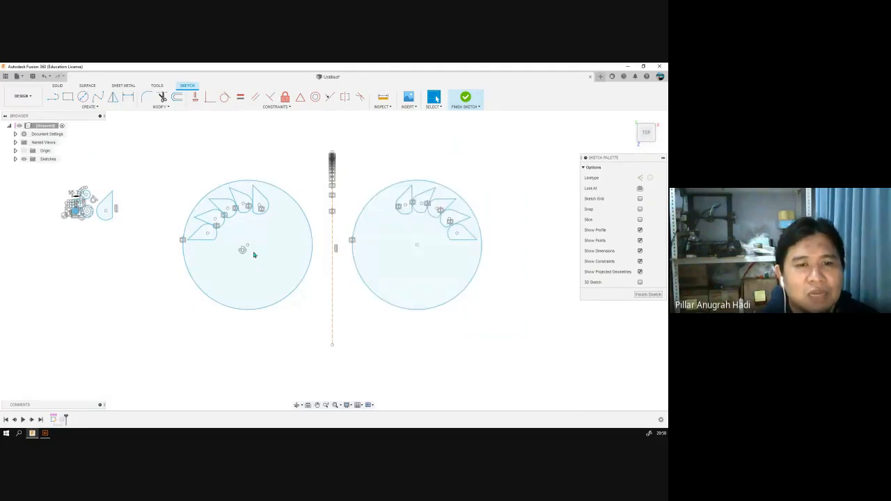
pyautogui.moveTo(355, 164); pyautogui.dragTo(484, 355)
pyautogui.click(501, 273)
pyautogui.click(458, 242)
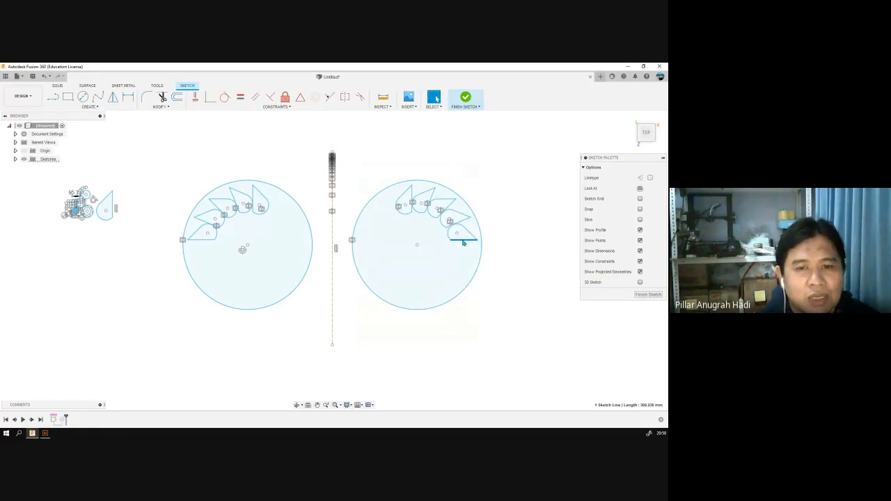
pyautogui.moveTo(463, 245)
pyautogui.mouseDown()
pyautogui.moveTo(461, 273)
pyautogui.moveTo(423, 284)
pyautogui.moveTo(404, 312)
pyautogui.moveTo(314, 326)
pyautogui.mouseUp()
pyautogui.click(452, 346)
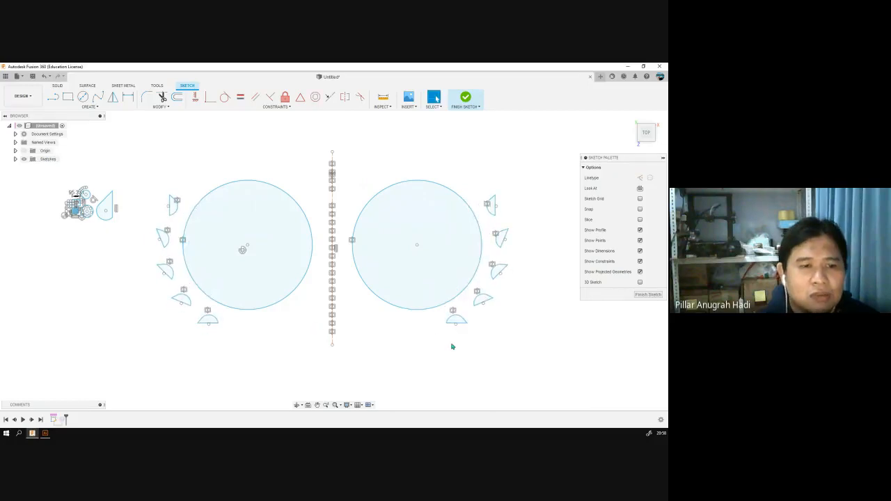
# Step: Edit the circular pattern of the original profiles and set its total angle to 180 degrees
pyautogui.doubleClick(242, 251)
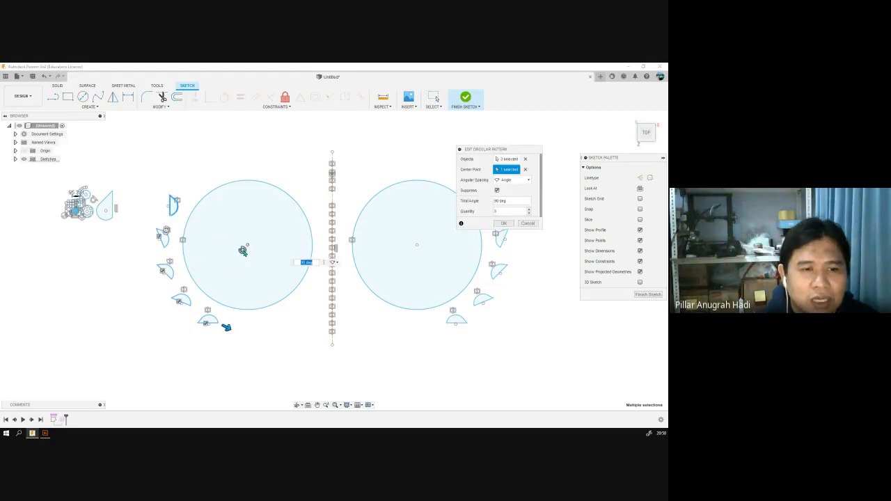
pyautogui.scroll(6, 240, 253)
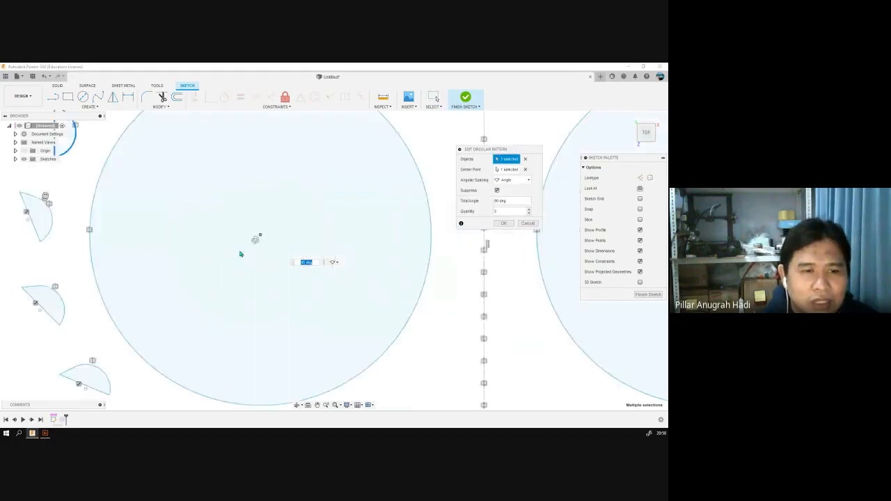
pyautogui.scroll(-6, 259, 242)
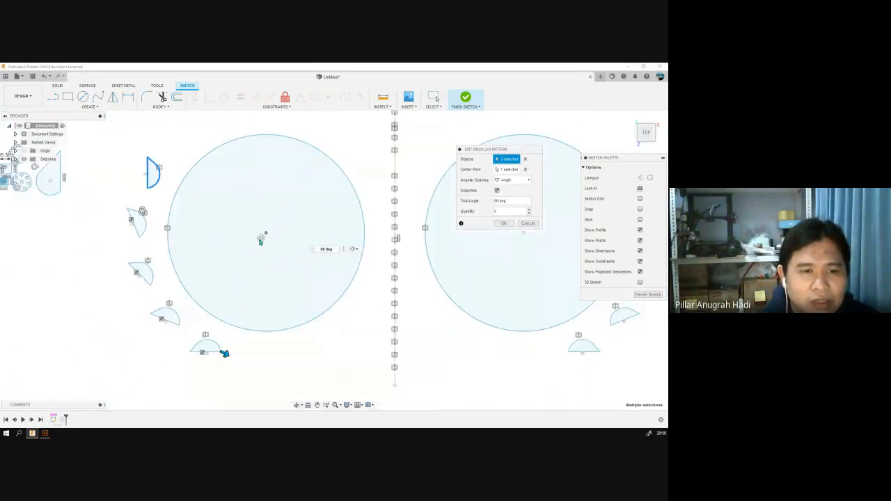
pyautogui.click(500, 200)
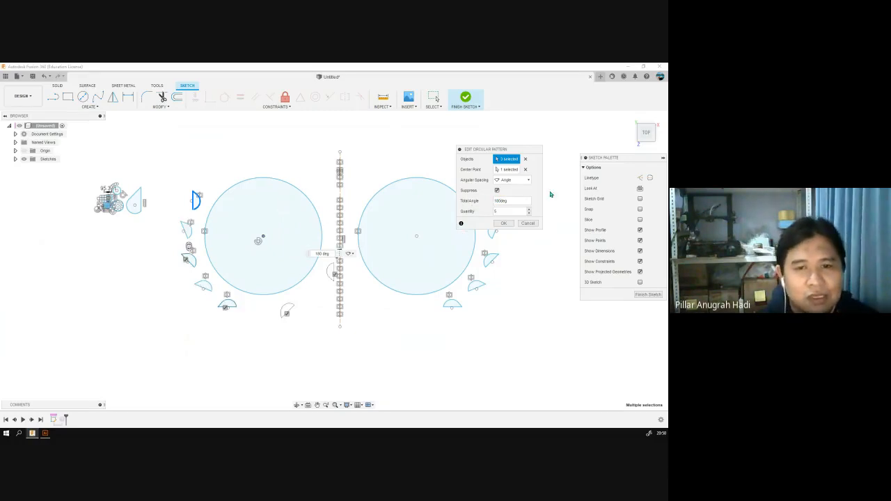
pyautogui.click(504, 224)
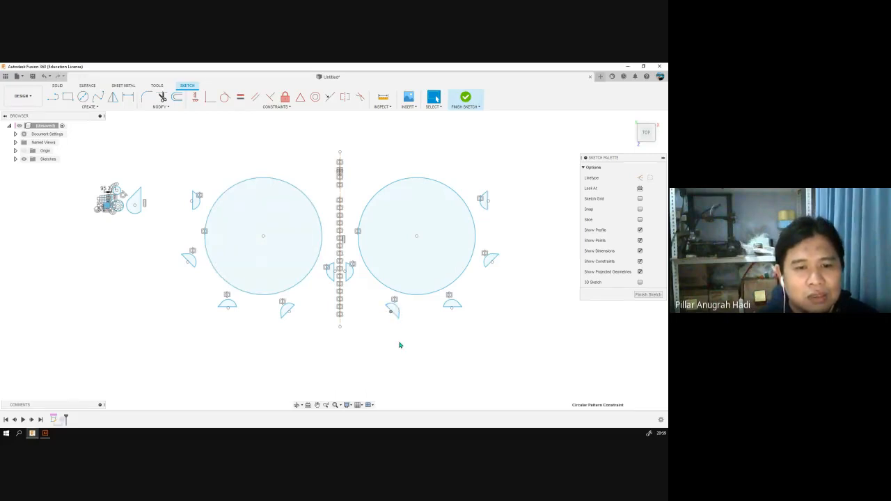
# Step: Try enlarging the mirrored half-round profile below the circle by moving its straight edge outward, and undo the change
pyautogui.click(449, 309)
pyautogui.moveTo(449, 308)
pyautogui.mouseDown()
pyautogui.moveTo(525, 337)
pyautogui.moveTo(530, 311)
pyautogui.moveTo(541, 338)
pyautogui.moveTo(529, 343)
pyautogui.moveTo(573, 361)
pyautogui.moveTo(519, 300)
pyautogui.moveTo(508, 312)
pyautogui.moveTo(522, 357)
pyautogui.mouseUp()
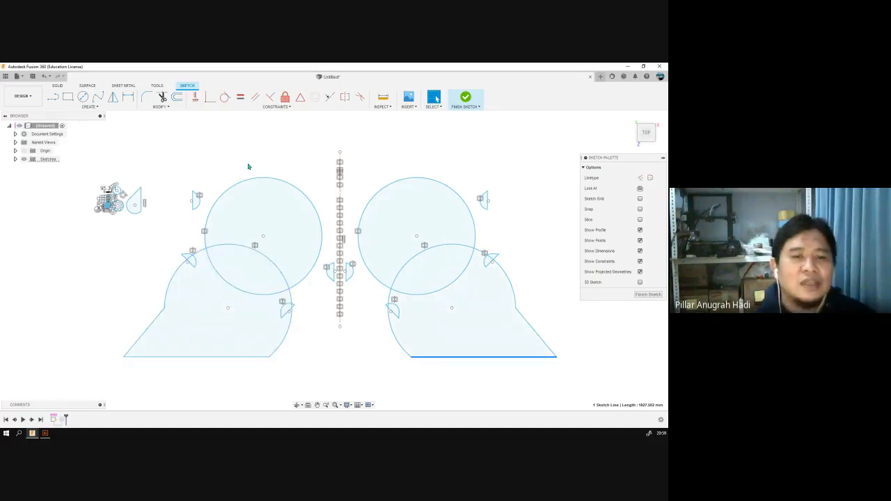
pyautogui.hotkey('ctrl', 'z')
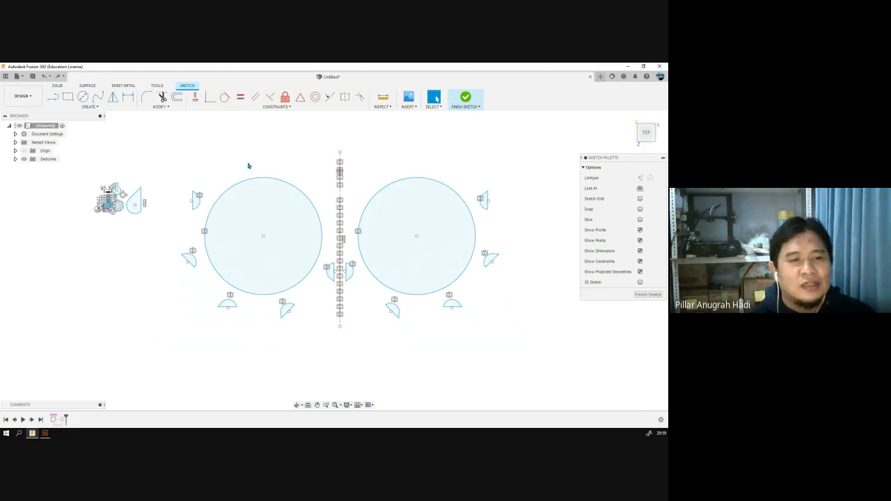
pyautogui.moveTo(180, 139)
pyautogui.mouseDown()
pyautogui.moveTo(294, 225)
pyautogui.moveTo(544, 350)
pyautogui.mouseUp()
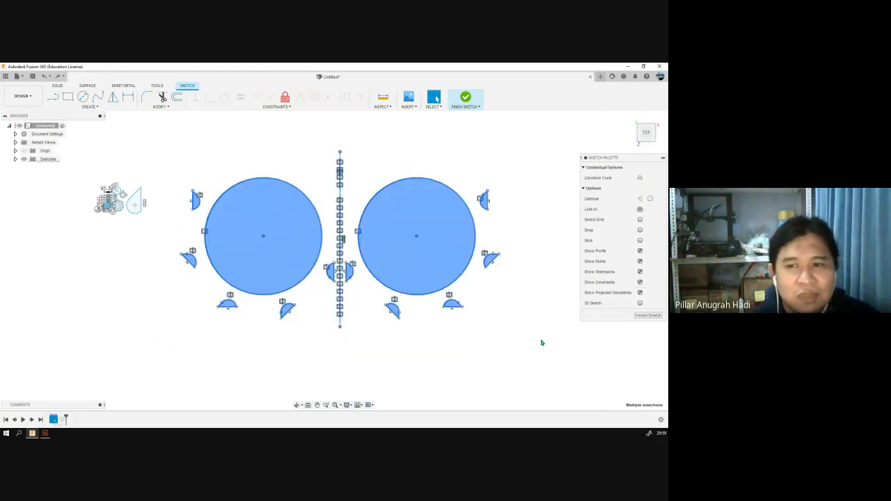
pyautogui.click(285, 106)
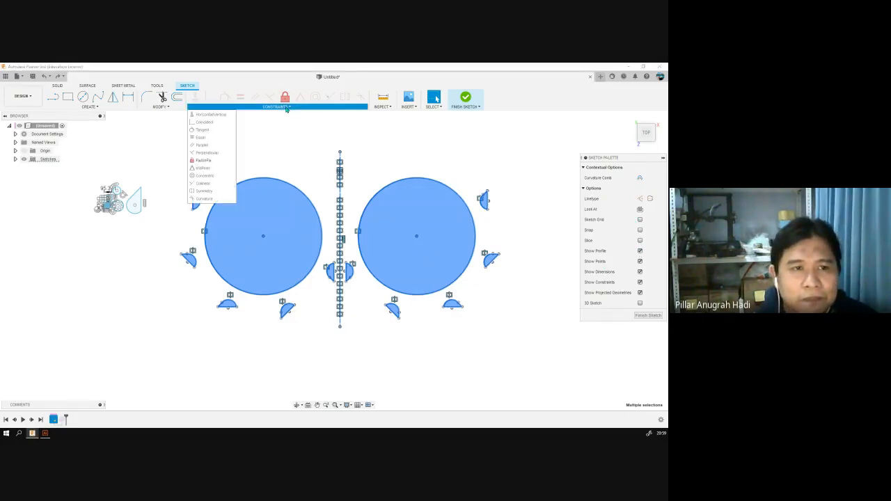
pyautogui.click(373, 126)
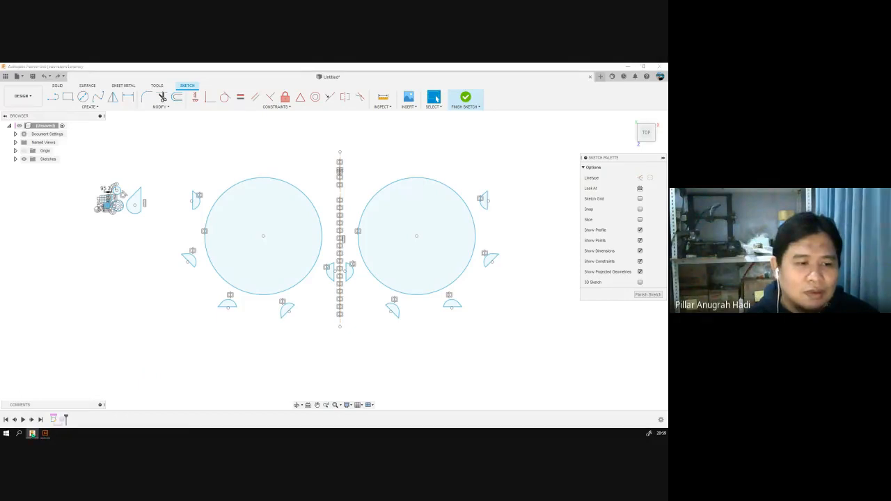
pyautogui.click(46, 433)
pyautogui.click(32, 433)
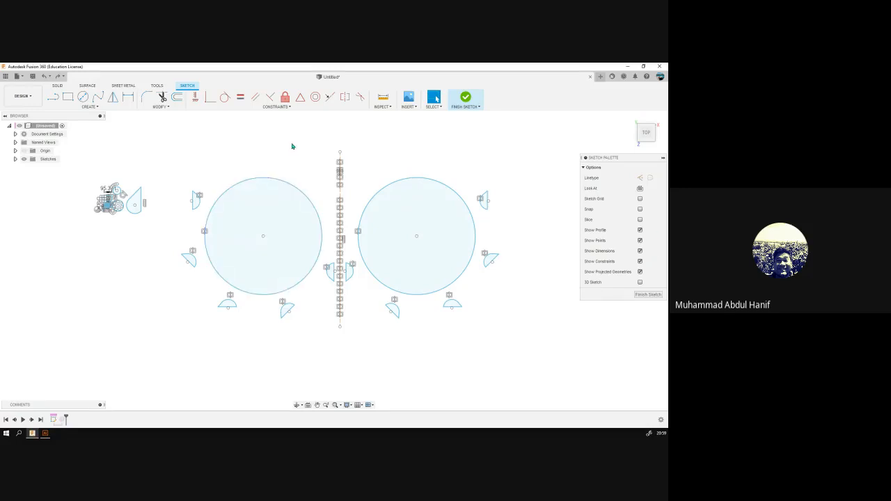
# Step: Undo the circular pattern's last total angle change
pyautogui.scroll(5, 245, 190)
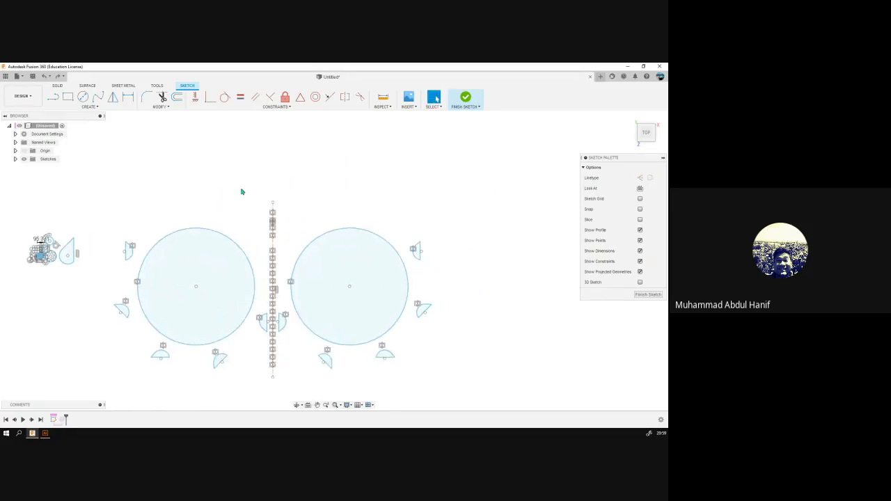
pyautogui.scroll(-3, 243, 190)
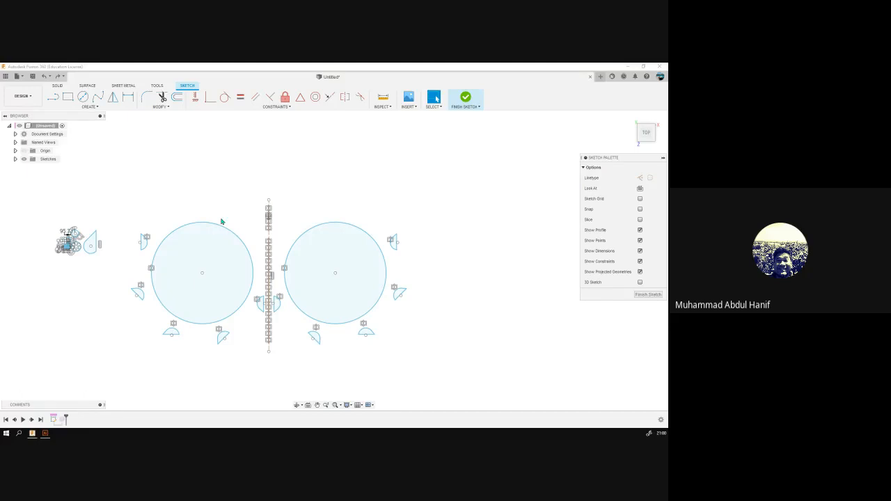
pyautogui.click(218, 207)
pyautogui.hotkey('ctrl', 'z')
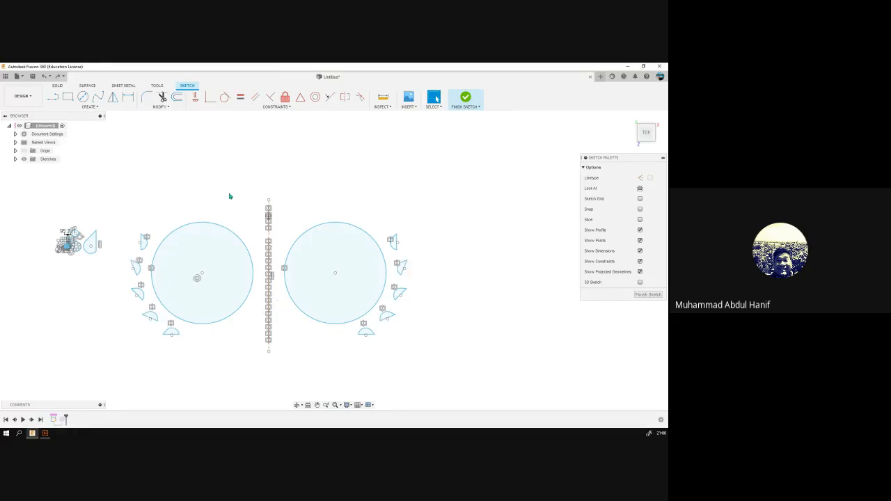
# Step: Review the settings of the circular pattern around the original large circle and close them without changes
pyautogui.scroll(5, 178, 262)
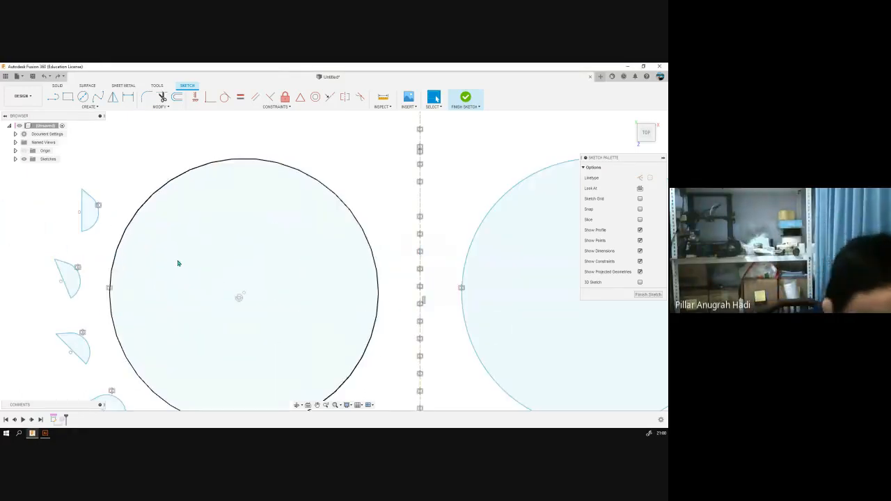
pyautogui.scroll(1, 178, 263)
pyautogui.scroll(1, 178, 263)
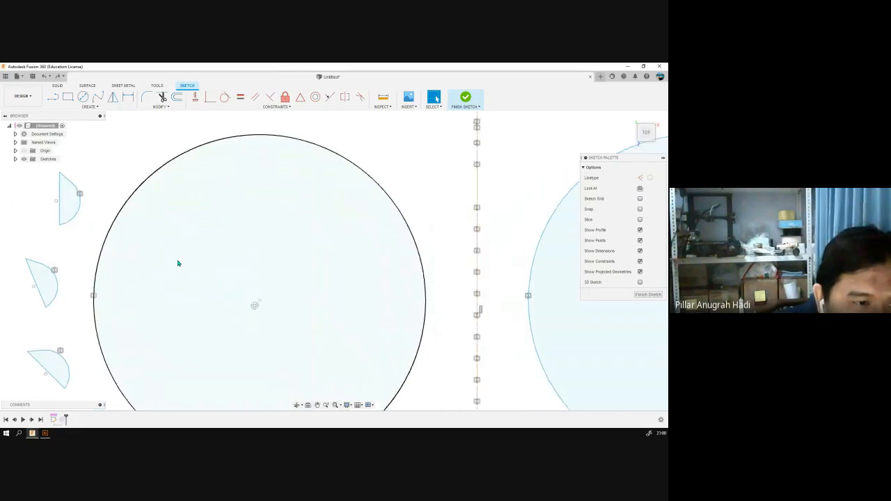
pyautogui.scroll(-2, 177, 263)
pyautogui.scroll(-2, 178, 263)
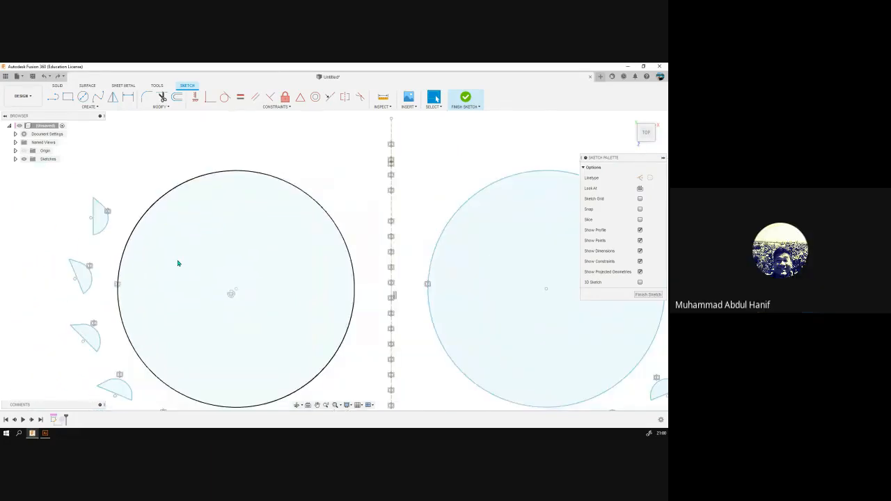
pyautogui.doubleClick(233, 296)
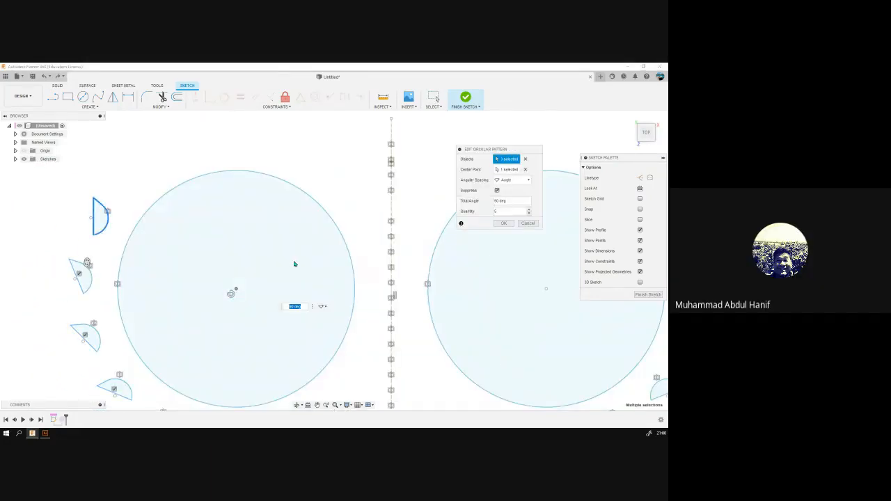
pyautogui.click(526, 223)
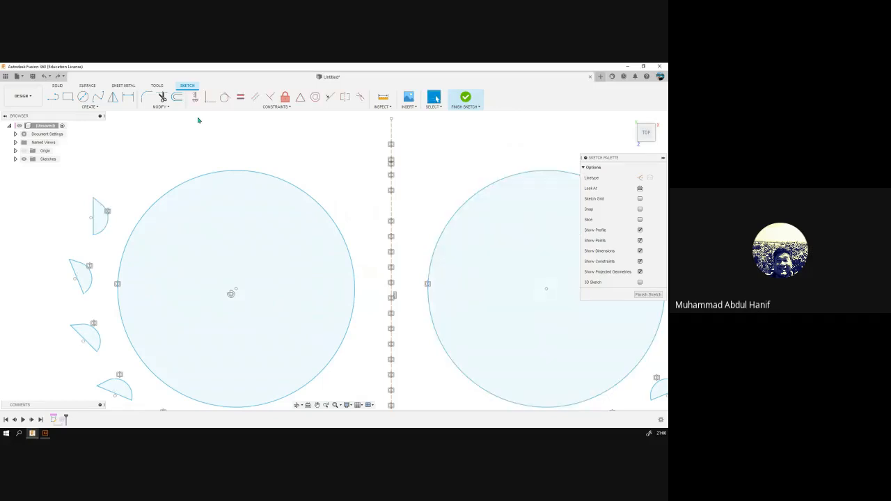
# Step: Examine the earlier rectangular patterns of circles and squares and the circular pattern of holes elsewhere in the sketch
pyautogui.moveTo(141, 164); pyautogui.dragTo(375, 171, button='middle')
pyautogui.scroll(-3, 149, 241)
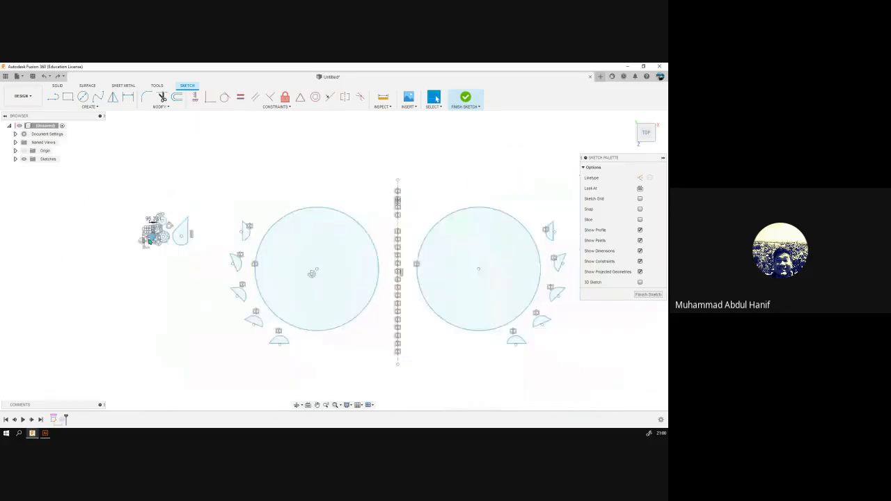
pyautogui.scroll(6, 150, 242)
pyautogui.scroll(5, 149, 243)
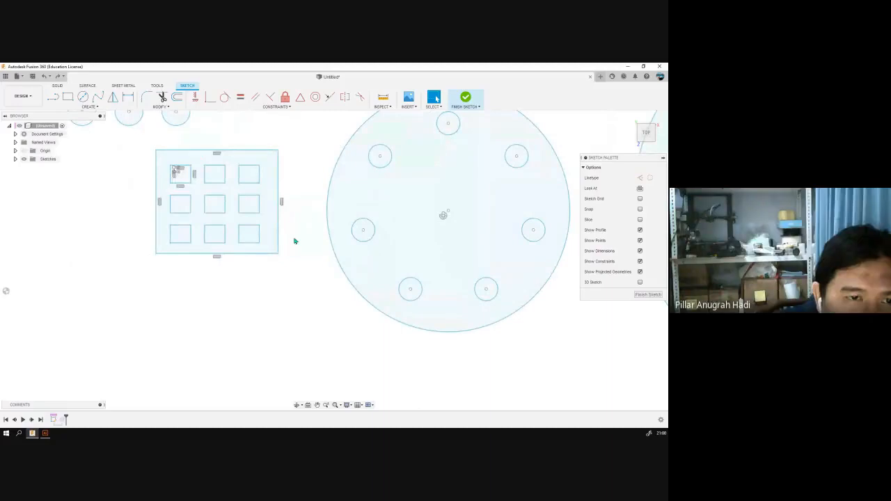
pyautogui.click(279, 245)
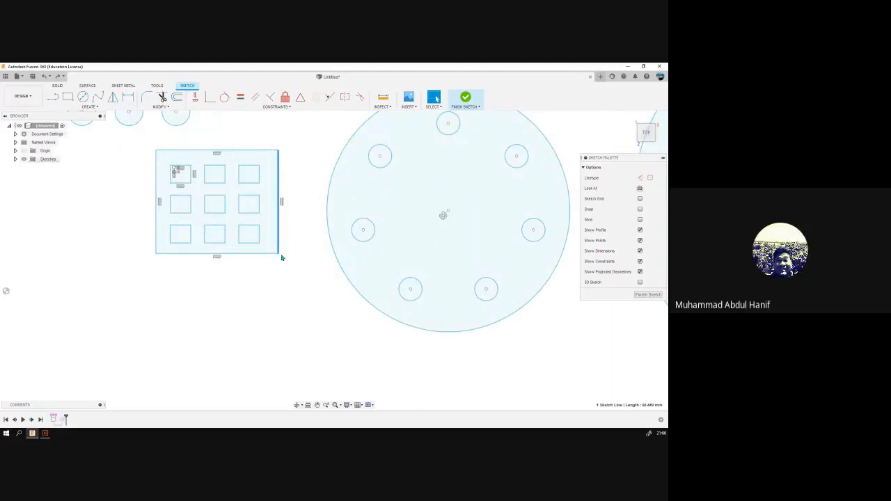
pyautogui.click(286, 282)
pyautogui.scroll(-3, 297, 333)
pyautogui.scroll(3, 296, 328)
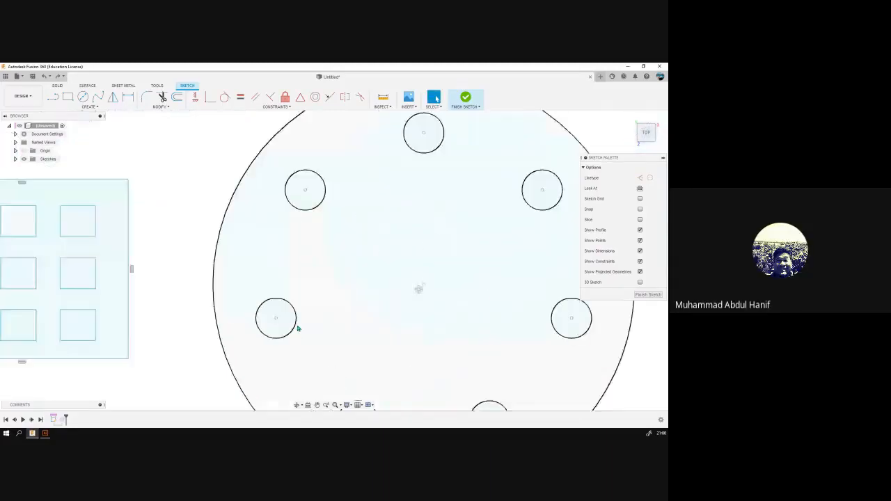
pyautogui.scroll(-3, 298, 327)
pyautogui.scroll(-1, 297, 327)
pyautogui.scroll(-1, 138, 248)
pyautogui.moveTo(137, 248); pyautogui.dragTo(301, 283, button='middle')
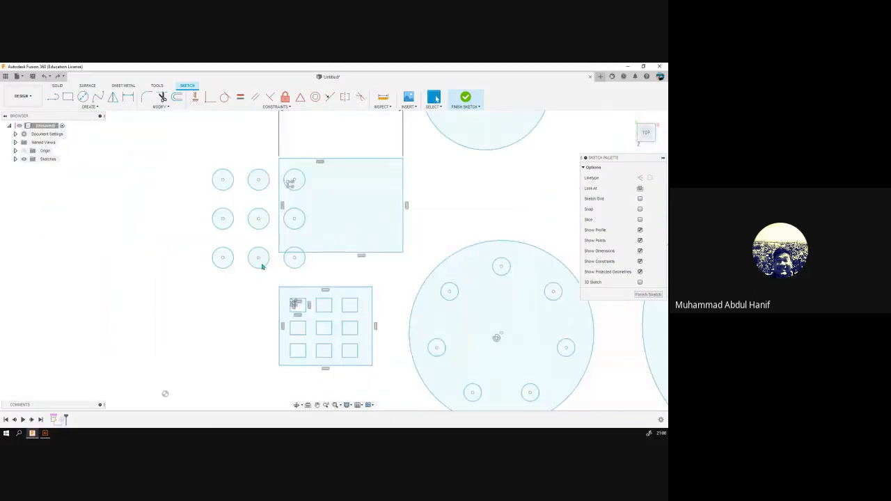
pyautogui.click(263, 263)
pyautogui.click(262, 221)
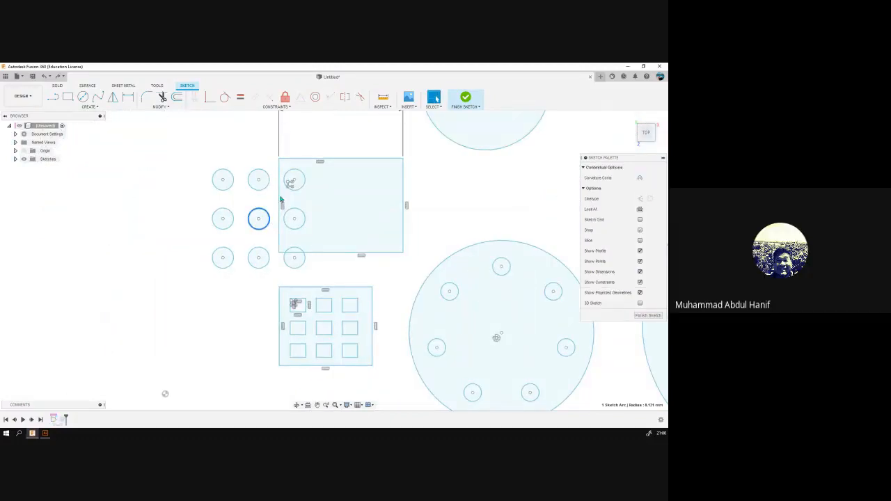
pyautogui.click(197, 204)
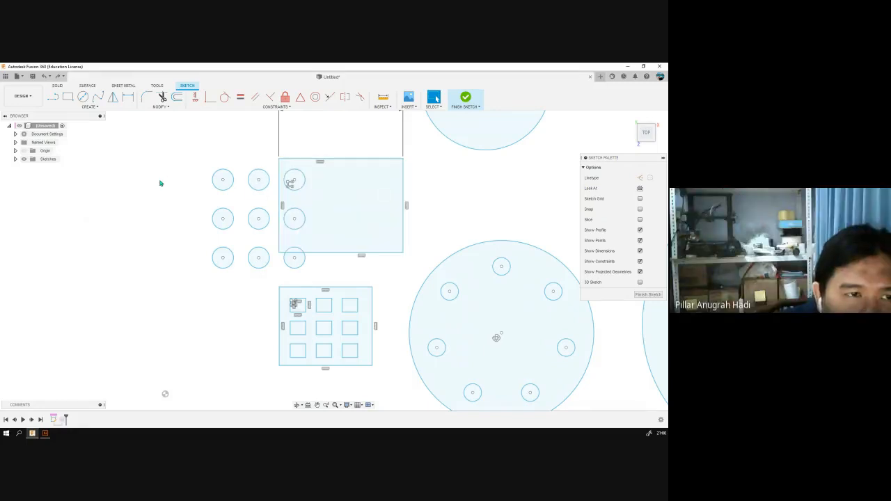
pyautogui.scroll(-1, 159, 227)
pyautogui.moveTo(160, 227)
pyautogui.mouseDown(button='middle')
pyautogui.moveTo(156, 237)
pyautogui.moveTo(199, 235)
pyautogui.mouseUp(button='middle')
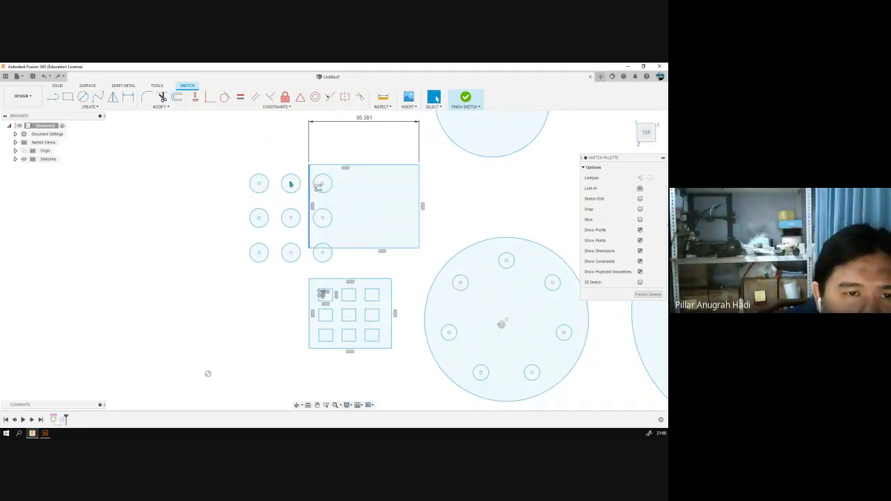
# Step: Stretch the rectangle's left and bottom edges outward so it encloses the whole three-by-three grid of circles
pyautogui.moveTo(290, 184); pyautogui.dragTo(234, 180)
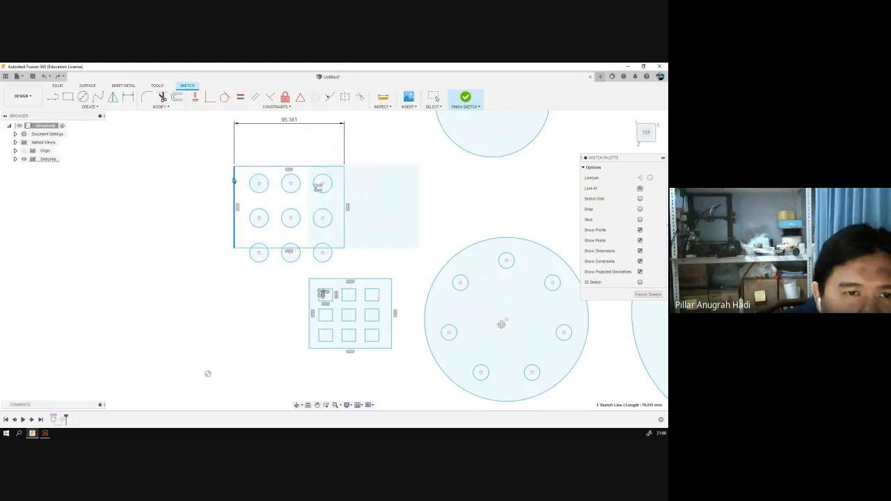
pyautogui.moveTo(311, 249); pyautogui.dragTo(310, 276)
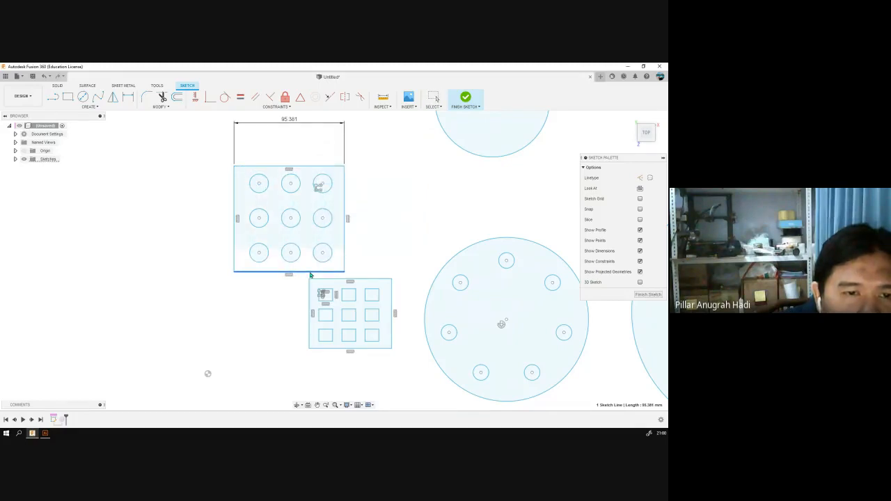
# Step: Try redefining the circle grid pattern's directions with the rectangle's upper and lower edges, and undo that change
pyautogui.doubleClick(317, 186)
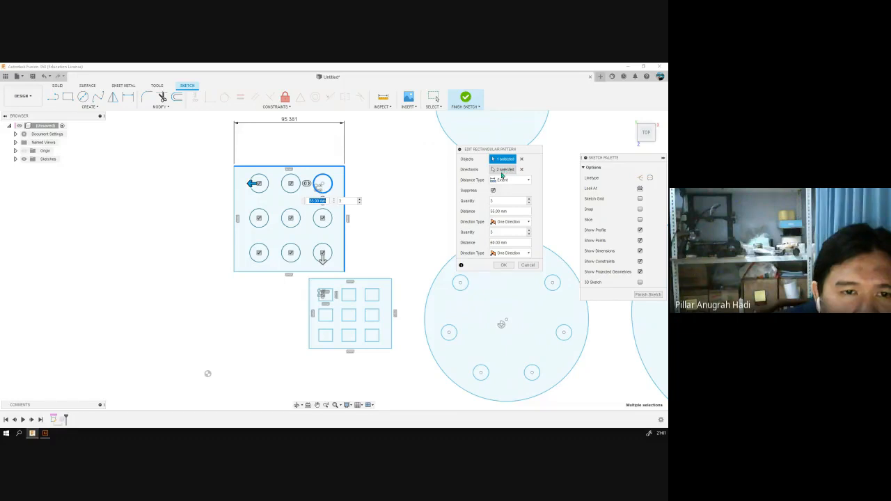
pyautogui.click(393, 152)
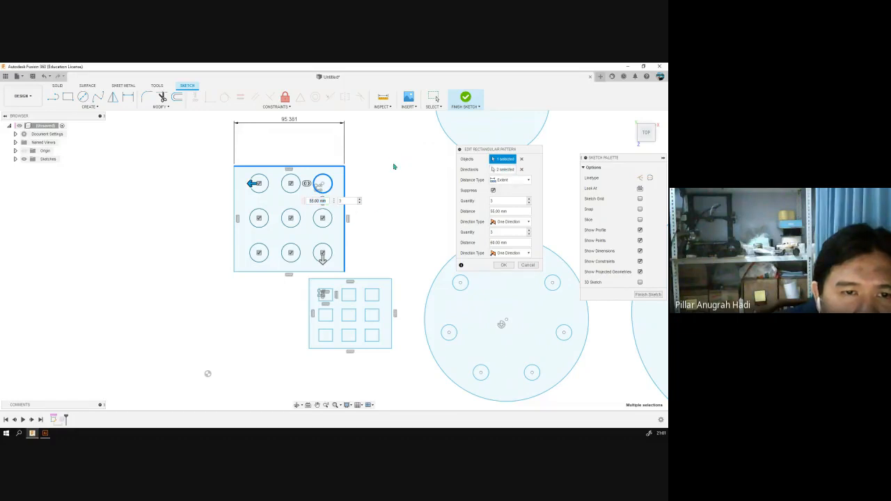
pyautogui.click(504, 179)
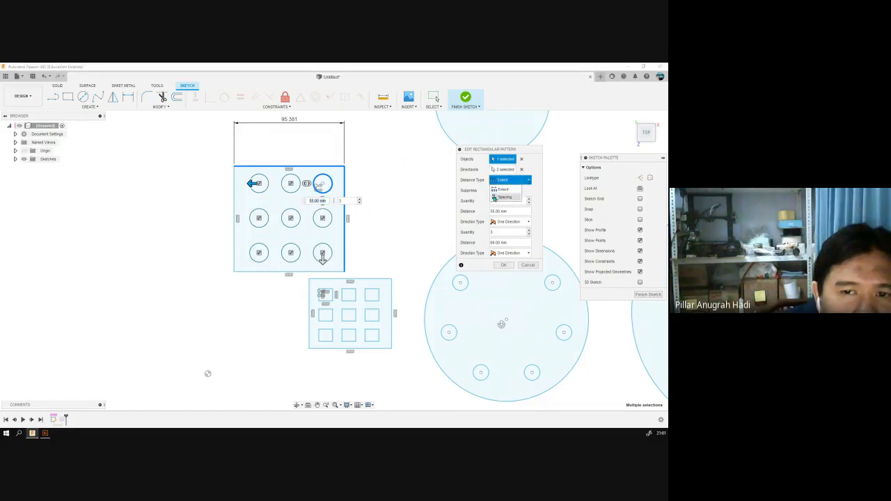
pyautogui.click(501, 189)
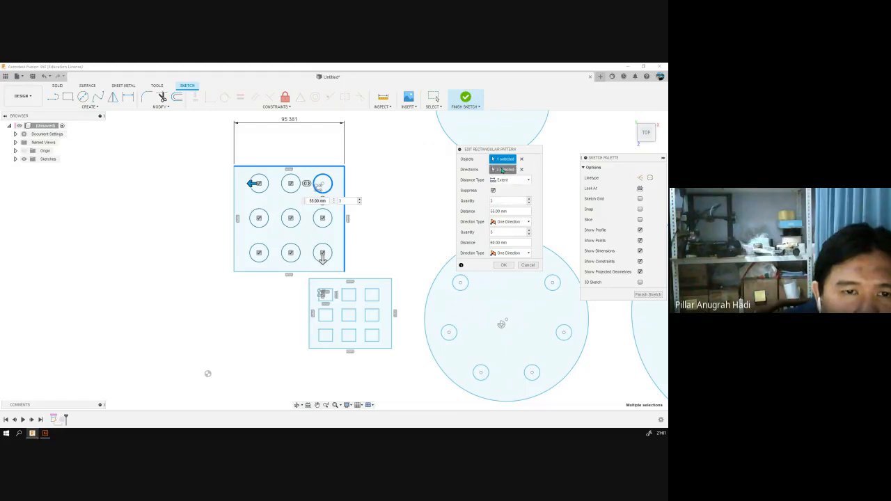
pyautogui.click(504, 169)
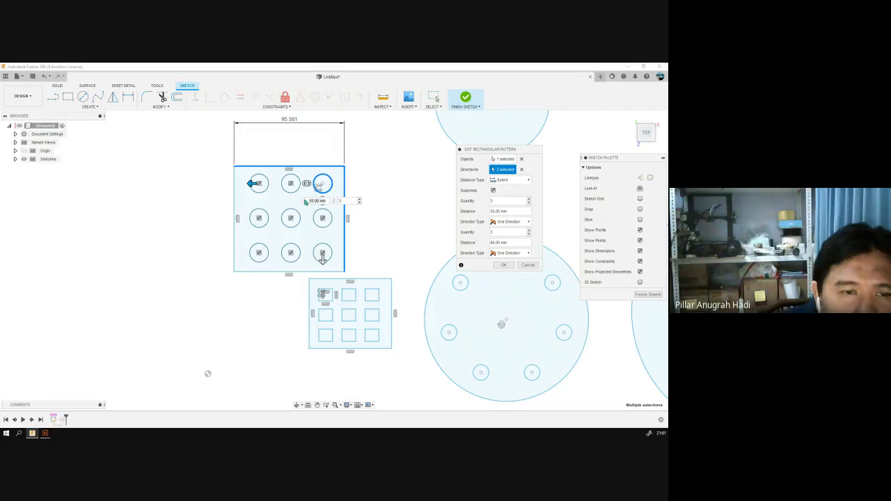
pyautogui.click(521, 169)
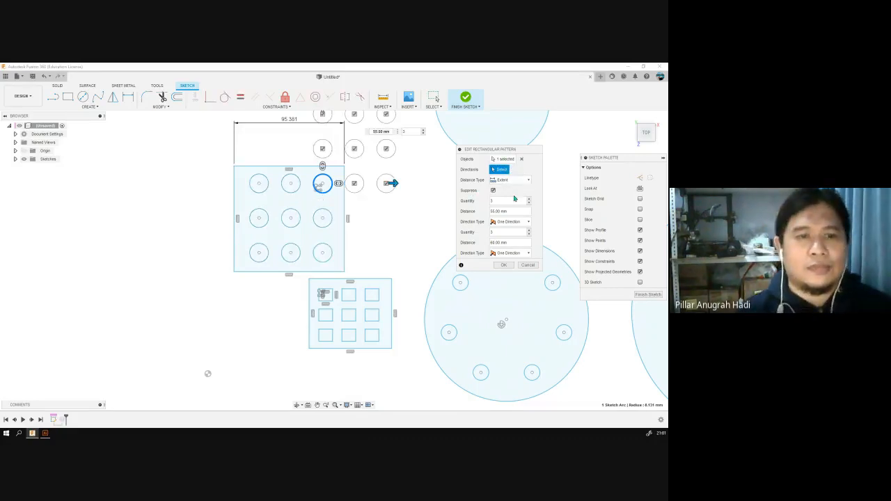
pyautogui.moveTo(371, 229)
pyautogui.mouseDown(button='middle')
pyautogui.moveTo(409, 282)
pyautogui.moveTo(334, 276)
pyautogui.moveTo(356, 261)
pyautogui.mouseUp(button='middle')
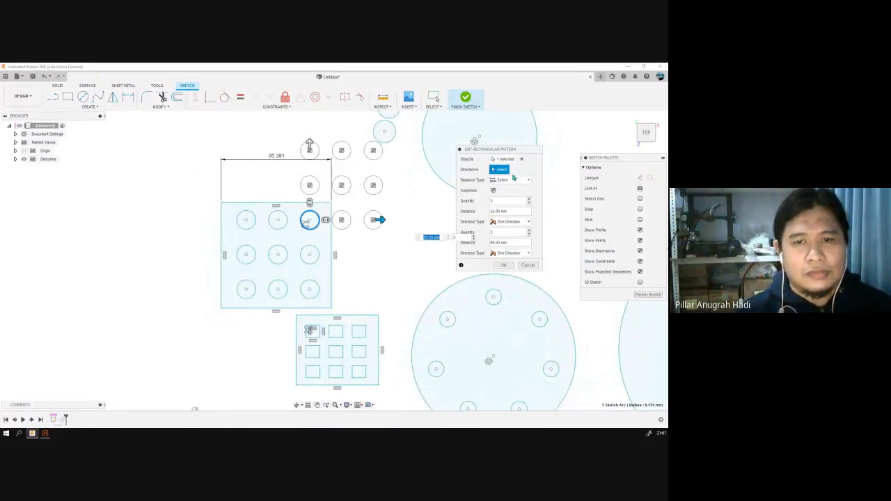
pyautogui.click(253, 203)
pyautogui.click(256, 311)
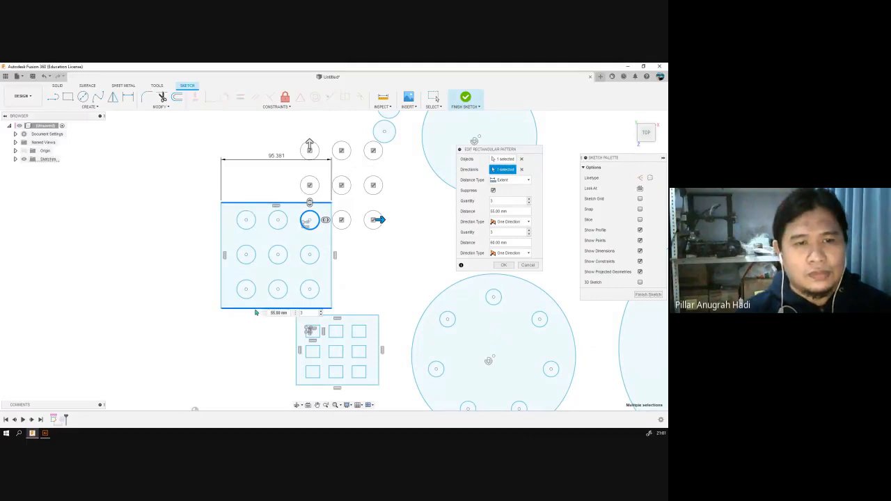
pyautogui.click(507, 264)
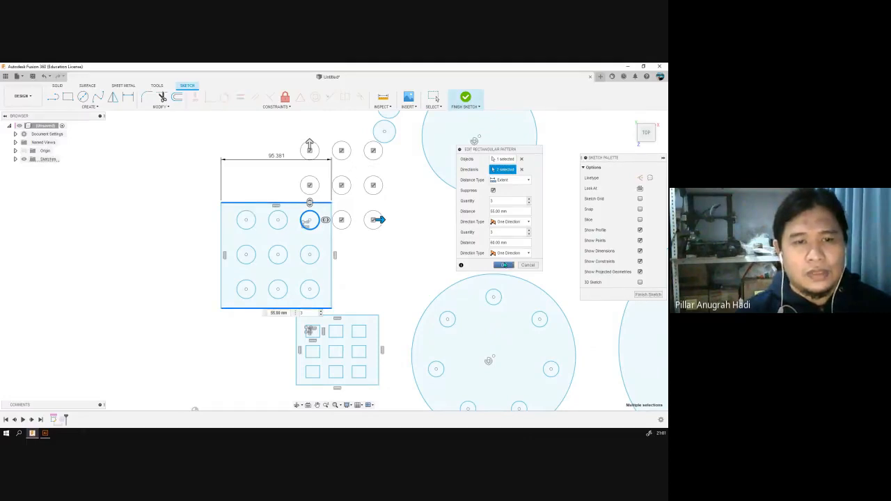
pyautogui.moveTo(366, 266); pyautogui.dragTo(418, 271, button='middle')
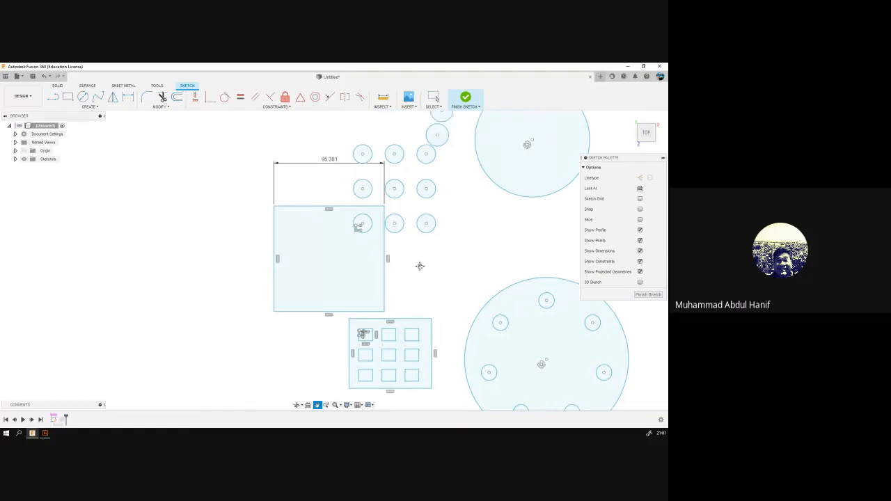
pyautogui.moveTo(385, 285); pyautogui.dragTo(269, 242)
pyautogui.hotkey('ctrl', 'z')
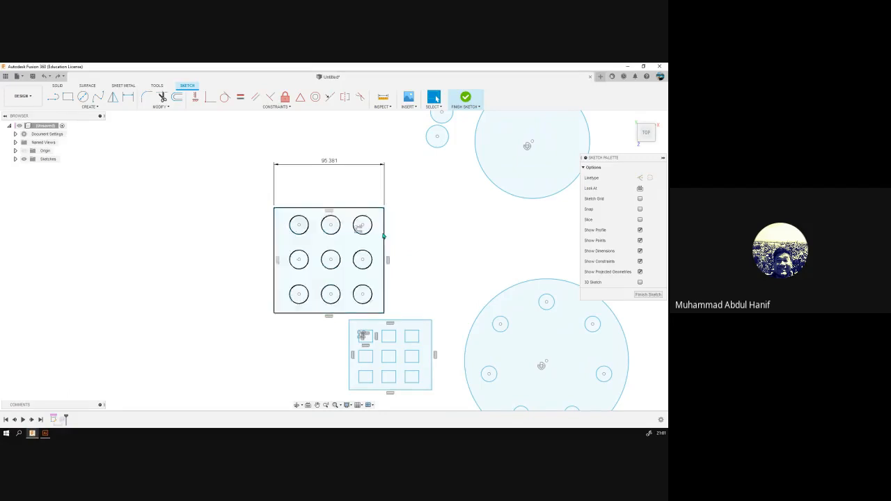
# Step: Try shortening the circle grid pattern's horizontal extent to about 30 mm
pyautogui.click(385, 237)
pyautogui.doubleClick(385, 237)
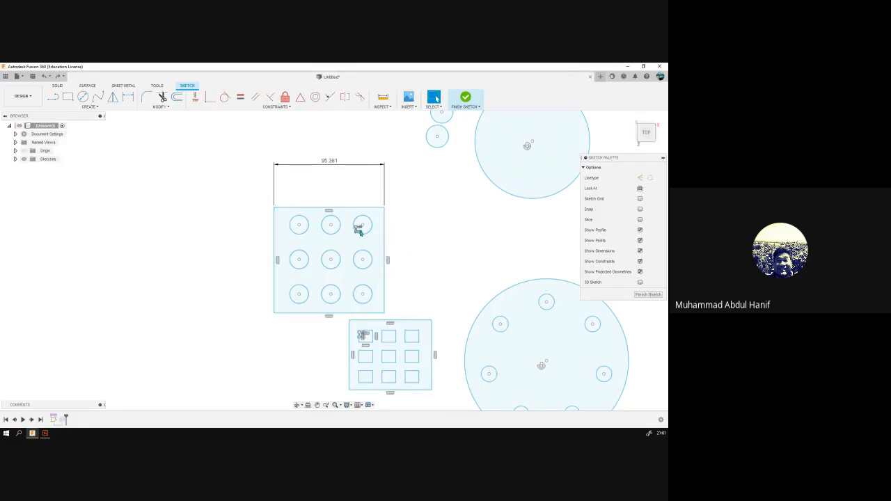
pyautogui.doubleClick(359, 229)
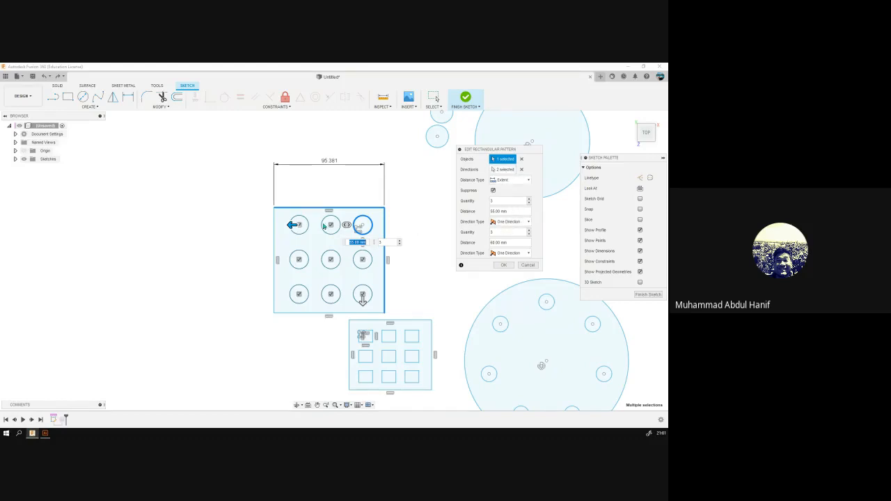
pyautogui.moveTo(293, 226); pyautogui.dragTo(324, 238)
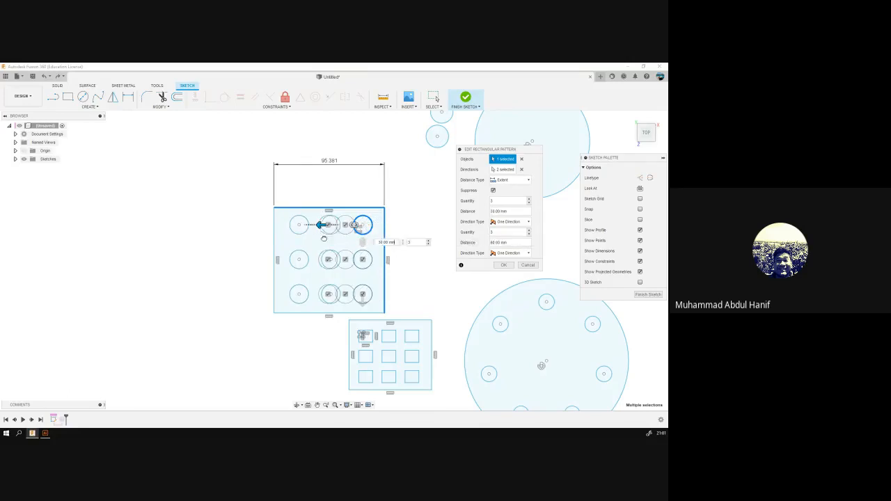
pyautogui.press('Return')
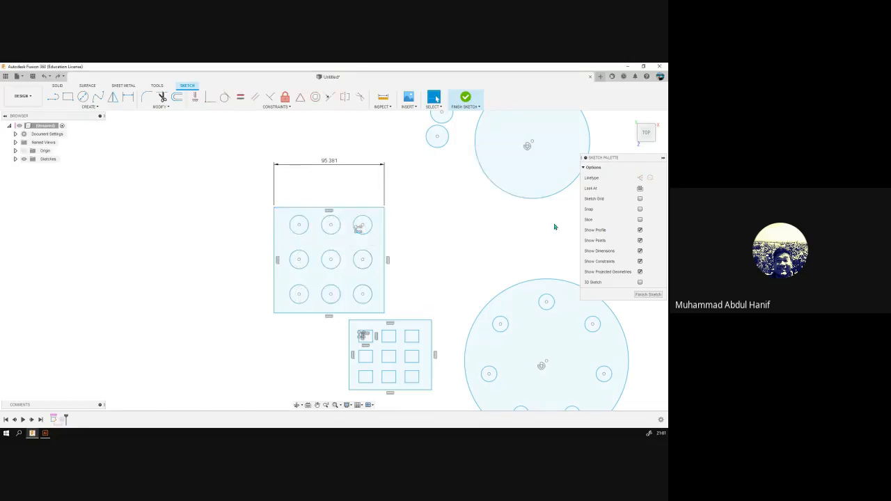
# Step: Clear the circle grid pattern's directions and set the rectangle's upper and lower edges as the new directions
pyautogui.doubleClick(357, 230)
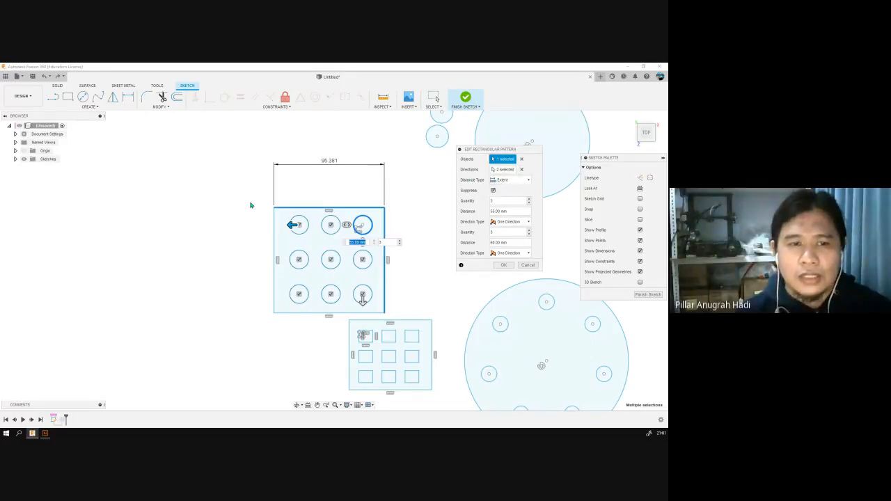
pyautogui.click(522, 171)
pyautogui.click(521, 170)
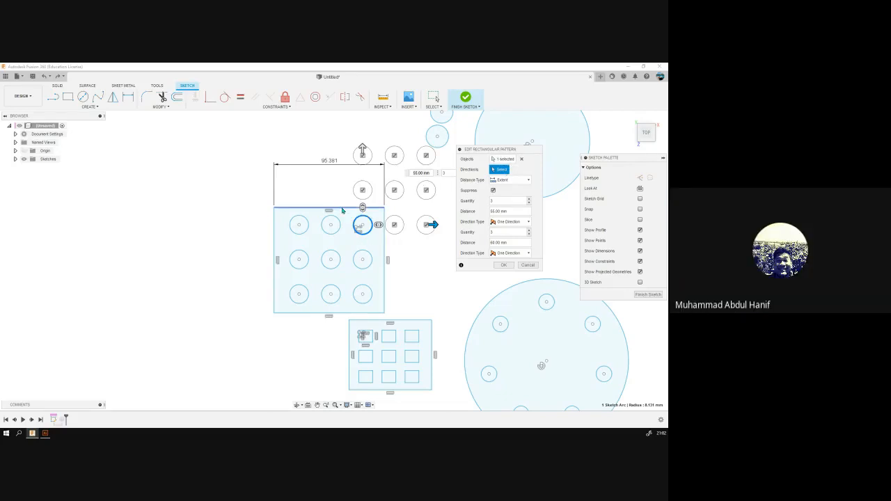
pyautogui.click(345, 313)
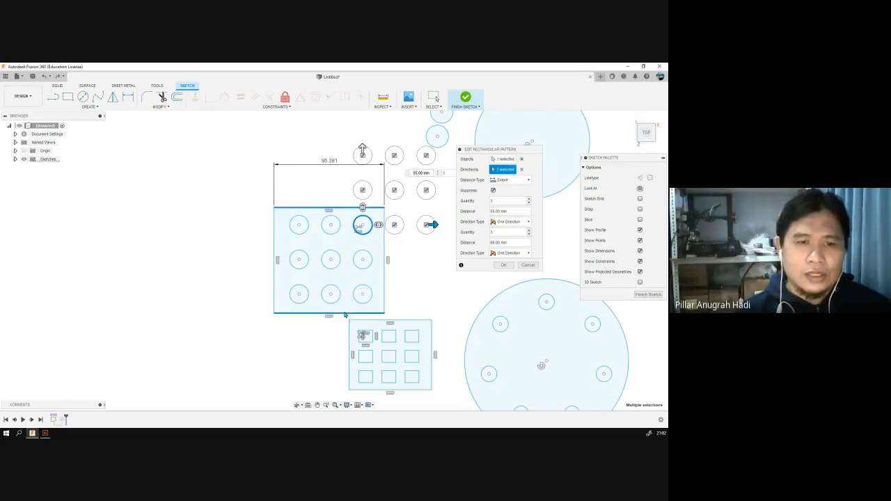
pyautogui.click(503, 265)
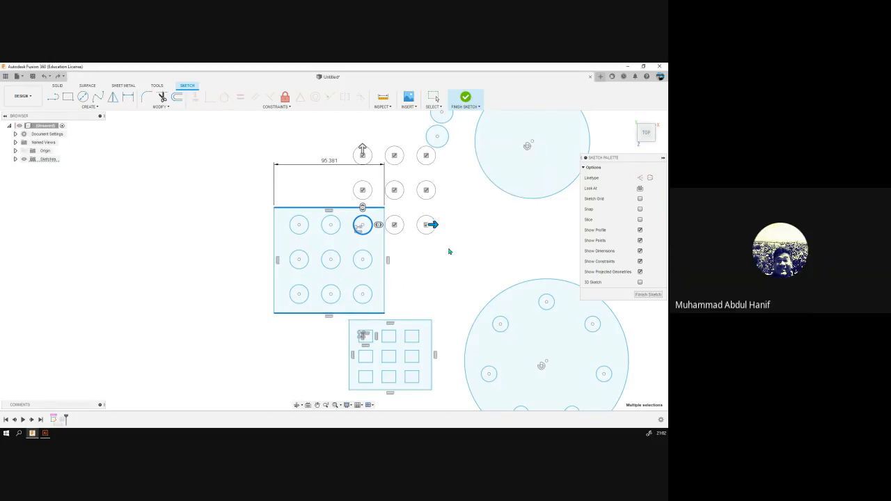
pyautogui.moveTo(408, 263); pyautogui.dragTo(362, 281, button='middle')
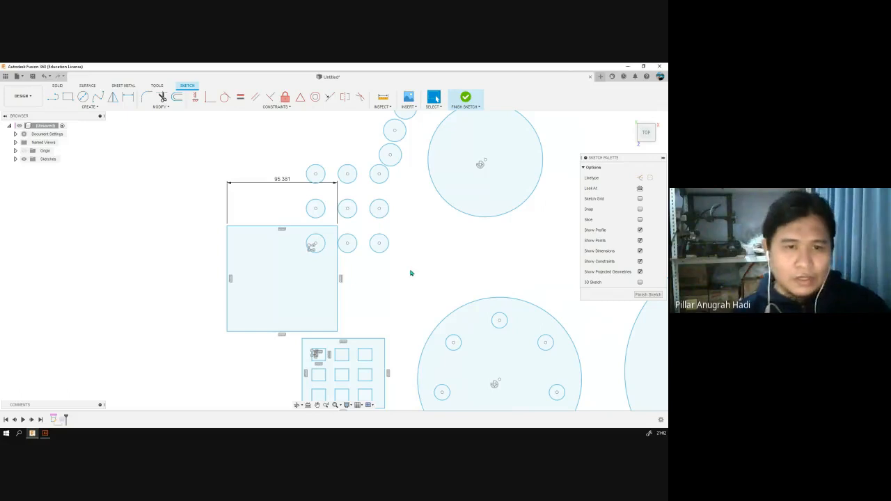
# Step: Sketch a 100 mm by 100 mm rectangle in the empty area above and to the right of the large circle
pyautogui.scroll(2, 430, 261)
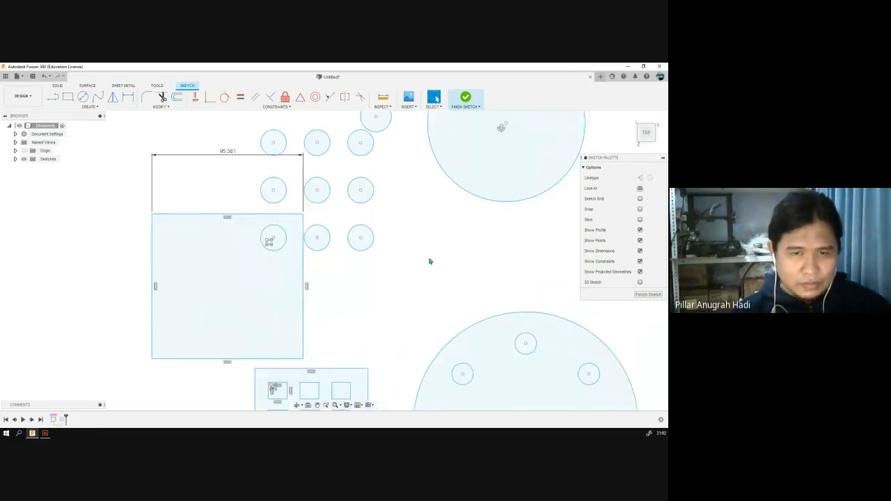
pyautogui.scroll(-3, 430, 261)
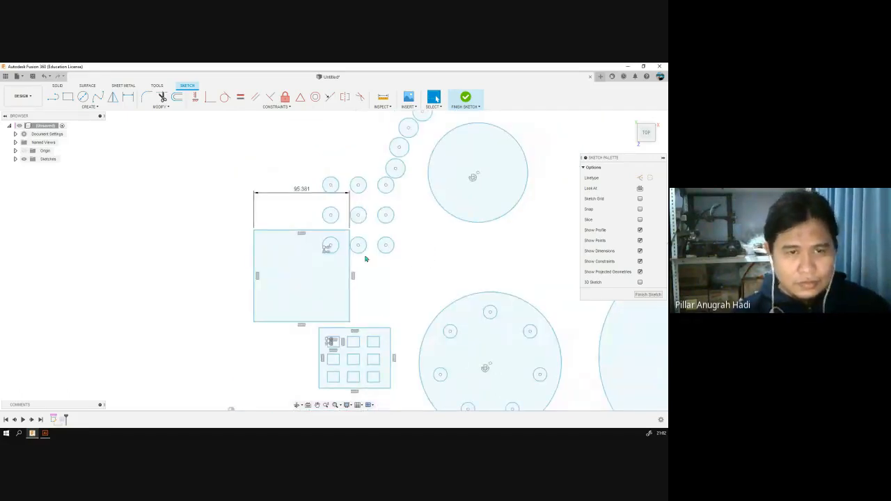
pyautogui.moveTo(450, 240)
pyautogui.mouseDown(button='middle')
pyautogui.moveTo(257, 255)
pyautogui.moveTo(225, 382)
pyautogui.mouseUp(button='middle')
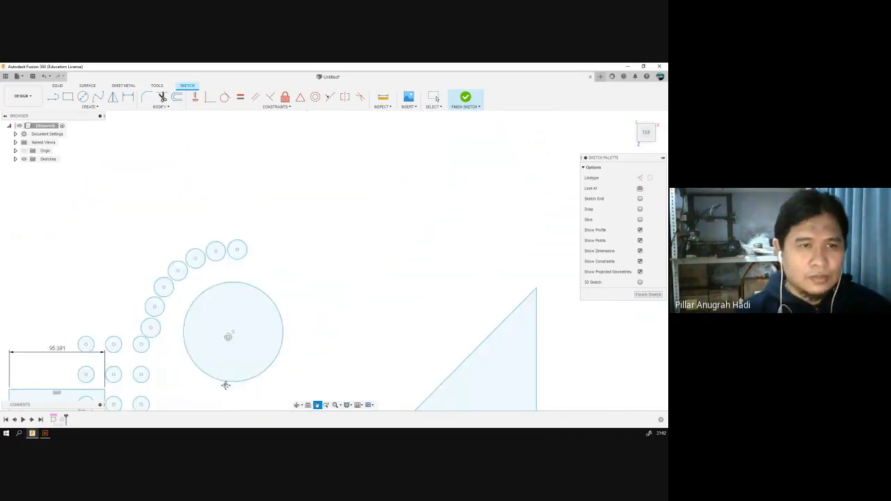
pyautogui.click(67, 96)
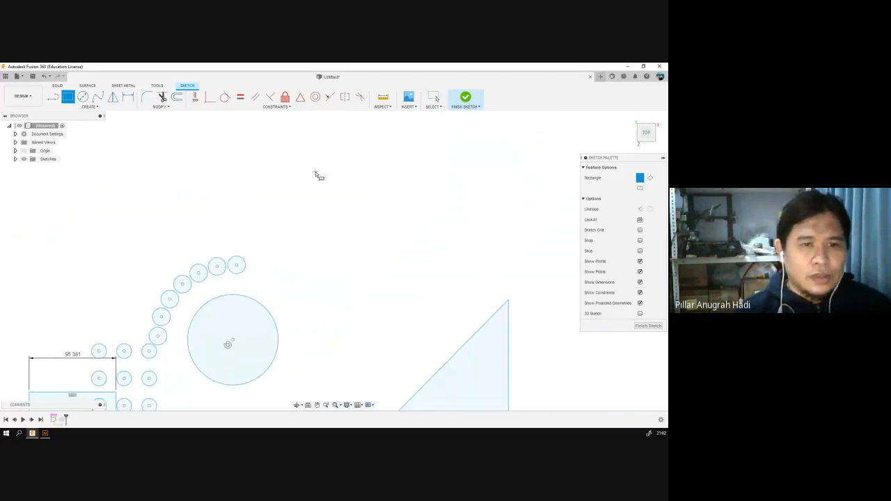
pyautogui.click(316, 172)
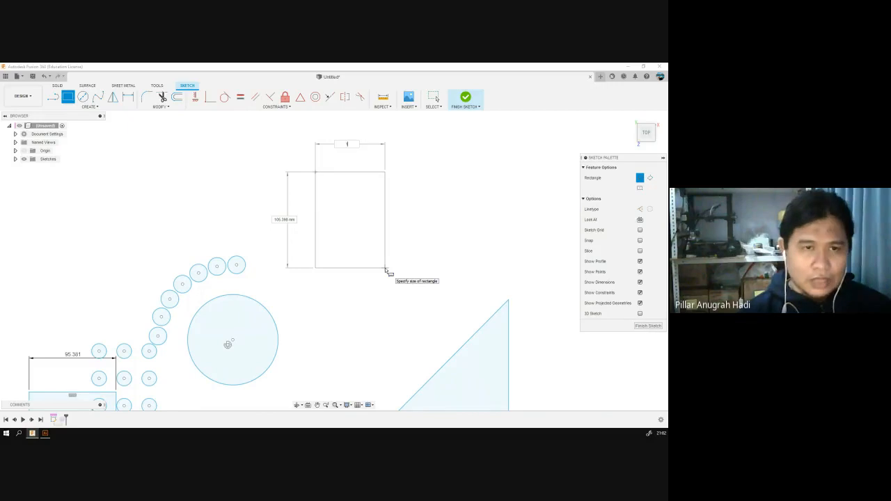
pyautogui.press('Tab')
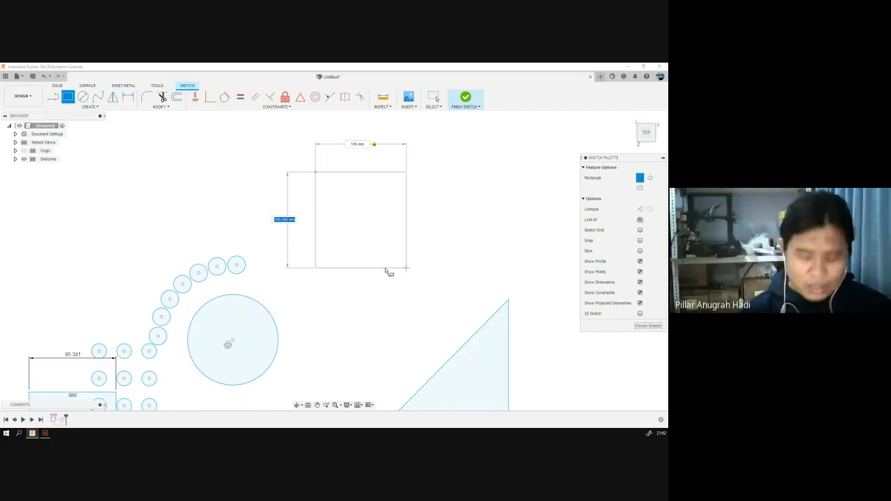
pyautogui.press('Tab')
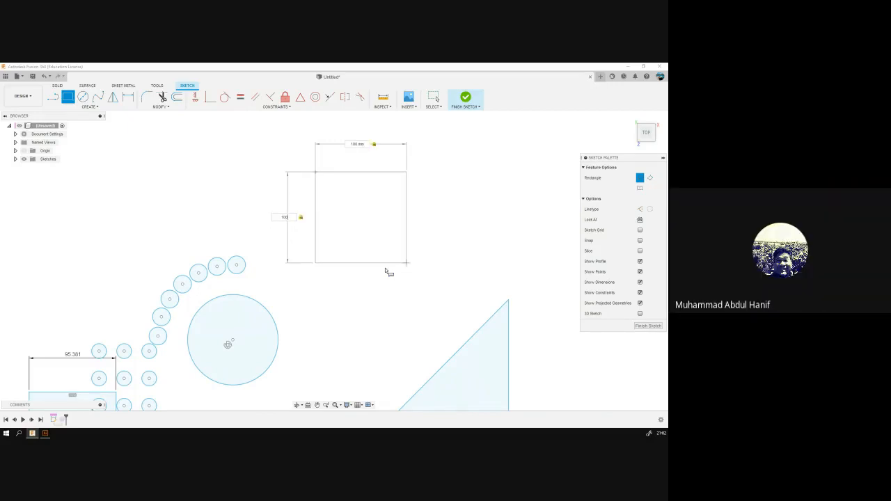
pyautogui.press('Return')
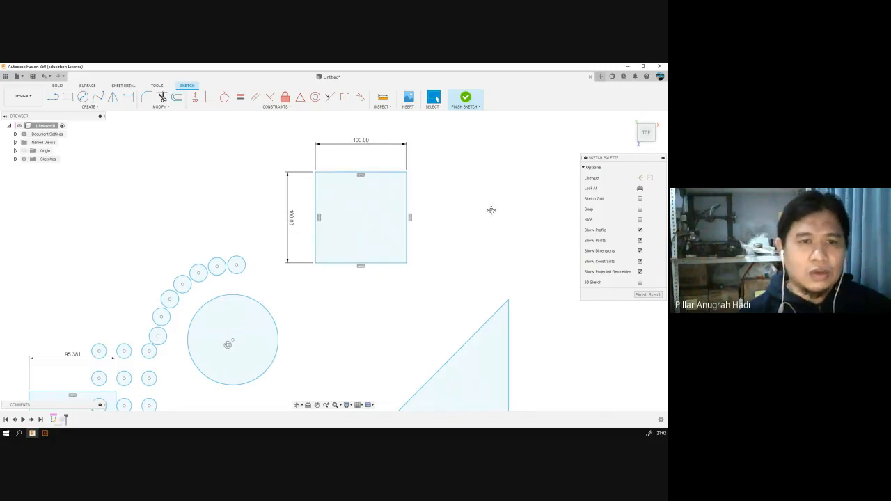
# Step: Sketch a 10 mm diameter circle inside the 100 mm square near its upper-left corner
pyautogui.moveTo(491, 210); pyautogui.dragTo(374, 211, button='middle')
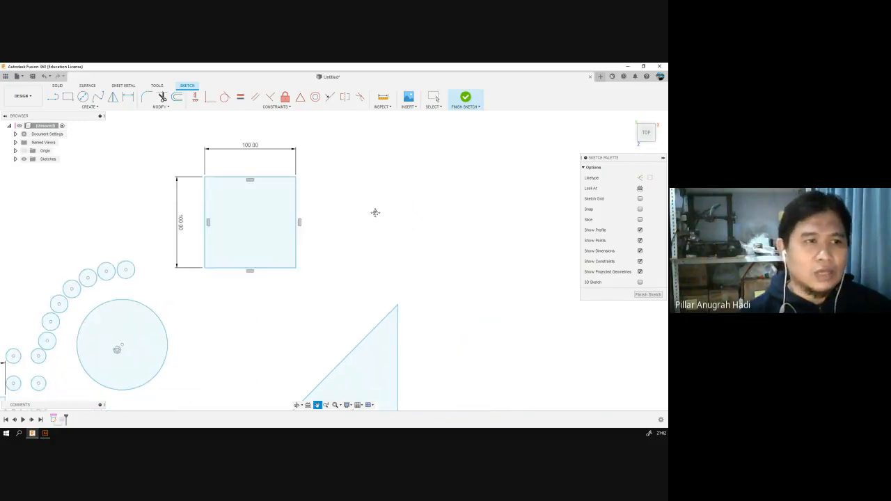
pyautogui.click(83, 97)
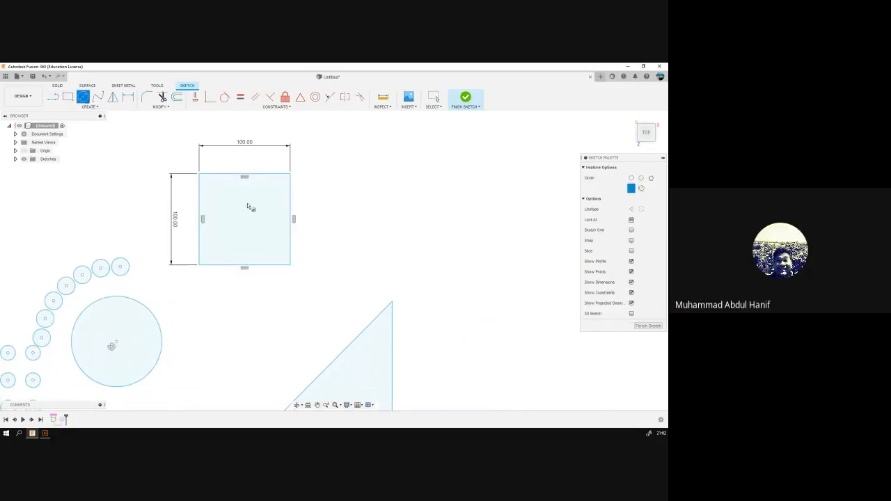
pyautogui.click(214, 192)
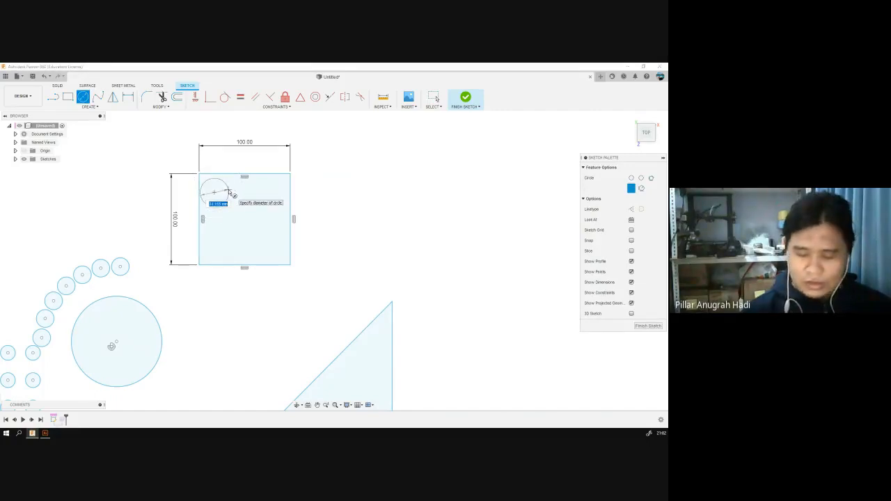
pyautogui.write('10')
pyautogui.press('Return')
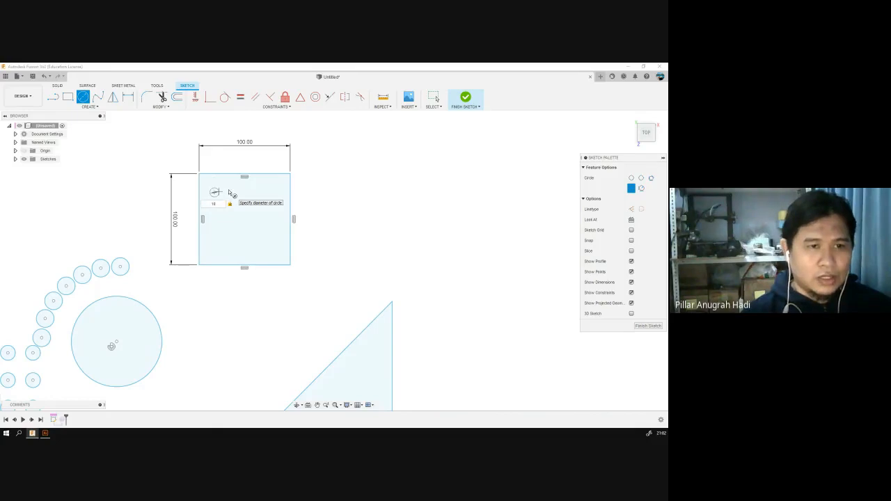
pyautogui.press('Escape')
pyautogui.scroll(-2, 187, 227)
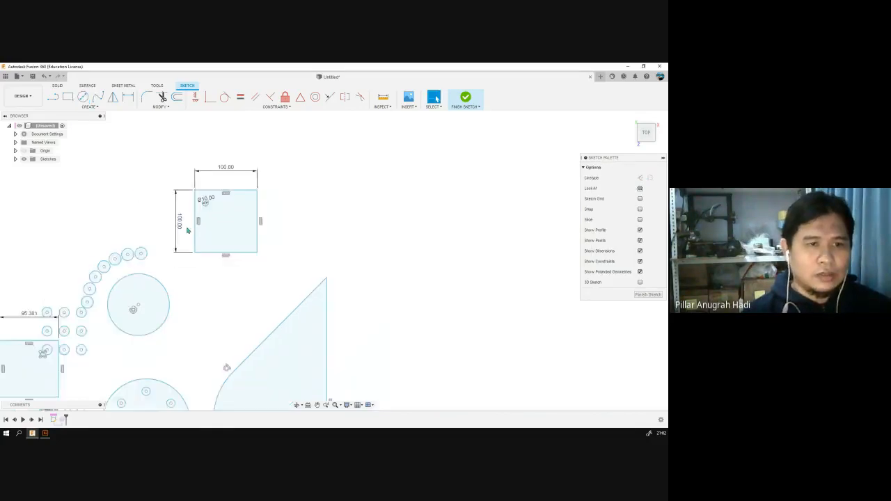
# Step: Move the 10 mm circle closer to the 100 mm square's upper-left corner
pyautogui.scroll(6, 190, 230)
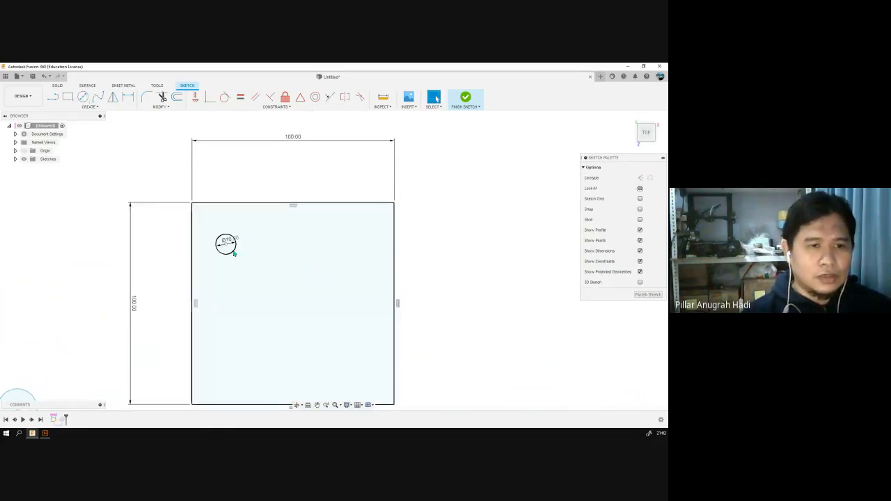
pyautogui.moveTo(222, 237)
pyautogui.mouseDown()
pyautogui.moveTo(197, 209)
pyautogui.moveTo(227, 233)
pyautogui.moveTo(217, 220)
pyautogui.mouseUp()
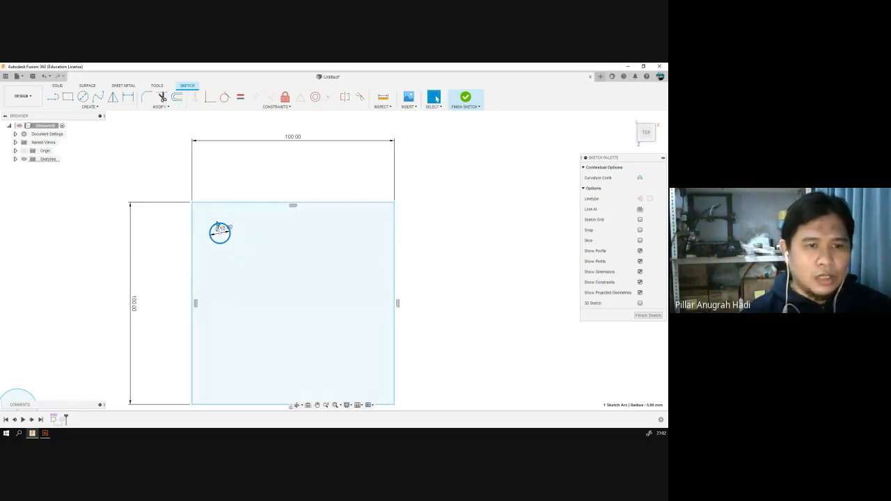
pyautogui.click(430, 230)
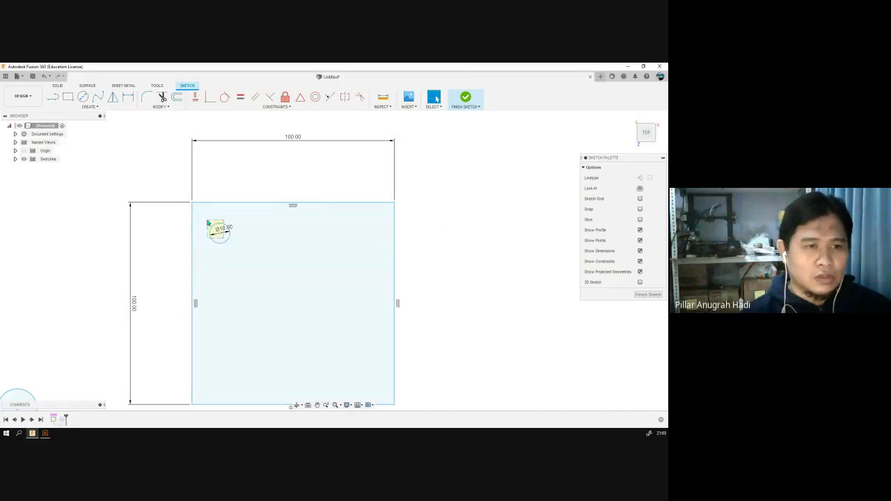
pyautogui.moveTo(204, 216)
pyautogui.mouseDown()
pyautogui.moveTo(185, 203)
pyautogui.moveTo(286, 185)
pyautogui.moveTo(255, 251)
pyautogui.moveTo(223, 220)
pyautogui.moveTo(199, 221)
pyautogui.mouseUp()
pyautogui.click(439, 234)
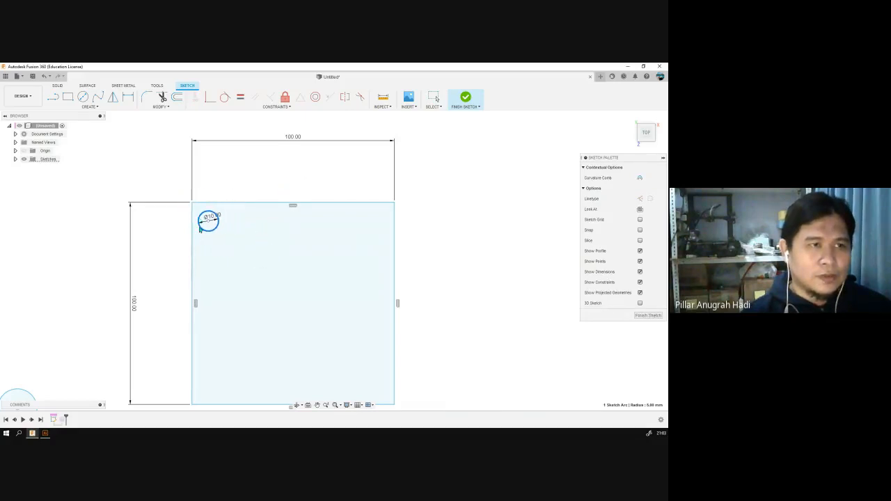
# Step: Try a rectangular pattern of the 10 mm circle, using Extent distance and a horizontal extent of about 80 mm
pyautogui.click(96, 107)
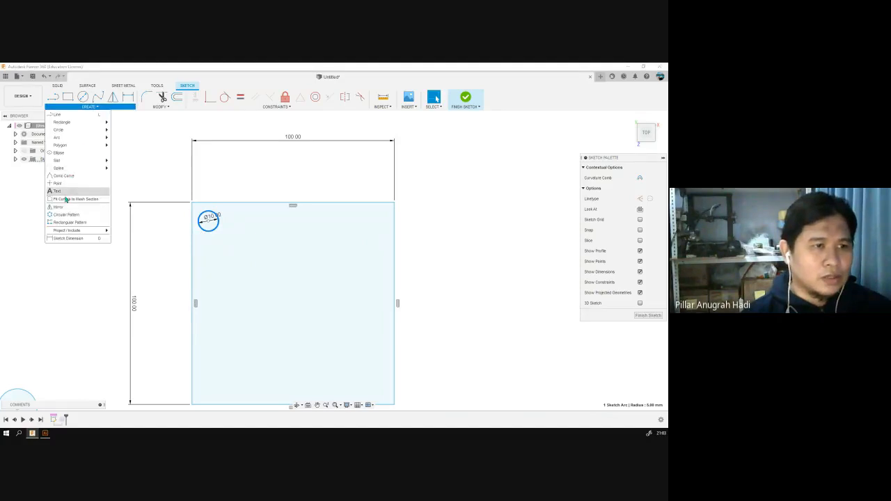
pyautogui.click(66, 223)
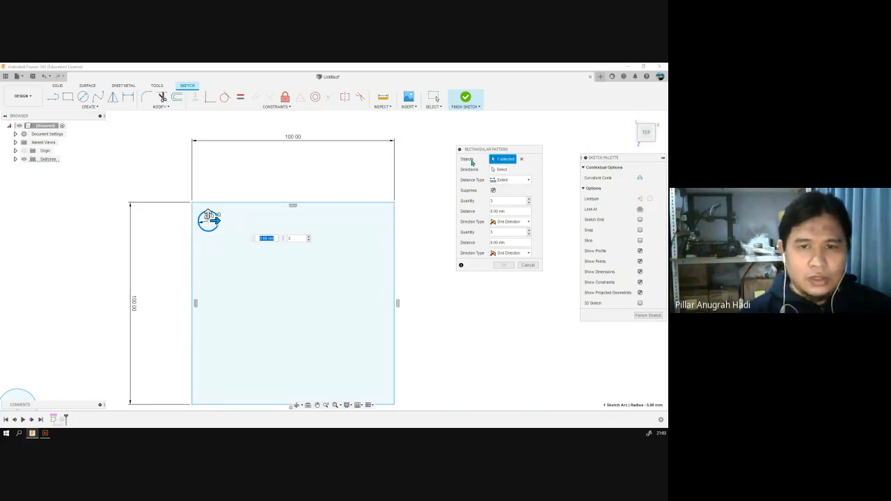
pyautogui.click(512, 179)
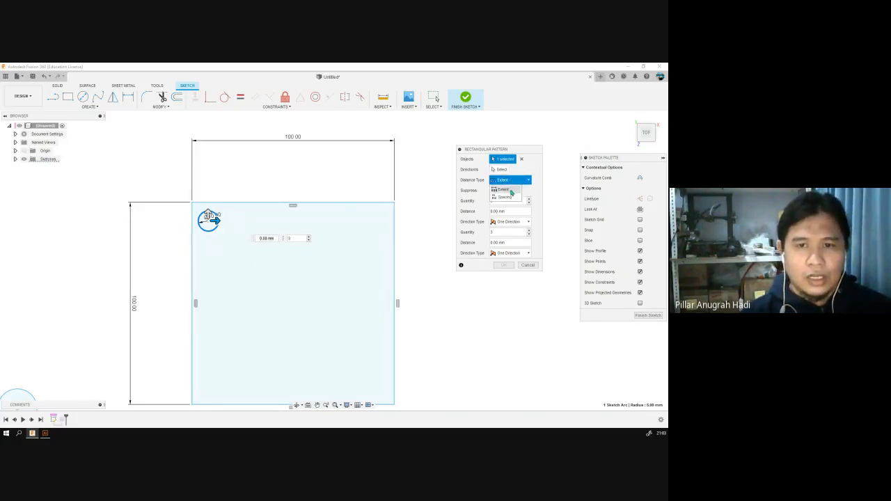
pyautogui.click(511, 190)
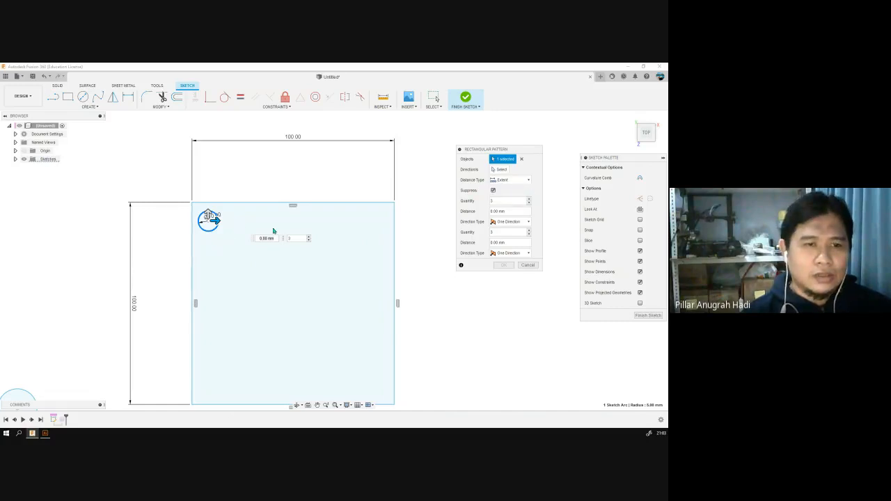
pyautogui.moveTo(217, 220); pyautogui.dragTo(382, 222)
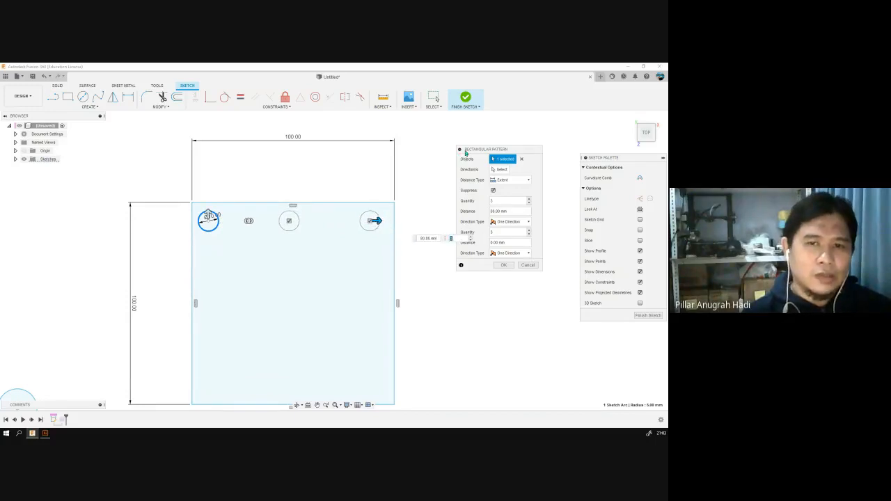
pyautogui.moveTo(463, 150); pyautogui.dragTo(530, 134)
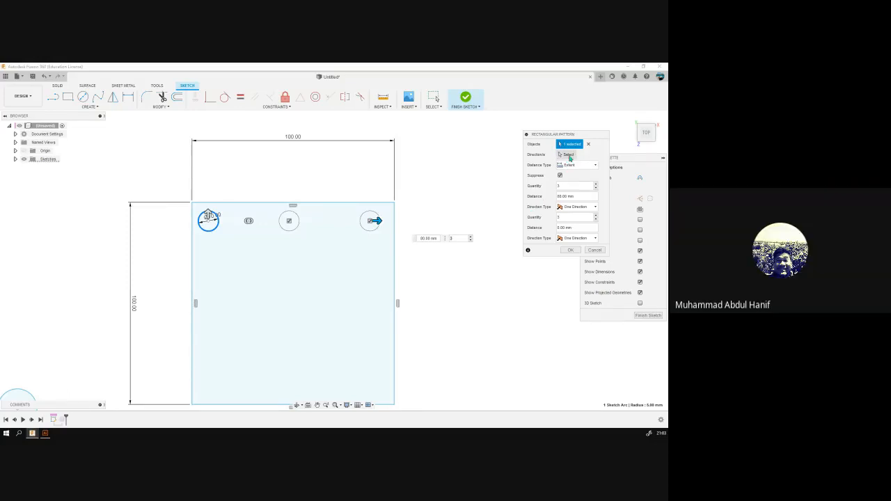
# Step: Try the square's left and right edges as the pattern directions, and cancel the pattern
pyautogui.click(567, 155)
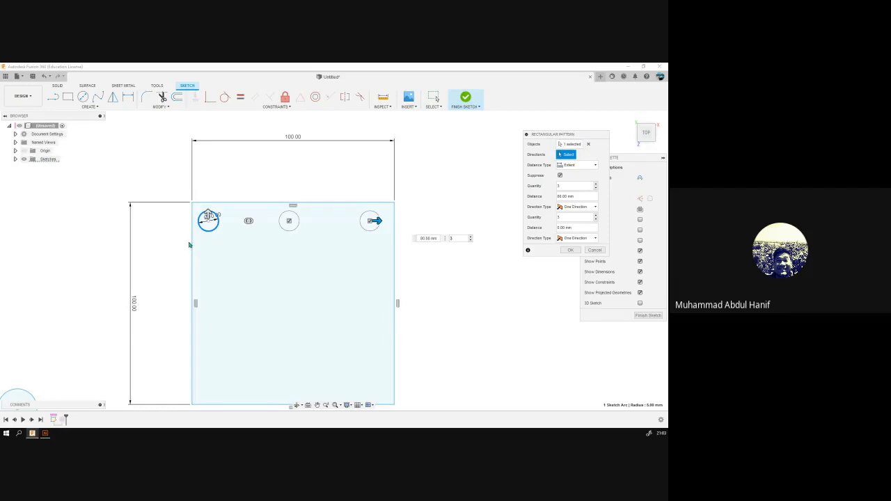
pyautogui.click(192, 240)
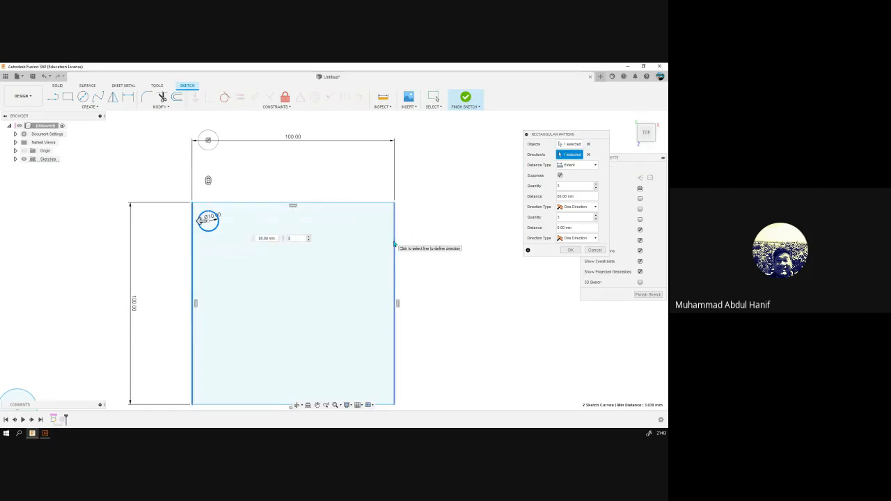
pyautogui.click(394, 243)
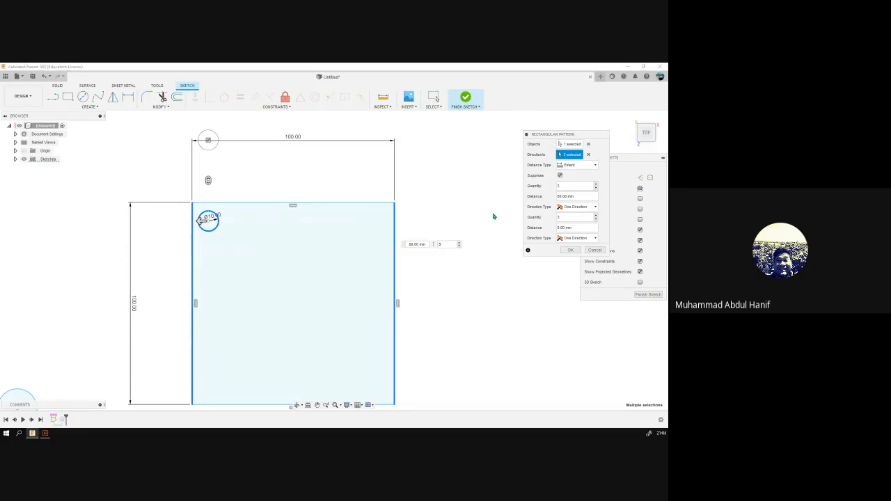
pyautogui.press('Escape')
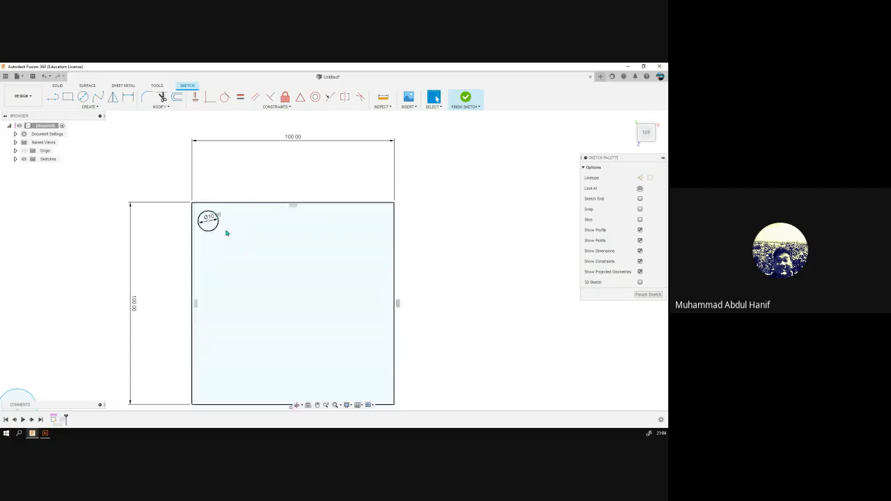
# Step: Start a rectangular pattern of the 10 mm circle with the square's upper edge as its direction
pyautogui.doubleClick(208, 231)
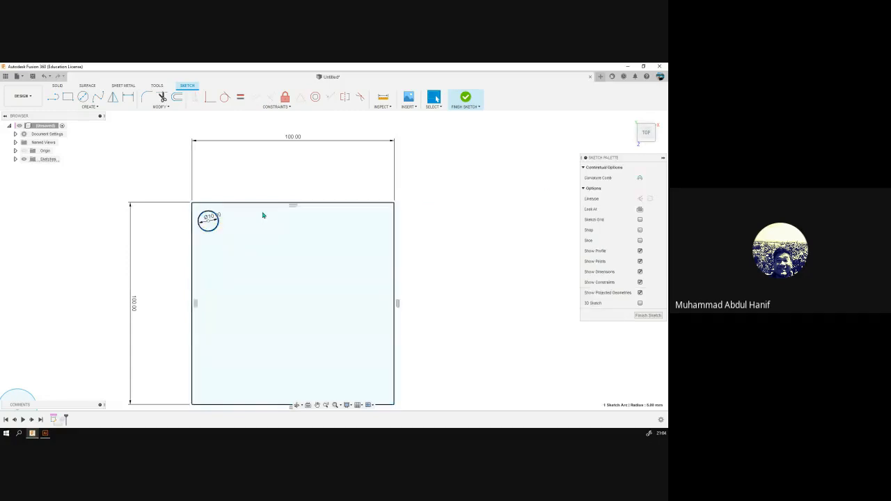
pyautogui.click(89, 106)
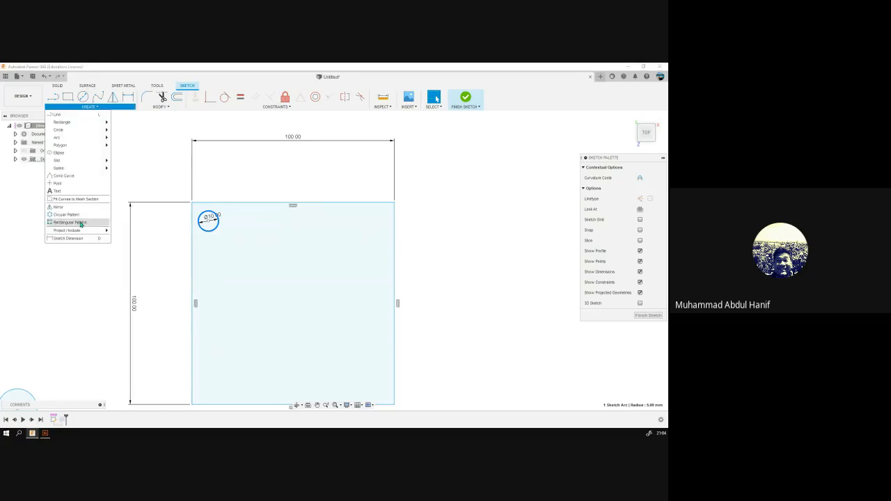
pyautogui.click(82, 225)
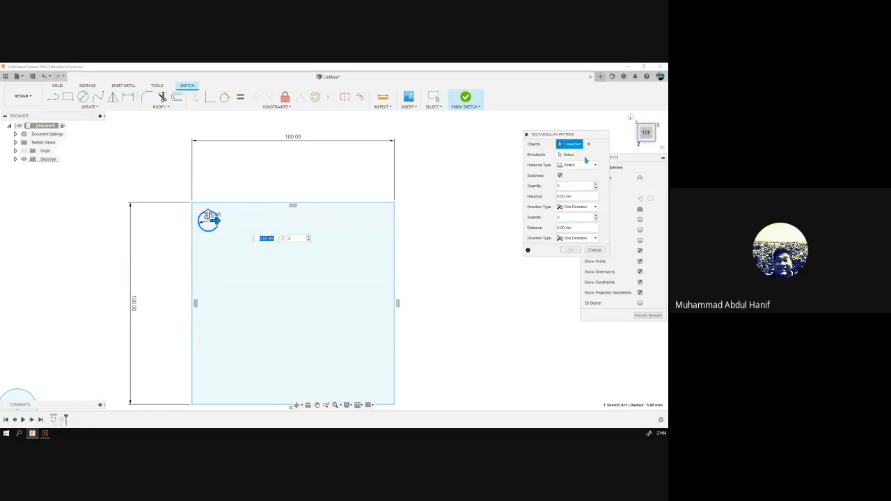
pyautogui.click(343, 202)
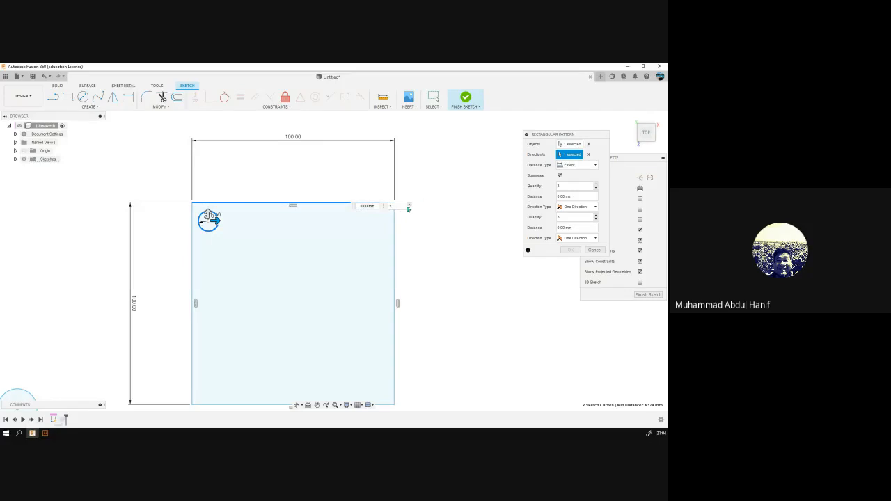
pyautogui.moveTo(395, 205); pyautogui.dragTo(347, 203)
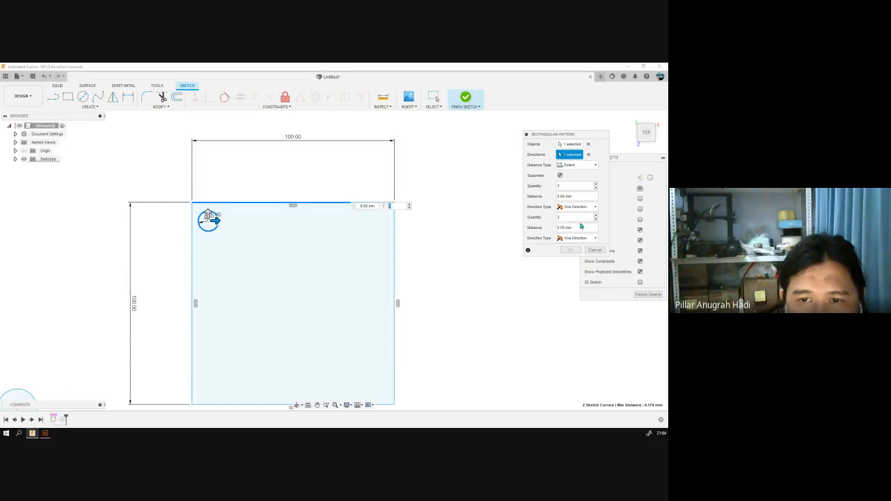
# Step: Set the pattern's second-direction quantity to 300
pyautogui.moveTo(575, 218); pyautogui.dragTo(510, 216)
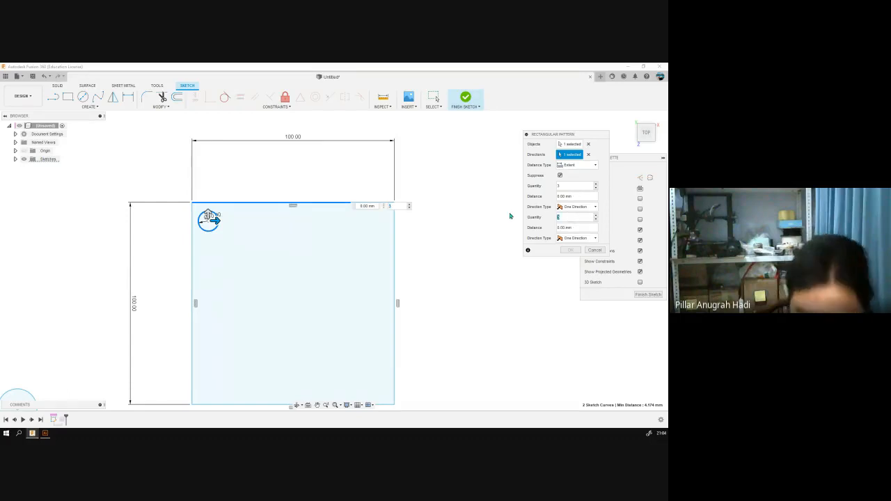
pyautogui.write('300')
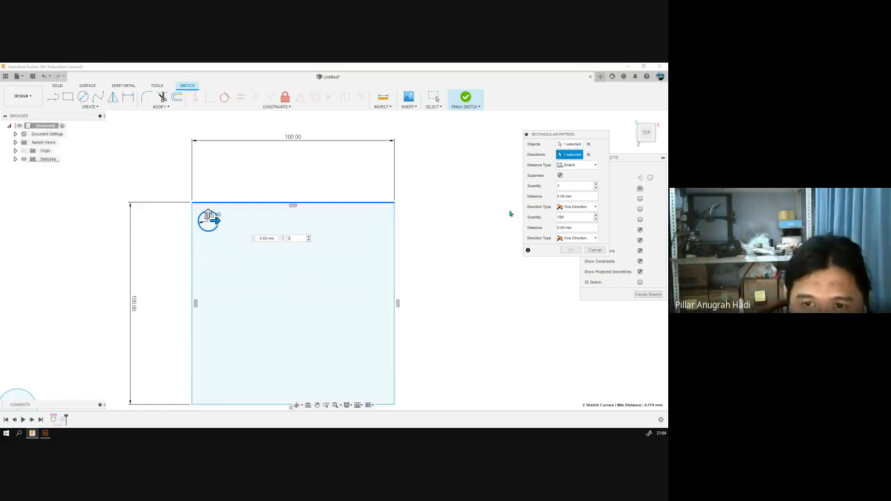
pyautogui.click(279, 238)
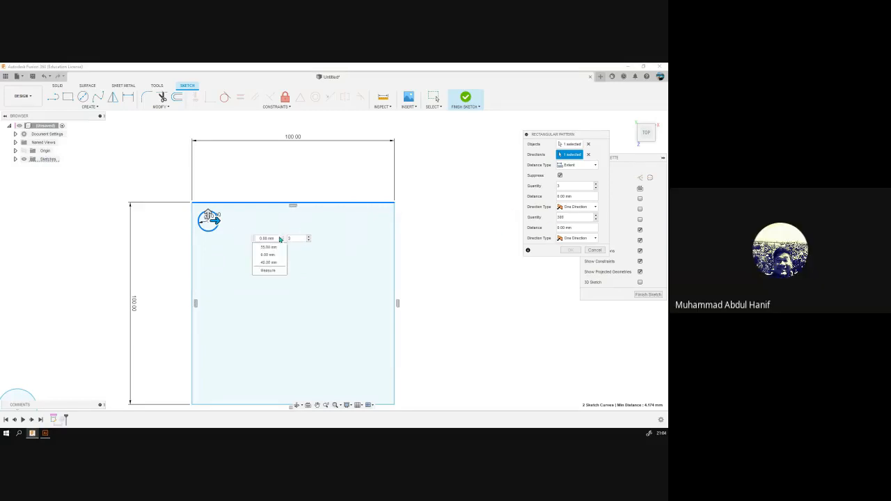
# Step: Set the first-direction quantity to 5 and stretch the circle row horizontally to an extent of about 85 mm
pyautogui.moveTo(211, 222); pyautogui.dragTo(385, 220)
pyautogui.press('Tab')
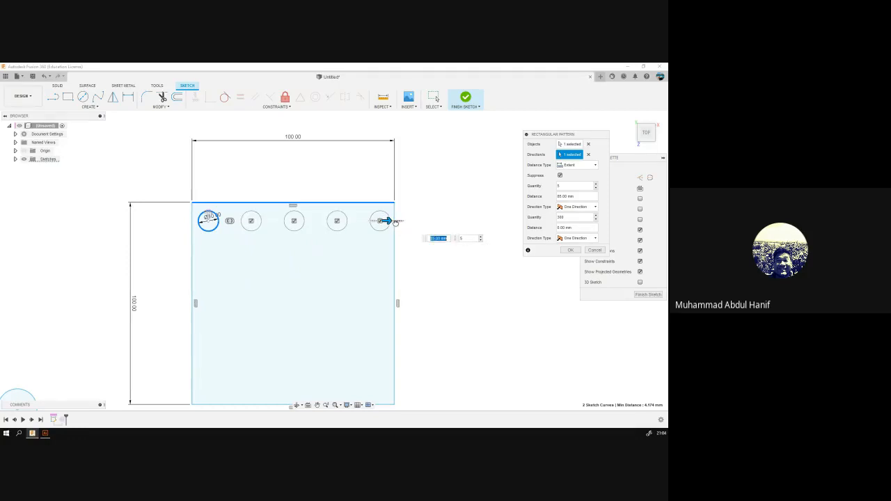
pyautogui.moveTo(396, 223); pyautogui.dragTo(386, 220)
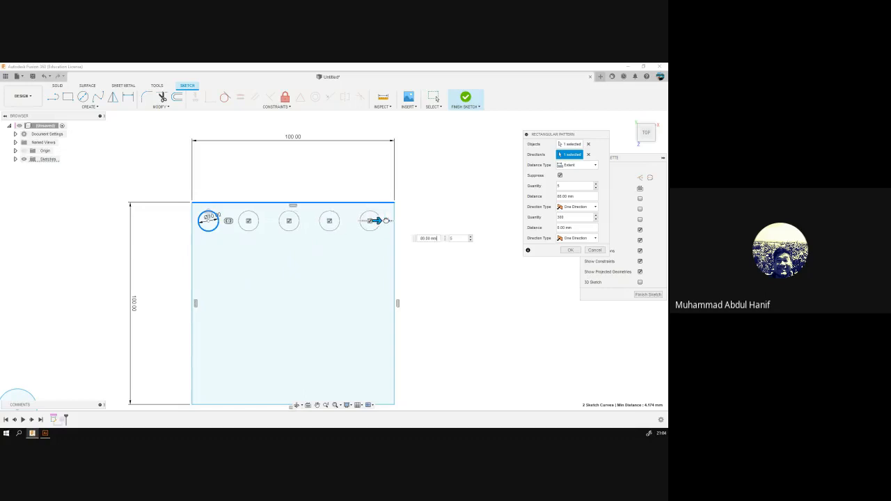
pyautogui.press('Tab')
pyautogui.moveTo(389, 220)
pyautogui.mouseDown()
pyautogui.moveTo(379, 220)
pyautogui.moveTo(394, 221)
pyautogui.mouseUp()
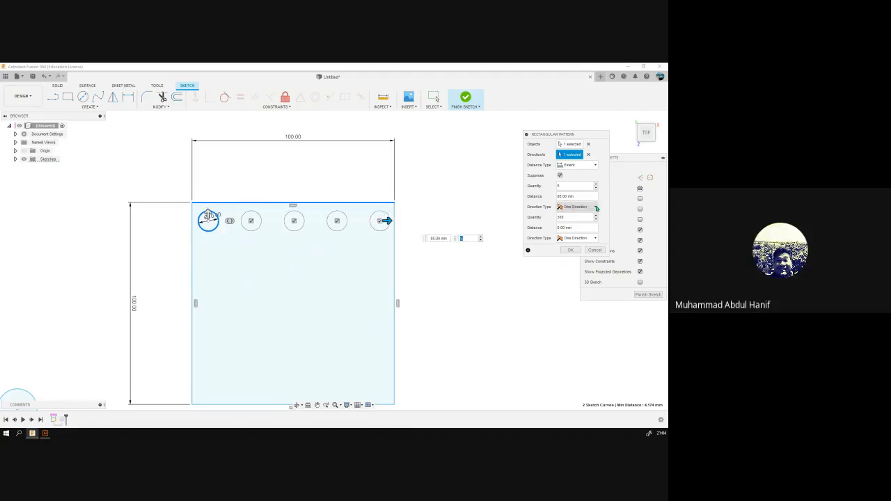
pyautogui.click(595, 207)
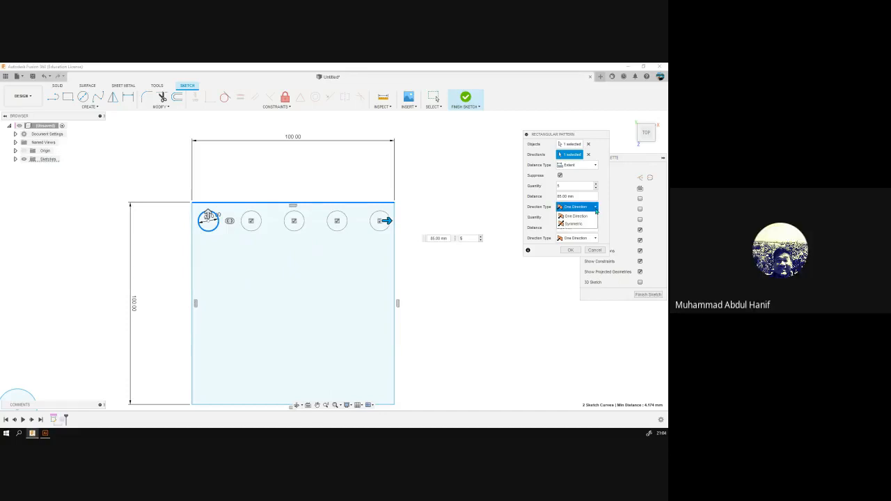
pyautogui.click(605, 211)
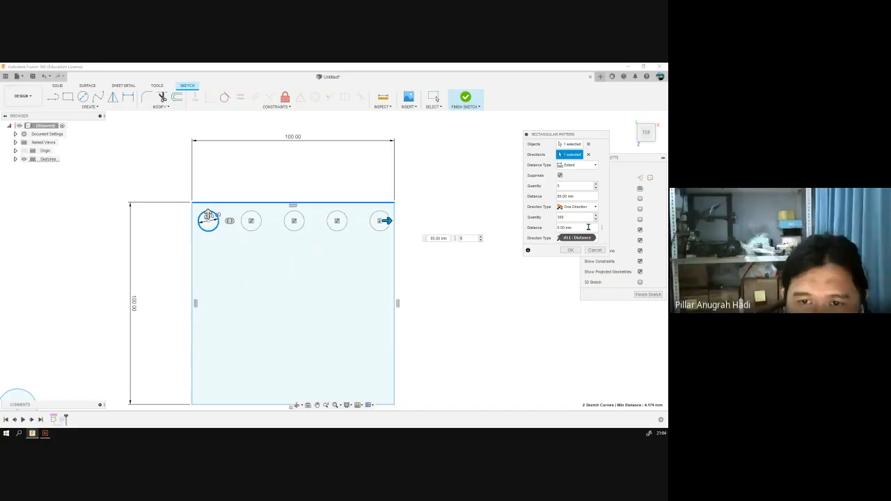
pyautogui.click(588, 227)
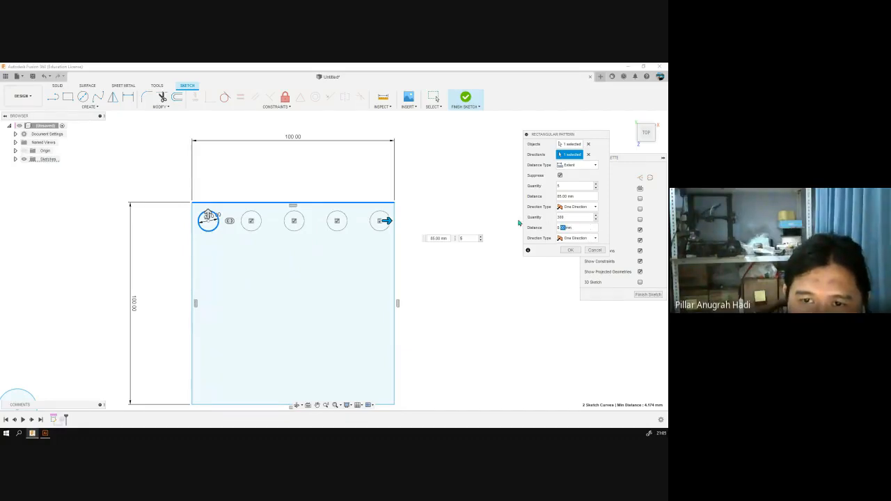
pyautogui.click(576, 226)
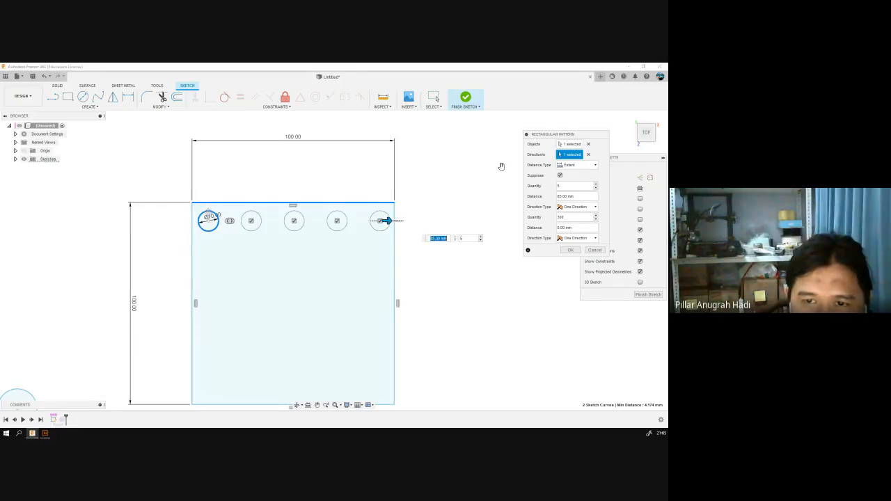
pyautogui.click(574, 165)
pyautogui.click(574, 165)
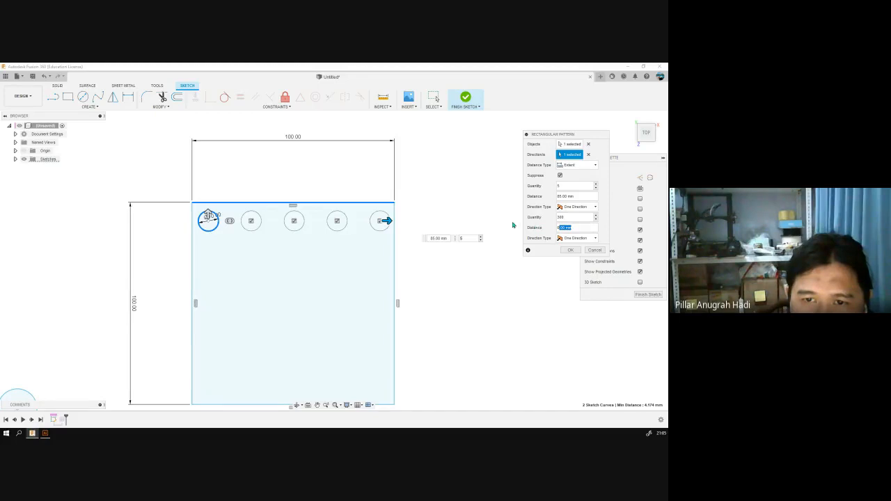
# Step: Set the pattern's second-direction quantity to 10
pyautogui.moveTo(576, 218); pyautogui.dragTo(528, 215)
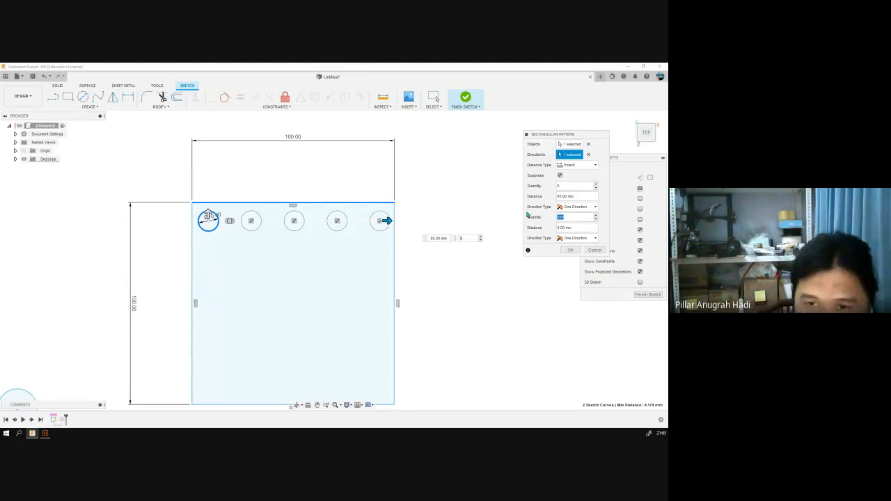
pyautogui.write('10')
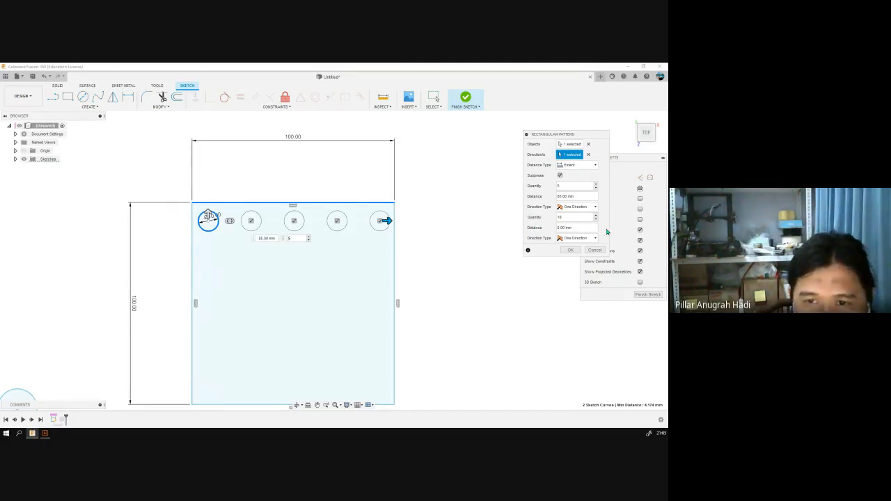
pyautogui.click(572, 227)
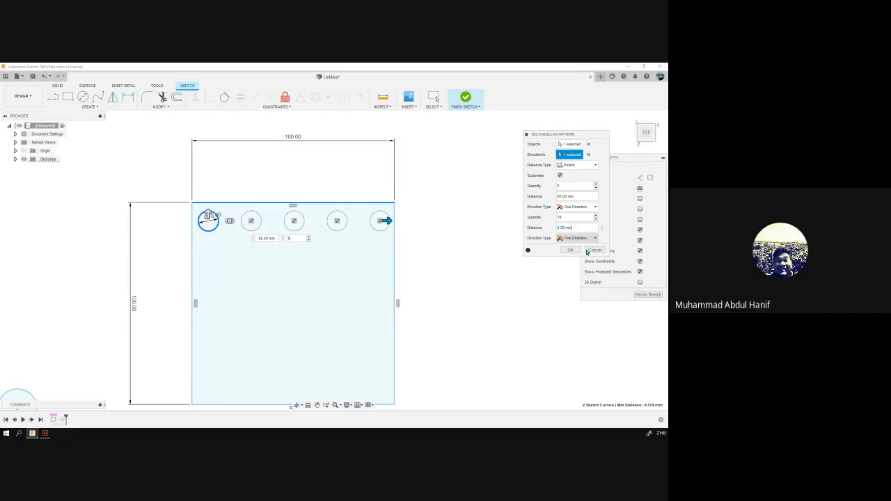
# Step: Move the pattern dialog nearer to the square and place the on-canvas value box farther below the circle row
pyautogui.moveTo(567, 136); pyautogui.dragTo(475, 169)
pyautogui.click(476, 177)
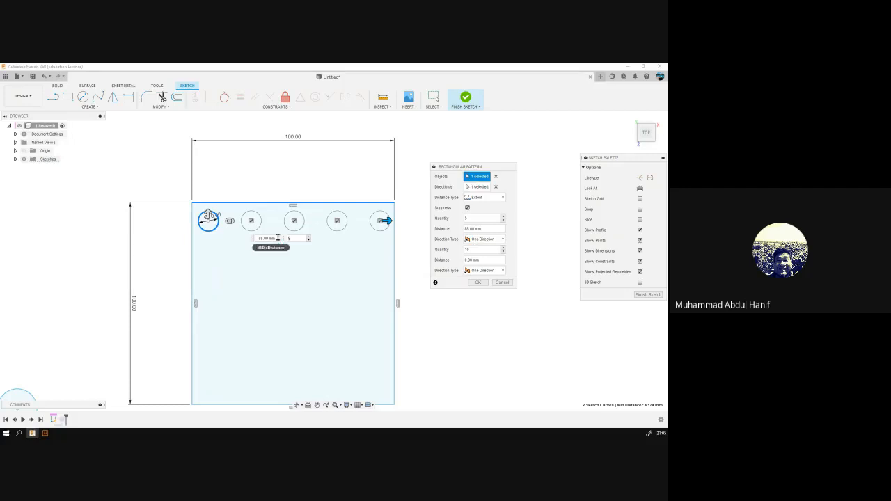
pyautogui.moveTo(253, 241); pyautogui.dragTo(247, 279)
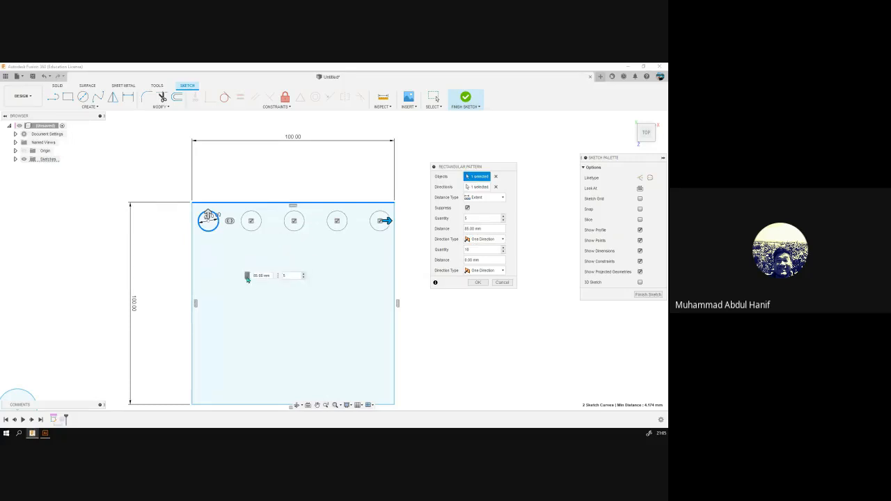
# Step: Set the pattern's first-direction quantity to 12 and its extent to 100 mm
pyautogui.moveTo(230, 222); pyautogui.dragTo(123, 246)
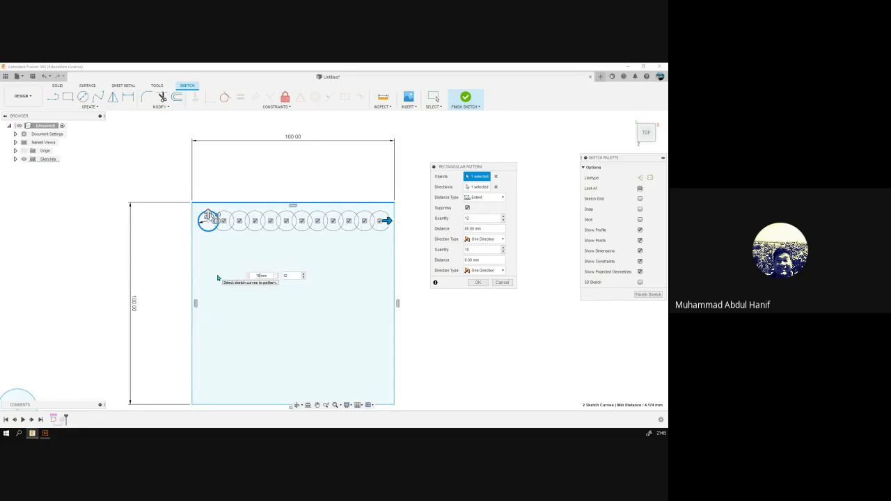
pyautogui.click(410, 221)
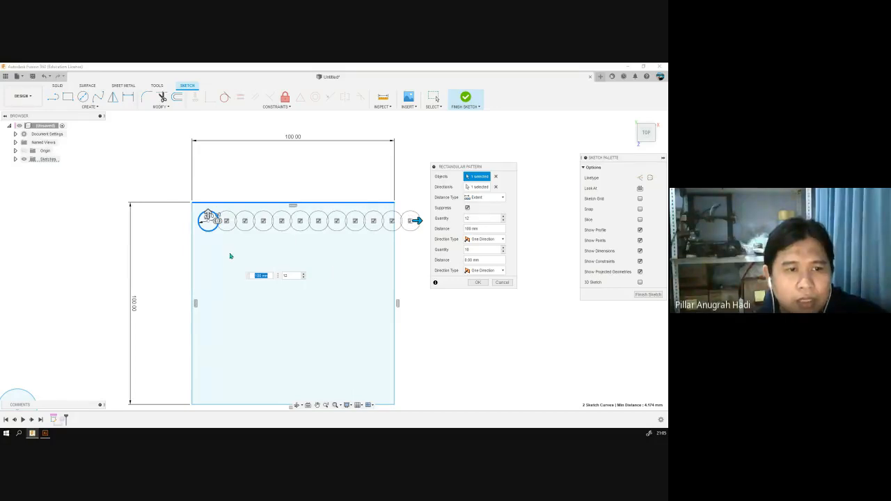
# Step: Clear the picked direction line and set the pattern's second-direction extent to 100 mm
pyautogui.click(208, 214)
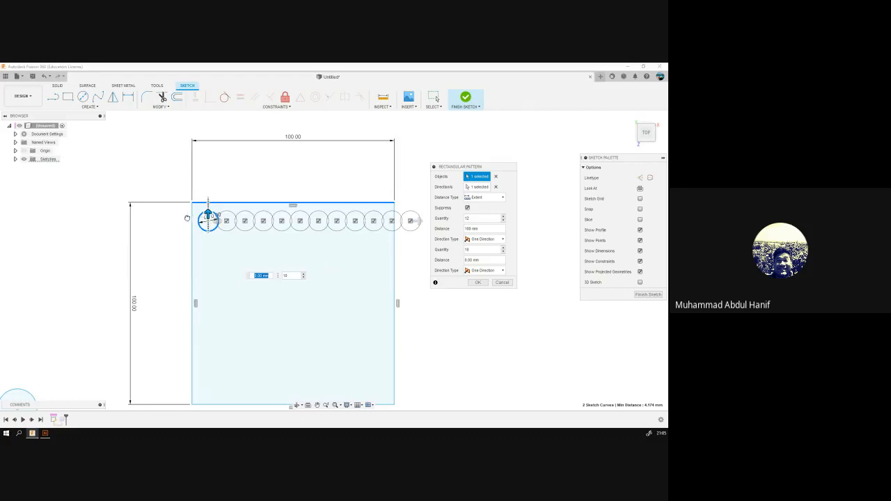
pyautogui.click(496, 187)
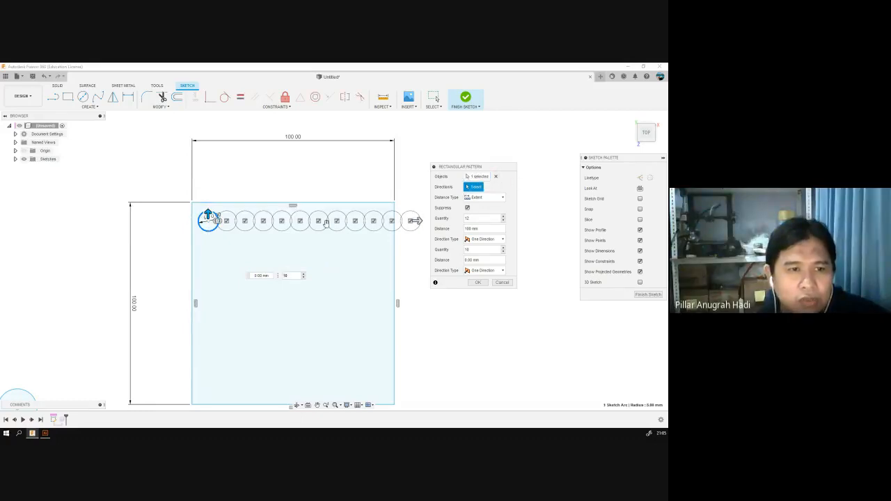
pyautogui.click(260, 276)
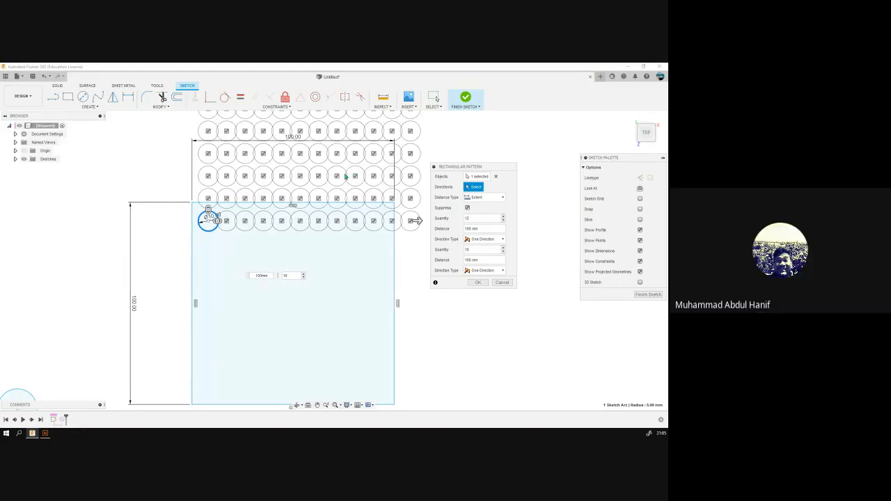
pyautogui.moveTo(346, 198)
pyautogui.mouseDown(button='middle')
pyautogui.moveTo(342, 266)
pyautogui.moveTo(286, 317)
pyautogui.mouseUp(button='middle')
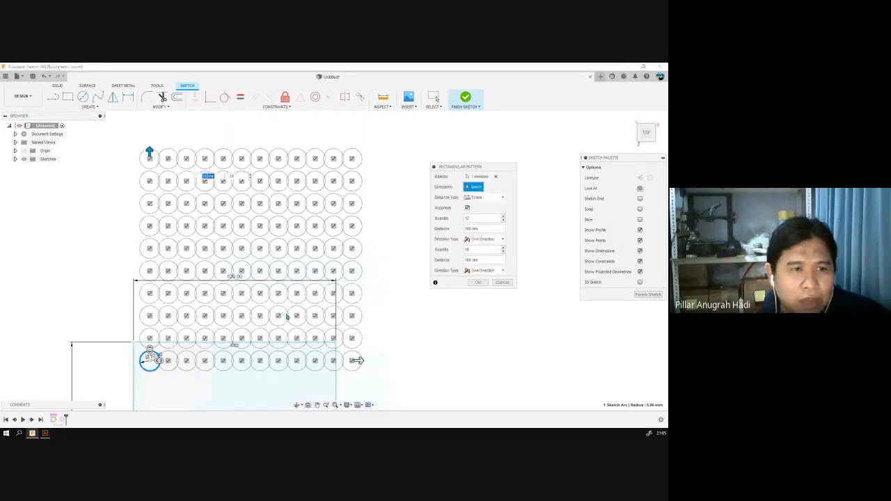
pyautogui.moveTo(378, 334)
pyautogui.mouseDown(button='middle')
pyautogui.moveTo(396, 281)
pyautogui.moveTo(374, 279)
pyautogui.mouseUp(button='middle')
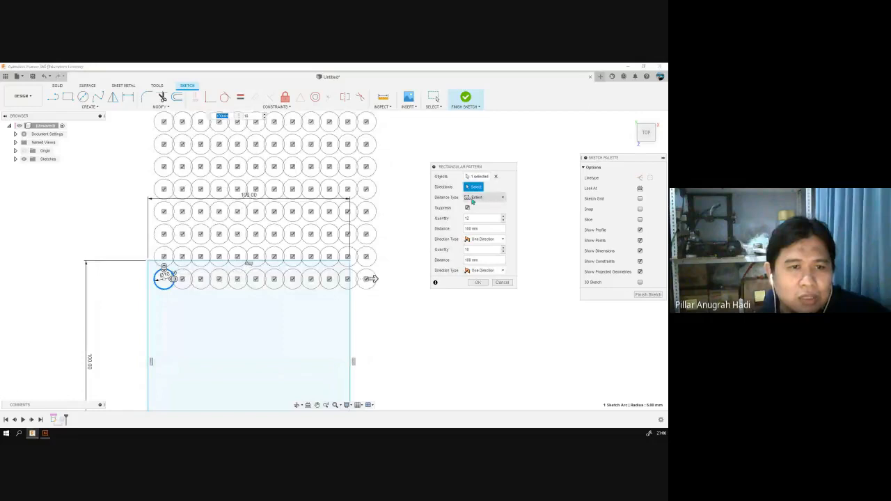
# Step: Set the pattern extent to 80 mm in both directions and the first-direction quantity to 8
pyautogui.moveTo(480, 217); pyautogui.dragTo(456, 214)
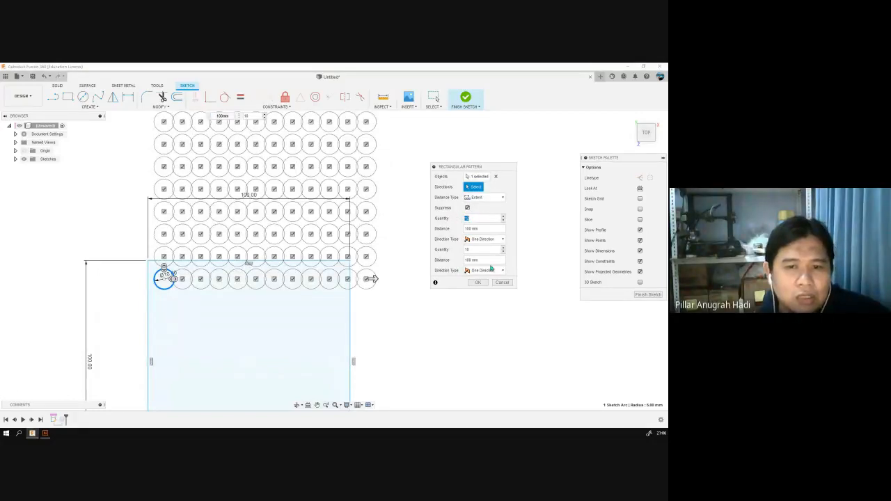
pyautogui.moveTo(478, 260); pyautogui.dragTo(434, 261)
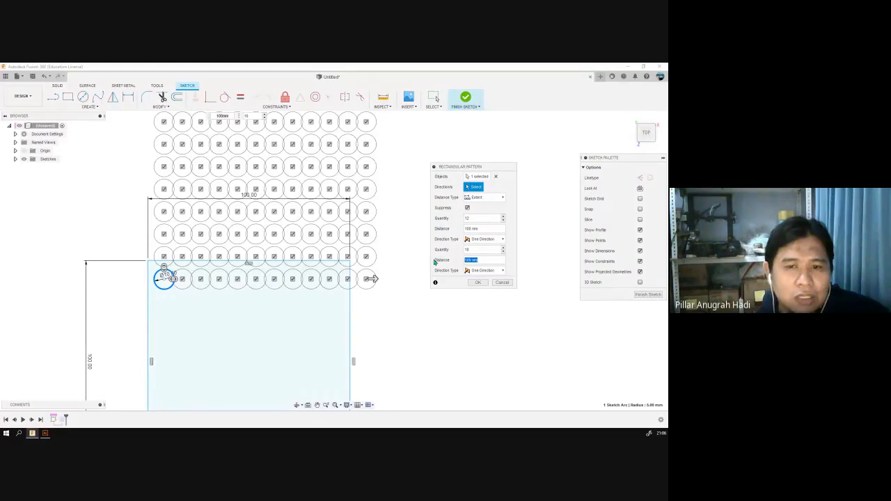
pyautogui.moveTo(479, 228); pyautogui.dragTo(427, 233)
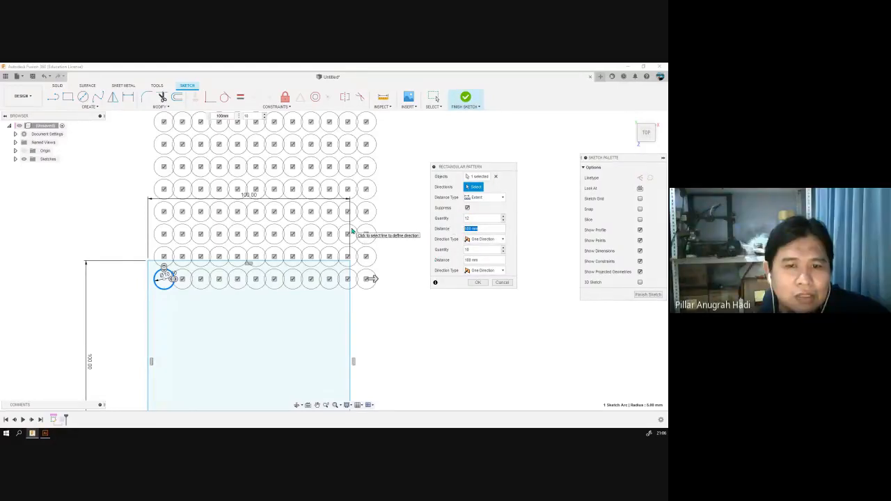
pyautogui.scroll(3, 341, 303)
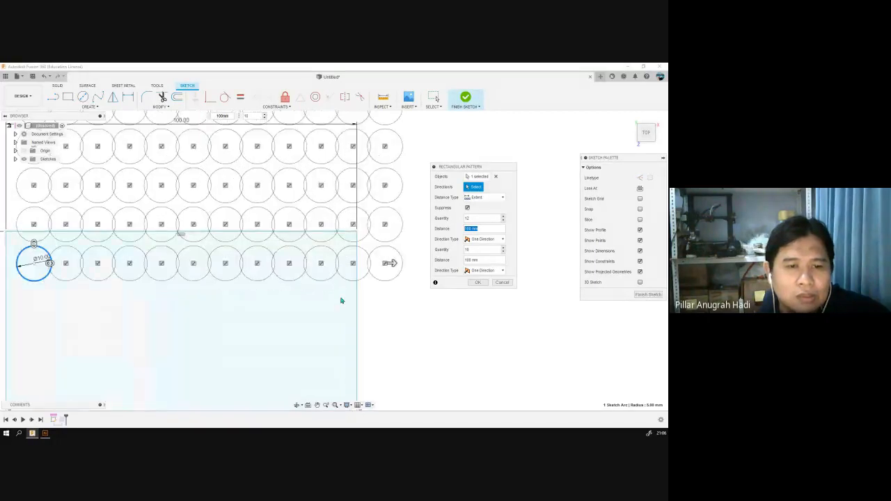
pyautogui.scroll(-4, 342, 301)
pyautogui.scroll(-2, 341, 301)
pyautogui.click(471, 229)
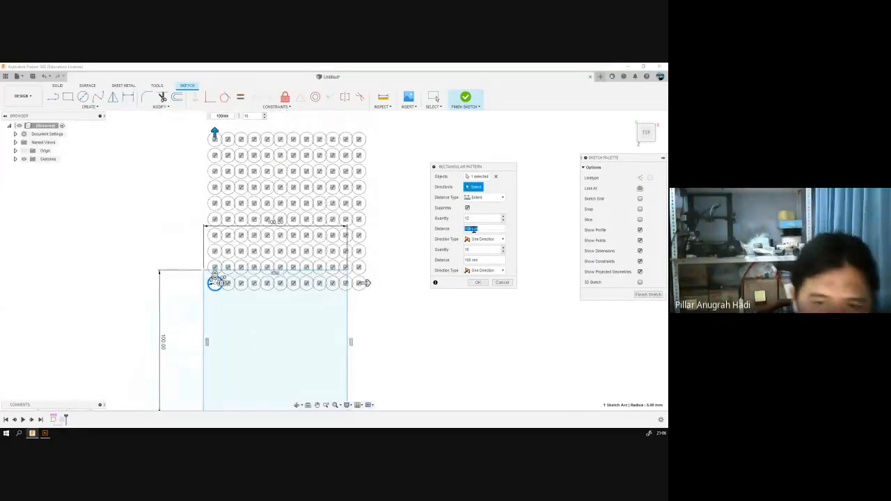
pyautogui.doubleClick(471, 230)
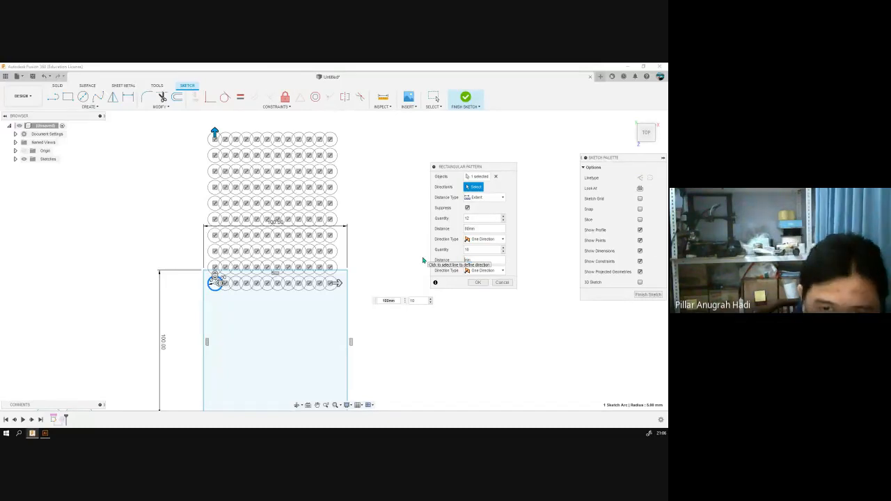
pyautogui.write('80')
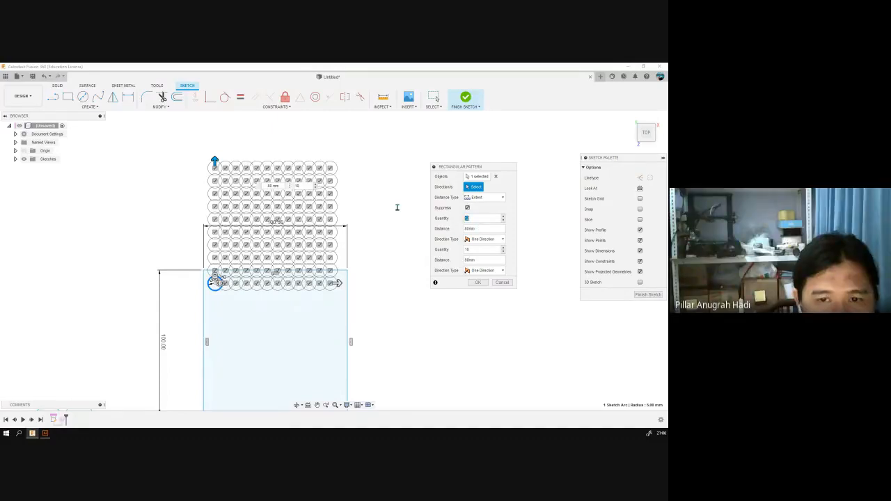
pyautogui.write('10')
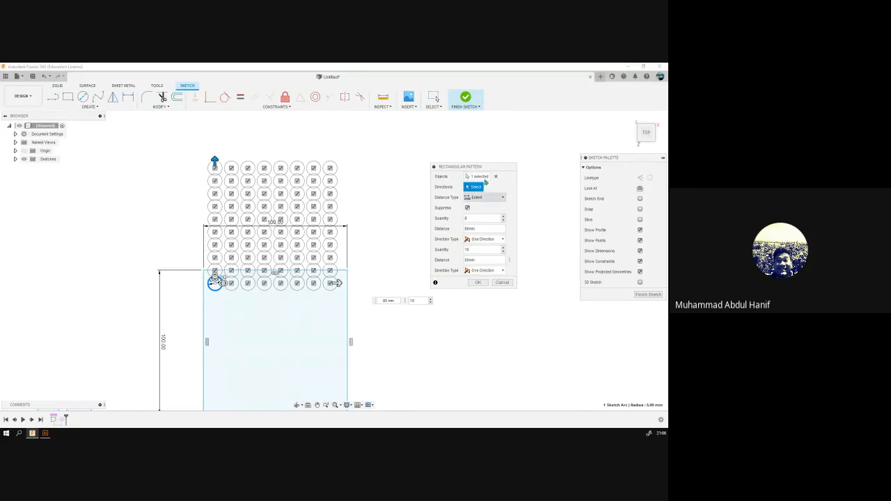
# Step: Try the Symmetric direction type for both directions of the circle pattern
pyautogui.click(467, 208)
pyautogui.click(467, 208)
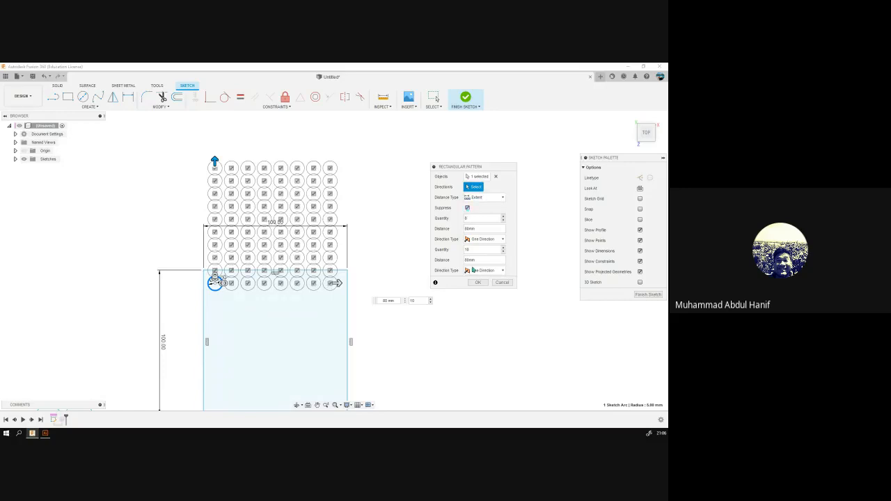
pyautogui.click(474, 270)
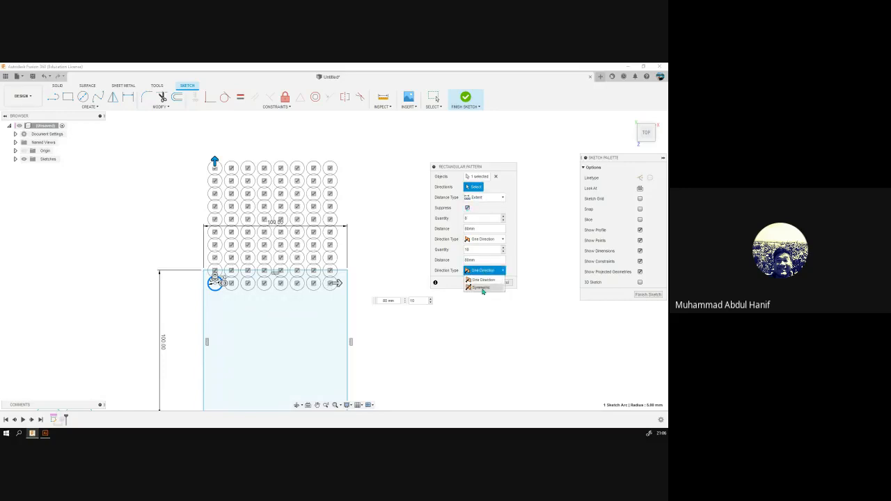
pyautogui.click(481, 287)
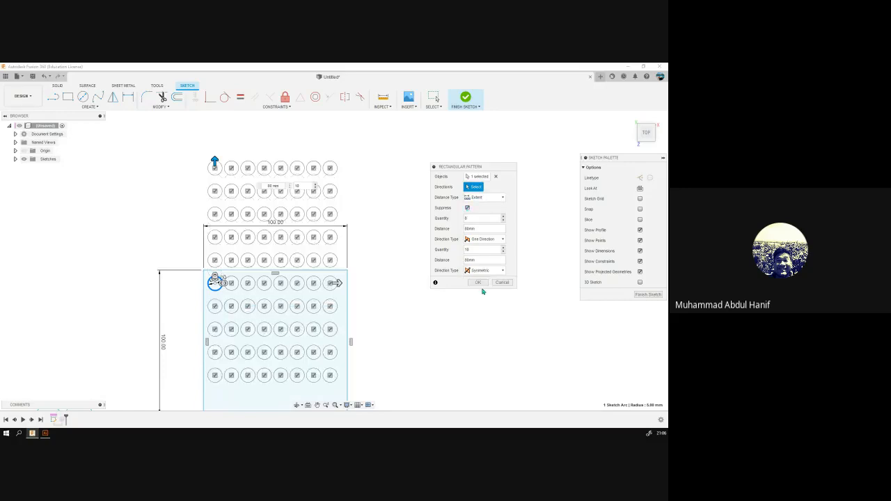
pyautogui.click(476, 240)
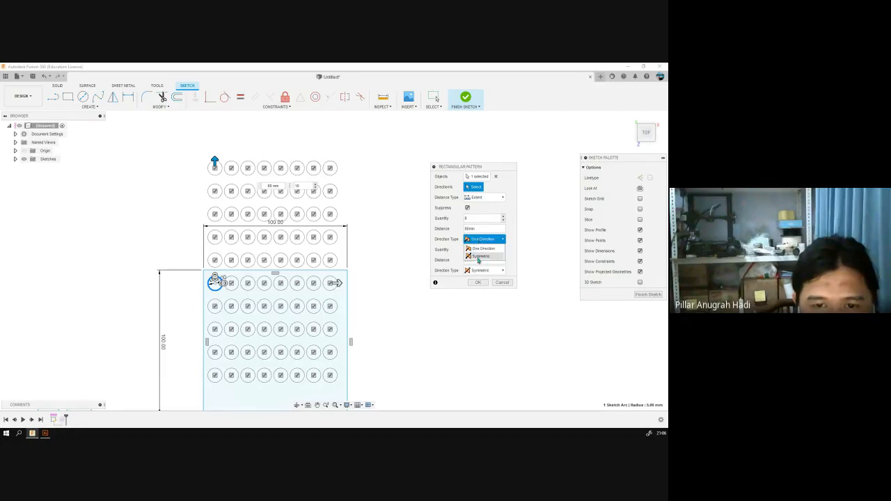
pyautogui.click(479, 257)
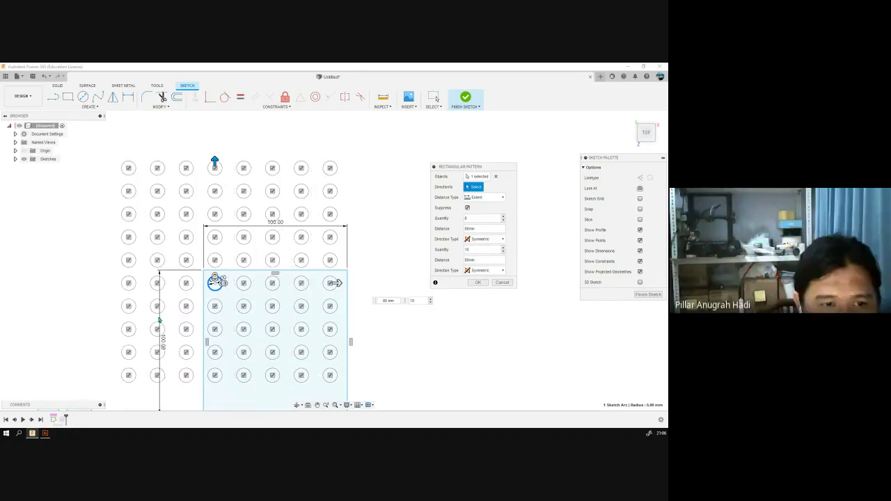
# Step: Return both pattern directions to One Direction and create the circle pattern
pyautogui.click(483, 270)
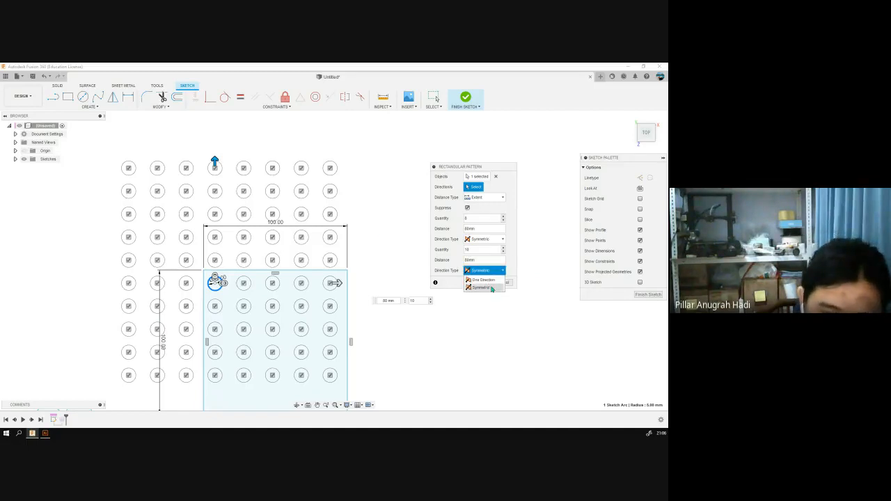
pyautogui.click(483, 279)
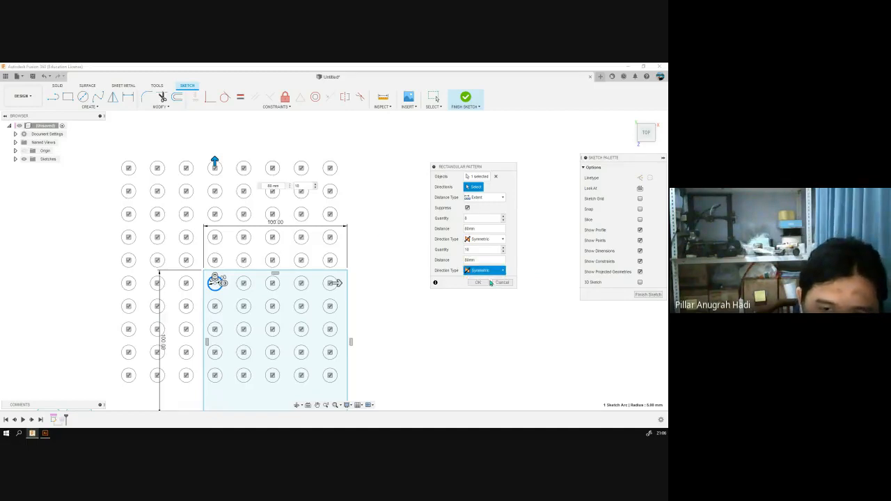
pyautogui.click(483, 239)
pyautogui.click(485, 249)
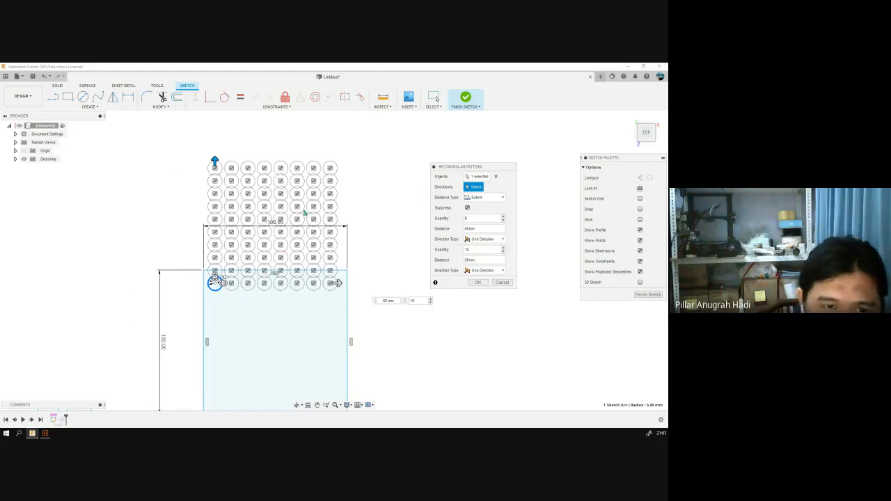
pyautogui.click(478, 283)
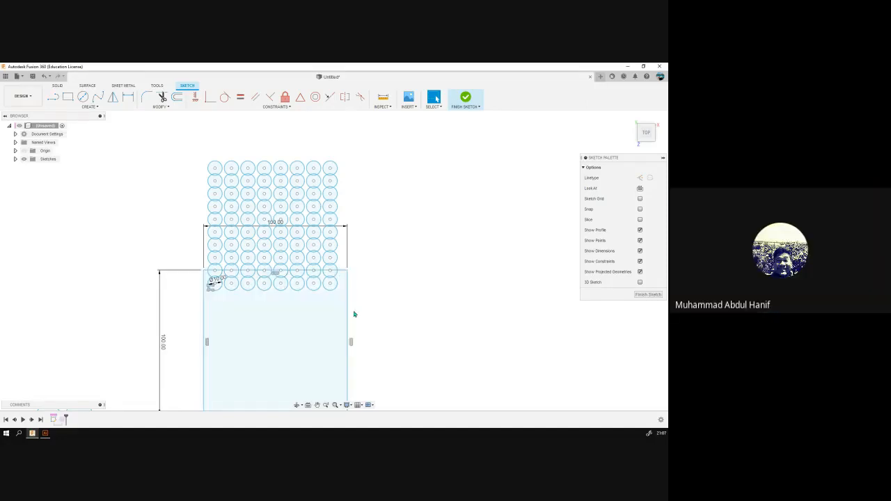
# Step: Move the 100 mm square up over the patterned circles so the whole grid lies inside it
pyautogui.moveTo(349, 319); pyautogui.dragTo(343, 203)
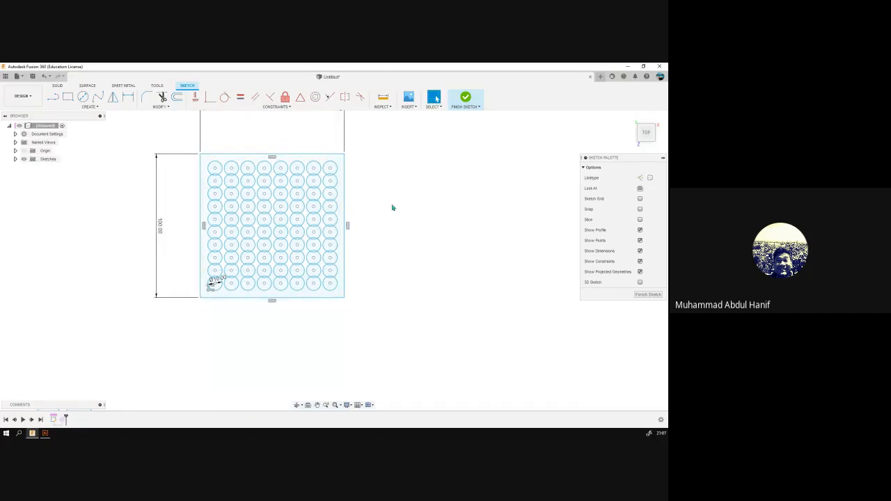
pyautogui.click(313, 182)
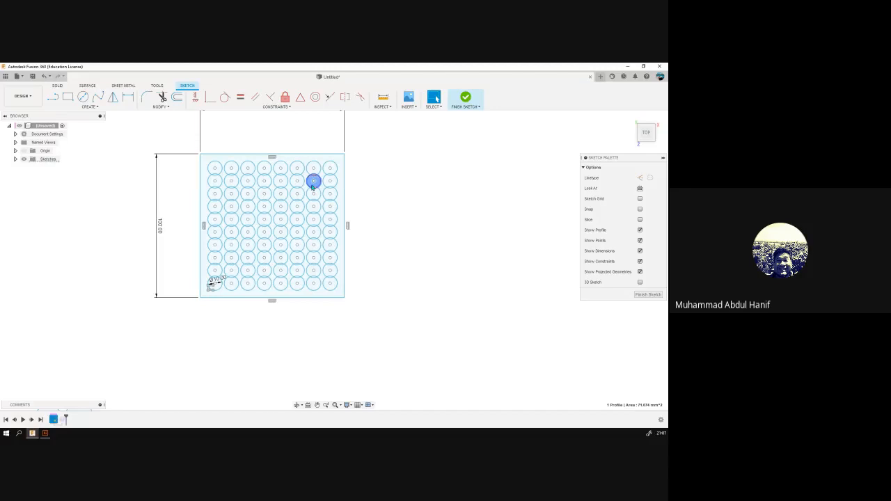
pyautogui.click(392, 176)
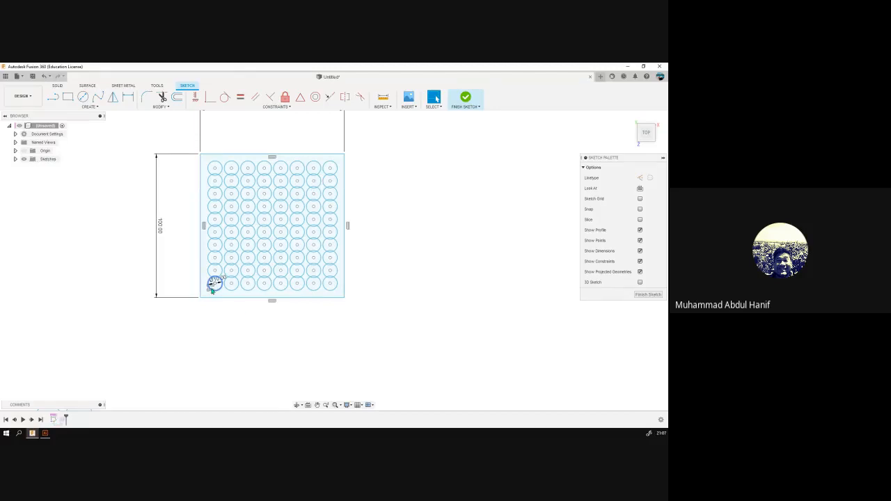
# Step: Reopen the circle pattern for editing and set the quantity to 2 in both directions
pyautogui.click(208, 291)
pyautogui.doubleClick(208, 291)
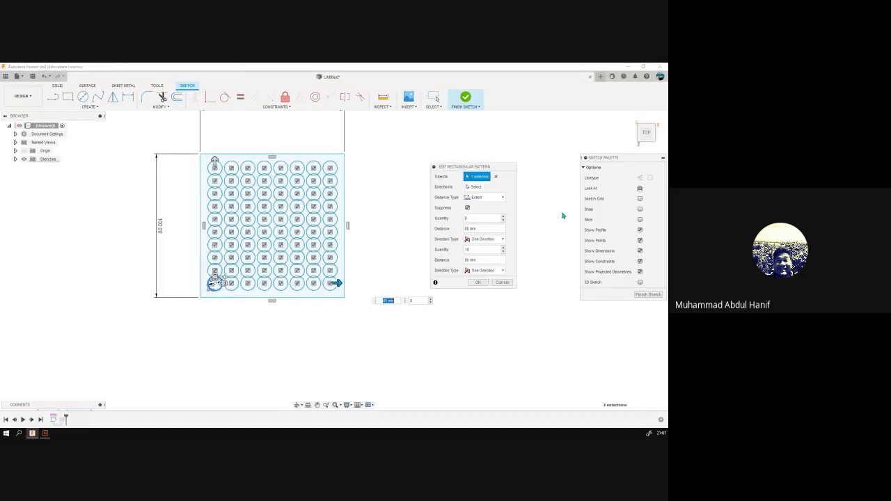
pyautogui.moveTo(488, 167); pyautogui.dragTo(500, 156)
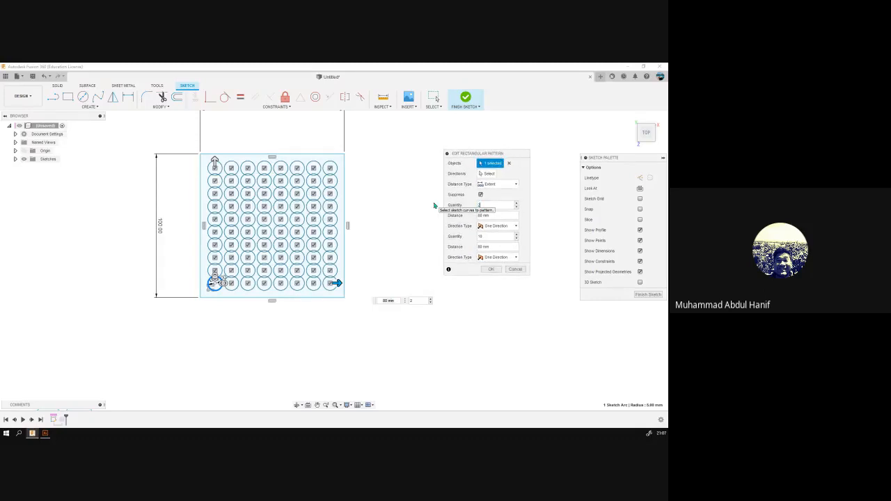
pyautogui.write('2')
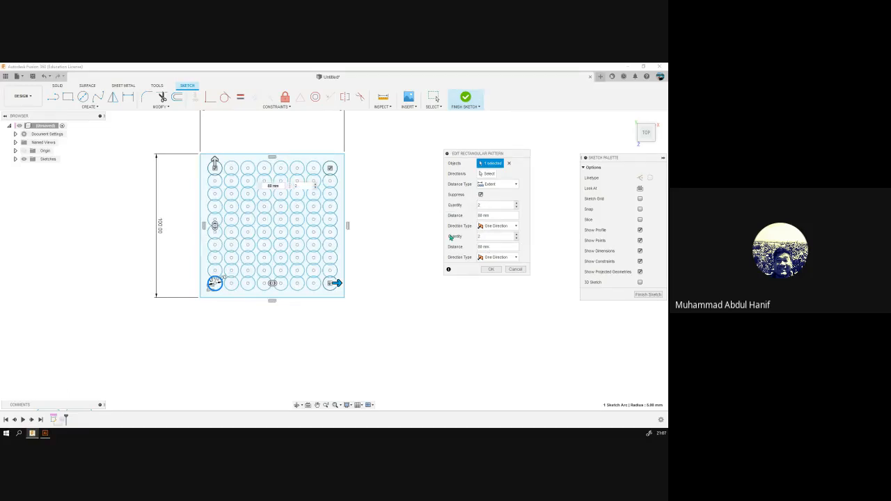
# Step: Set the extent to 100 mm in both directions and apply the edited circle pattern
pyautogui.click(522, 216)
pyautogui.click(481, 247)
pyautogui.write('10')
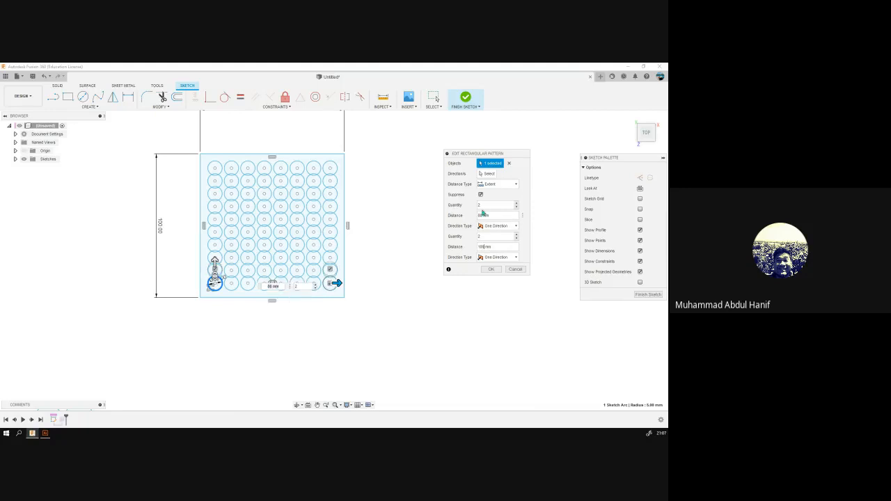
pyautogui.click(483, 205)
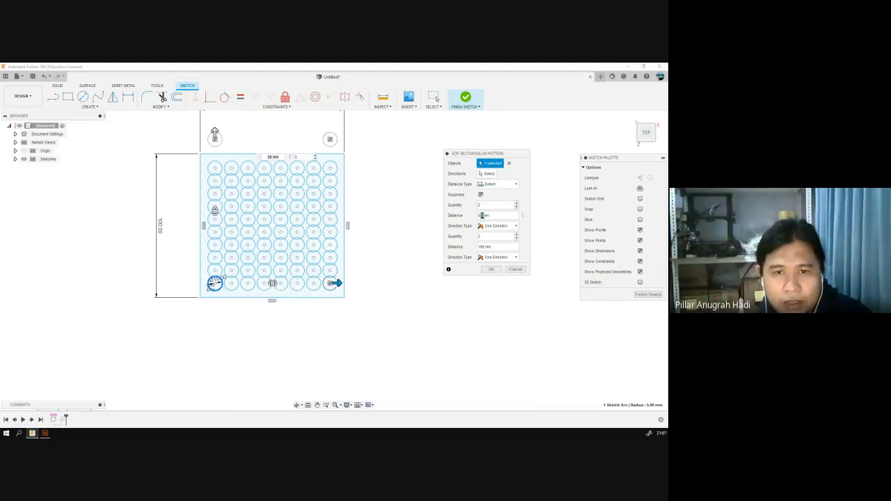
pyautogui.press('BackSpace')
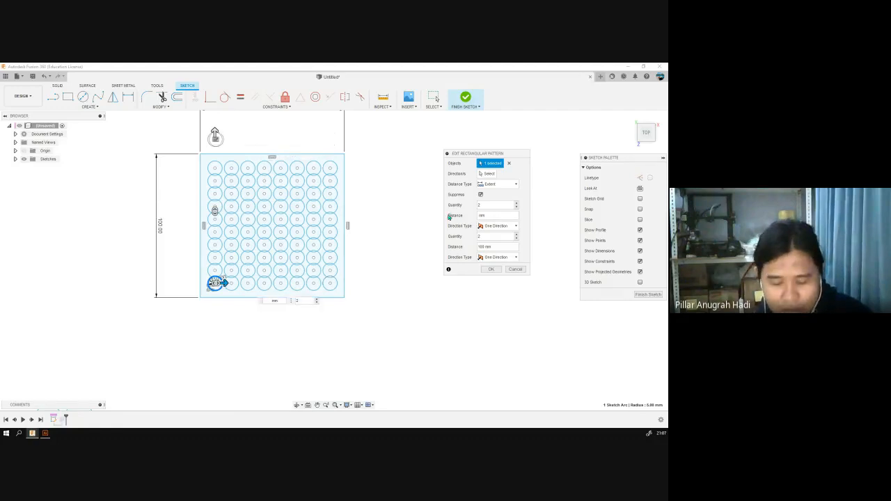
pyautogui.write('100')
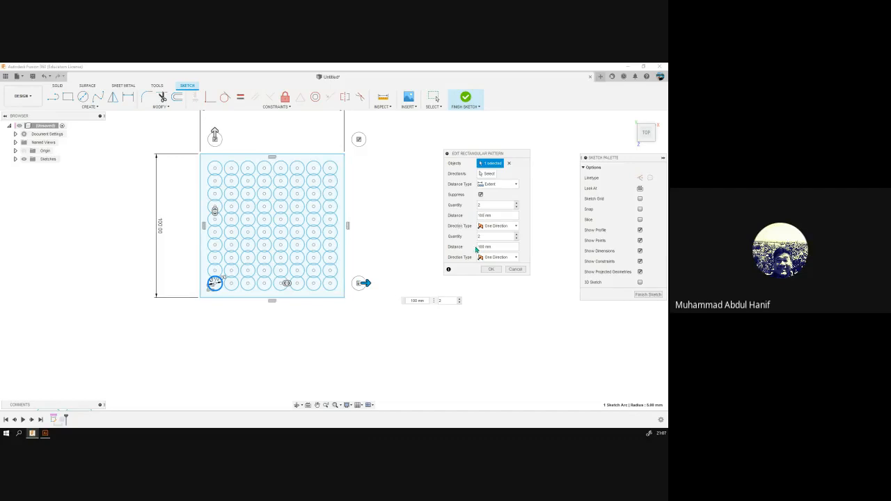
pyautogui.click(491, 269)
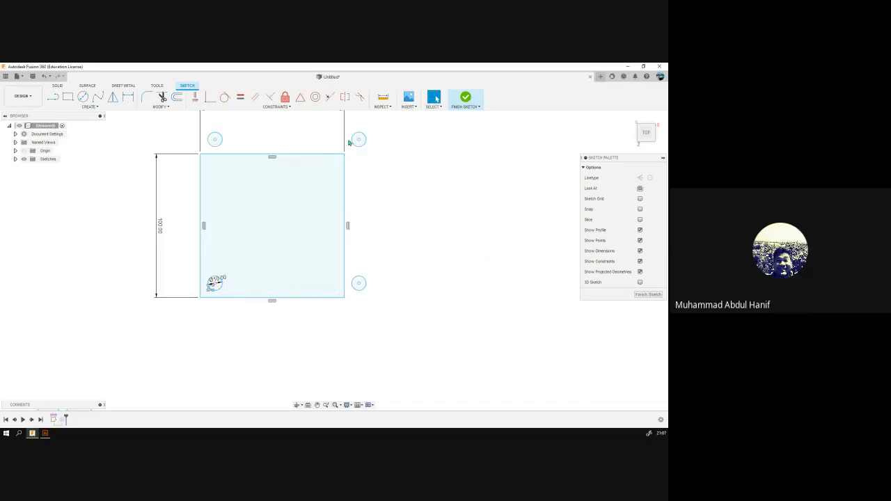
# Step: Move the 100 mm square so its corners sit on the centres of the four patterned circles
pyautogui.moveTo(345, 206); pyautogui.dragTo(360, 192)
pyautogui.press('Escape')
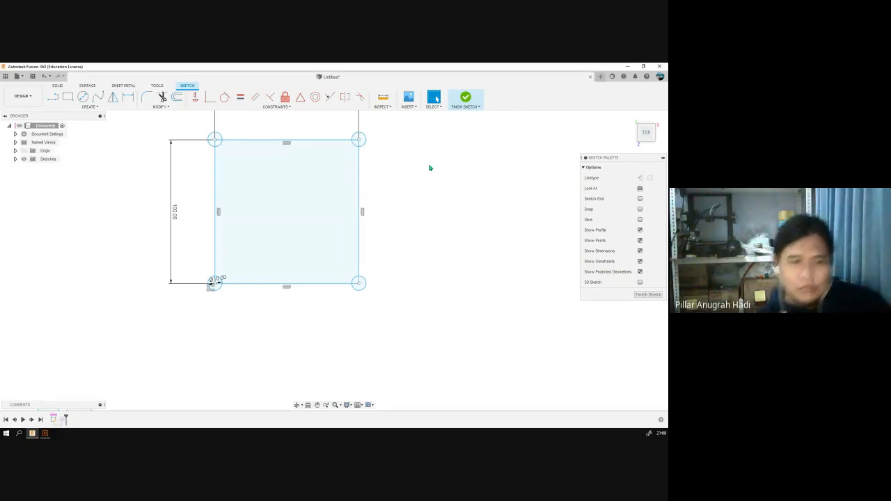
pyautogui.click(211, 291)
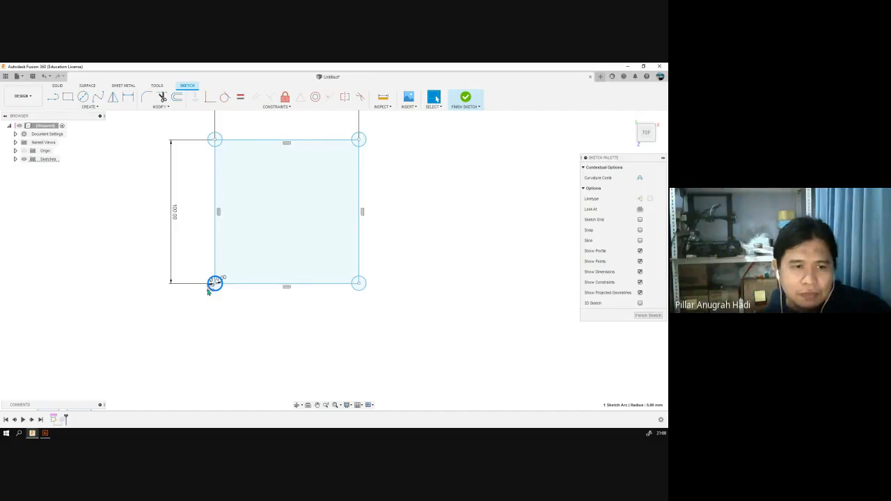
pyautogui.click(212, 287)
pyautogui.press('m')
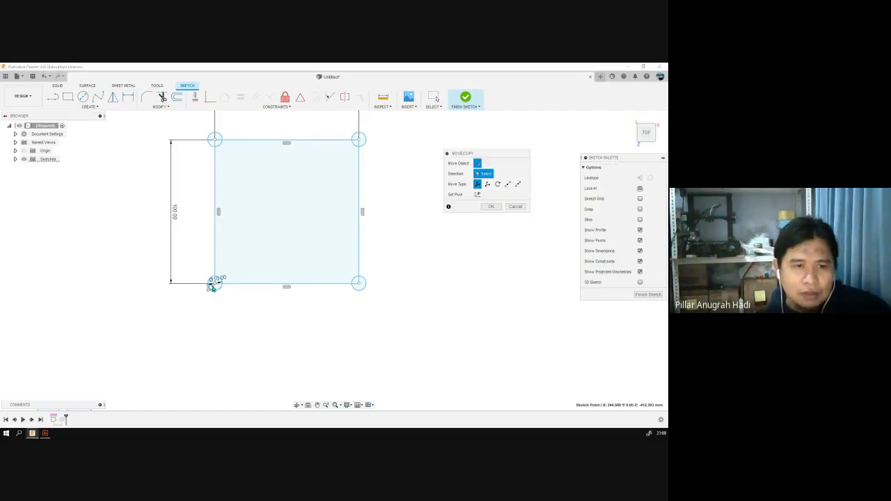
pyautogui.click(516, 280)
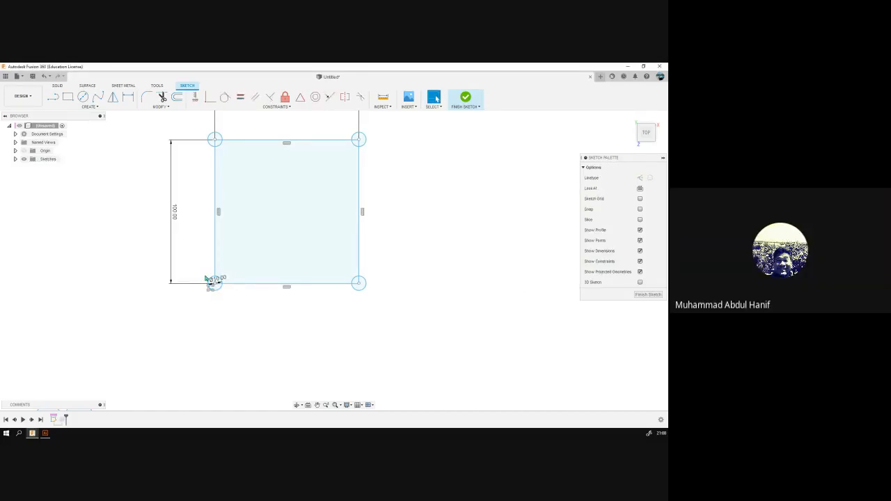
# Step: Reopen the circle pattern for editing and review its quantity and distance settings against the square
pyautogui.scroll(2, 215, 295)
pyautogui.scroll(2, 209, 264)
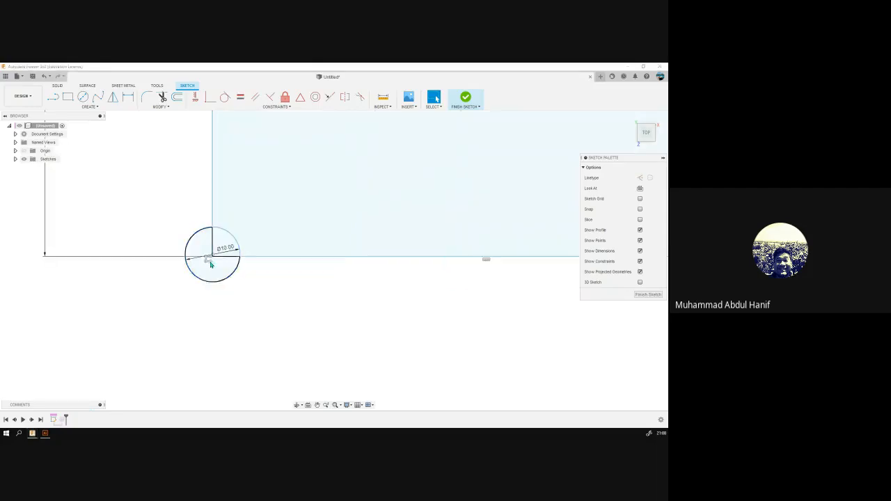
pyautogui.click(208, 262)
pyautogui.scroll(-4, 319, 321)
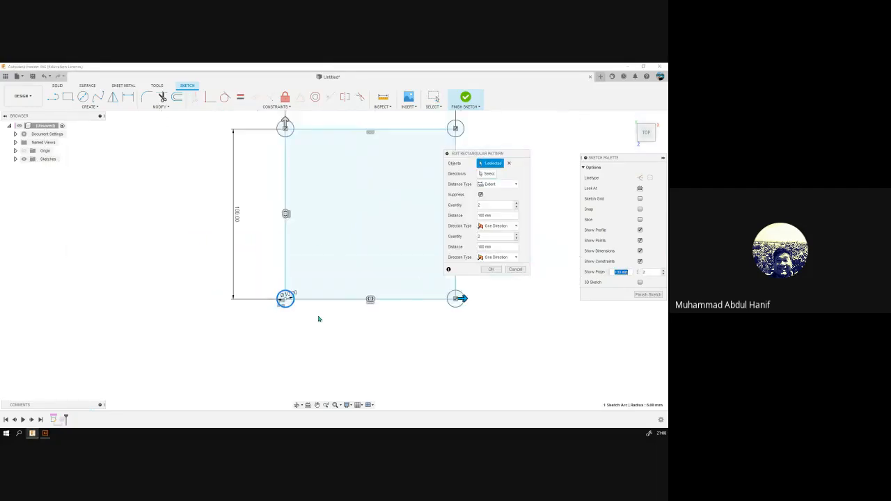
pyautogui.moveTo(321, 246); pyautogui.dragTo(241, 283, button='middle')
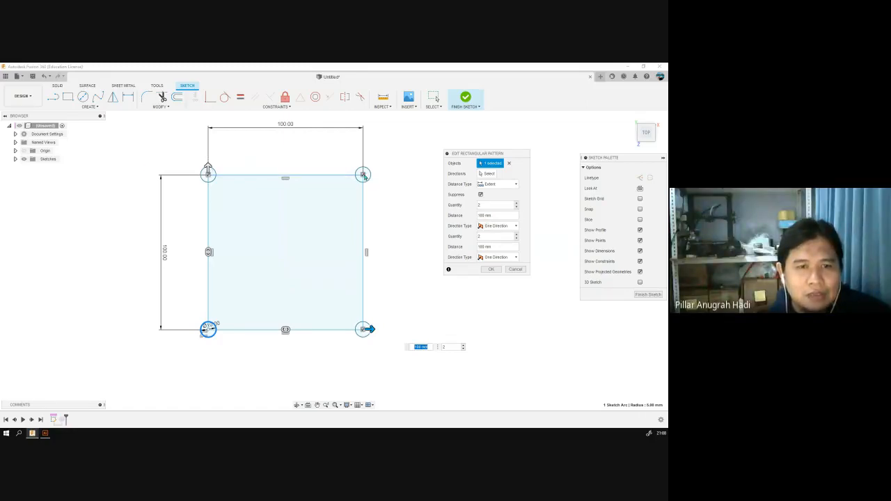
pyautogui.press('Tab')
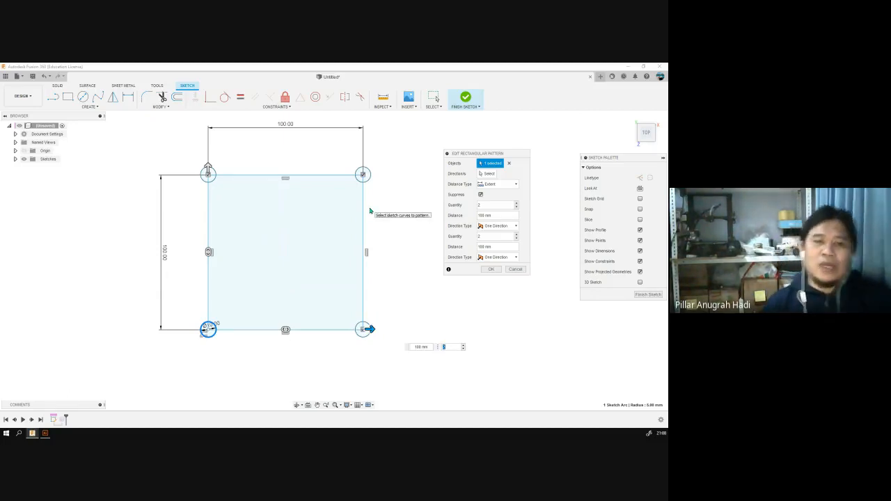
pyautogui.moveTo(481, 205); pyautogui.dragTo(470, 207)
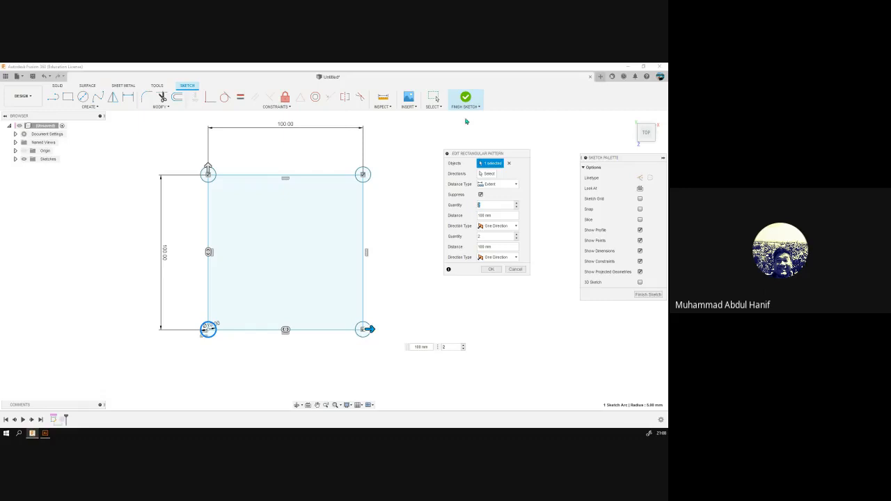
pyautogui.moveTo(480, 154); pyautogui.dragTo(462, 135)
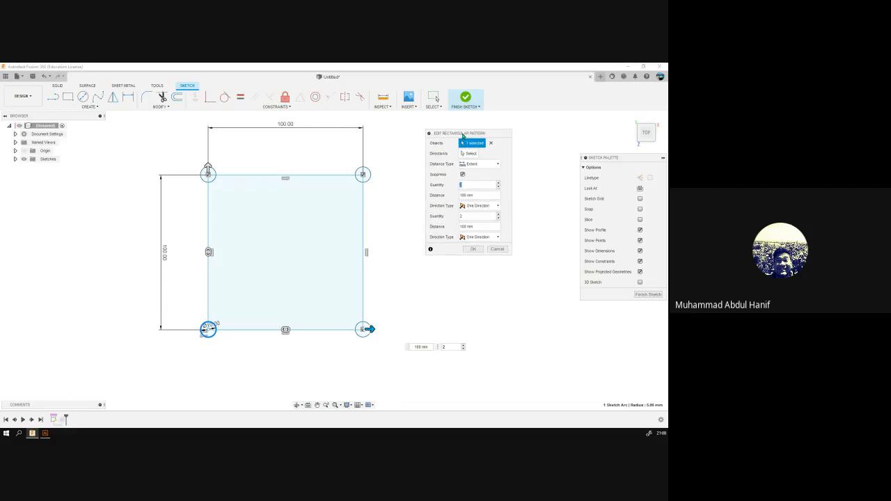
# Step: Examine how the upper-right circle's centre aligns with the square's corner, and leave the pattern edit without changes
pyautogui.scroll(6, 361, 176)
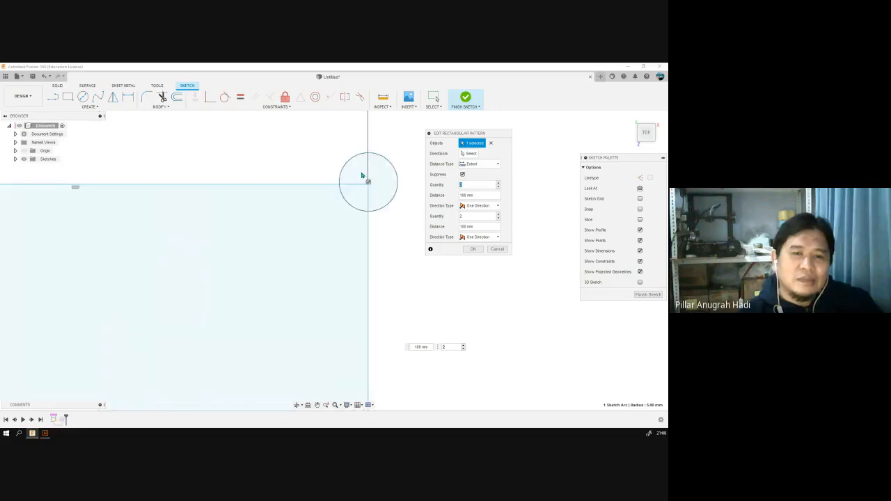
pyautogui.scroll(3, 361, 175)
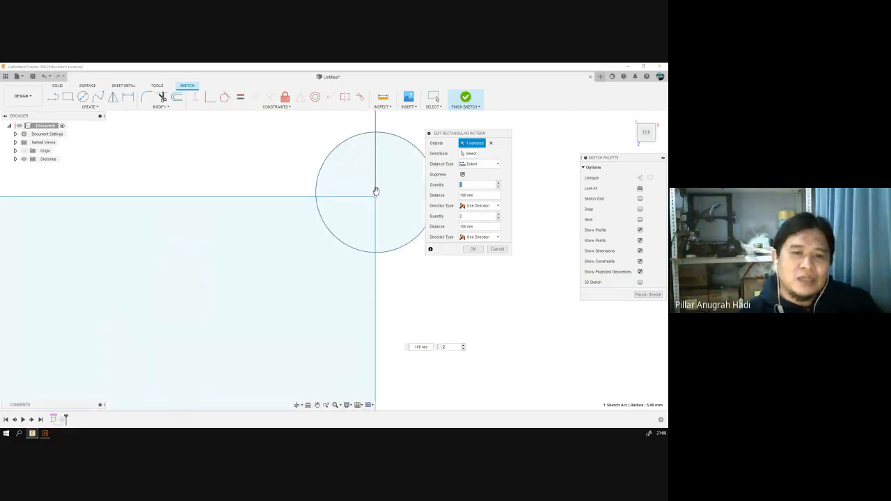
pyautogui.scroll(3, 382, 233)
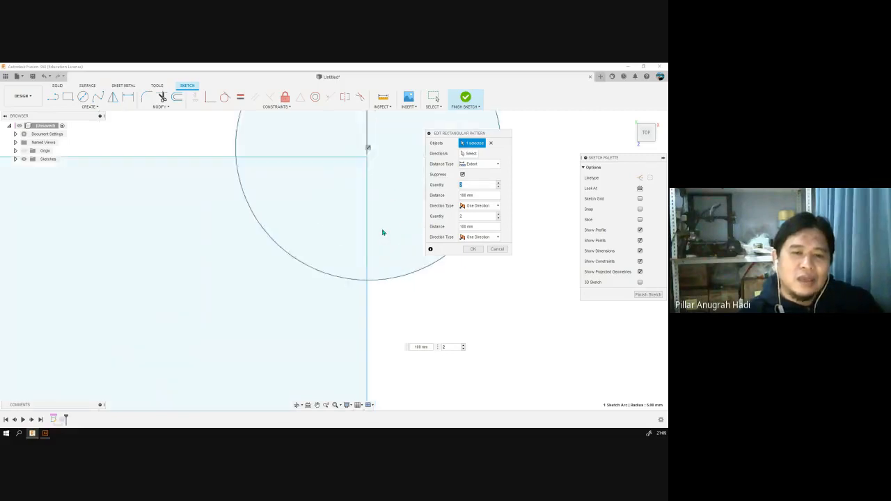
pyautogui.scroll(-8, 382, 233)
pyautogui.scroll(5, 382, 233)
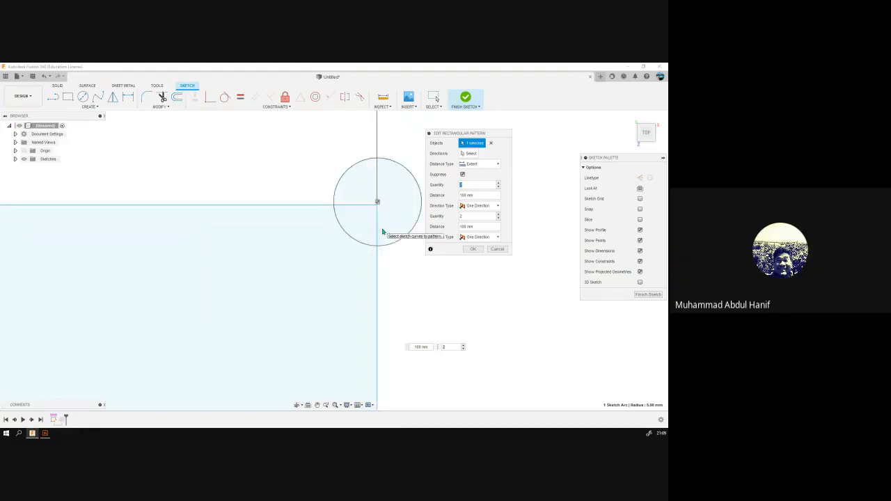
pyautogui.scroll(3, 382, 233)
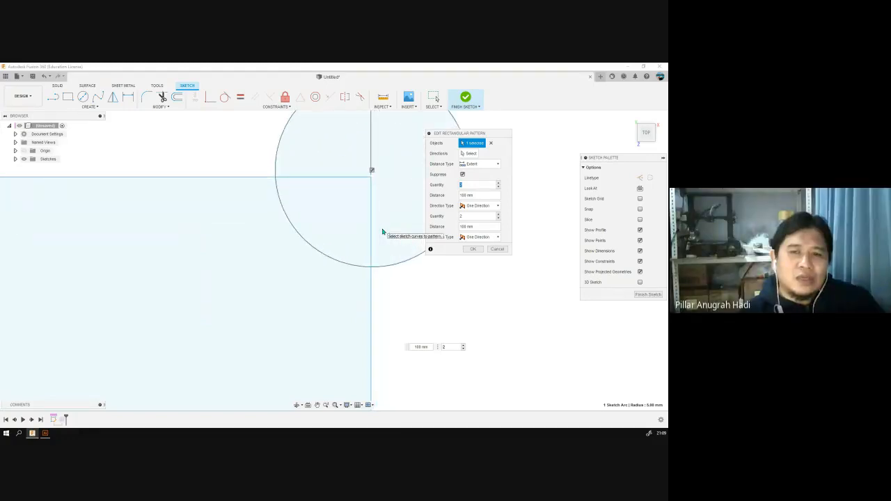
pyautogui.click(506, 250)
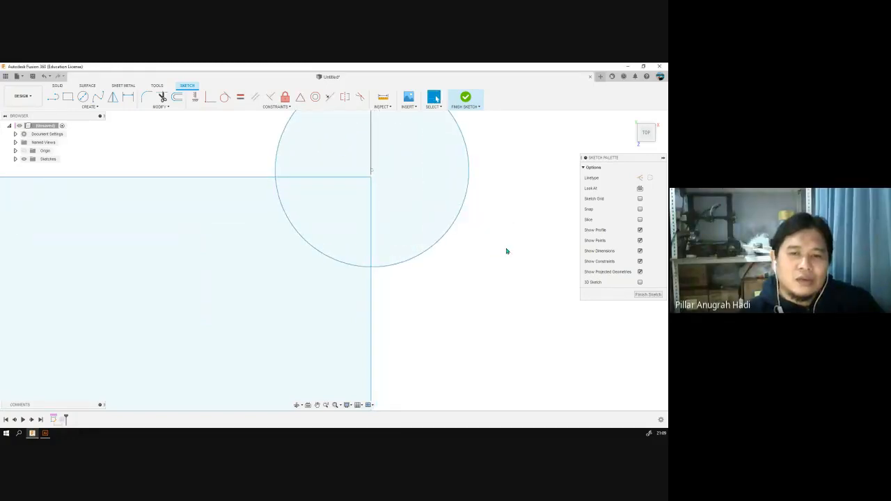
pyautogui.scroll(4, 482, 251)
pyautogui.scroll(-4, 481, 251)
pyautogui.scroll(-8, 481, 249)
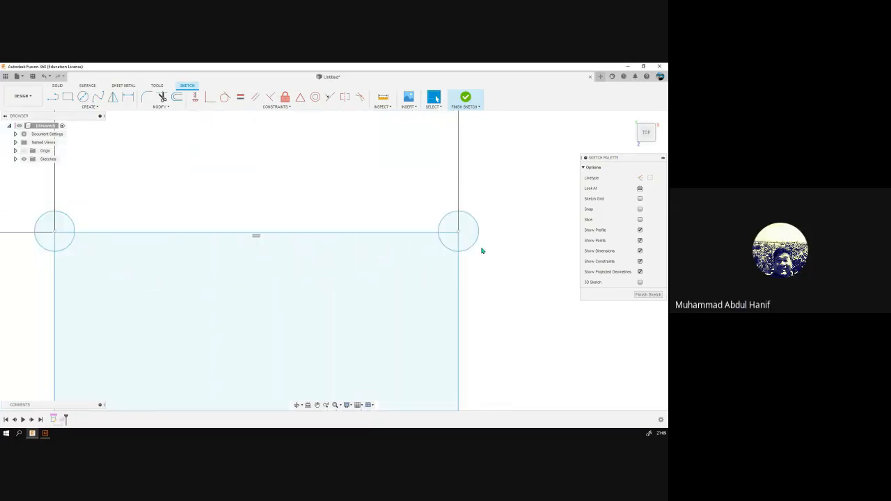
# Step: Sketch a circle about 34 mm in diameter in the empty area above the square
pyautogui.scroll(3, 290, 225)
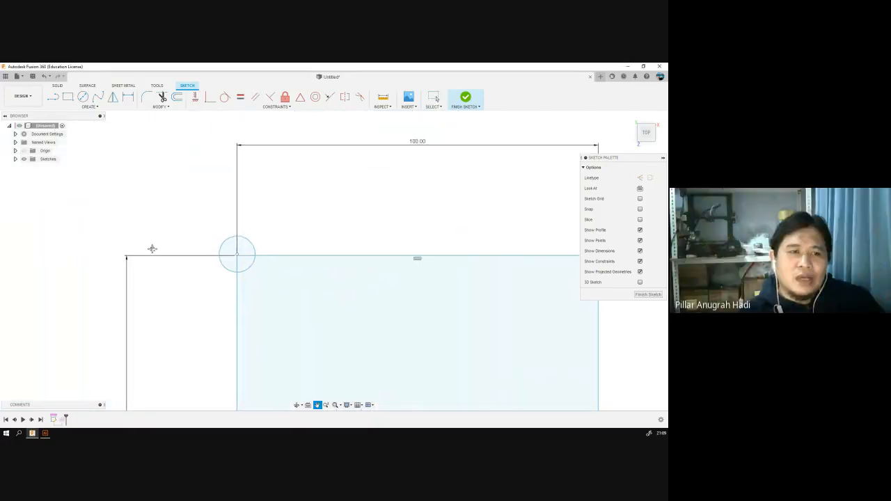
pyautogui.moveTo(148, 182); pyautogui.dragTo(151, 261, button='middle')
pyautogui.scroll(-4, 152, 258)
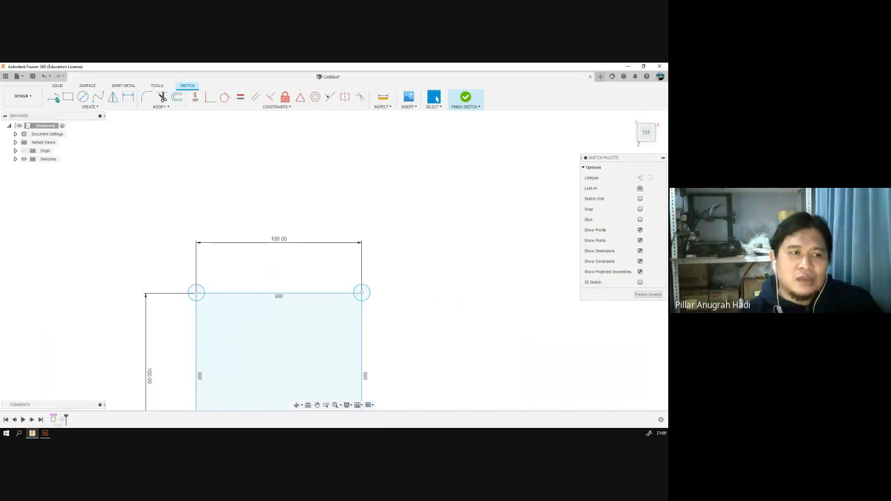
pyautogui.click(82, 97)
pyautogui.click(218, 177)
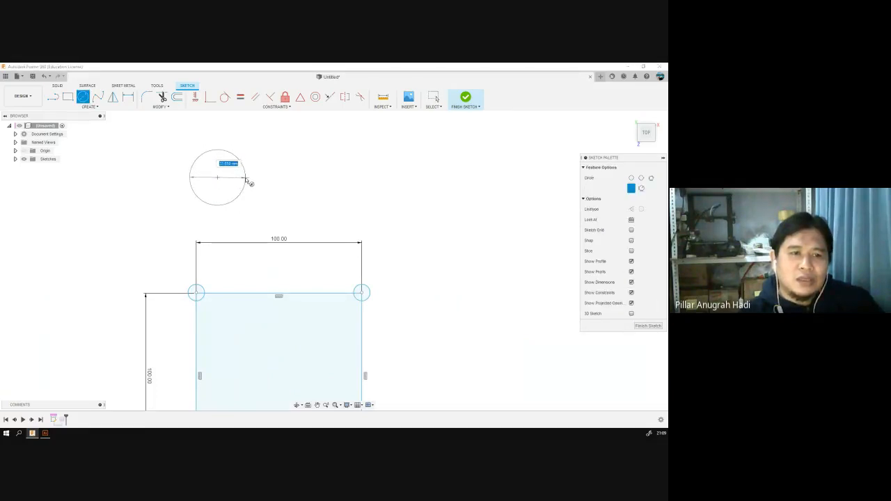
pyautogui.click(245, 179)
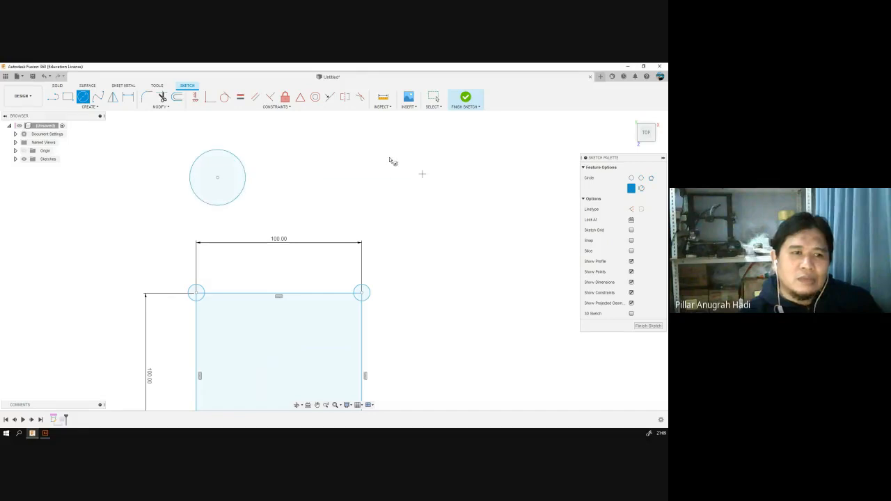
# Step: Place a sketch point on the left edge of the new circle, level with its centre
pyautogui.click(62, 111)
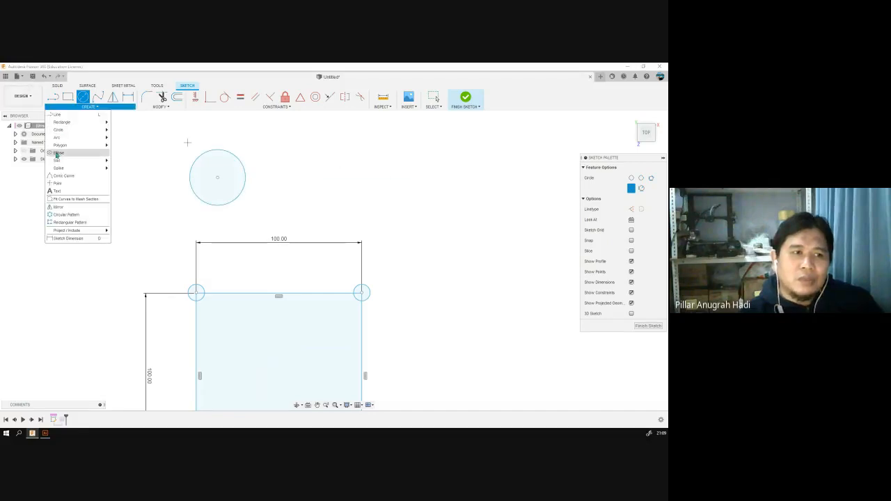
pyautogui.click(57, 191)
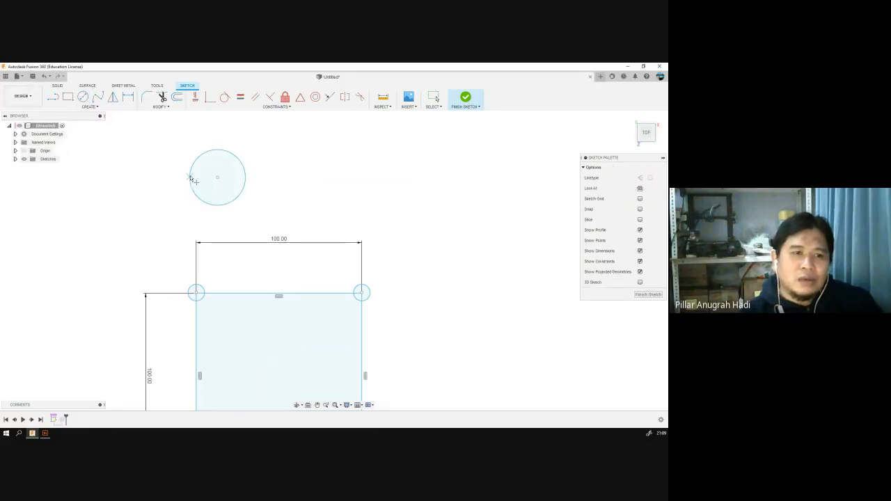
pyautogui.click(189, 178)
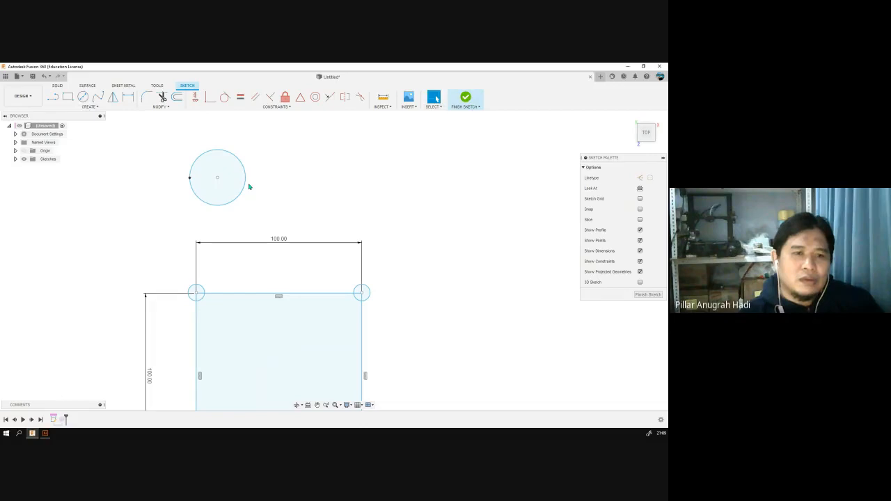
# Step: Try enlarging the new circle to a radius of about 55 mm and undo the change
pyautogui.moveTo(248, 187); pyautogui.dragTo(309, 187)
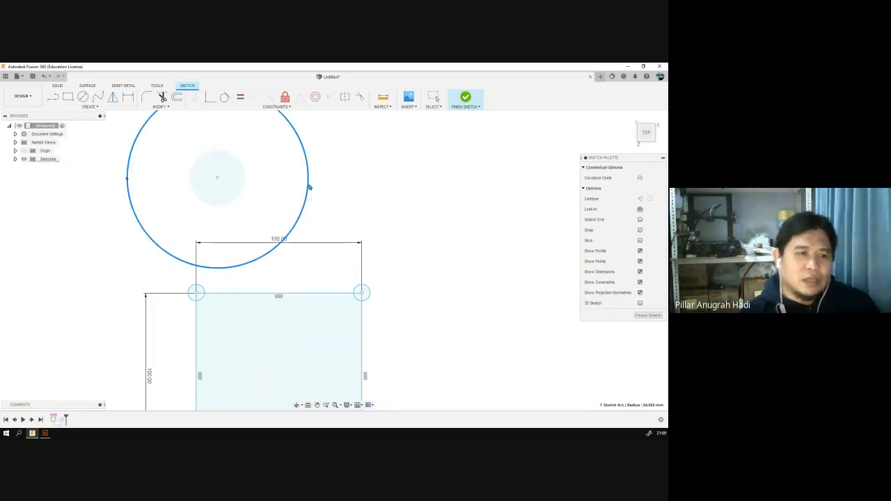
pyautogui.hotkey('ctrl', 'z')
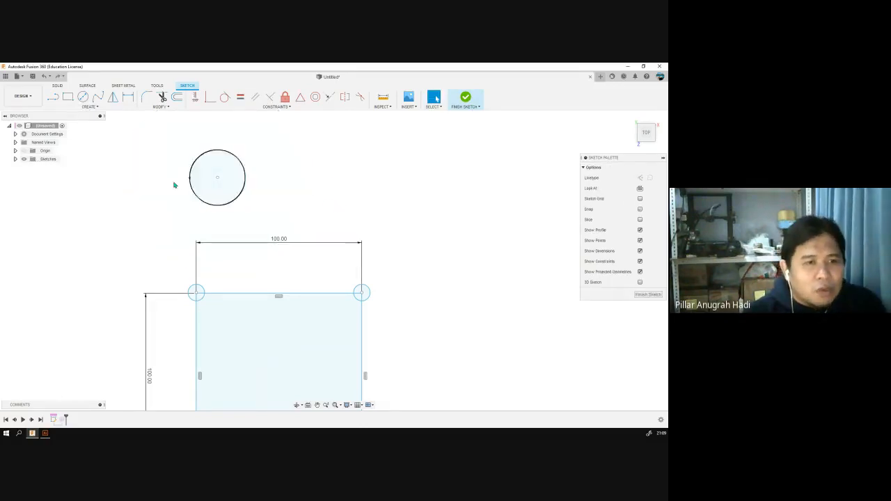
# Step: Try a horizontal rectangular pattern of the circle's edge point with an extent of about 100 mm, and cancel it
pyautogui.click(188, 179)
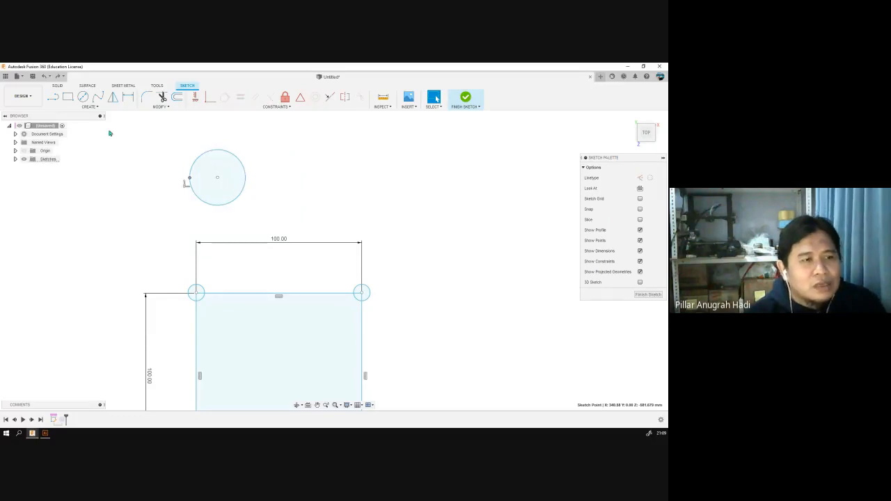
pyautogui.click(57, 108)
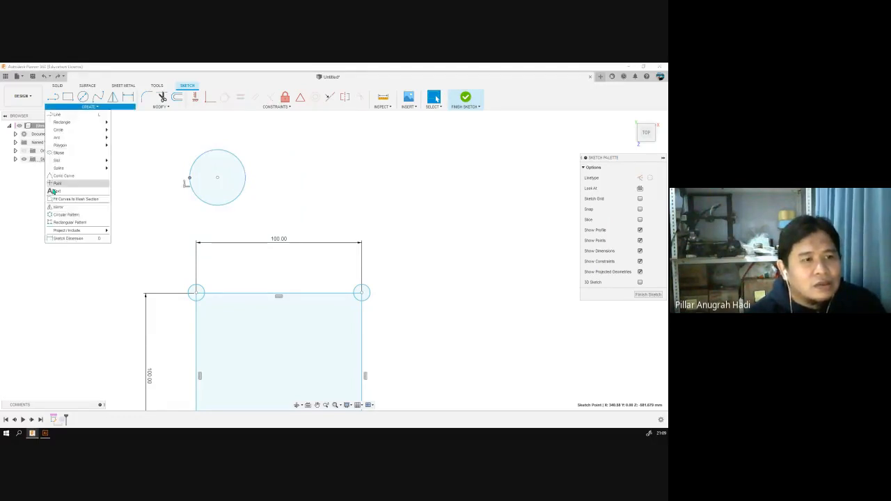
pyautogui.click(62, 222)
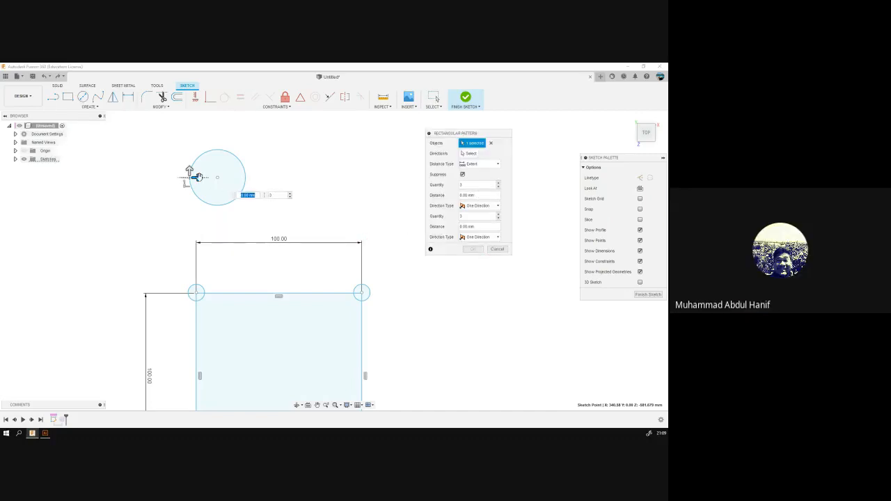
pyautogui.moveTo(197, 178); pyautogui.dragTo(362, 178)
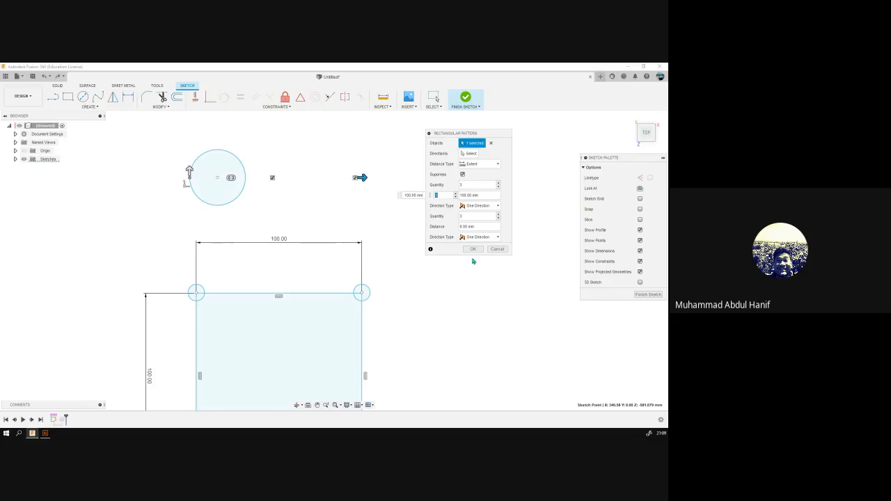
pyautogui.click(498, 249)
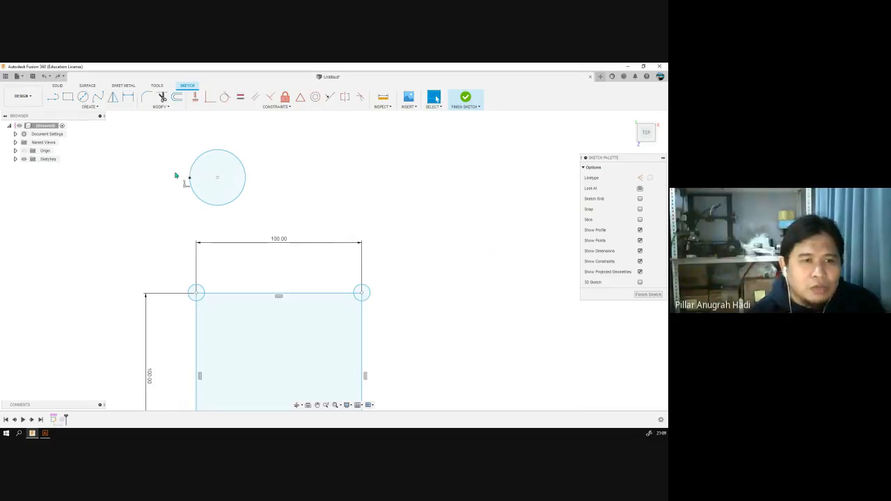
# Step: Shift the new circle to the right by moving the point on its edge
pyautogui.moveTo(187, 179)
pyautogui.mouseDown()
pyautogui.moveTo(190, 207)
pyautogui.moveTo(294, 200)
pyautogui.mouseUp()
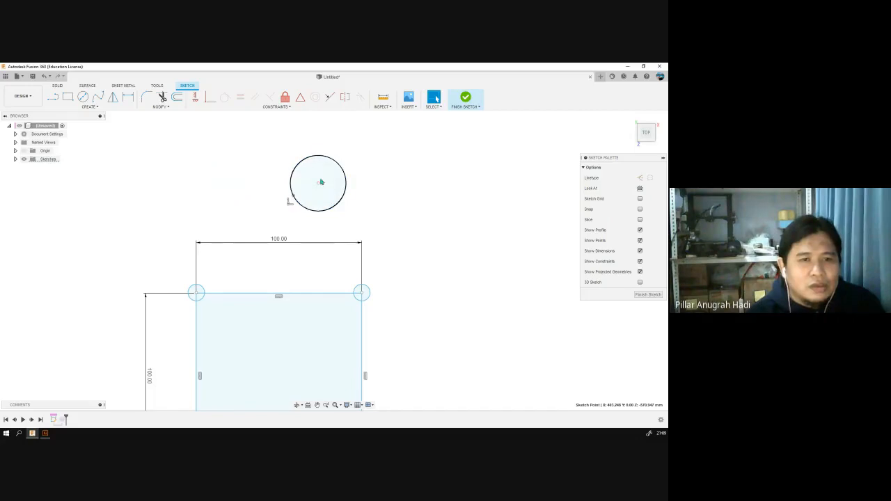
pyautogui.press('m')
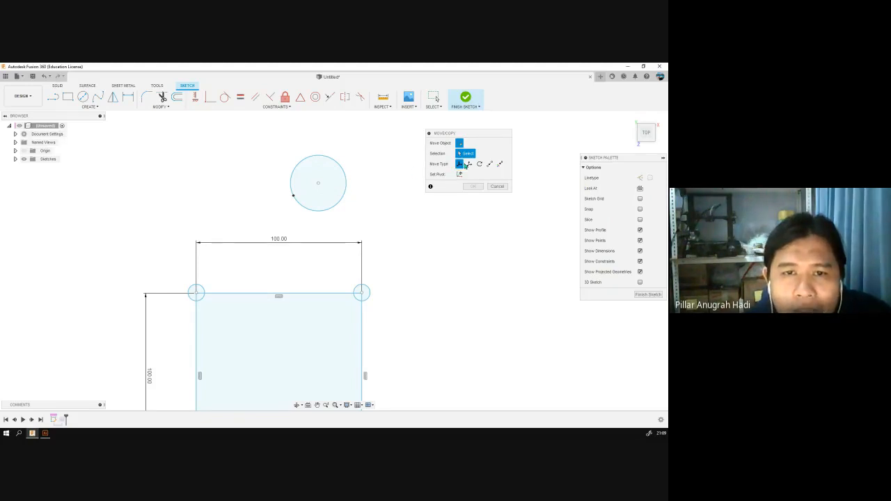
pyautogui.scroll(4, 299, 179)
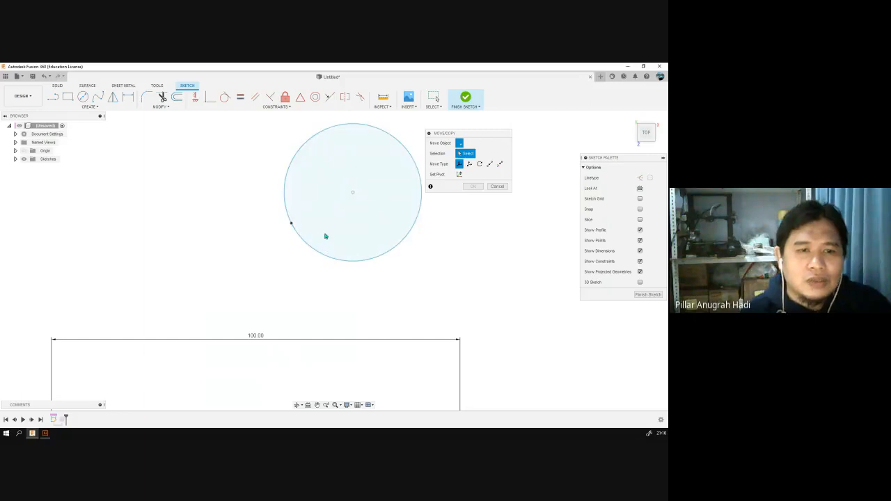
pyautogui.press('Escape')
pyautogui.moveTo(286, 242); pyautogui.dragTo(493, 304, button='middle')
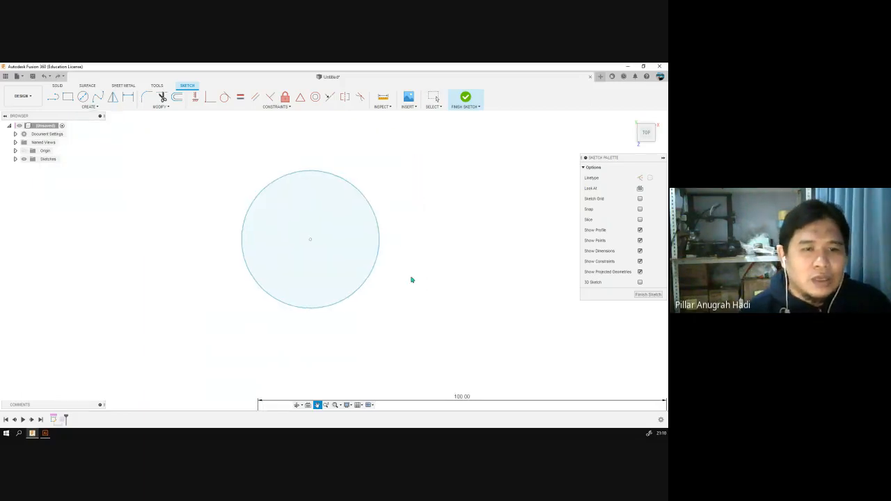
# Step: Try moving the circle by its centre point to an X distance of -7 mm, and cancel the move
pyautogui.click(312, 241)
pyautogui.press('m')
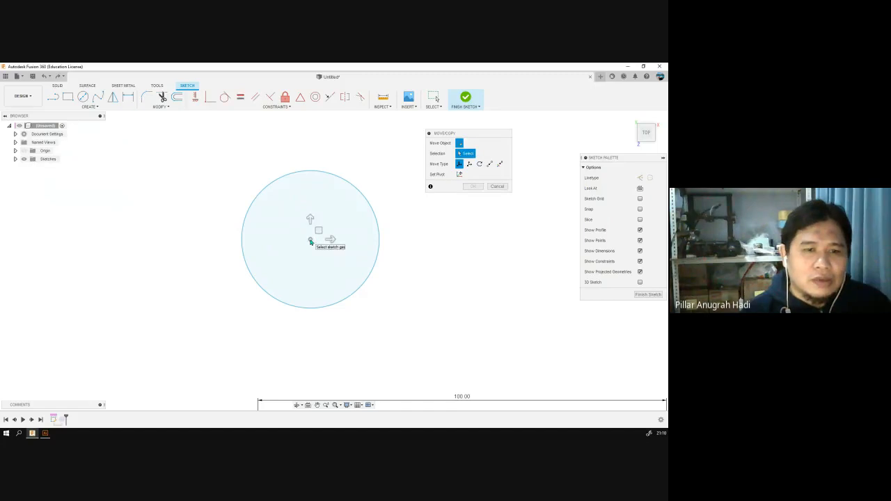
pyautogui.click(311, 240)
pyautogui.moveTo(328, 239); pyautogui.dragTo(302, 239)
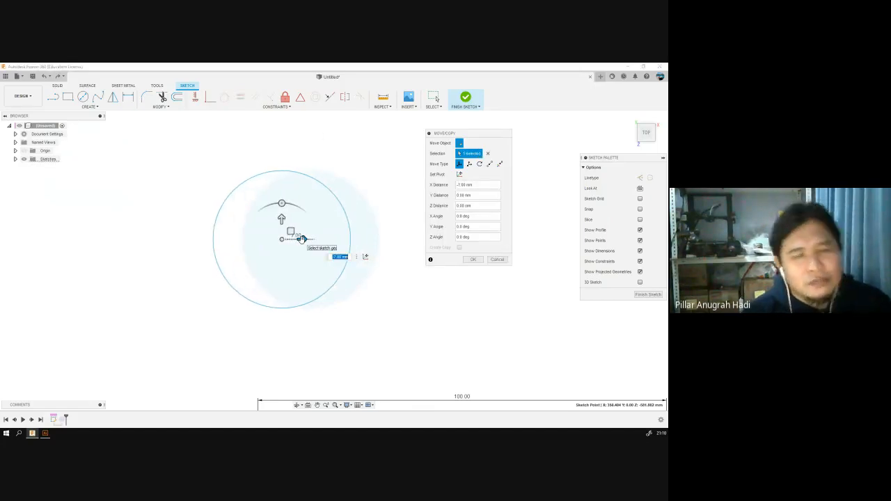
pyautogui.click(497, 259)
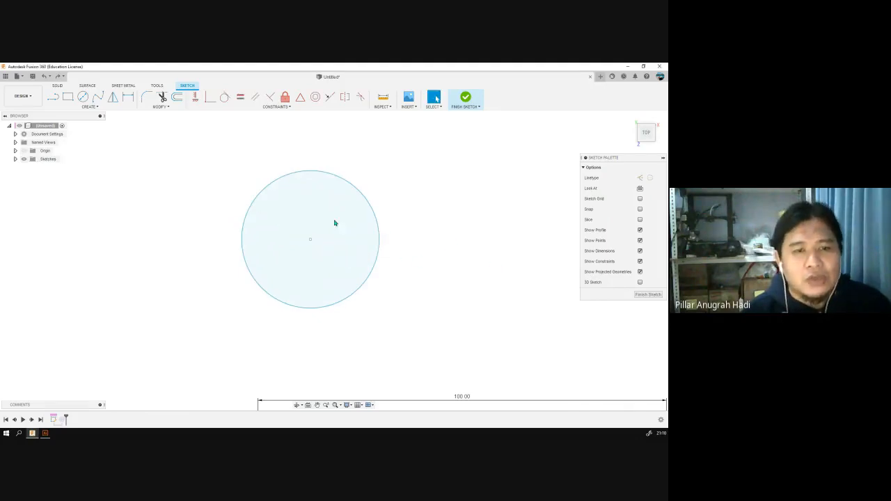
pyautogui.click(449, 242)
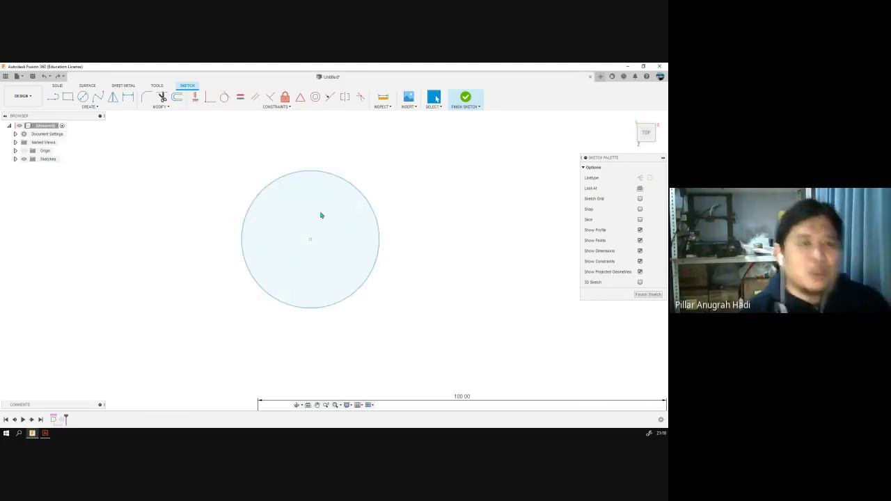
# Step: Shift the circle to the left and slightly down by moving its centre point freehand
pyautogui.click(90, 107)
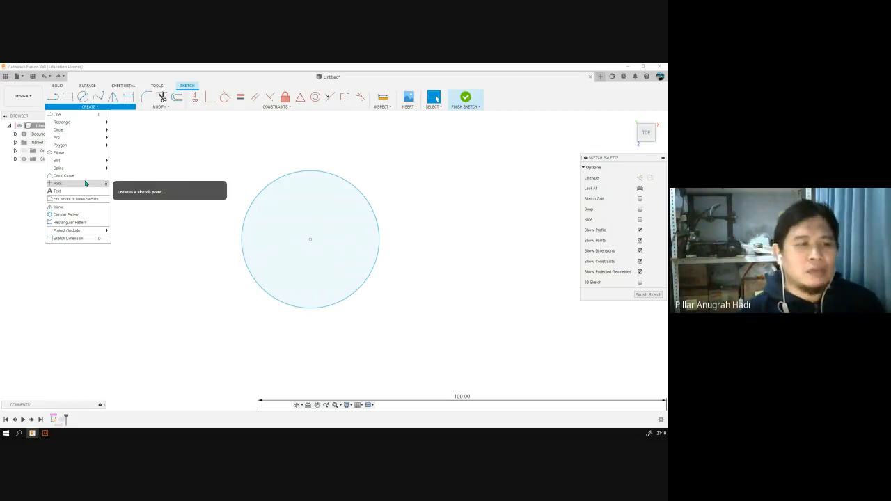
pyautogui.click(311, 241)
pyautogui.moveTo(311, 240); pyautogui.dragTo(263, 242)
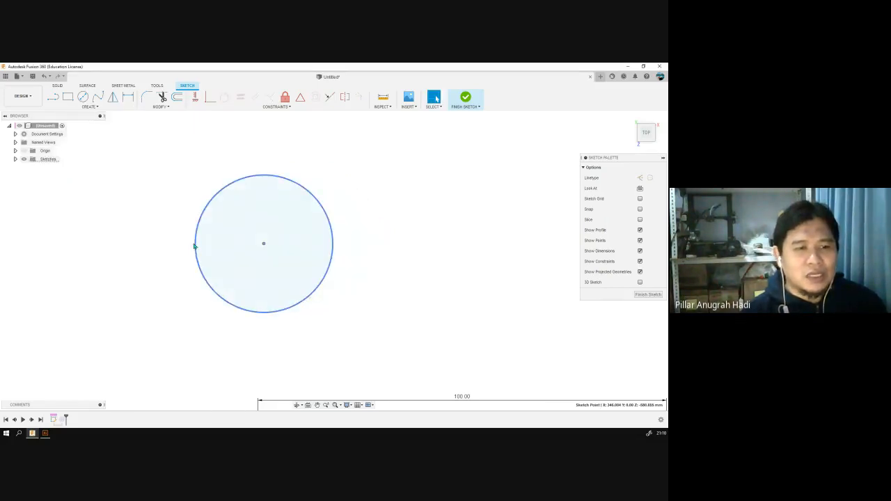
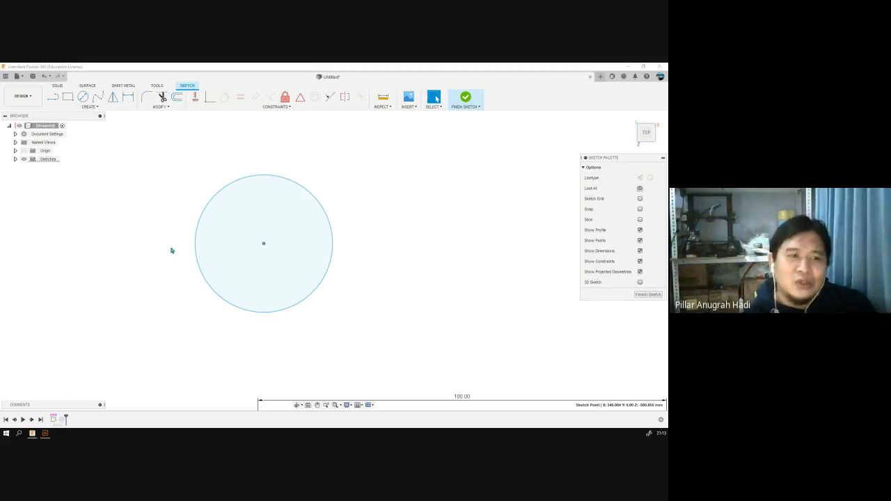
pyautogui.click(160, 107)
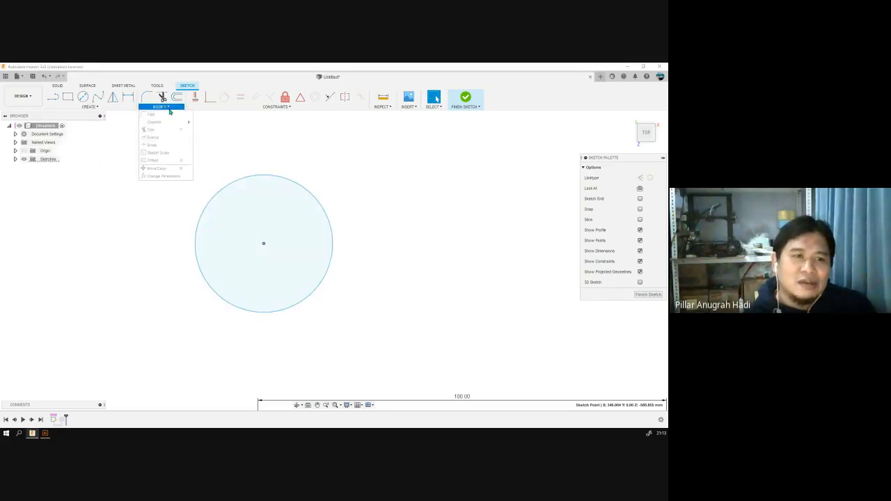
pyautogui.click(95, 108)
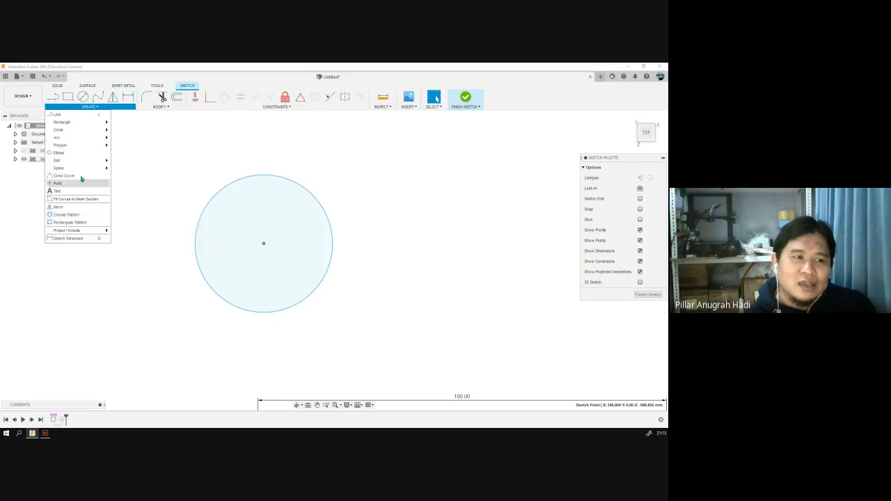
pyautogui.moveTo(88, 169)
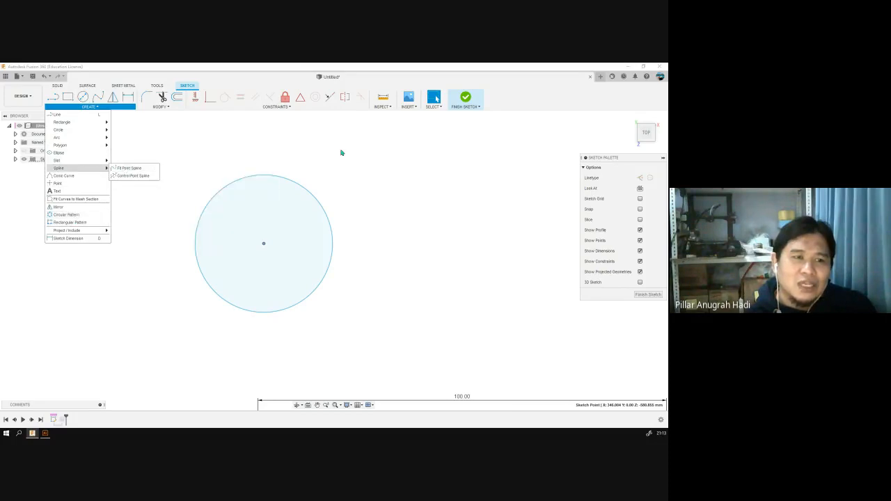
# Step: Sketch a horizontal line about 79 mm long to the right of the circle and enable 3D sketching
pyautogui.moveTo(422, 246); pyautogui.dragTo(243, 282, button='middle')
pyautogui.scroll(2, 244, 282)
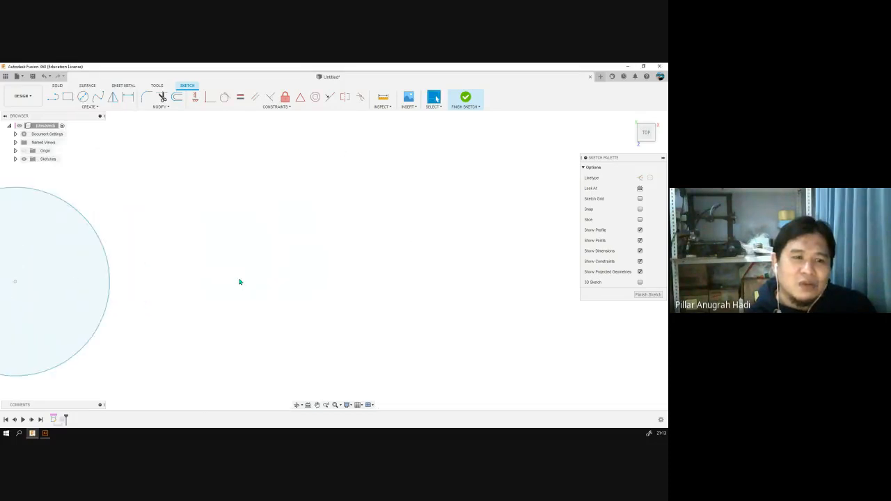
pyautogui.scroll(-4, 244, 281)
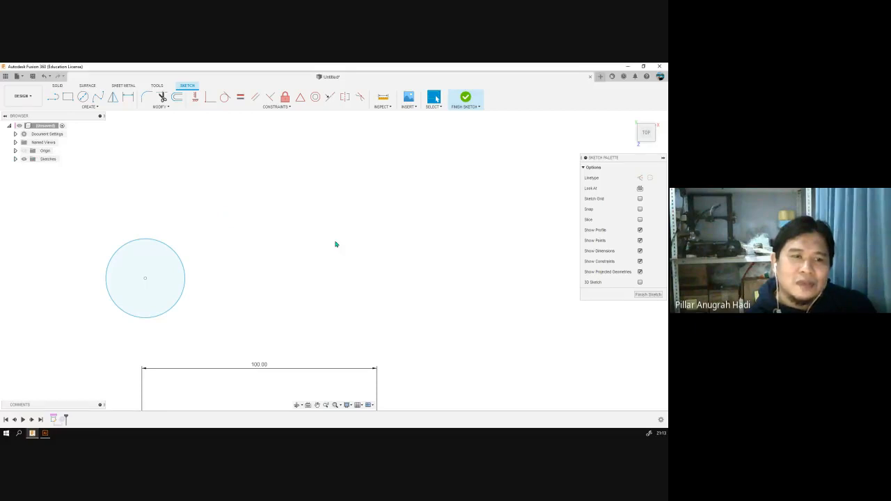
pyautogui.click(54, 98)
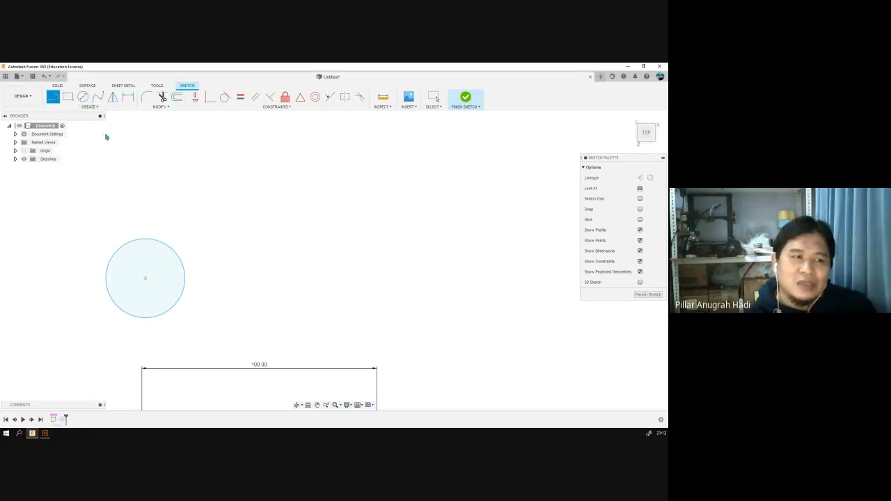
pyautogui.click(273, 242)
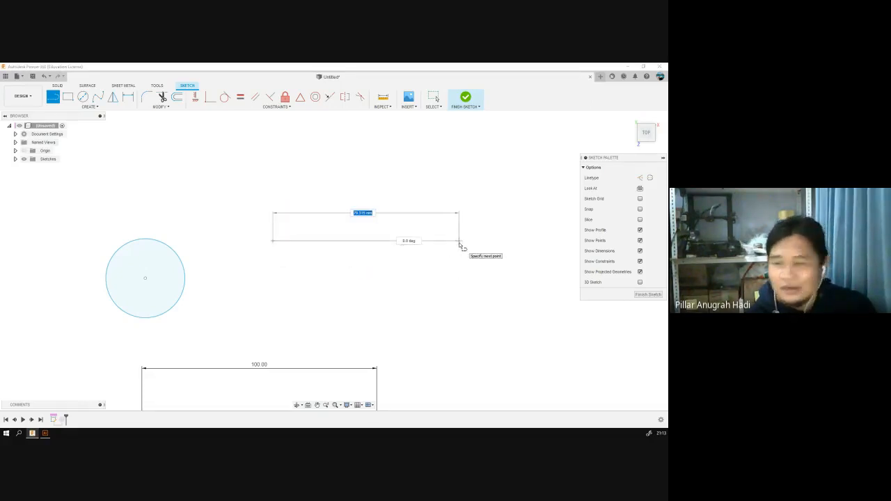
pyautogui.moveTo(459, 241)
pyautogui.mouseDown()
pyautogui.moveTo(584, 289)
pyautogui.moveTo(640, 285)
pyautogui.mouseUp()
pyautogui.click(641, 284)
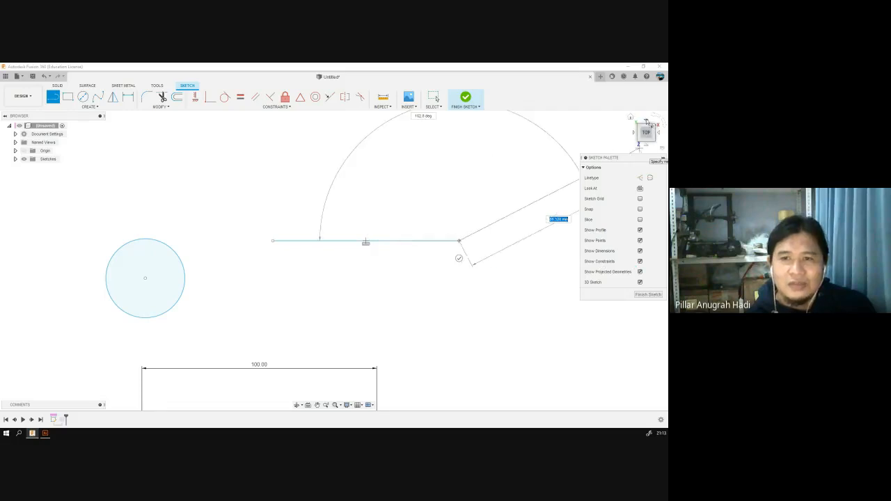
# Step: Extend the line with two more segments into a closed triangle beside the 100 mm square, working in the isometric view
pyautogui.click(631, 119)
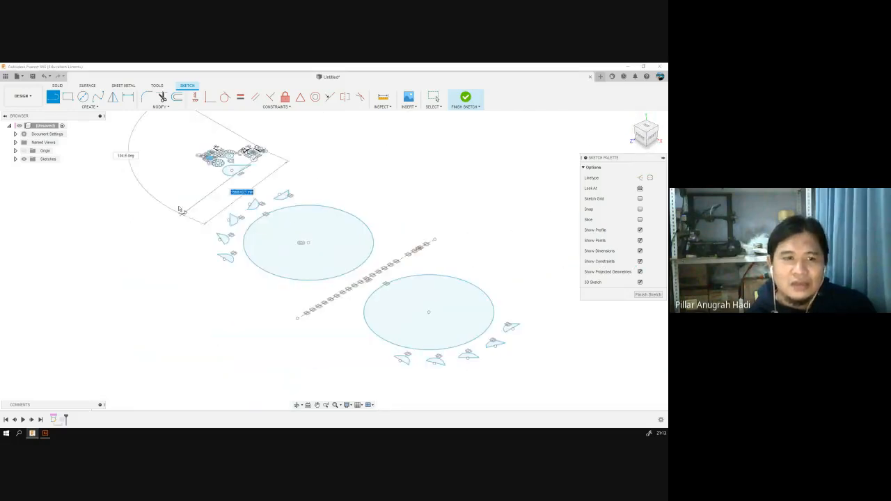
pyautogui.scroll(5, 269, 157)
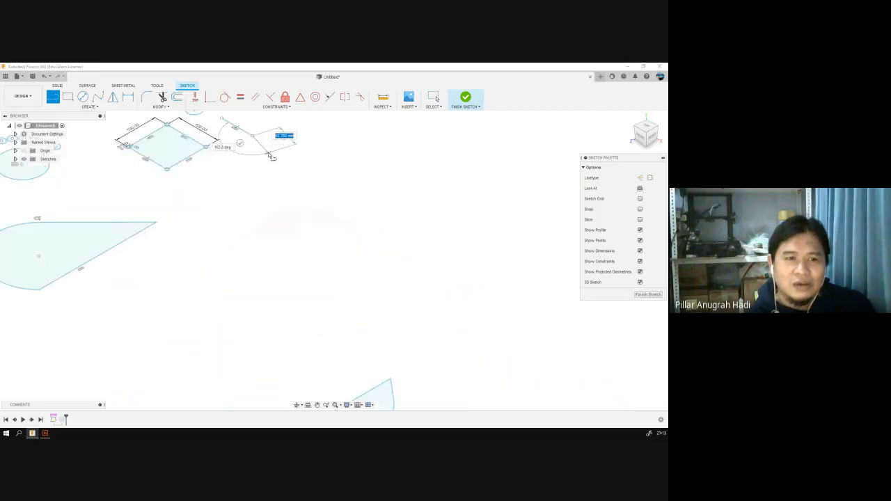
pyautogui.moveTo(278, 143); pyautogui.dragTo(285, 317, button='middle')
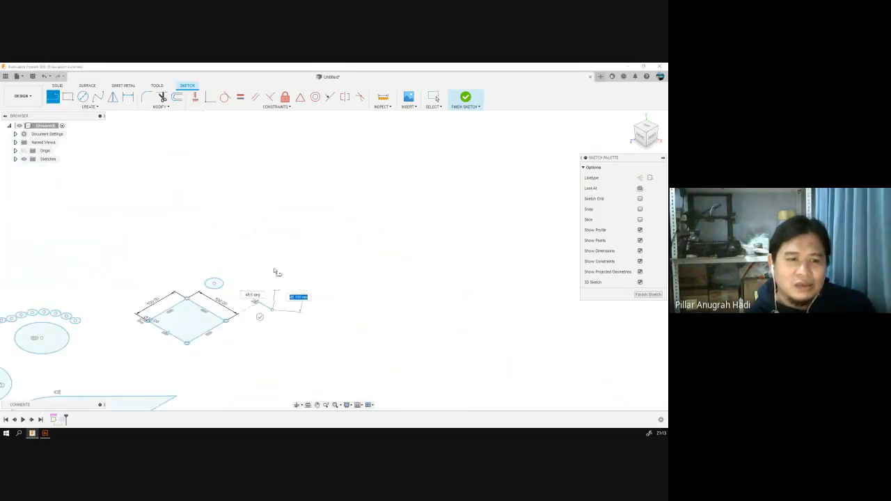
pyautogui.scroll(-3, 275, 292)
pyautogui.scroll(5, 275, 292)
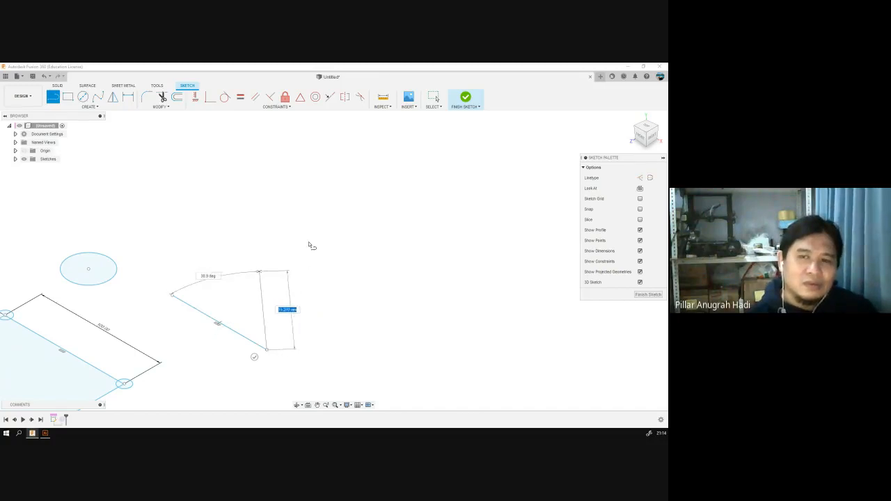
pyautogui.click(641, 137)
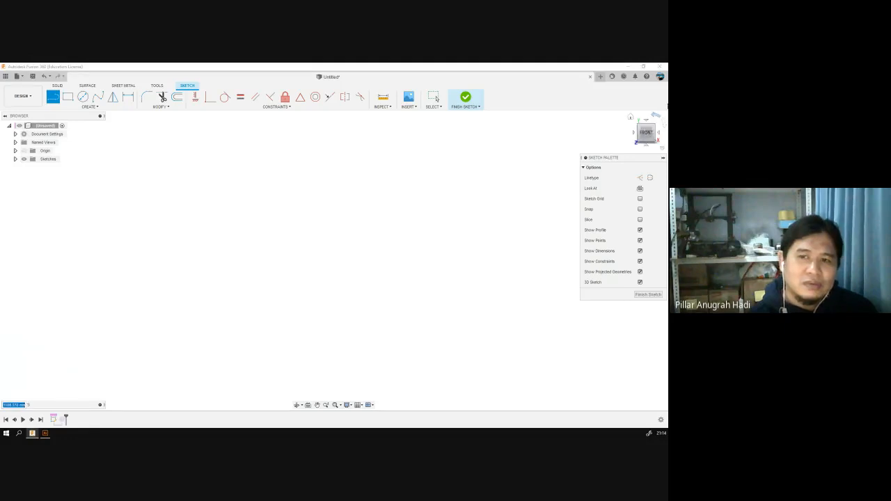
pyautogui.click(631, 117)
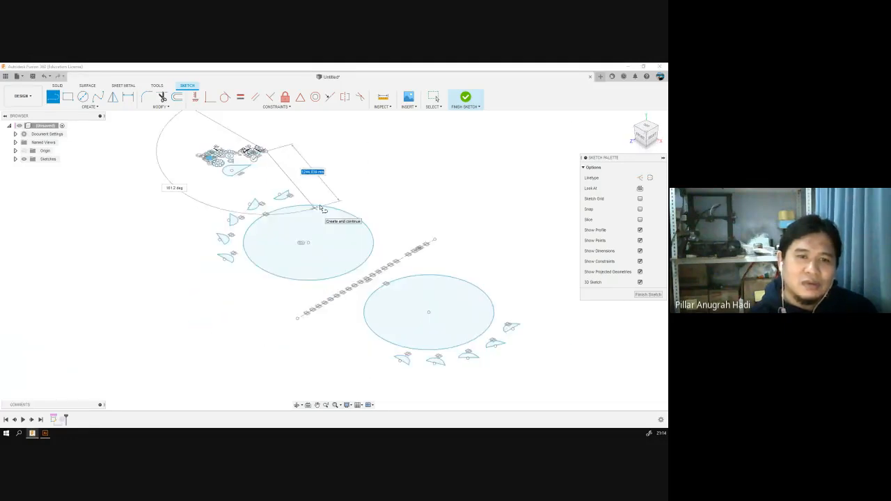
pyautogui.moveTo(276, 158); pyautogui.dragTo(302, 272, button='middle')
pyautogui.scroll(-3, 287, 259)
pyautogui.scroll(6, 284, 259)
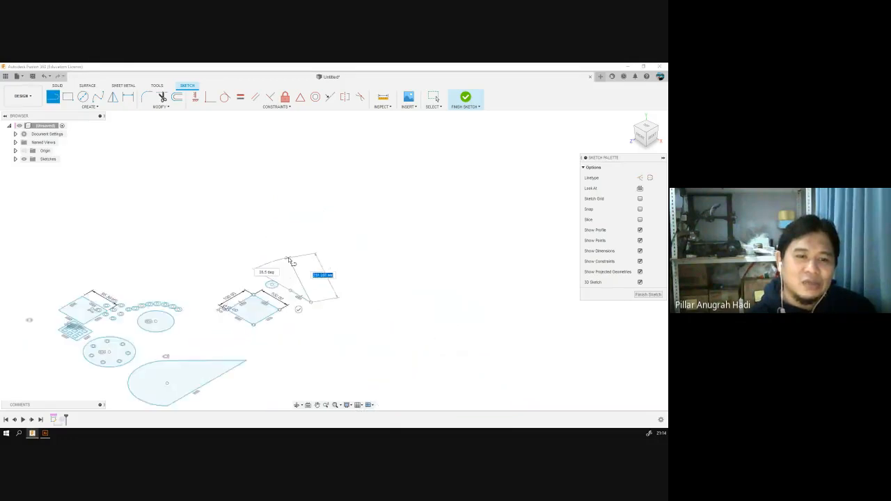
pyautogui.click(339, 293)
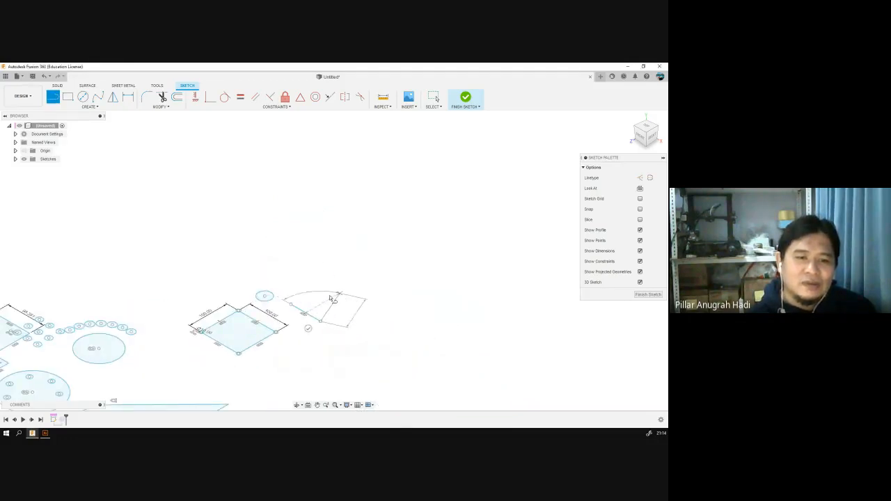
pyautogui.click(290, 304)
pyautogui.moveTo(284, 318)
pyautogui.mouseDown(button='middle')
pyautogui.moveTo(370, 287)
pyautogui.moveTo(354, 227)
pyautogui.moveTo(332, 262)
pyautogui.mouseUp(button='middle')
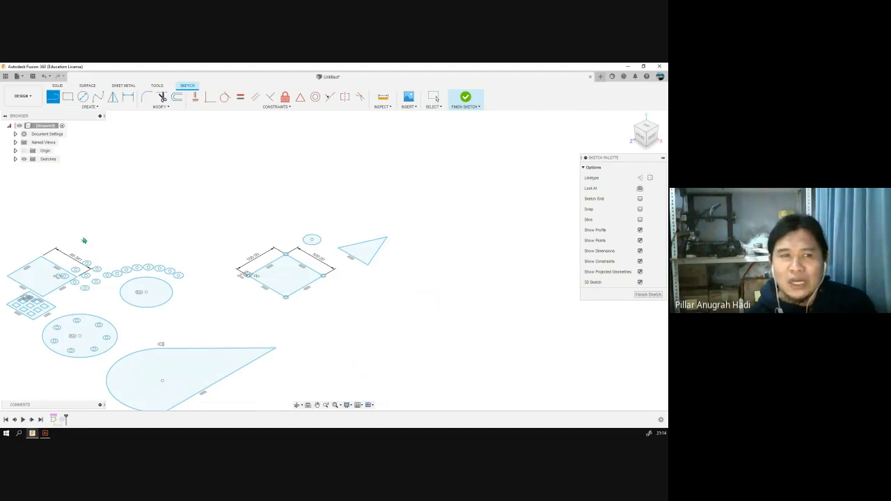
# Step: Start a new drawing of the current model and accept saving the design first
pyautogui.click(76, 108)
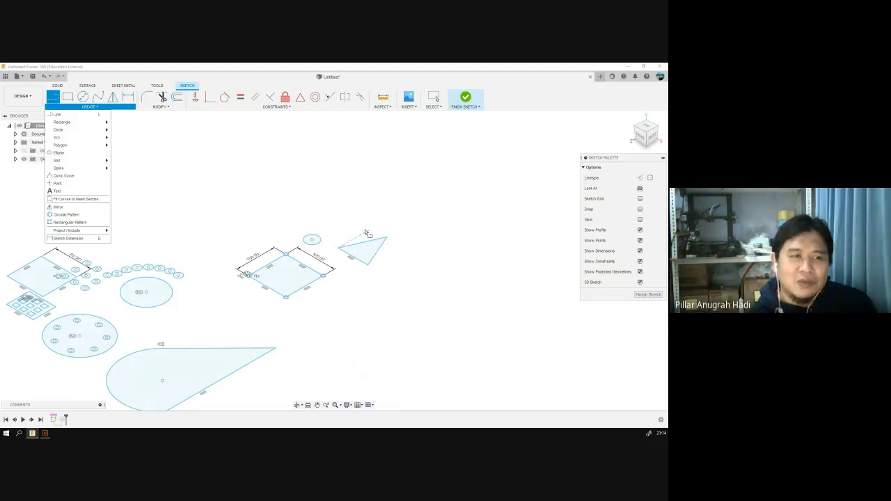
pyautogui.click(30, 98)
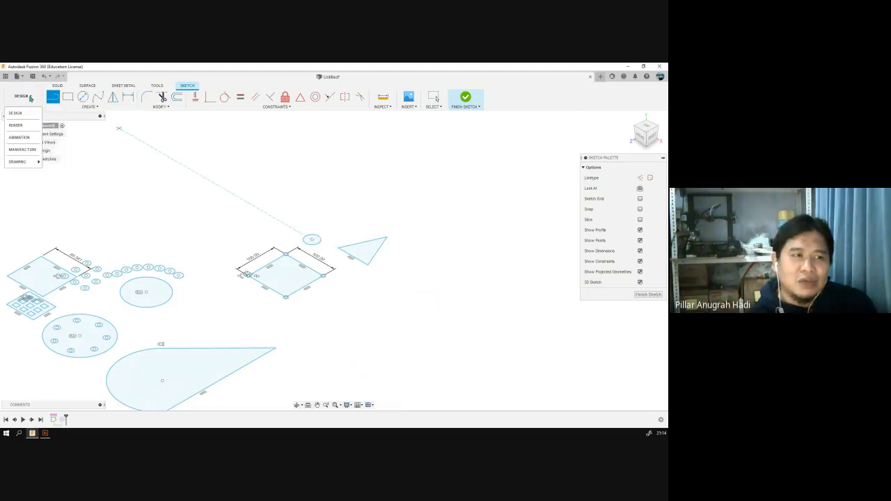
pyautogui.moveTo(35, 163)
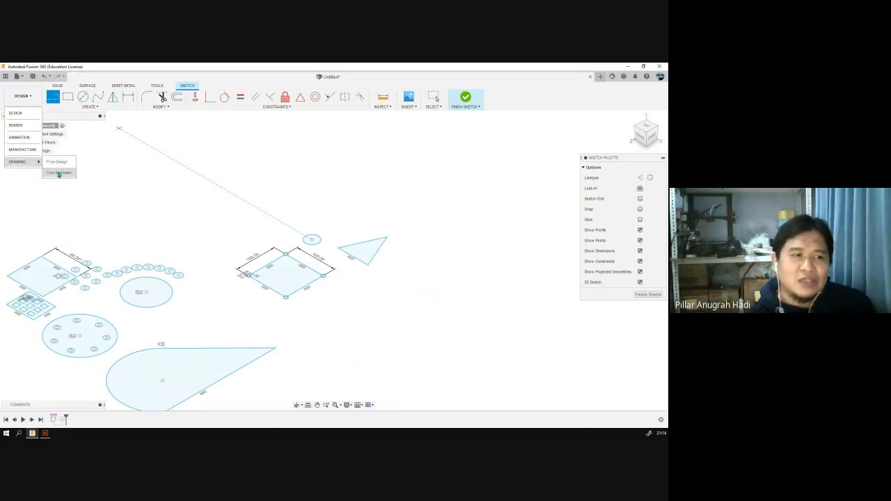
pyautogui.click(58, 173)
pyautogui.click(351, 254)
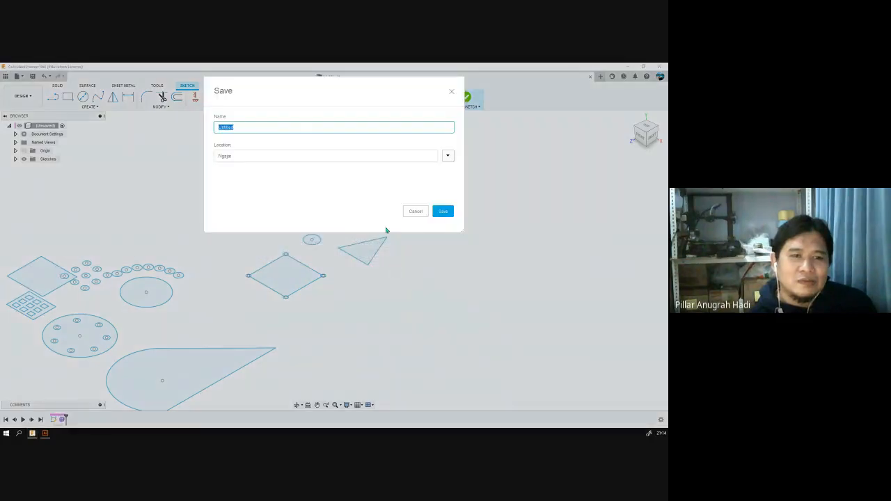
# Step: Save the design as PC-Switch-Panel in the PC project, reusing the existing file's name
pyautogui.click(448, 156)
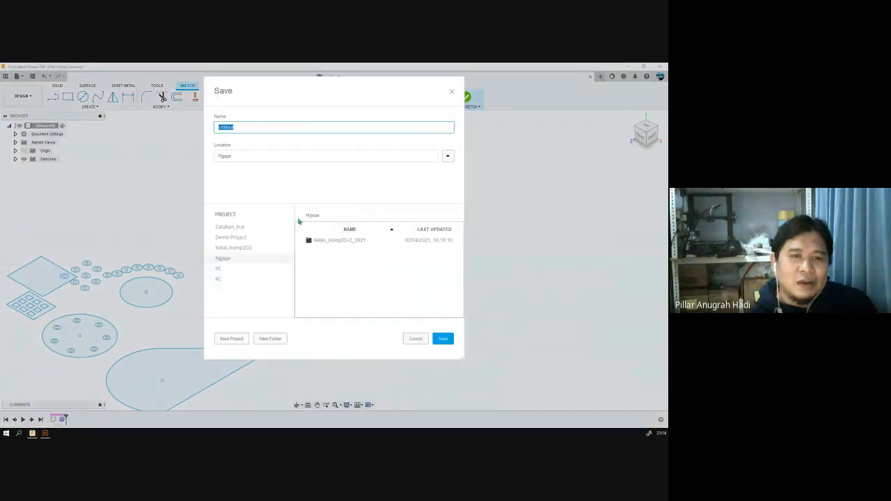
pyautogui.click(220, 269)
pyautogui.click(338, 242)
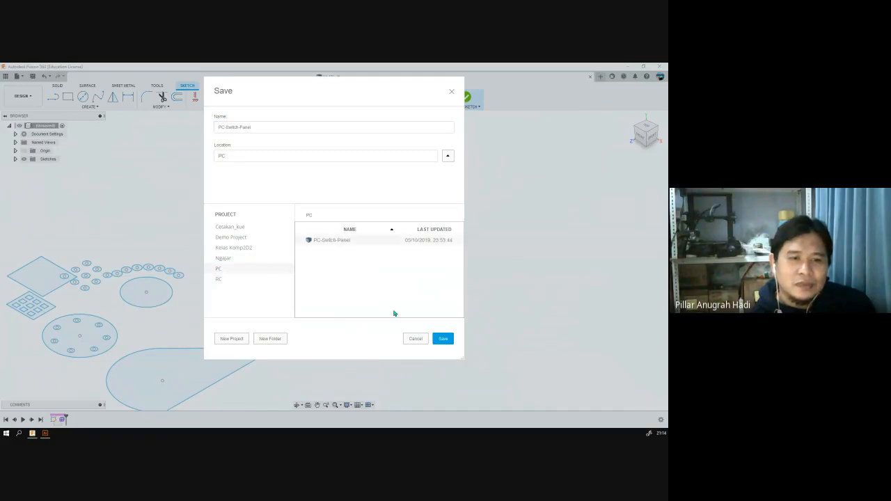
pyautogui.moveTo(374, 87); pyautogui.dragTo(422, 183)
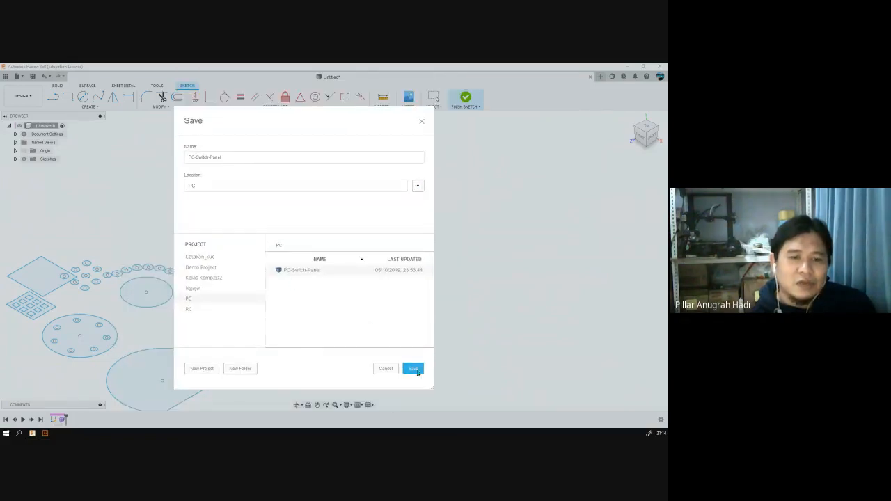
pyautogui.click(413, 369)
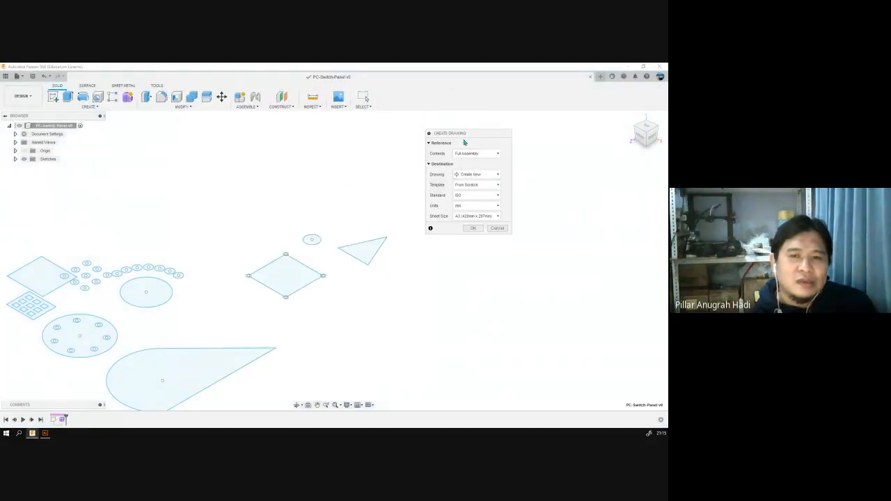
# Step: Create a from-scratch A3 ISO drawing in mm of the full assembly and place its base view on the sheet's upper half
pyautogui.click(472, 228)
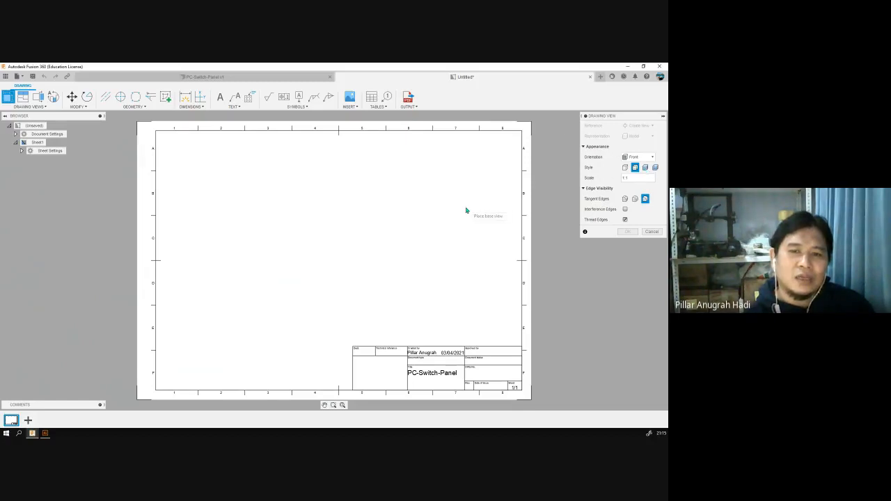
pyautogui.click(364, 181)
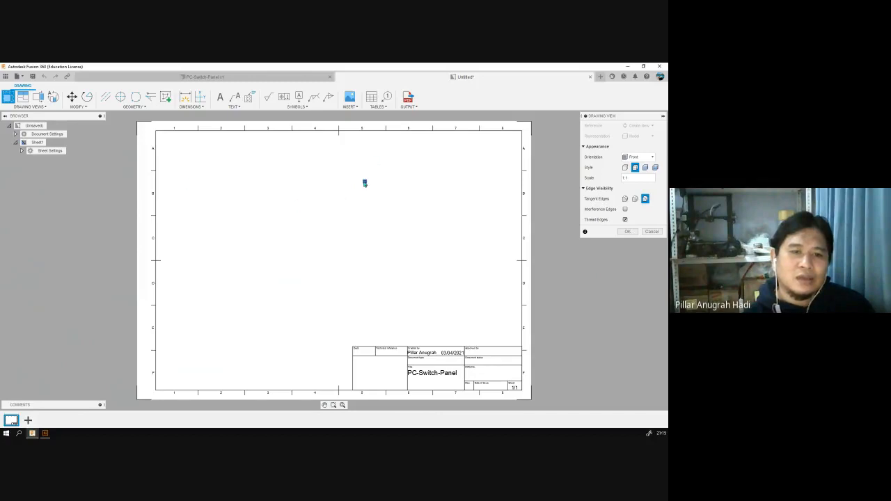
pyautogui.scroll(-3, 355, 196)
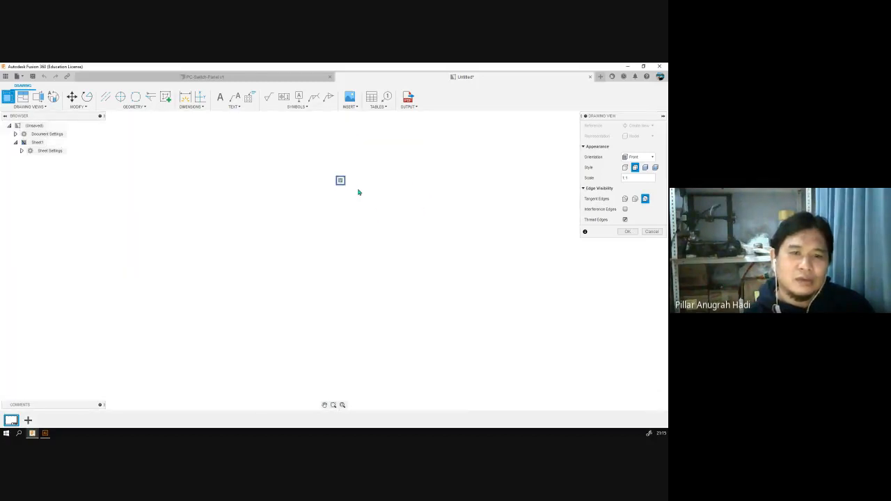
# Step: Set the base view's style to visible edges only and its orientation to Top
pyautogui.click(642, 160)
pyautogui.click(642, 160)
pyautogui.click(628, 166)
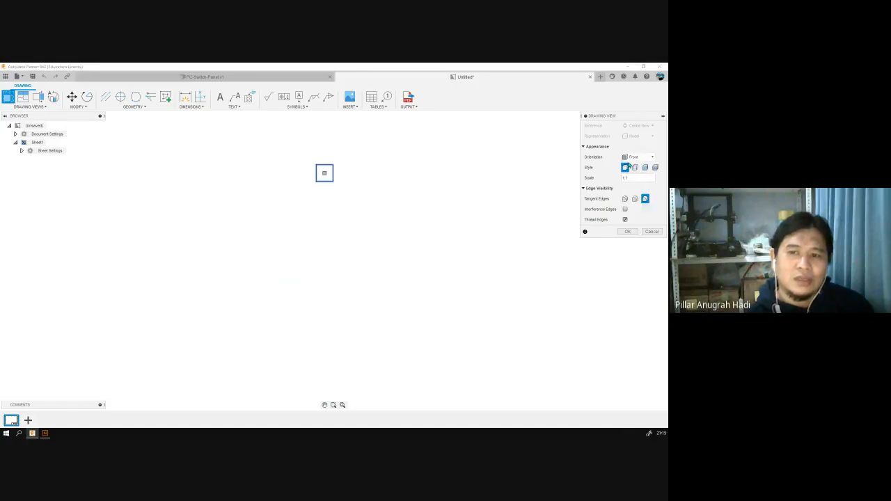
pyautogui.click(635, 158)
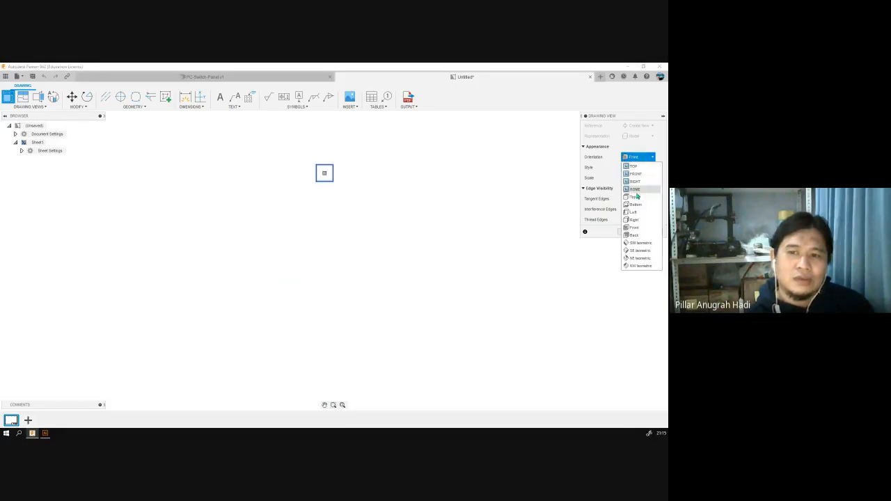
pyautogui.click(500, 195)
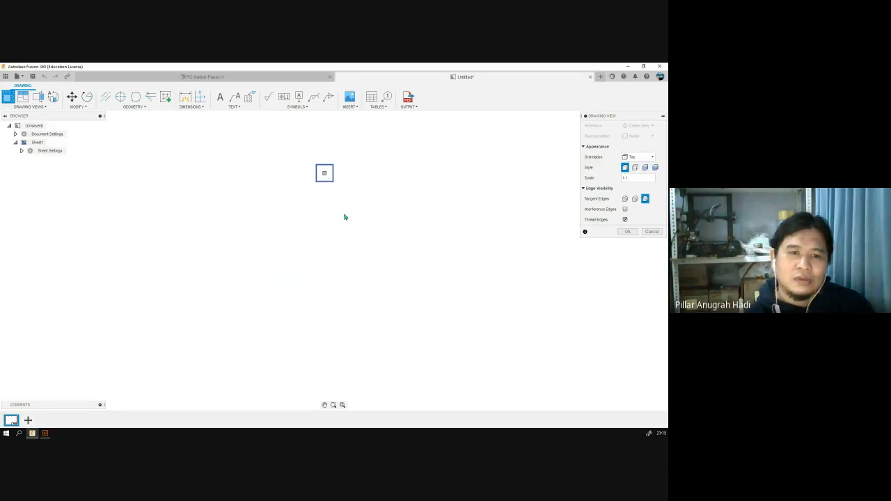
pyautogui.scroll(-5, 394, 243)
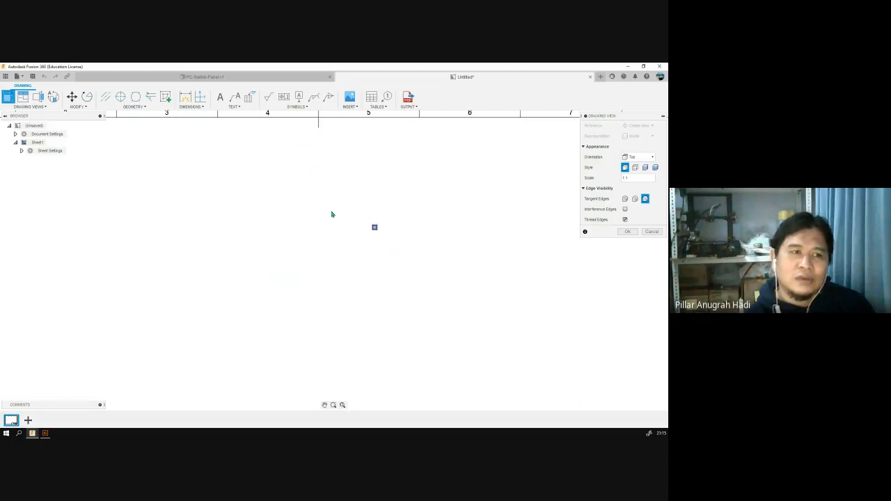
pyautogui.scroll(-3, 263, 198)
pyautogui.moveTo(201, 216); pyautogui.dragTo(212, 193, button='middle')
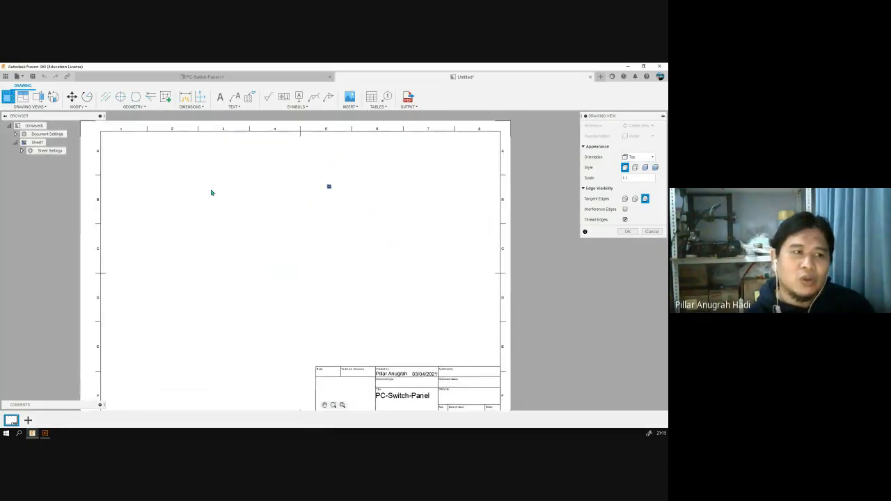
# Step: Expand the sheet settings and compare the drawing sheet with the sketches in the PC-Switch-Panel design
pyautogui.click(22, 151)
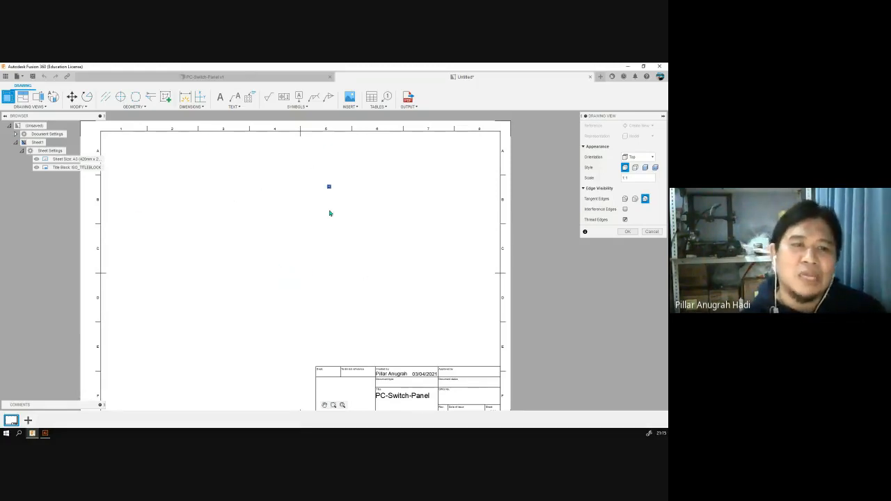
pyautogui.click(251, 77)
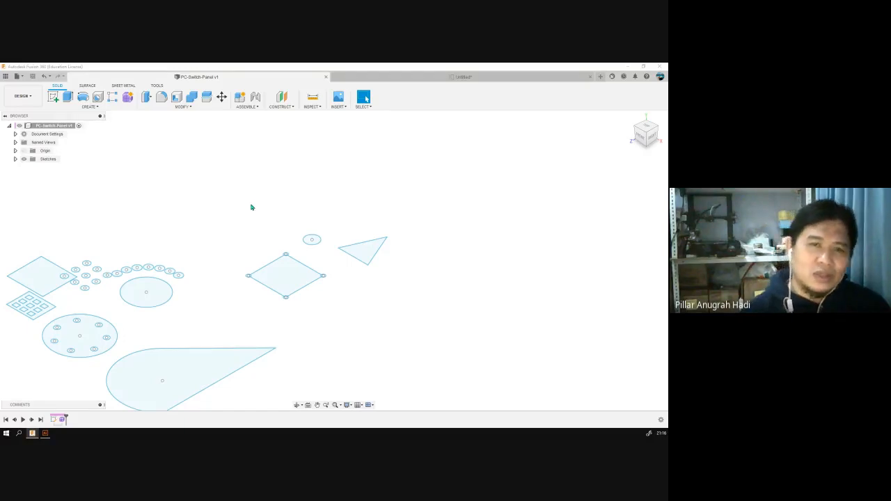
pyautogui.click(361, 75)
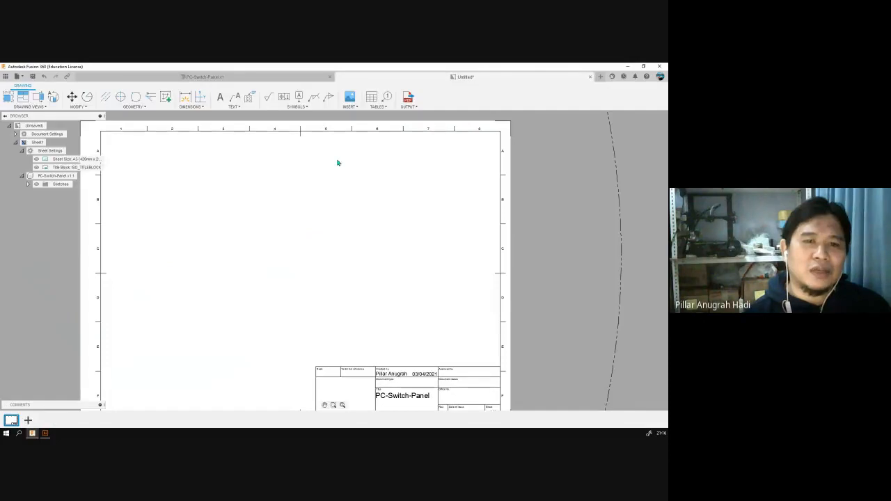
pyautogui.scroll(2, 181, 252)
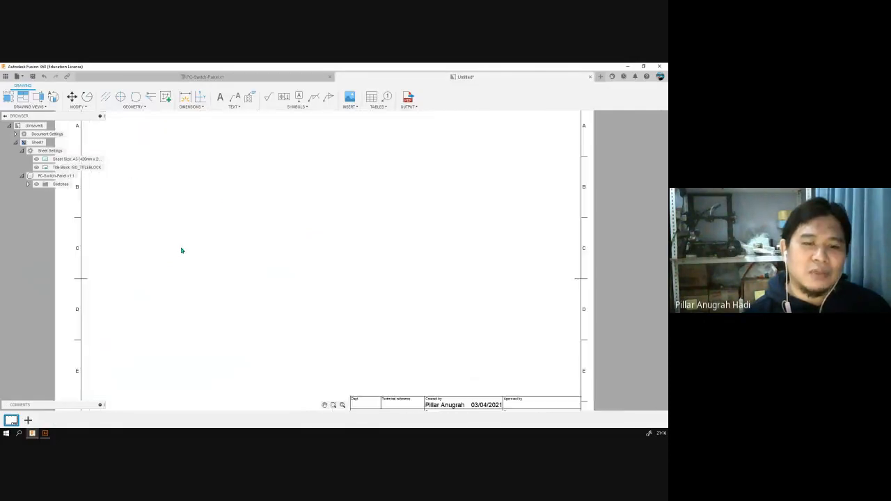
pyautogui.scroll(-4, 181, 250)
pyautogui.moveTo(181, 249)
pyautogui.mouseDown(button='middle')
pyautogui.moveTo(195, 225)
pyautogui.moveTo(199, 231)
pyautogui.mouseUp(button='middle')
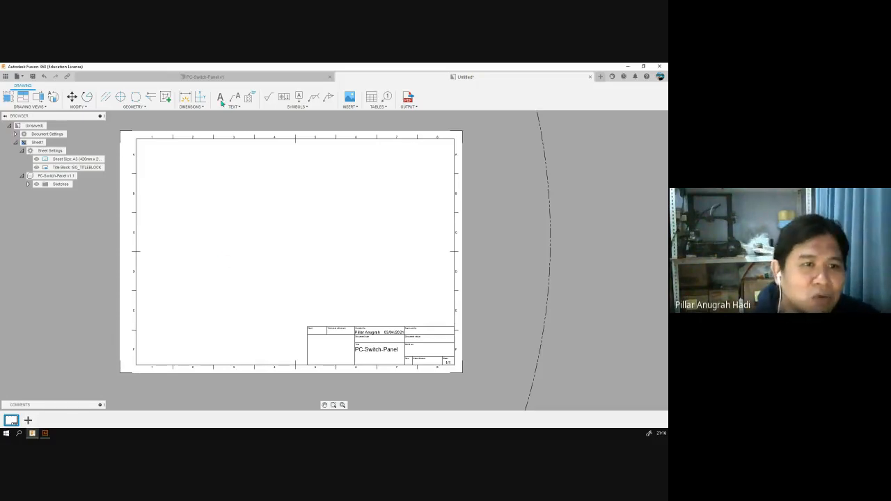
# Step: Edit the placed base view to use the named view FRONT with full-length tangent edges
pyautogui.click(29, 185)
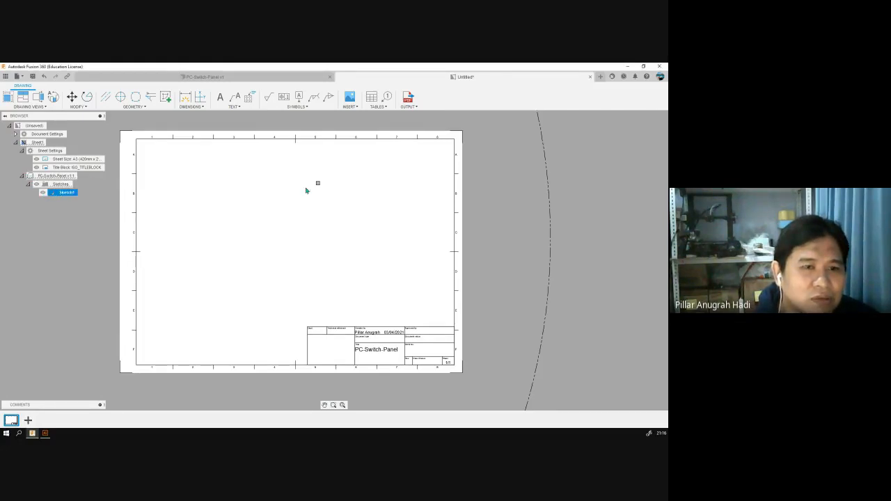
pyautogui.doubleClick(287, 214)
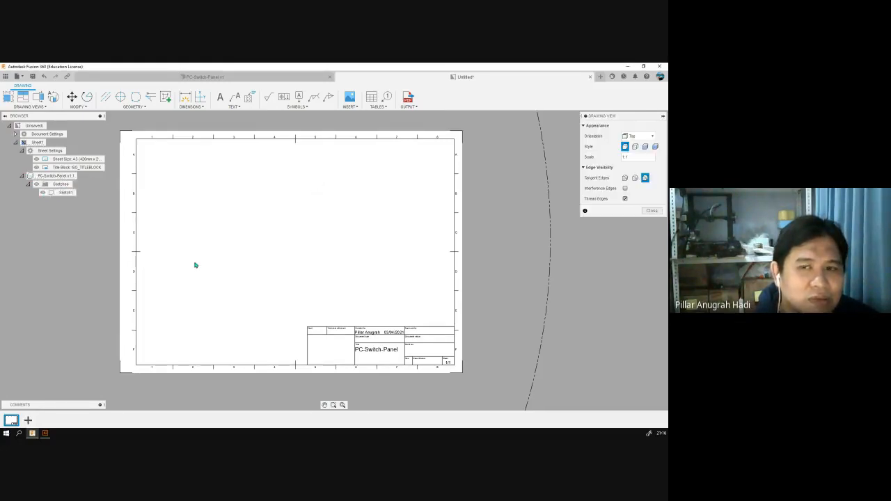
pyautogui.click(638, 136)
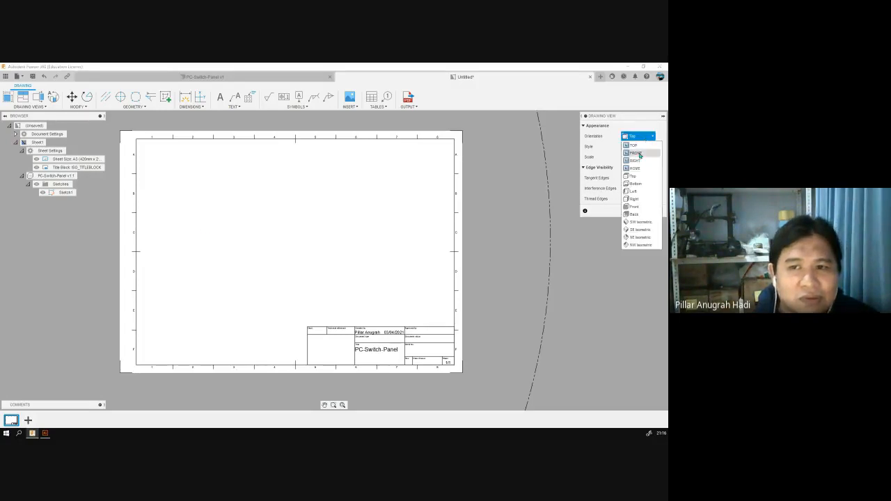
pyautogui.click(635, 144)
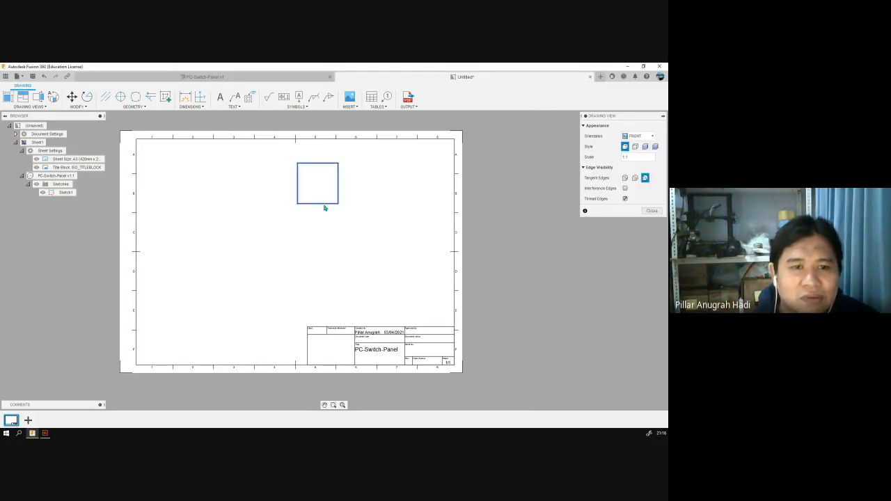
pyautogui.click(624, 178)
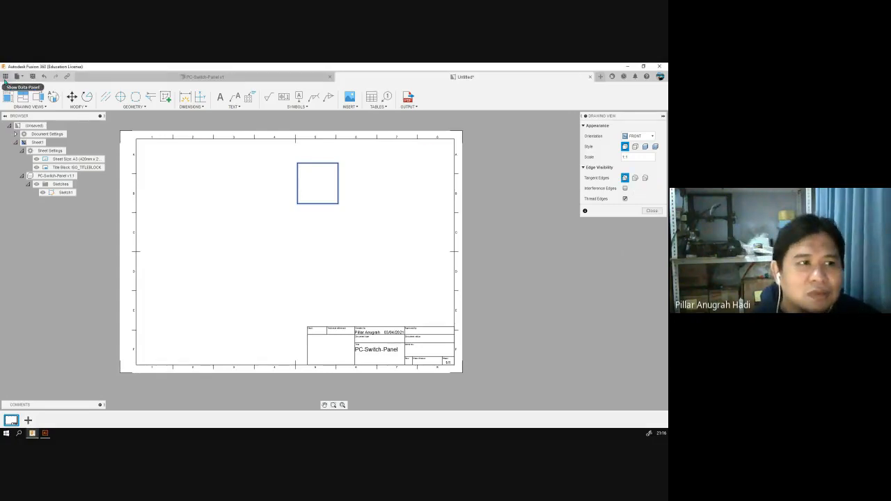
# Step: Show the project files, return to the PC-Switch-Panel design and undo back into editing its sketch
pyautogui.click(6, 78)
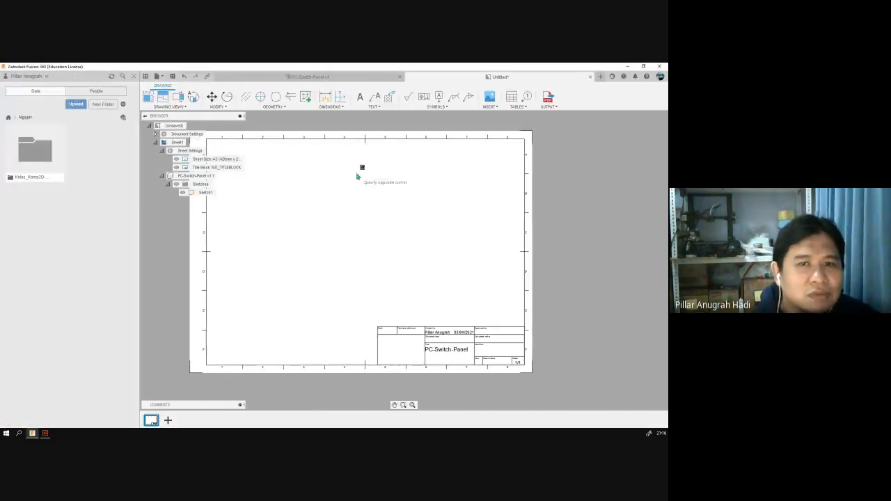
pyautogui.click(495, 107)
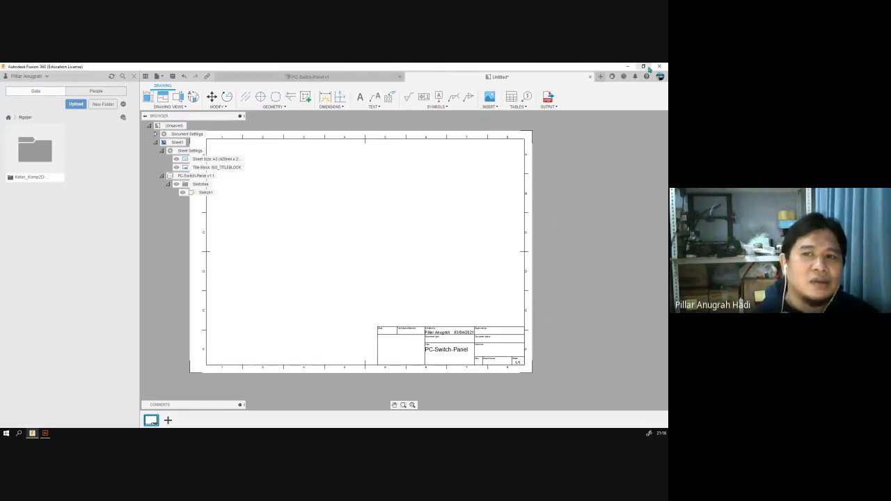
pyautogui.click(310, 77)
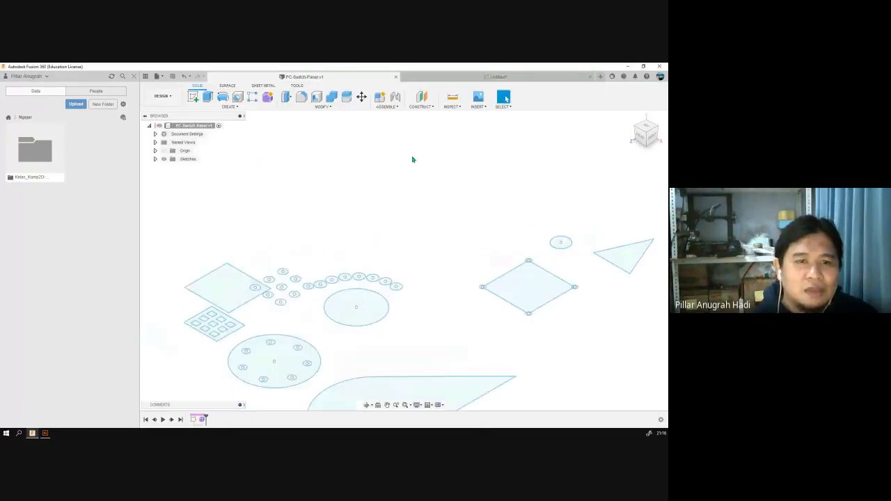
pyautogui.scroll(-3, 412, 159)
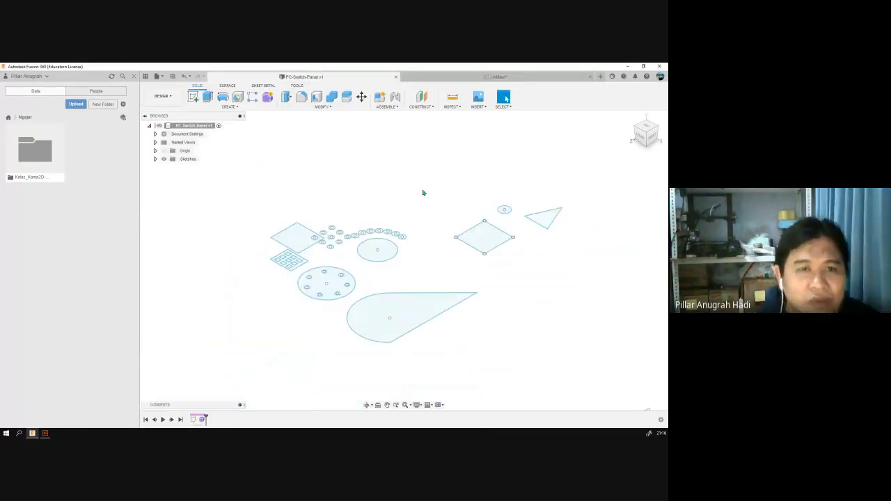
pyautogui.hotkey('ctrl', 'z')
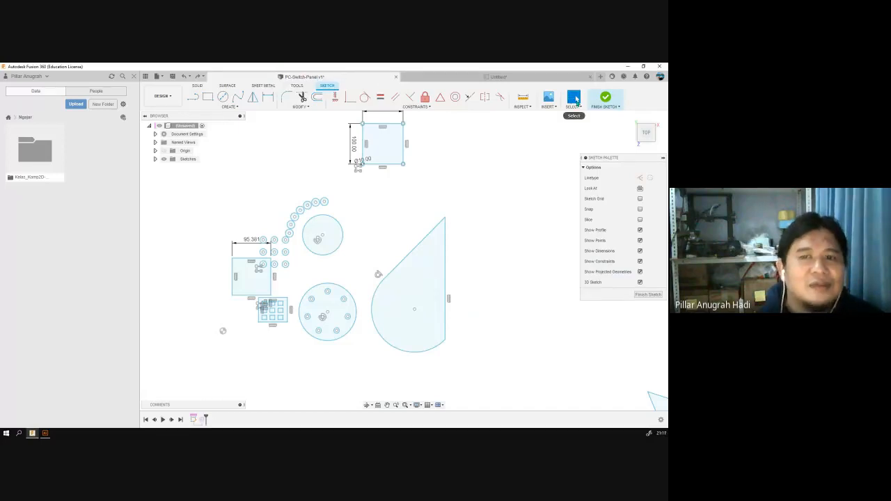
# Step: Examine the sketched shapes from the top, including the 100 mm square, the triangle, the circle patterns and the teardrop profile
pyautogui.moveTo(436, 209)
pyautogui.mouseDown(button='middle')
pyautogui.moveTo(408, 197)
pyautogui.moveTo(394, 144)
pyautogui.moveTo(471, 159)
pyautogui.mouseUp(button='middle')
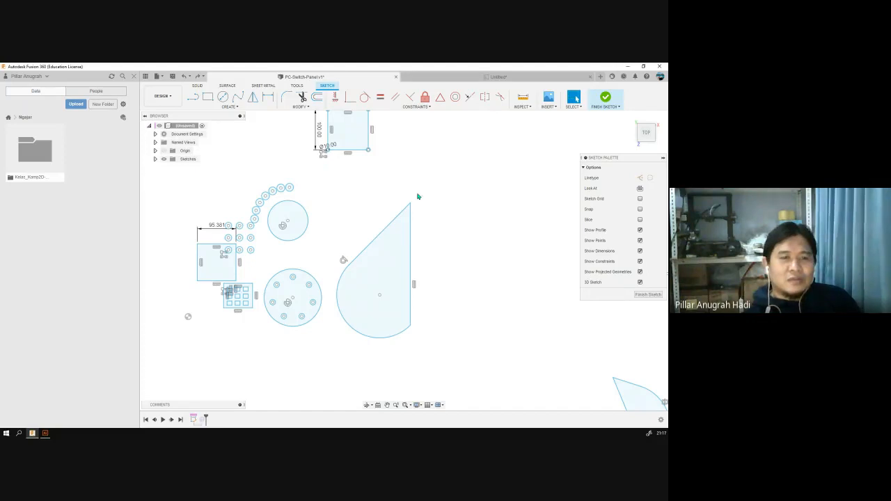
pyautogui.moveTo(344, 197); pyautogui.dragTo(295, 253, button='middle')
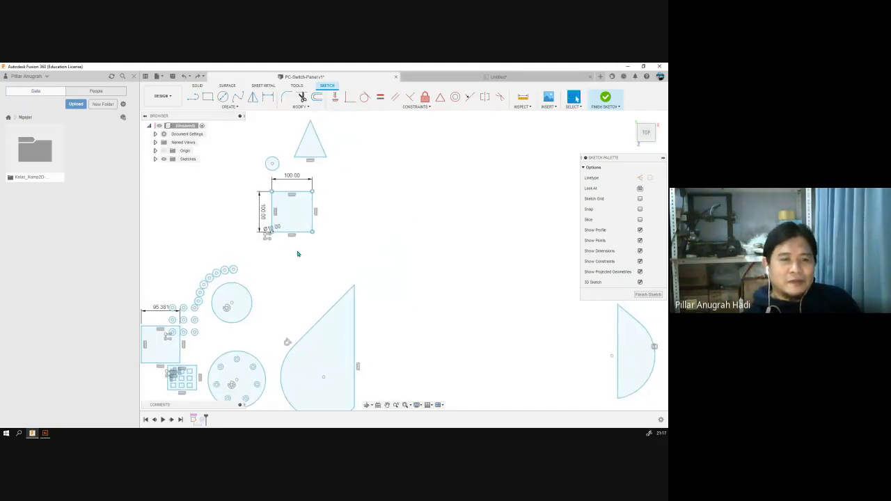
pyautogui.scroll(-1, 297, 257)
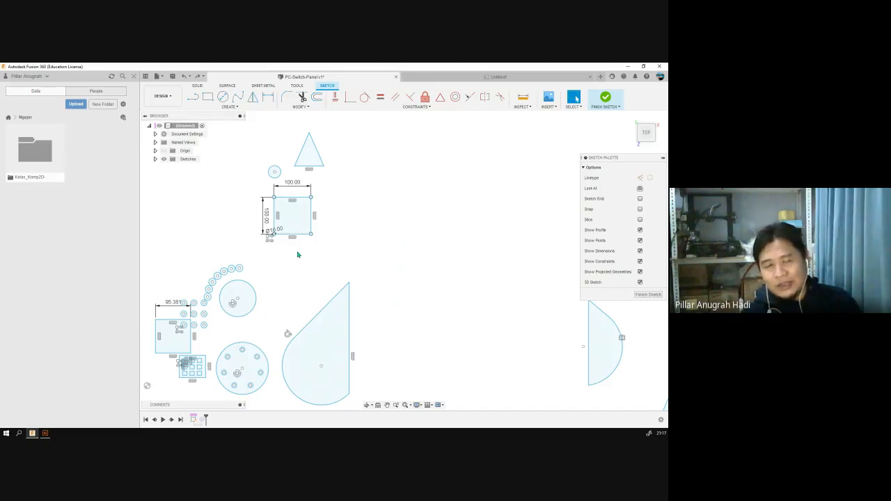
pyautogui.moveTo(280, 265)
pyautogui.mouseDown(button='middle')
pyautogui.moveTo(371, 207)
pyautogui.moveTo(339, 256)
pyautogui.mouseUp(button='middle')
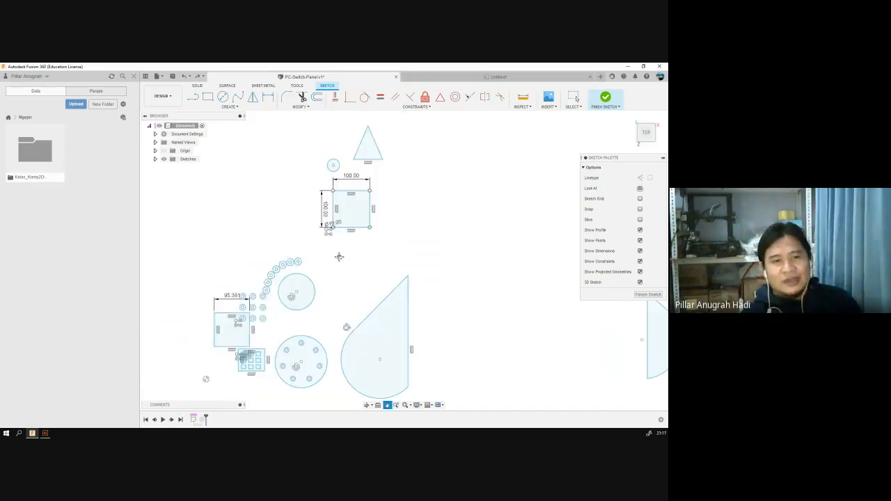
pyautogui.scroll(-2, 339, 257)
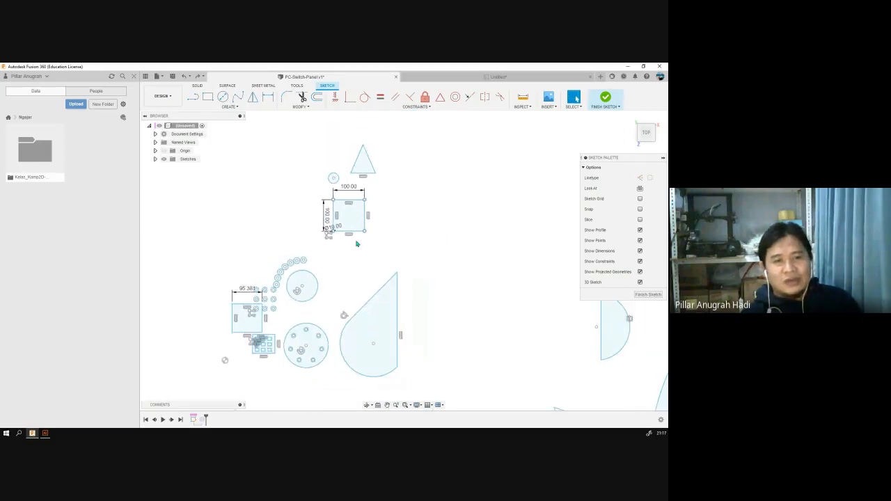
pyautogui.moveTo(456, 240)
pyautogui.mouseDown(button='middle')
pyautogui.moveTo(437, 215)
pyautogui.moveTo(397, 205)
pyautogui.moveTo(375, 245)
pyautogui.mouseUp(button='middle')
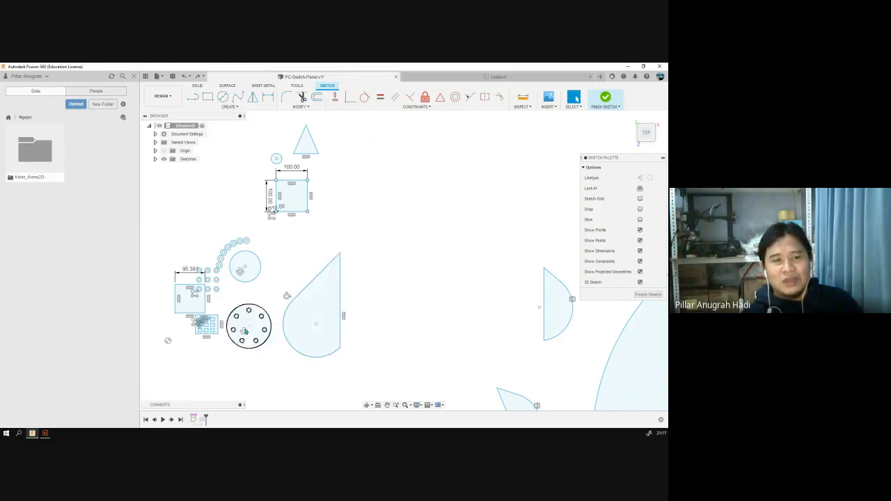
pyautogui.scroll(-2, 287, 230)
pyautogui.scroll(6, 282, 262)
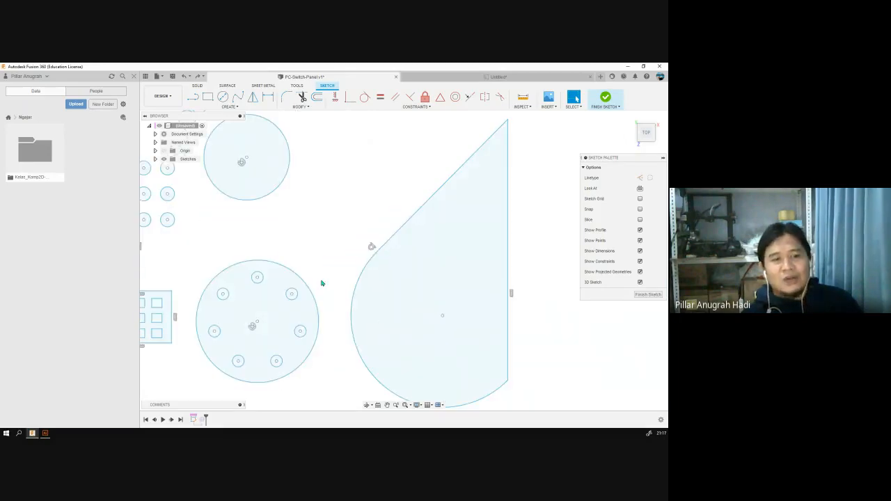
pyautogui.moveTo(257, 322)
pyautogui.mouseDown(button='middle')
pyautogui.moveTo(279, 313)
pyautogui.moveTo(362, 320)
pyautogui.mouseUp(button='middle')
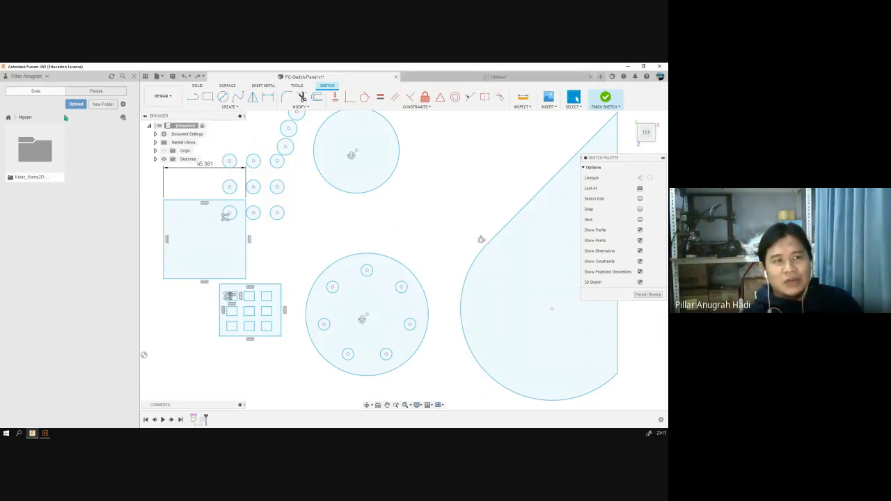
# Step: Open the Materi_P4 design from the Kelas_Komp2D-2_2021 folder and inspect its dimensioned sketches from the top
pyautogui.click(29, 156)
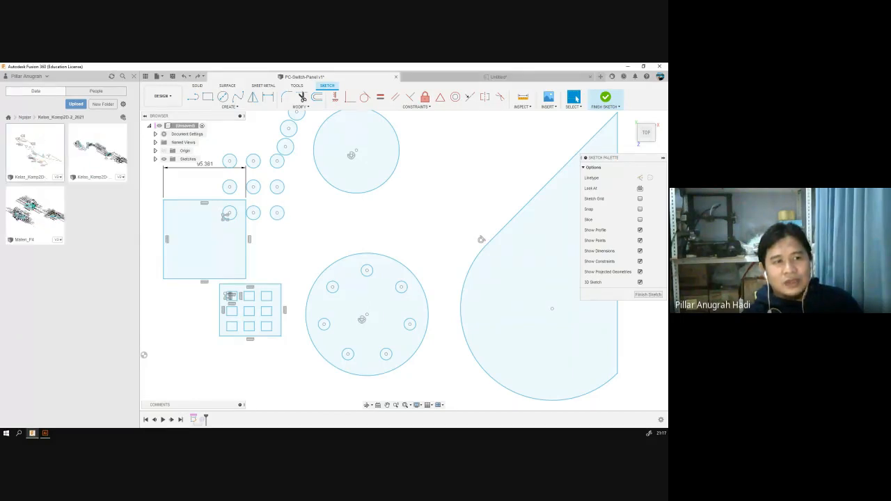
pyautogui.doubleClick(37, 209)
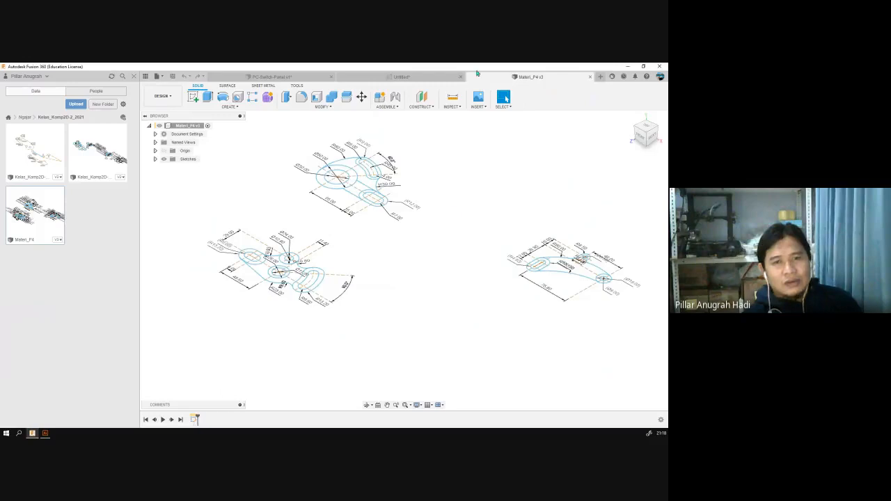
pyautogui.click(647, 128)
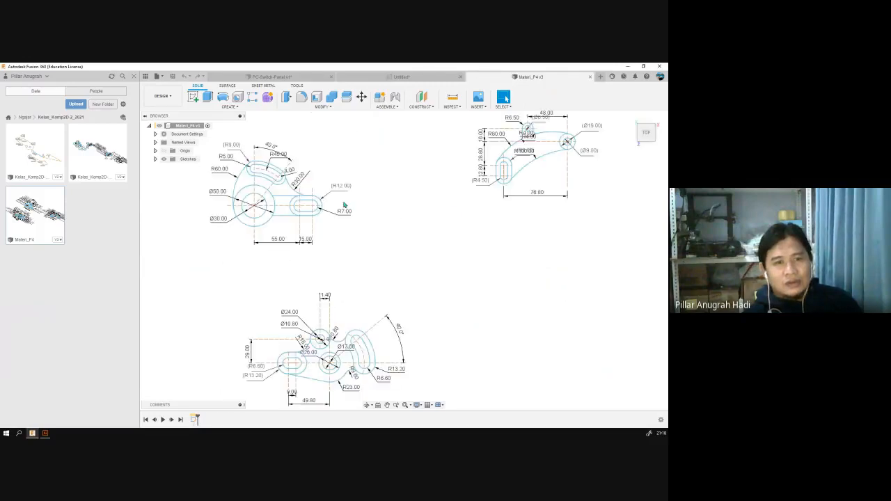
pyautogui.moveTo(335, 188); pyautogui.dragTo(373, 222, button='middle')
pyautogui.scroll(-3, 373, 222)
pyautogui.scroll(6, 255, 282)
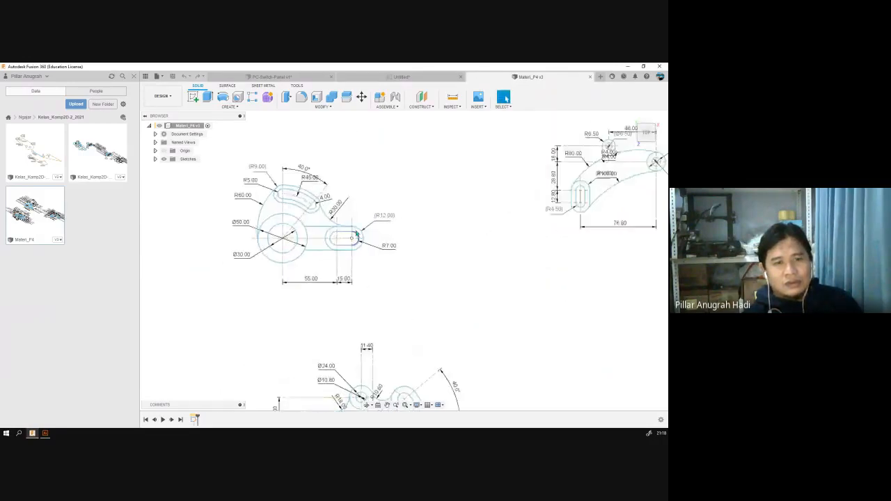
# Step: Examine the dimensioned lever sketch with the 40° curved slot and the bracket sketch with the Ø26 and Ø24 circles
pyautogui.moveTo(255, 283); pyautogui.dragTo(311, 299, button='middle')
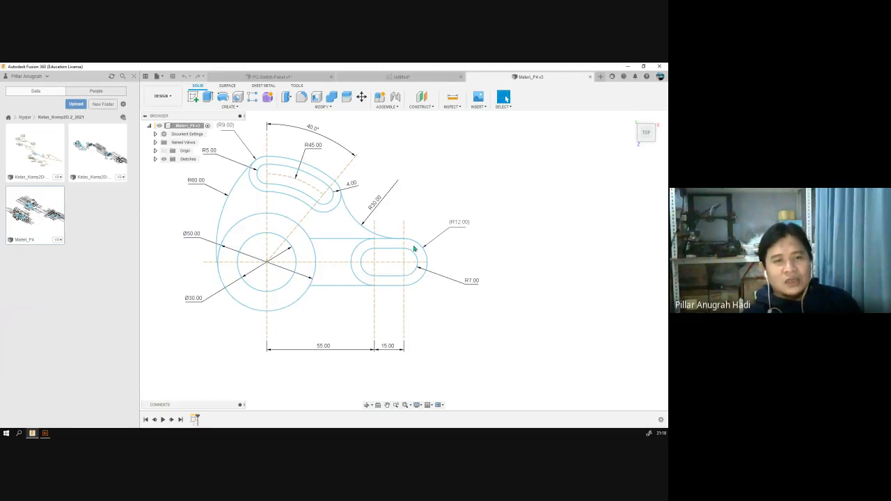
pyautogui.scroll(2, 357, 329)
pyautogui.scroll(-3, 354, 327)
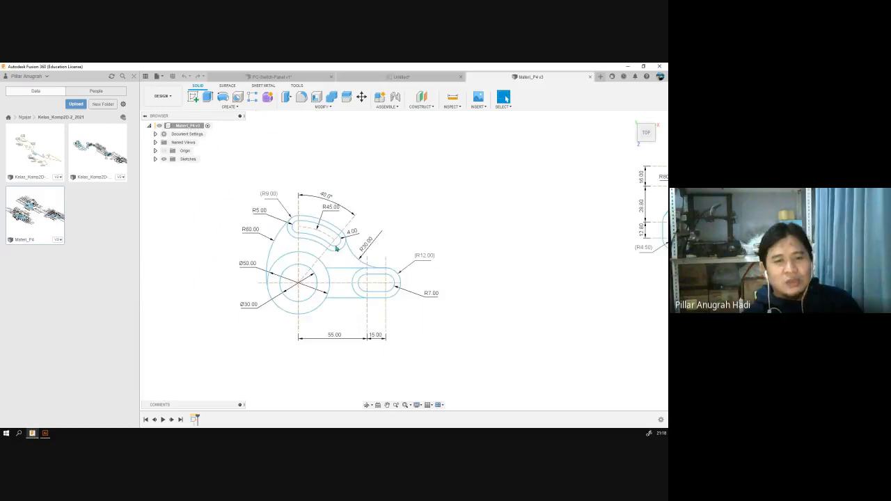
pyautogui.moveTo(473, 358); pyautogui.dragTo(391, 250, button='middle')
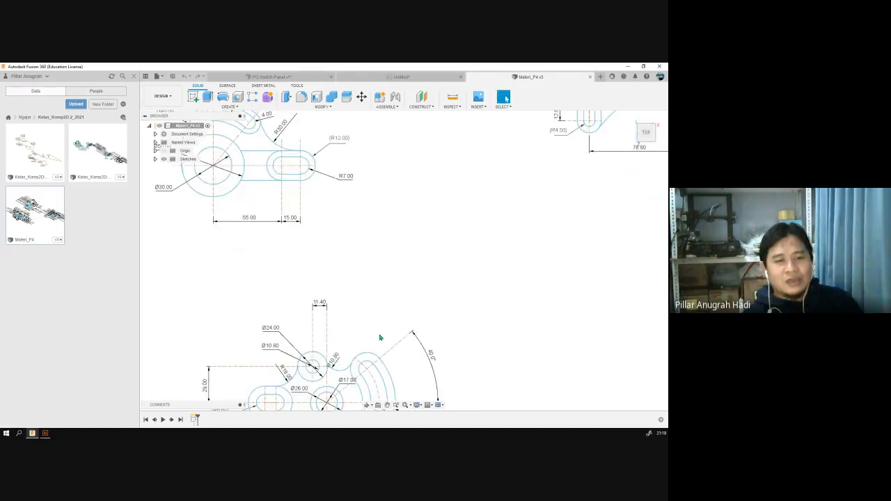
pyautogui.moveTo(371, 346); pyautogui.dragTo(388, 256, button='middle')
pyautogui.scroll(3, 356, 340)
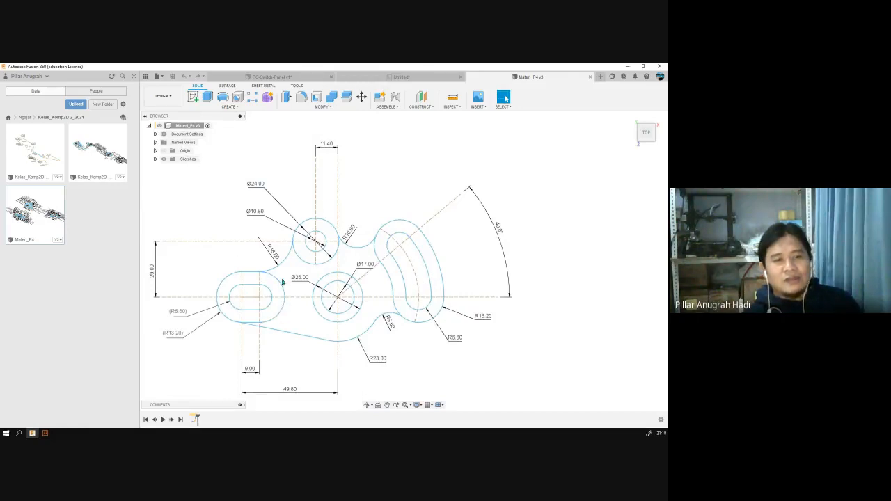
pyautogui.scroll(3, 326, 285)
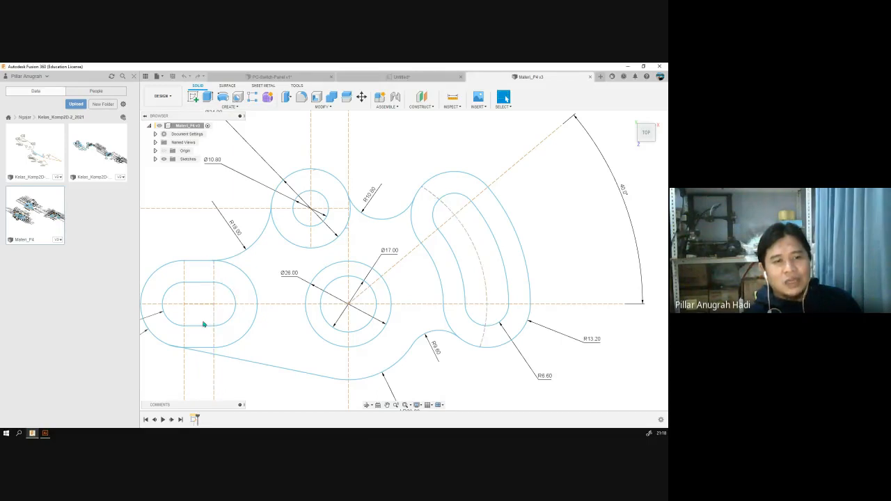
pyautogui.moveTo(248, 312); pyautogui.dragTo(380, 302, button='middle')
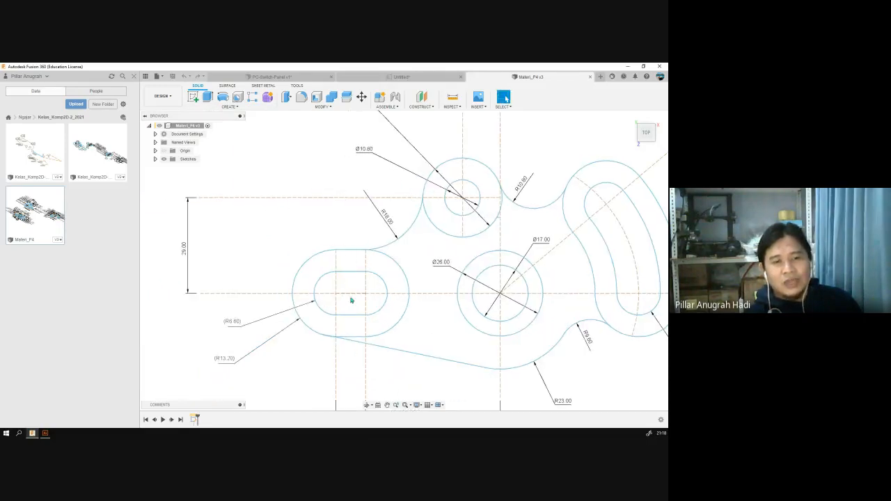
pyautogui.moveTo(490, 263)
pyautogui.mouseDown(button='middle')
pyautogui.moveTo(327, 243)
pyautogui.moveTo(299, 272)
pyautogui.mouseUp(button='middle')
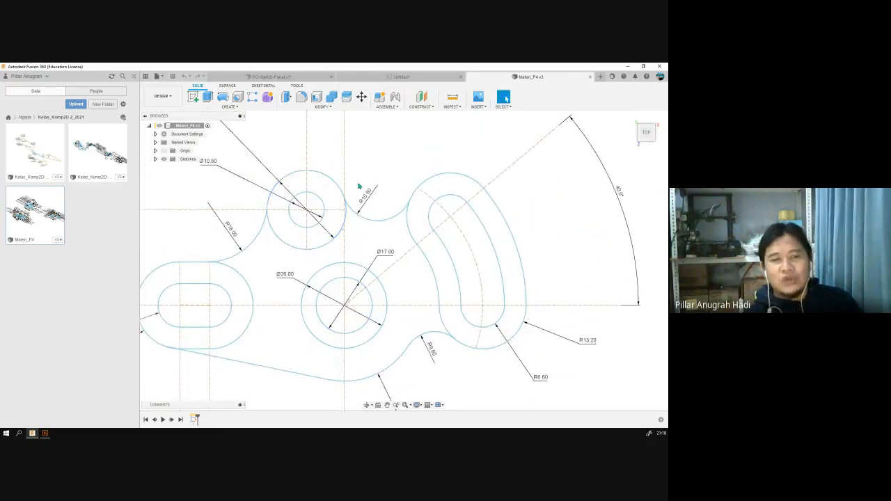
pyautogui.moveTo(325, 230)
pyautogui.mouseDown(button='middle')
pyautogui.moveTo(410, 250)
pyautogui.moveTo(407, 233)
pyautogui.moveTo(372, 236)
pyautogui.mouseUp(button='middle')
pyautogui.scroll(-3, 408, 233)
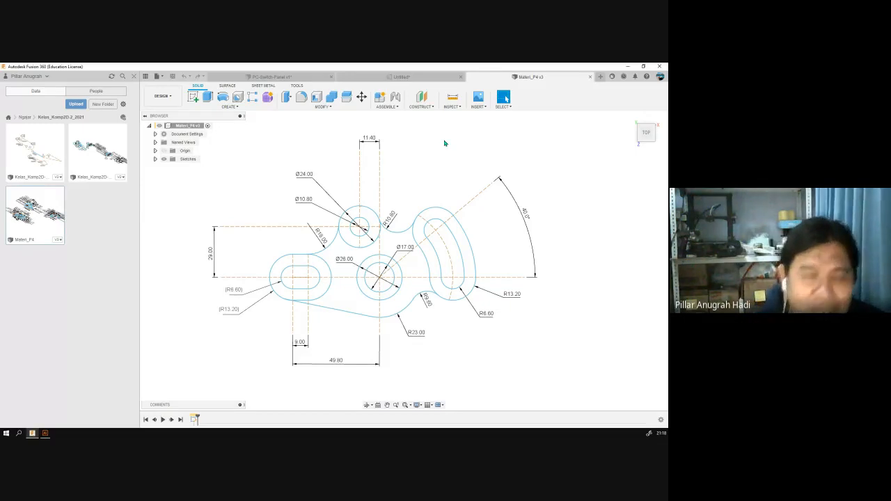
pyautogui.scroll(3, 408, 181)
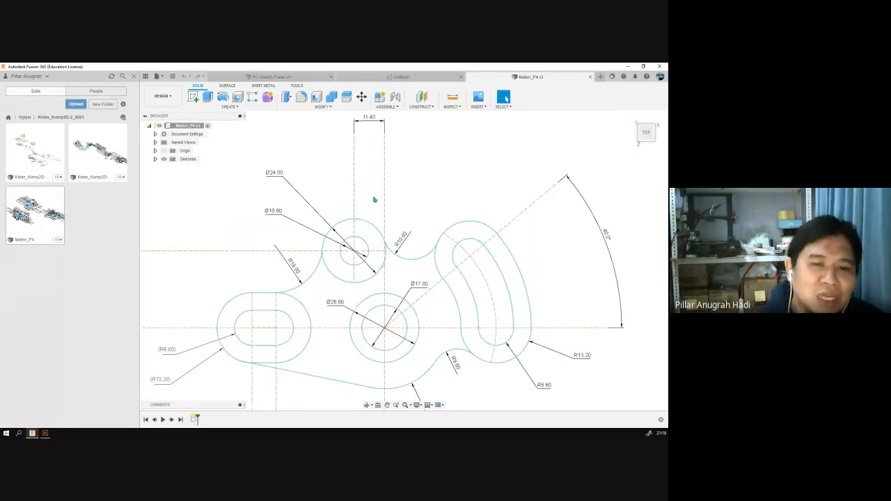
pyautogui.scroll(-4, 410, 229)
pyautogui.scroll(2, 411, 230)
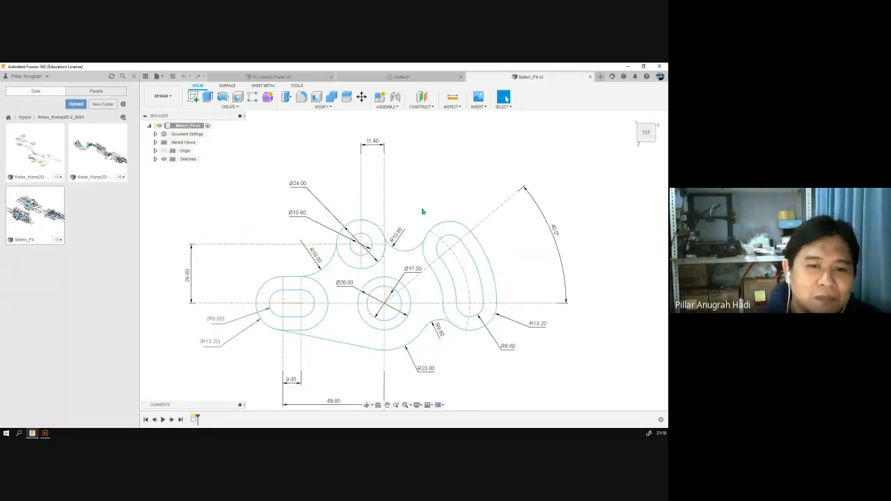
pyautogui.click(387, 405)
pyautogui.moveTo(319, 248)
pyautogui.mouseDown(button='middle')
pyautogui.moveTo(308, 207)
pyautogui.moveTo(330, 244)
pyautogui.moveTo(335, 233)
pyautogui.mouseUp(button='middle')
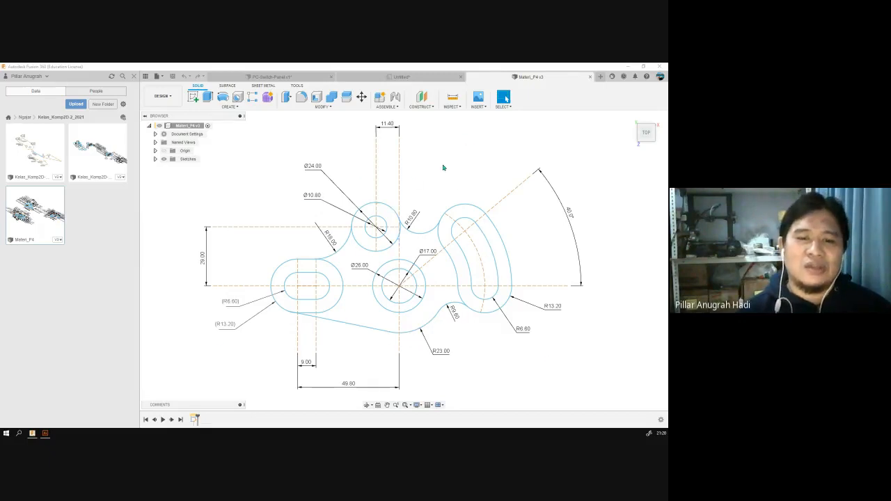
pyautogui.scroll(-3, 443, 167)
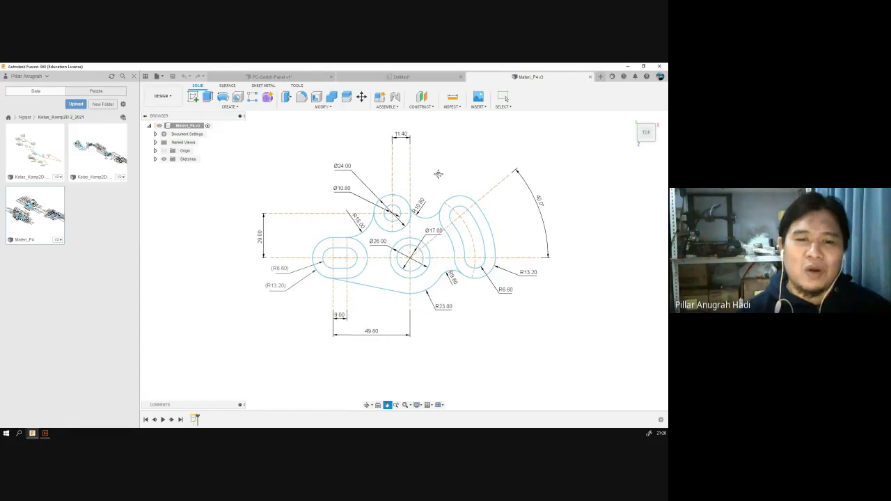
pyautogui.moveTo(439, 174)
pyautogui.mouseDown(button='middle')
pyautogui.moveTo(302, 209)
pyautogui.moveTo(354, 195)
pyautogui.mouseUp(button='middle')
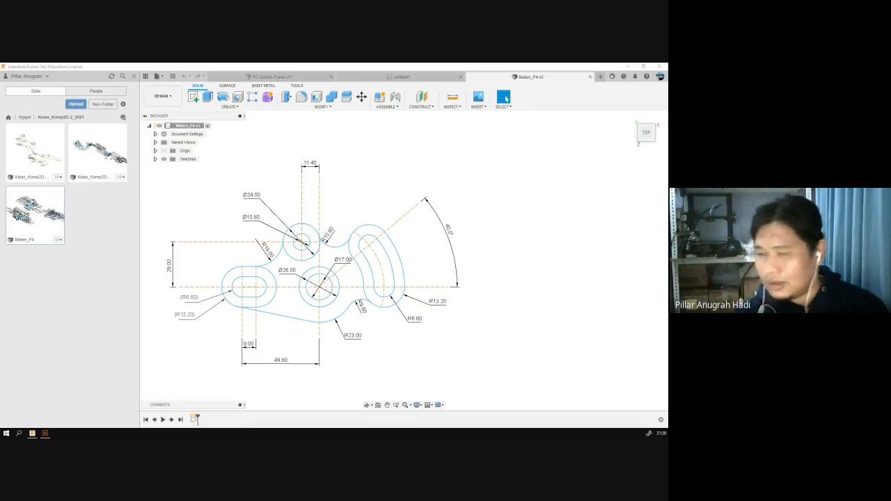
# Step: Switch to the web browser and look through the Google image results for "breast pump"
pyautogui.moveTo(0, 129); pyautogui.dragTo(389, 134)
pyautogui.doubleClick(389, 134)
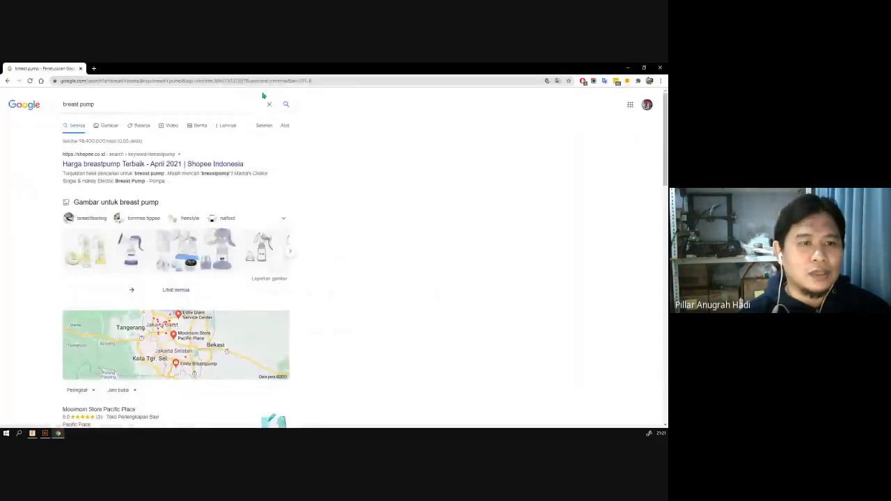
pyautogui.click(108, 121)
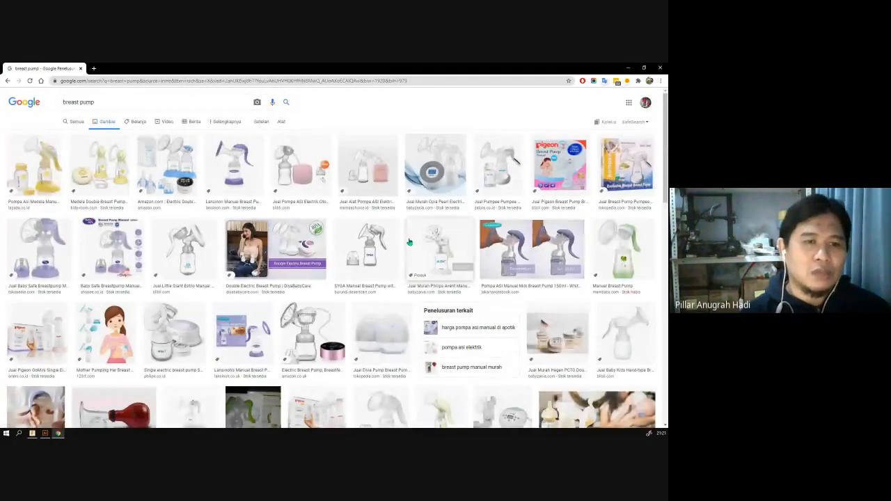
pyautogui.scroll(-2, 246, 230)
pyautogui.scroll(-3, 246, 230)
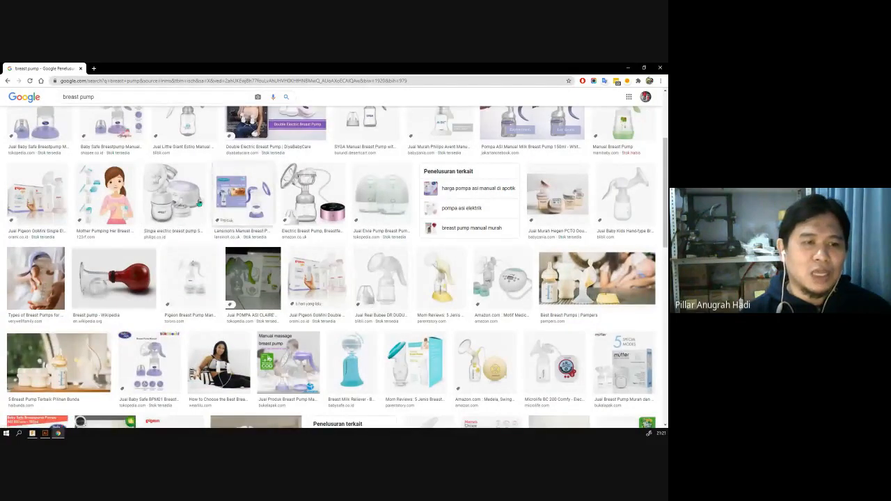
pyautogui.scroll(1, 158, 200)
pyautogui.scroll(1, 158, 200)
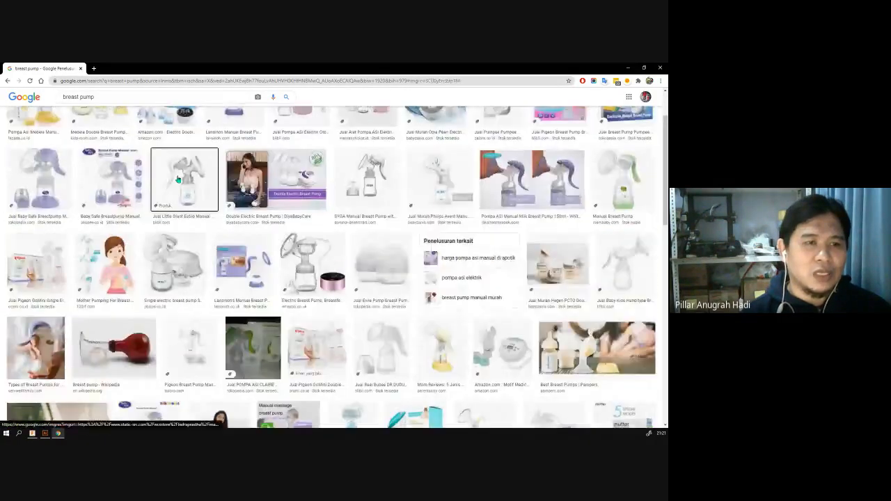
# Step: Open the Little Giant Estilo manual breast pump picture and save it as a JPEG in the Komp2D2 P5 folder
pyautogui.click(169, 184)
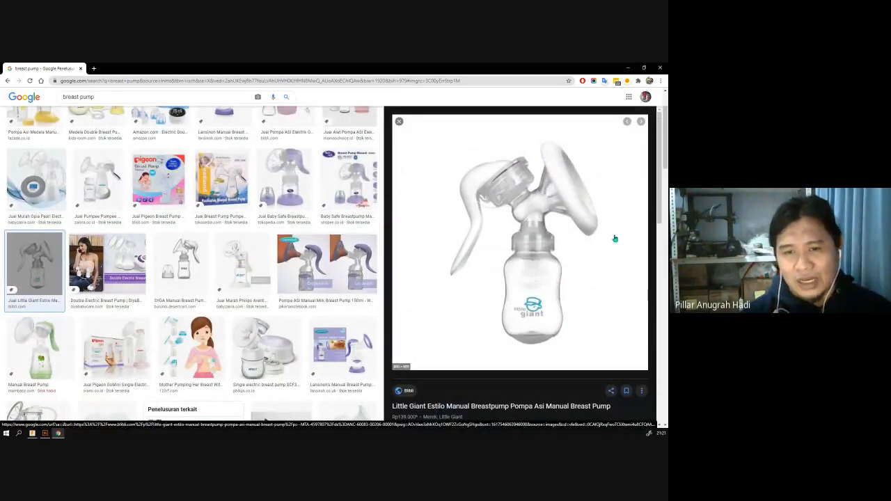
pyautogui.scroll(1, 585, 292)
pyautogui.scroll(-1, 602, 340)
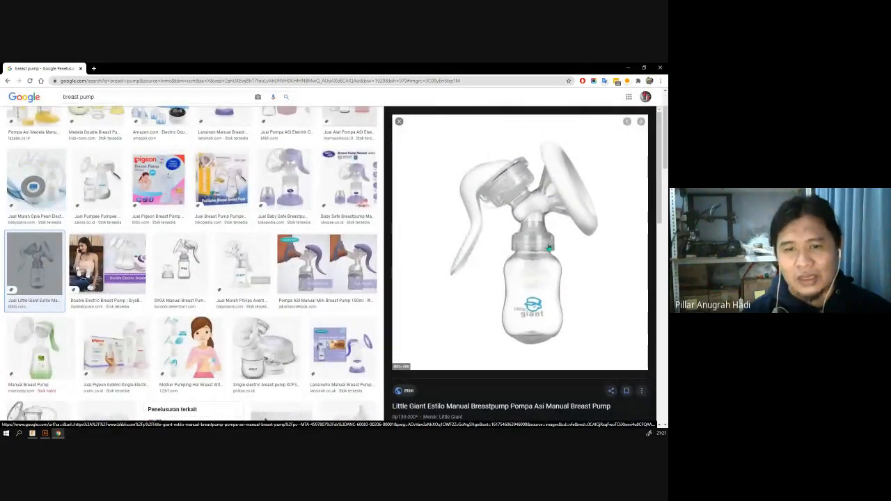
pyautogui.rightClick(497, 199)
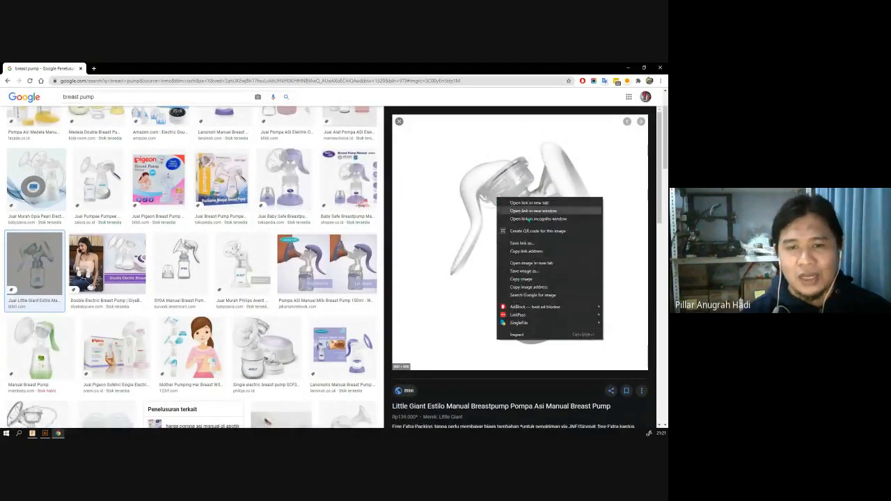
pyautogui.click(524, 273)
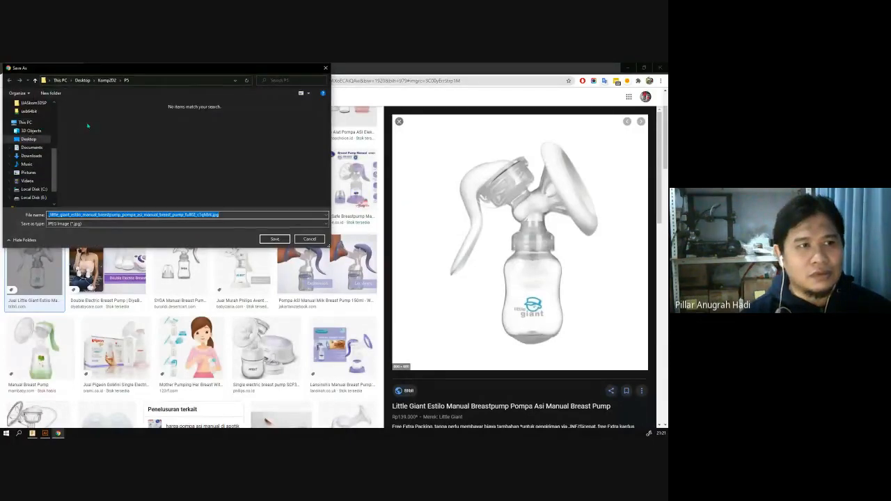
pyautogui.click(278, 241)
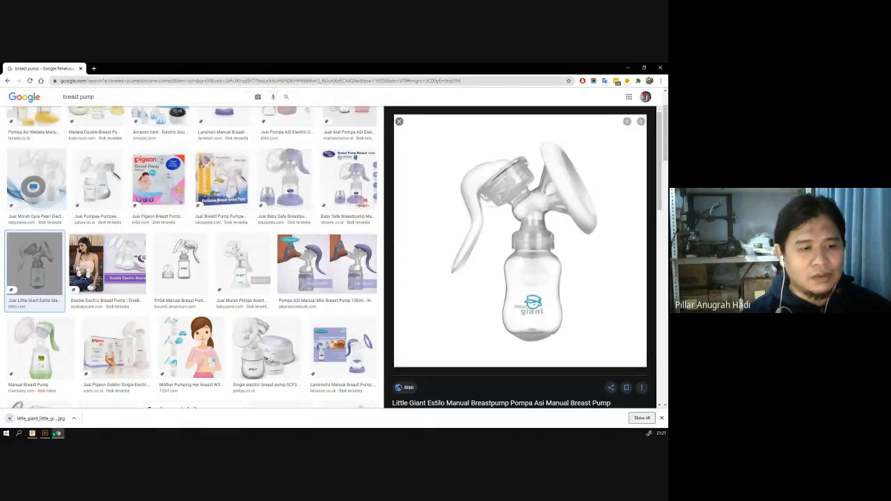
# Step: Return to Fusion 360 and close the untitled PC-Switch-Panel drawing without saving it
pyautogui.click(32, 433)
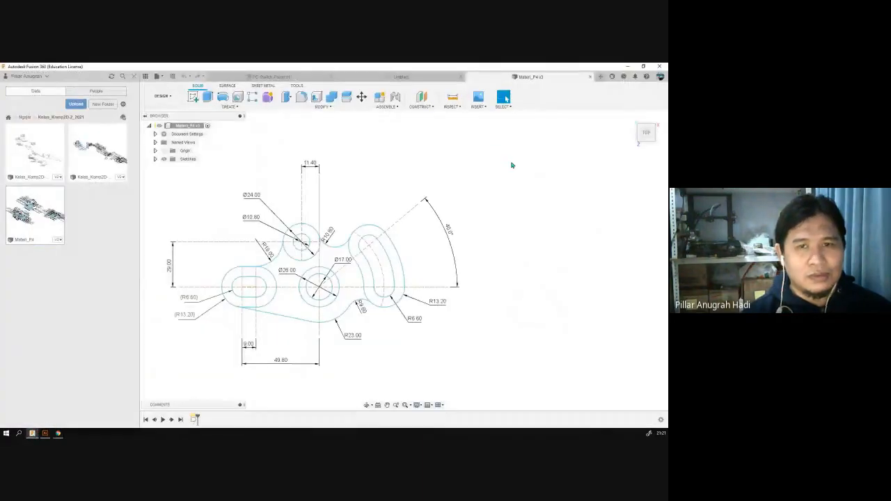
pyautogui.scroll(1, 513, 165)
pyautogui.scroll(-3, 513, 169)
pyautogui.moveTo(513, 170); pyautogui.dragTo(369, 194, button='middle')
pyautogui.click(443, 77)
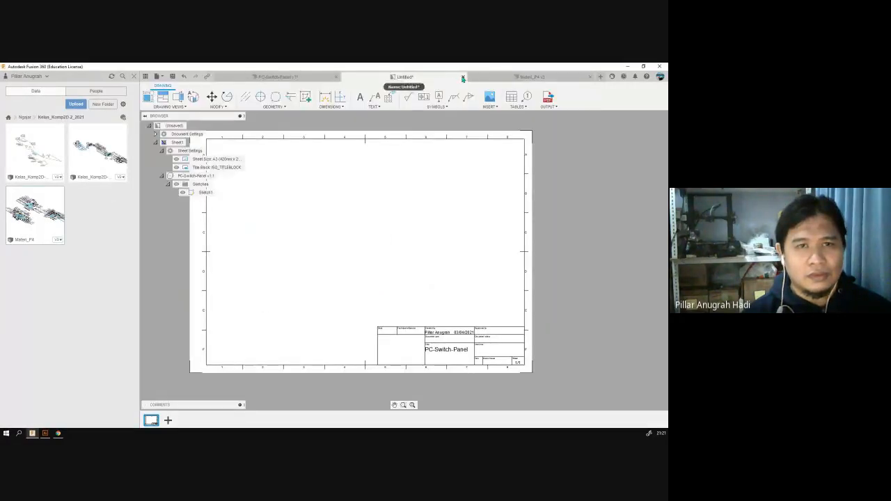
pyautogui.click(463, 77)
pyautogui.click(332, 258)
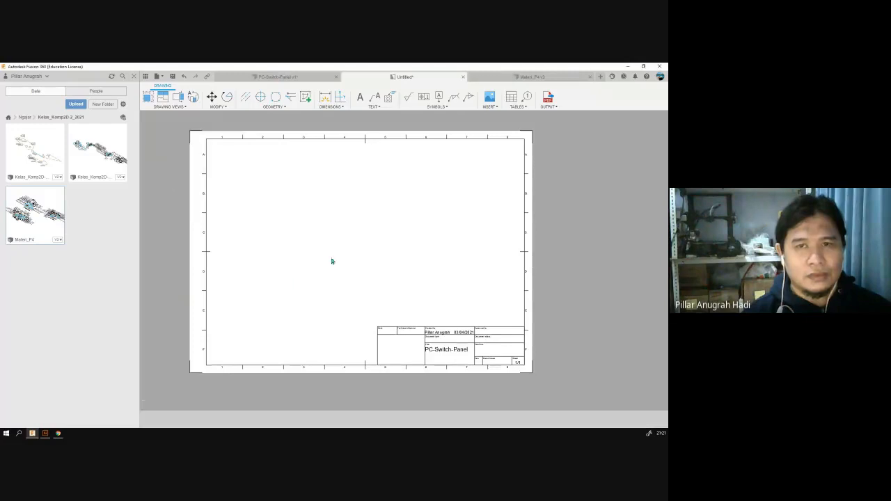
# Step: Start a sketch in a new design with 3D Sketch turned off, viewed from the top
pyautogui.click(601, 77)
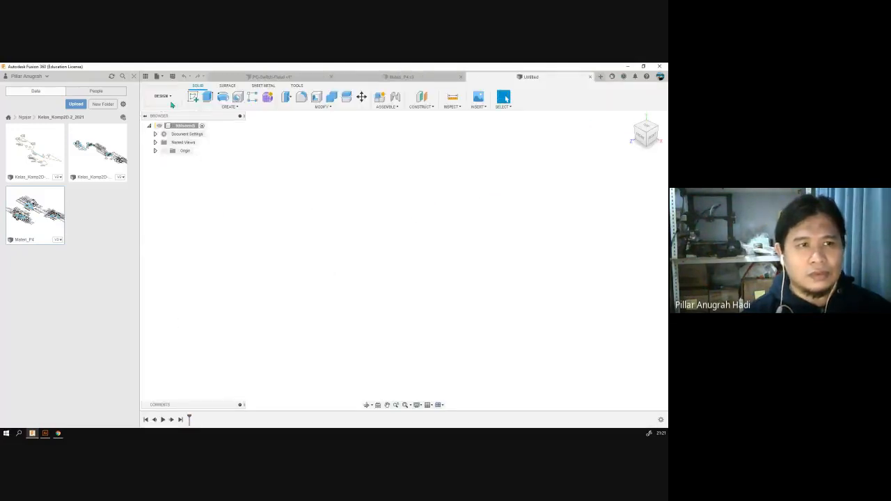
pyautogui.click(195, 98)
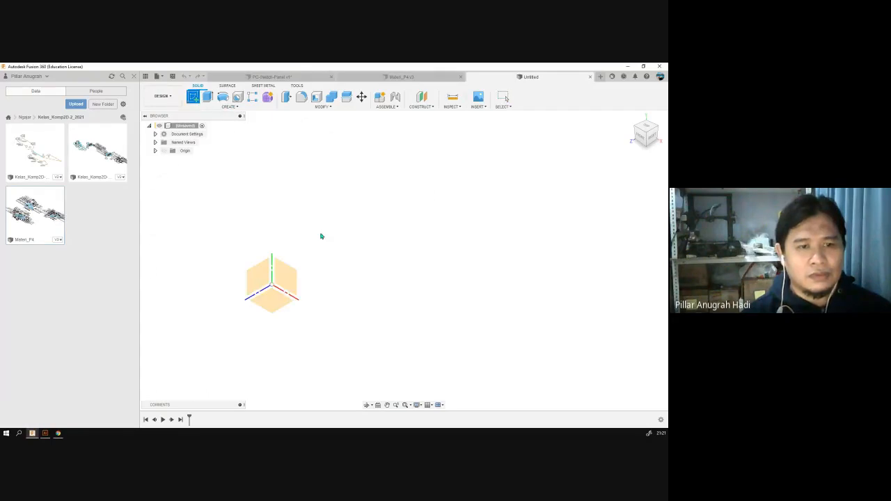
pyautogui.click(344, 272)
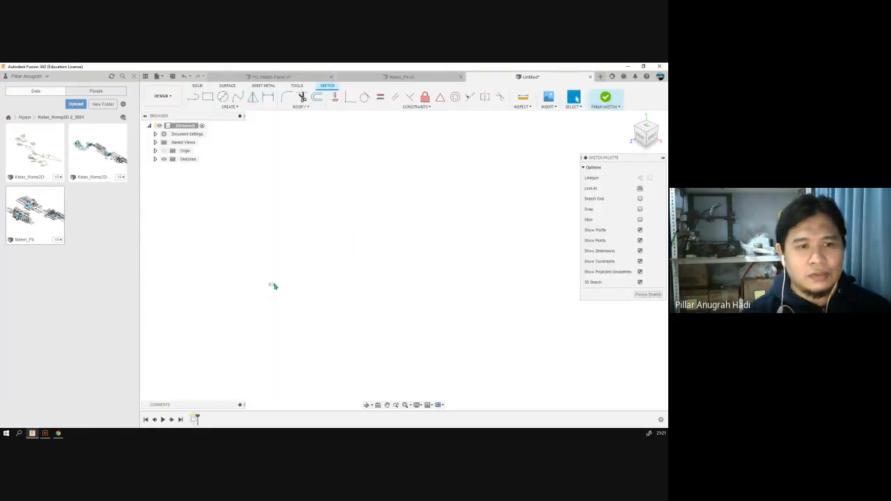
pyautogui.click(640, 283)
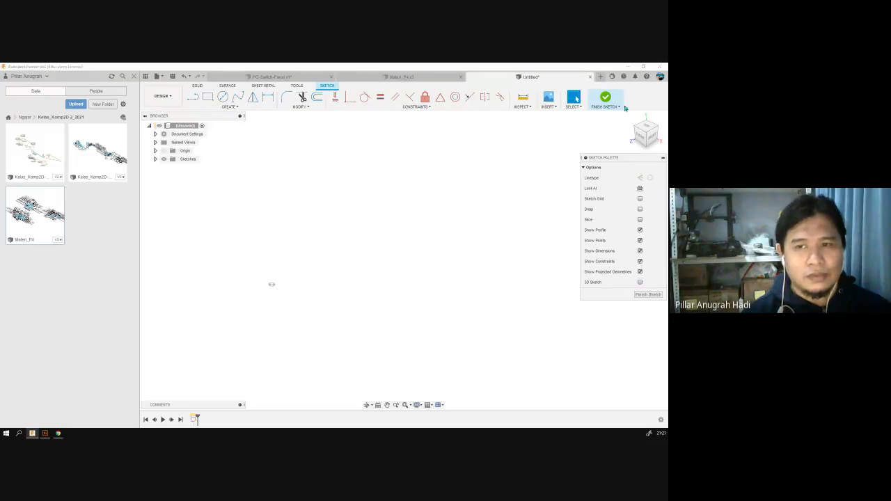
pyautogui.click(646, 133)
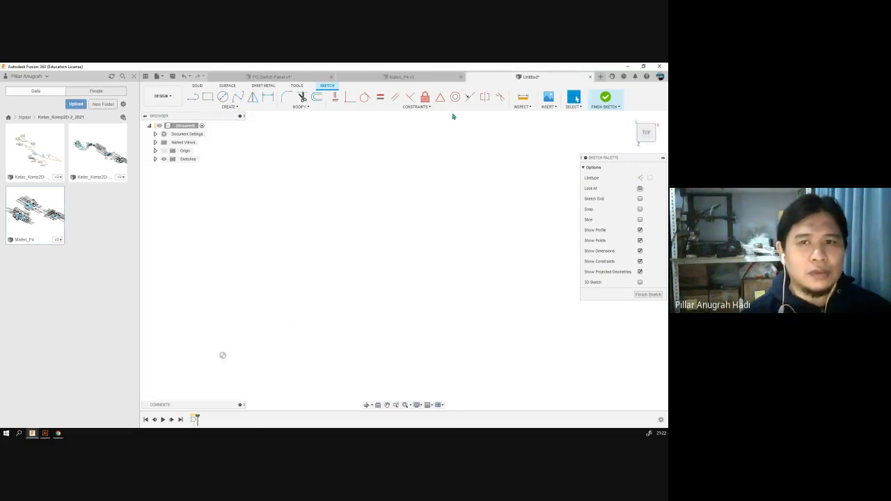
# Step: Insert the downloaded little giant breast pump image from the Komp2D2 P5 folder as a canvas on the XZ plane
pyautogui.click(549, 98)
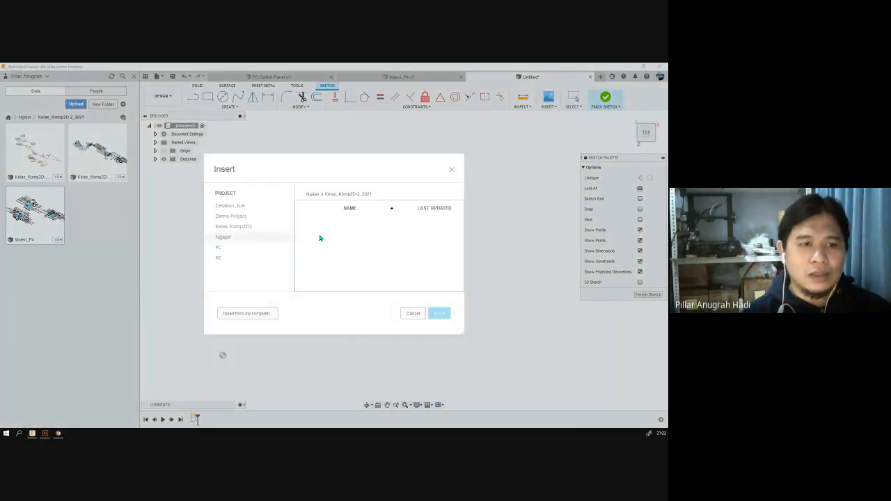
pyautogui.click(266, 314)
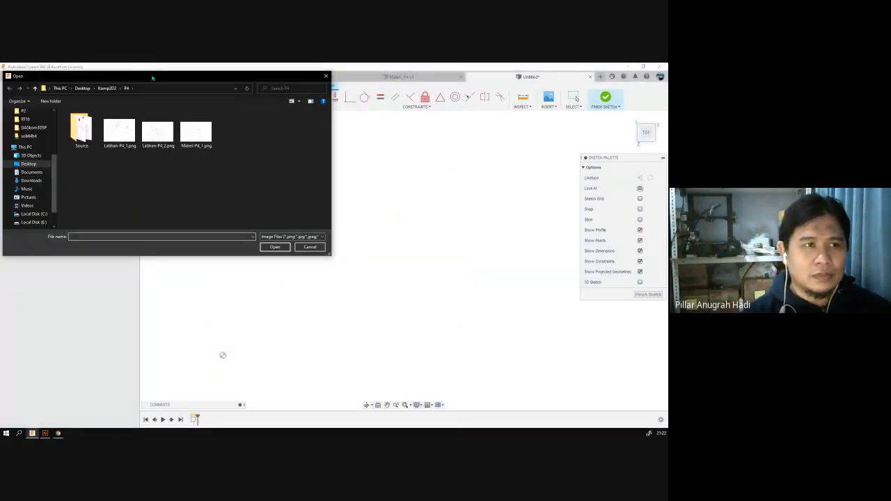
pyautogui.click(105, 89)
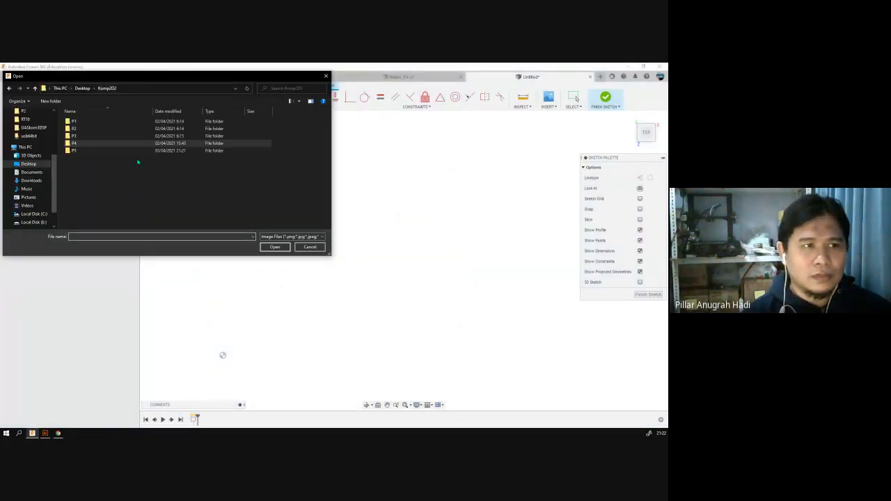
pyautogui.doubleClick(83, 147)
pyautogui.click(240, 162)
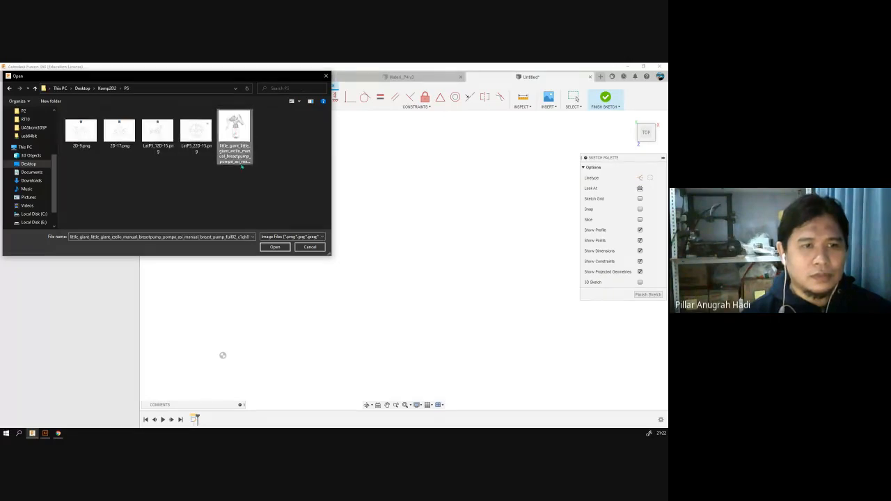
pyautogui.click(278, 249)
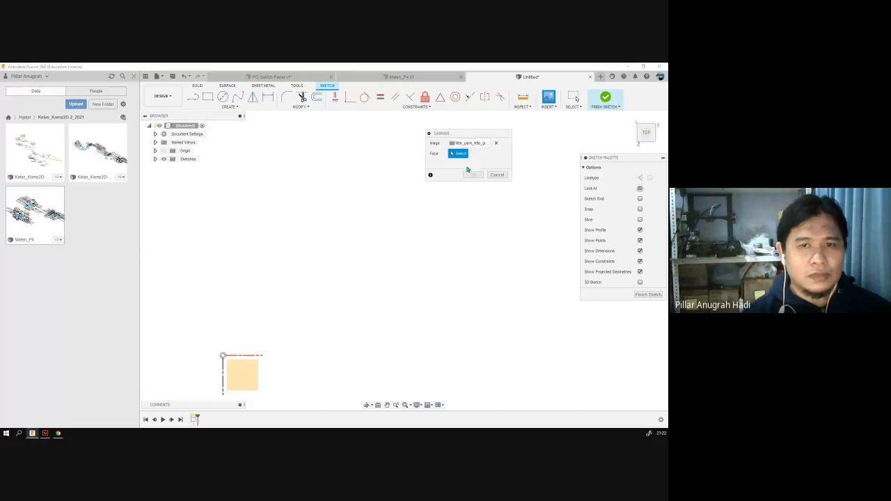
pyautogui.click(248, 368)
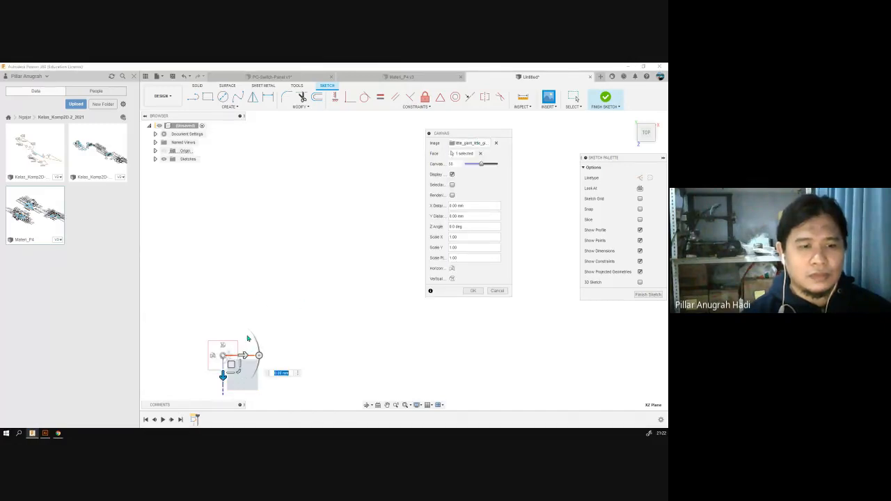
# Step: Enlarge the breast pump canvas and place it above and to the right of the origin
pyautogui.moveTo(243, 355); pyautogui.dragTo(529, 357)
pyautogui.moveTo(394, 228); pyautogui.dragTo(341, 169)
pyautogui.click(474, 291)
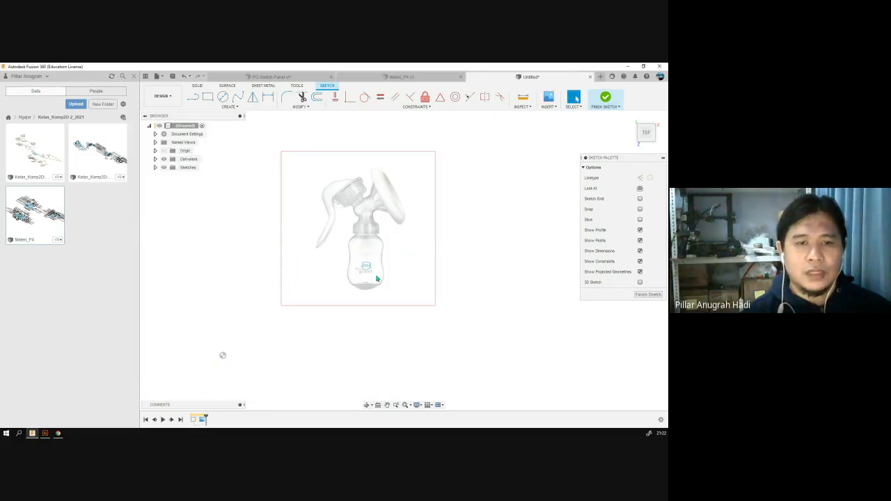
# Step: Sketch a circle about 64 mm in diameter and place its edge against the right side of the bottle
pyautogui.scroll(5, 375, 279)
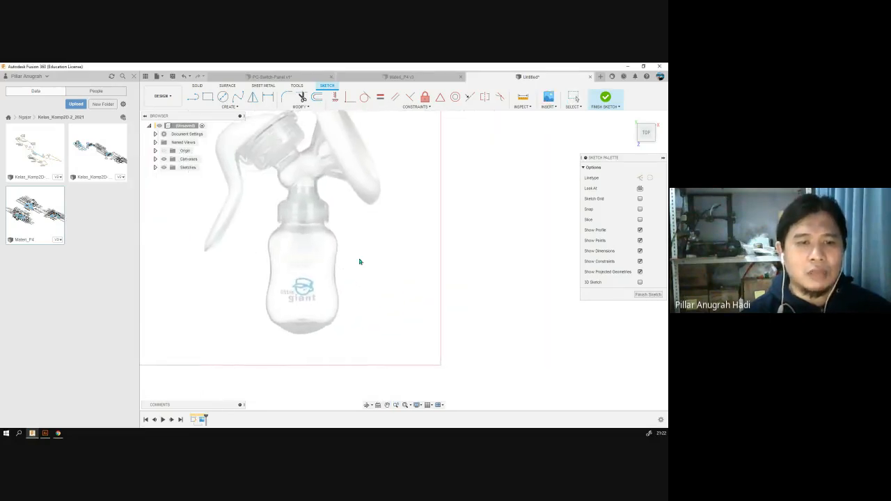
pyautogui.press('Escape')
pyautogui.click(223, 97)
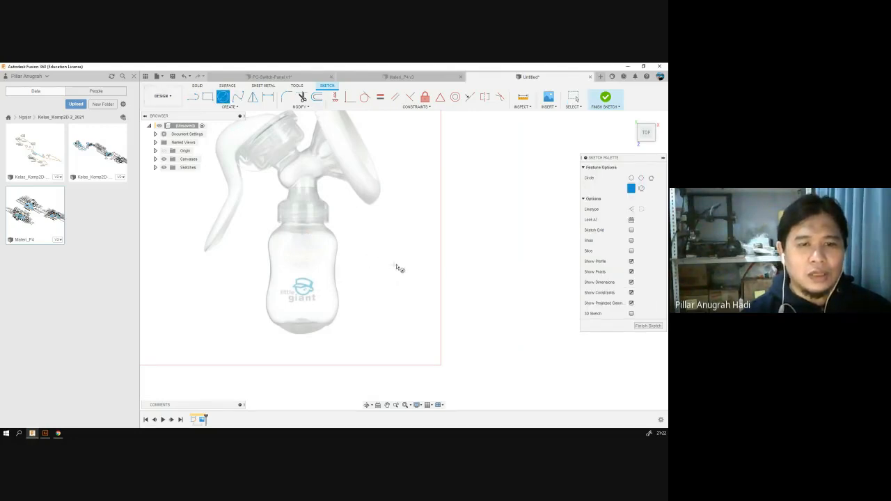
pyautogui.click(418, 262)
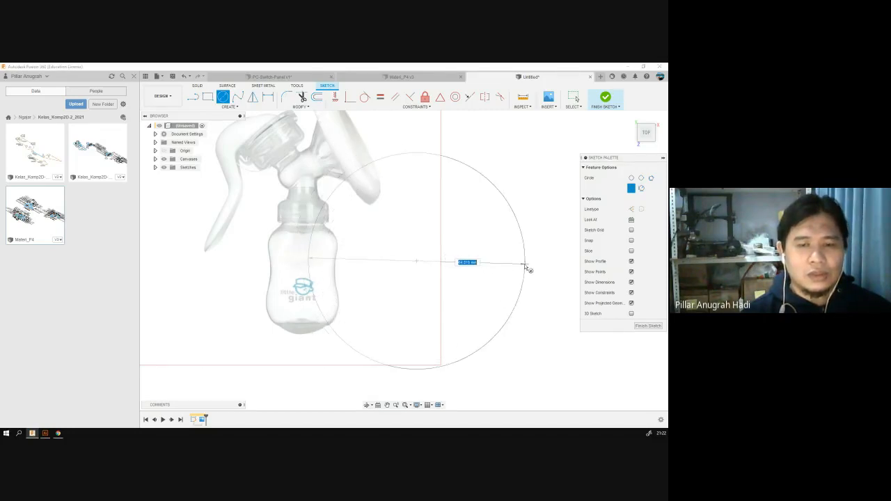
pyautogui.click(526, 267)
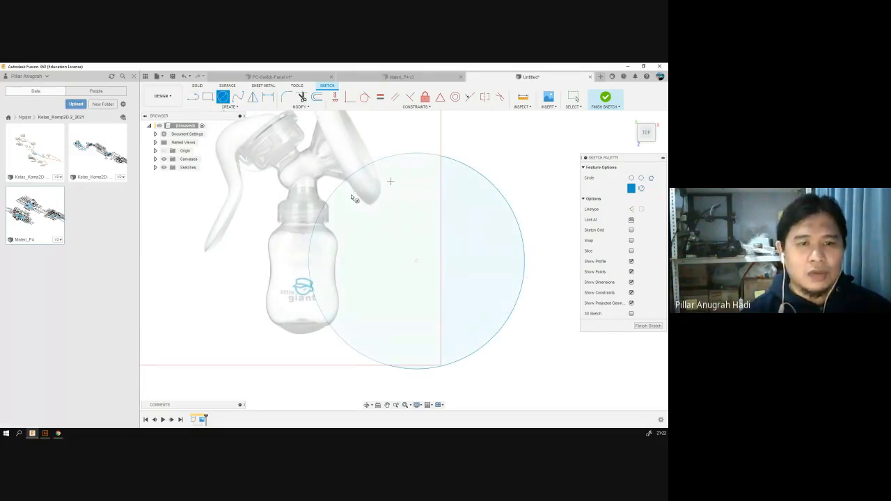
pyautogui.press('Escape')
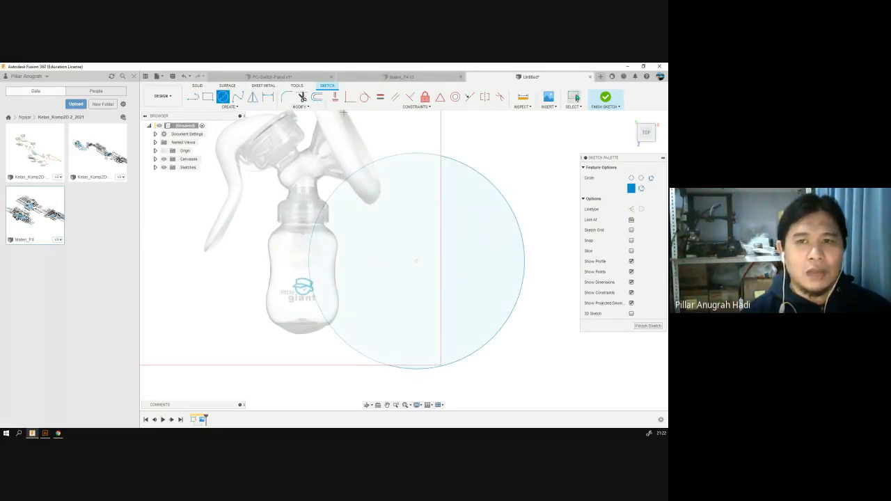
pyautogui.moveTo(424, 262); pyautogui.dragTo(443, 275)
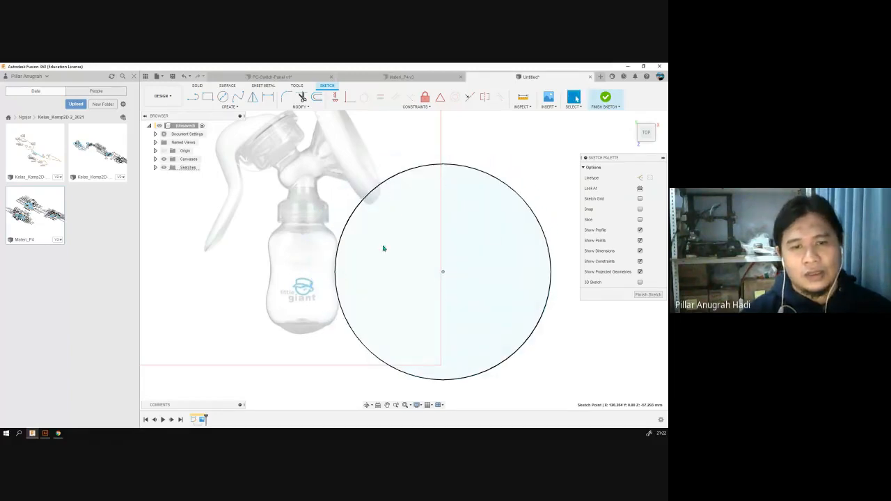
pyautogui.click(446, 274)
pyautogui.press('m')
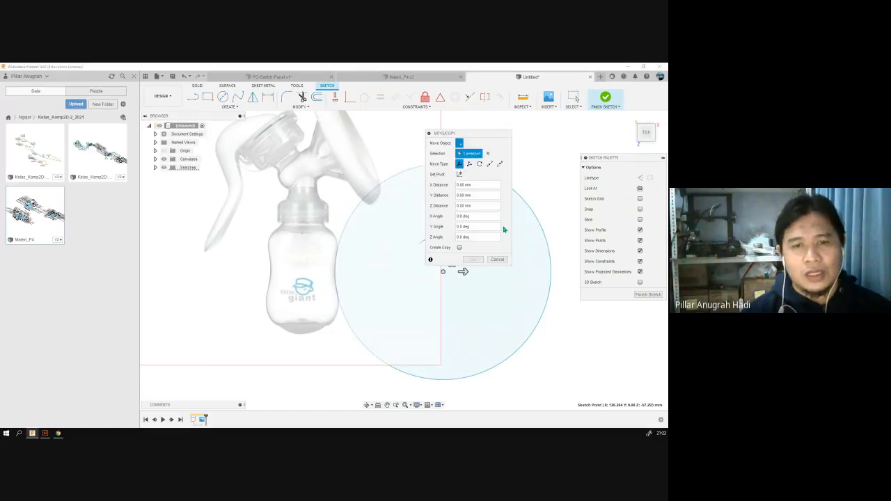
pyautogui.click(498, 259)
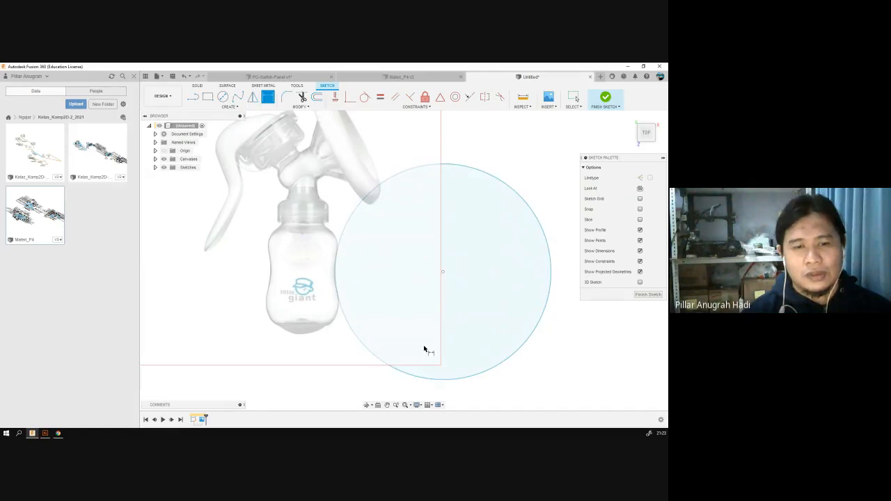
# Step: Dimension the circle's diameter as 65 mm
pyautogui.click(362, 348)
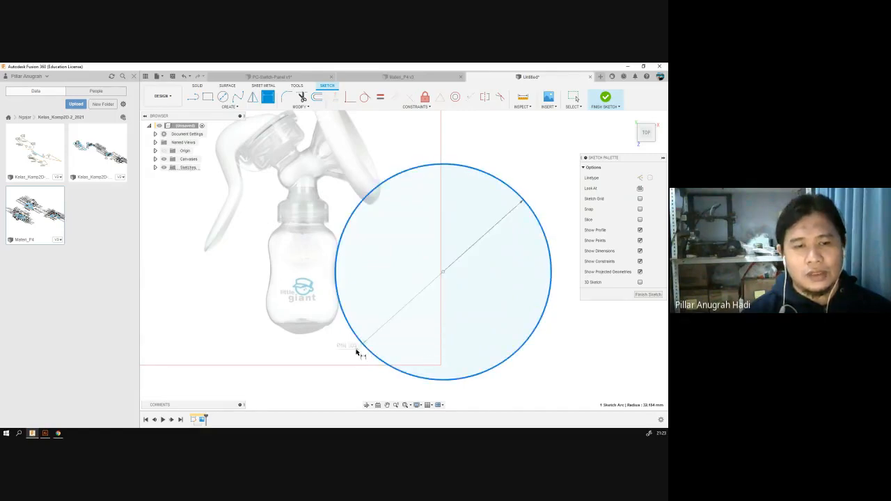
pyautogui.click(296, 387)
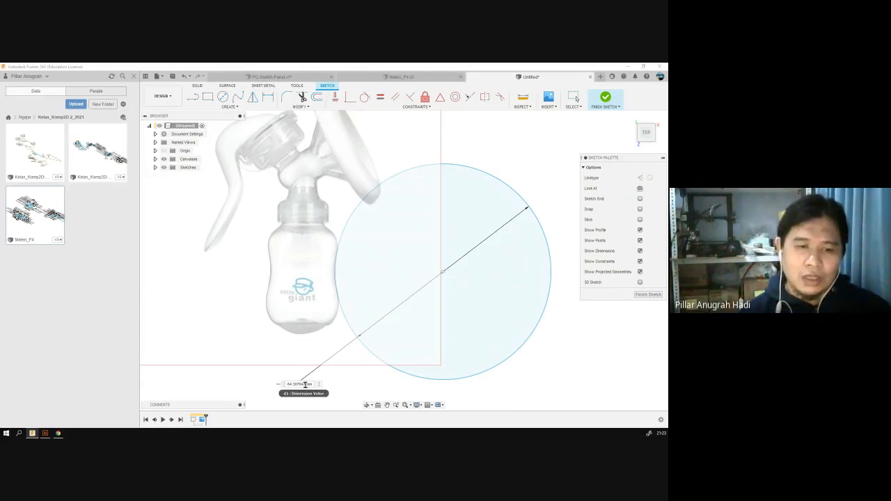
pyautogui.doubleClick(306, 384)
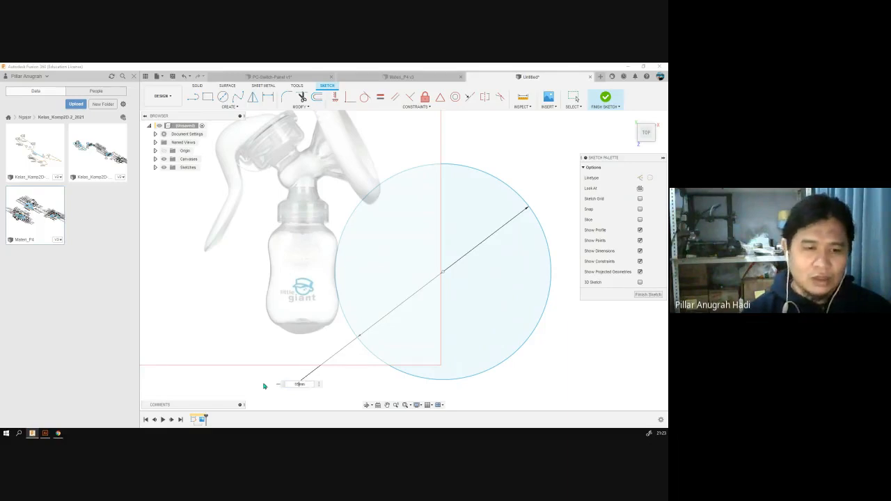
pyautogui.write('85mm')
pyautogui.press('Return')
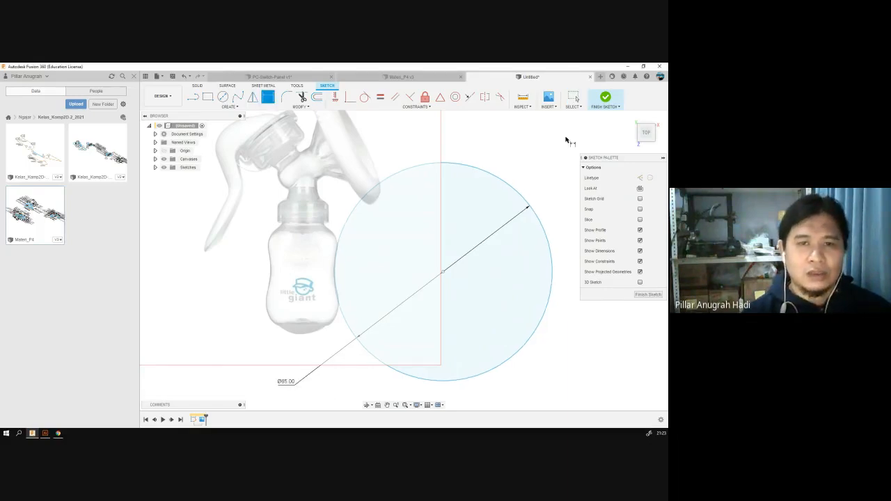
# Step: Move the diameter dimension inside the circle and select the circle's outline beside the bottle
pyautogui.click(572, 99)
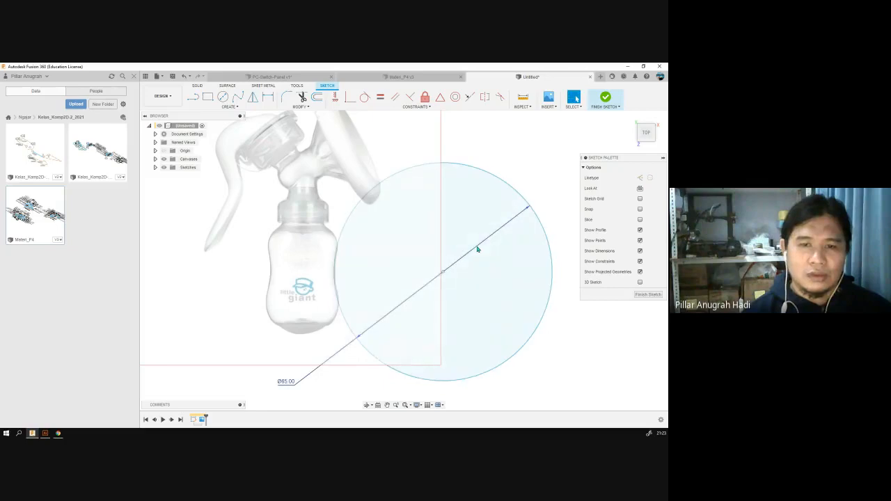
pyautogui.moveTo(479, 248); pyautogui.dragTo(477, 244)
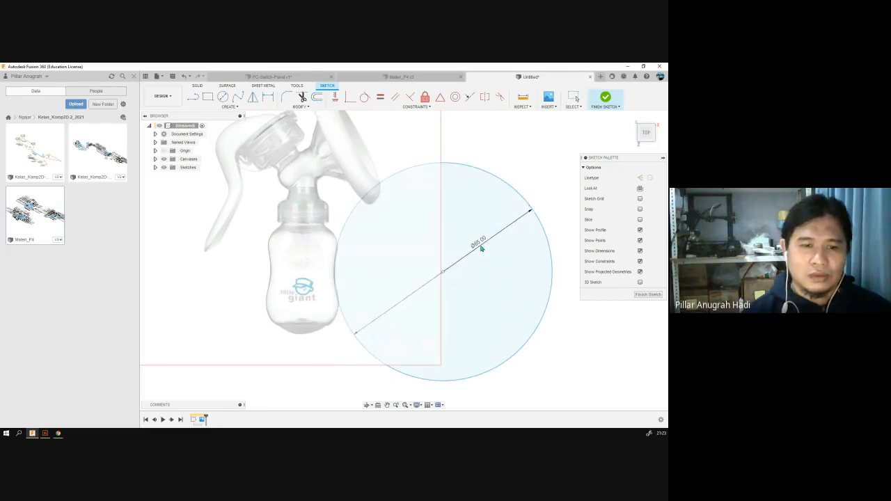
pyautogui.click(554, 285)
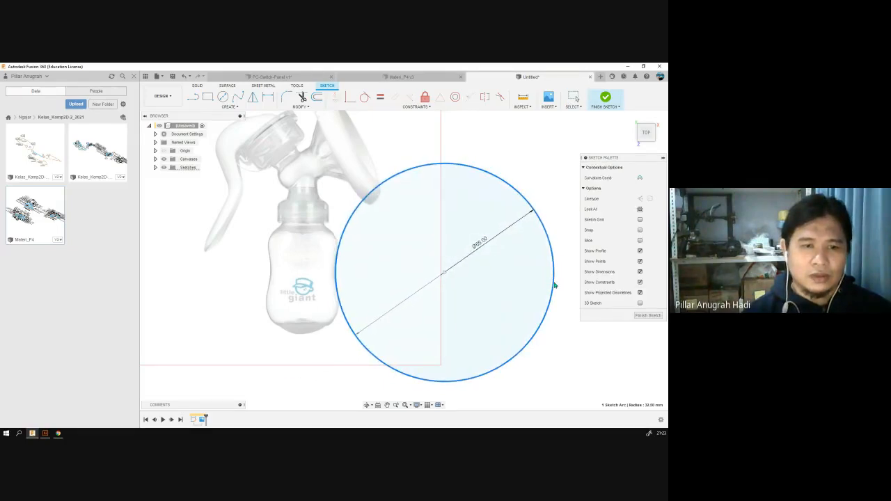
pyautogui.scroll(3, 333, 249)
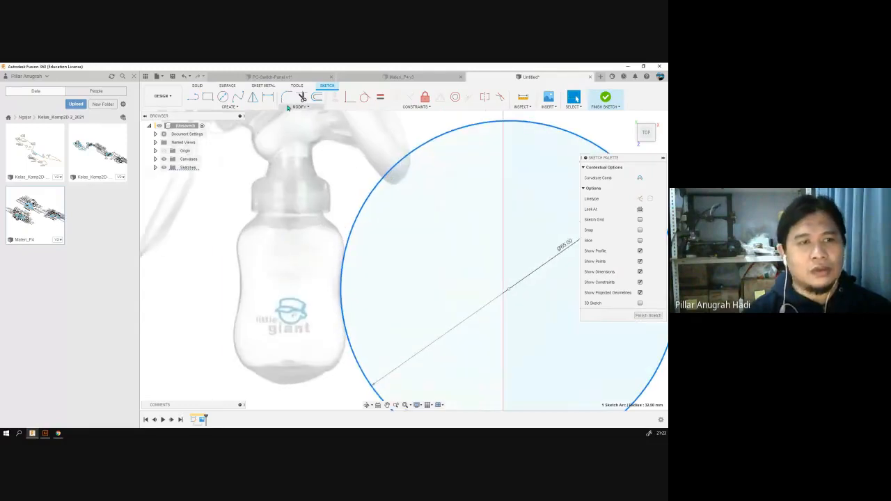
pyautogui.press('c')
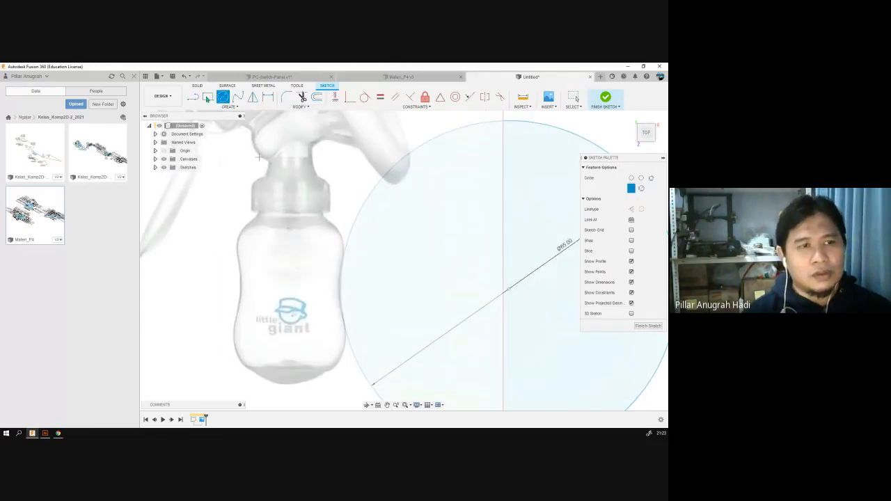
pyautogui.click(221, 107)
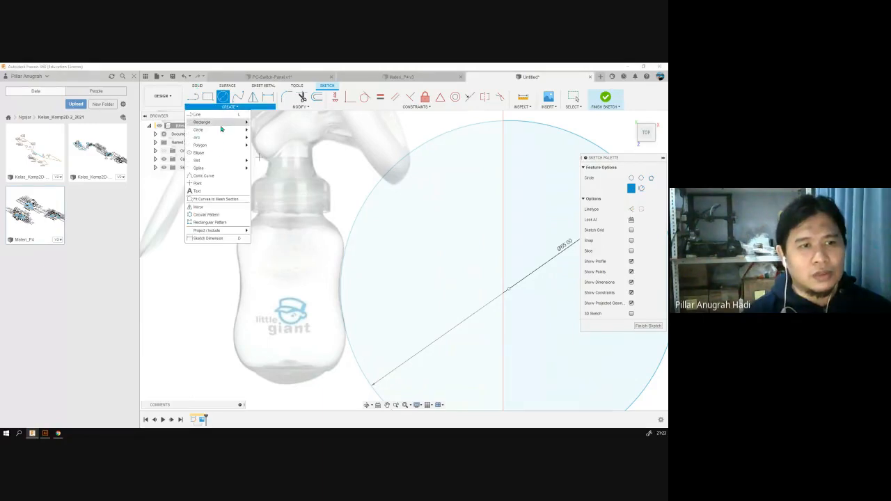
pyautogui.moveTo(221, 132)
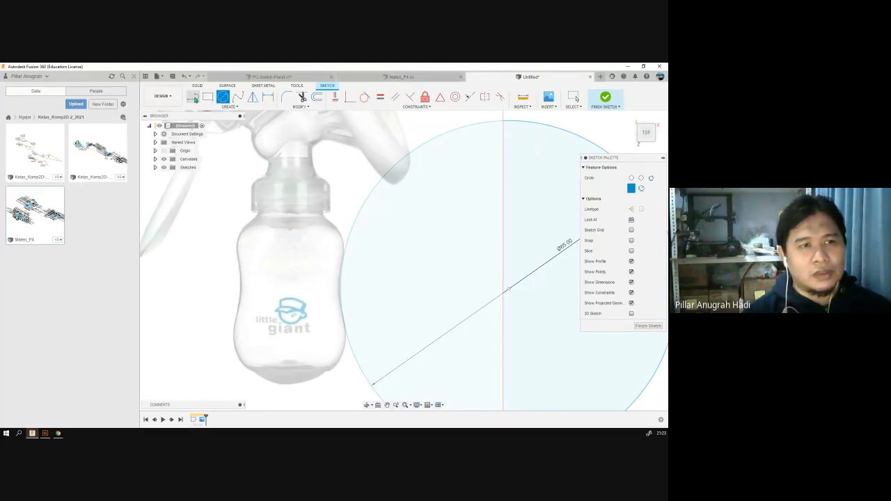
# Step: Sketch two separate crossing lines over the bottle's right shoulder, one sloping from the cap and one down toward the logo, and select the first
pyautogui.click(194, 98)
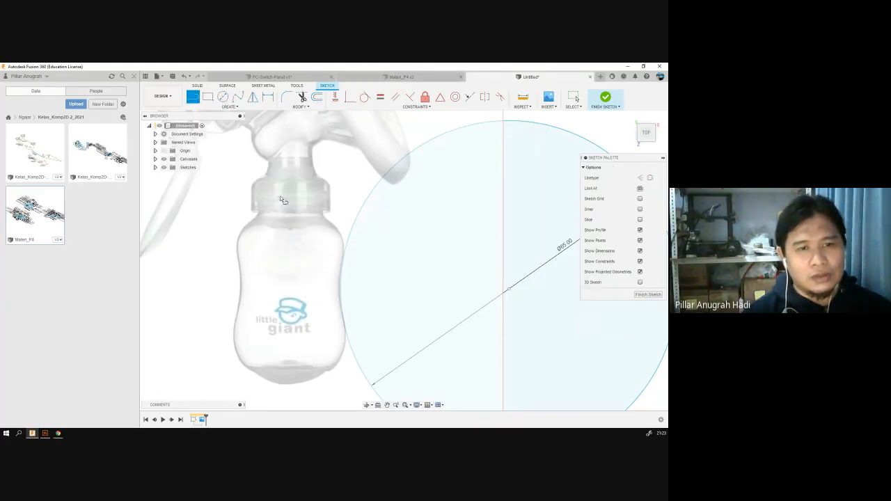
pyautogui.click(281, 197)
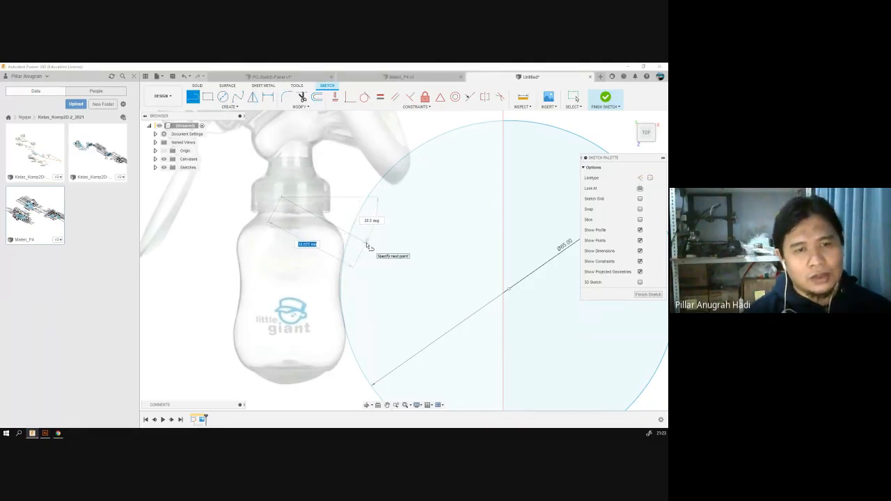
pyautogui.click(365, 247)
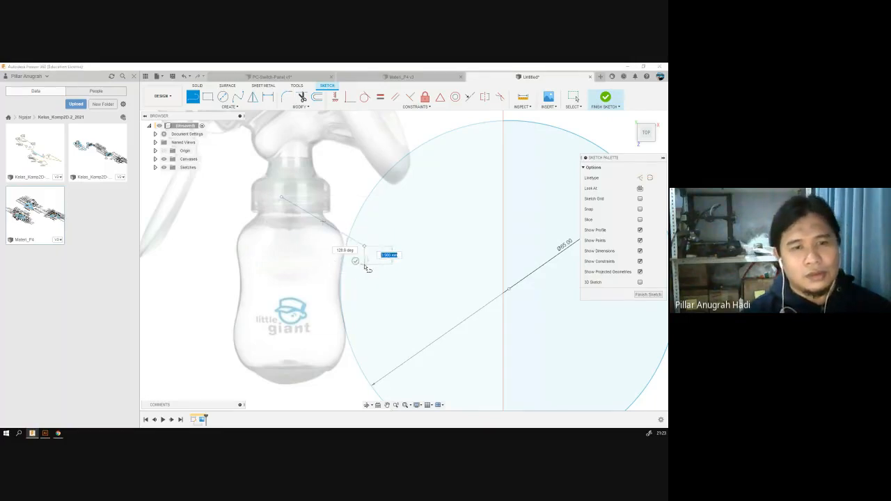
pyautogui.click(357, 260)
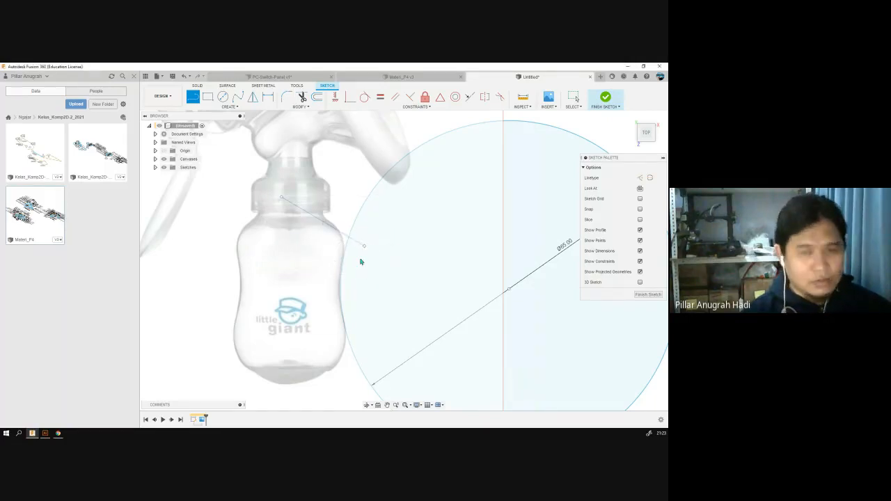
pyautogui.press('r')
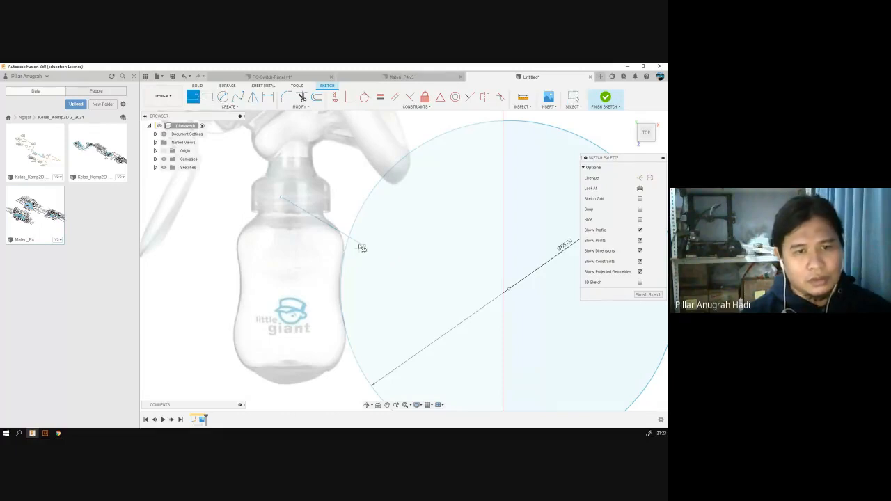
pyautogui.click(358, 226)
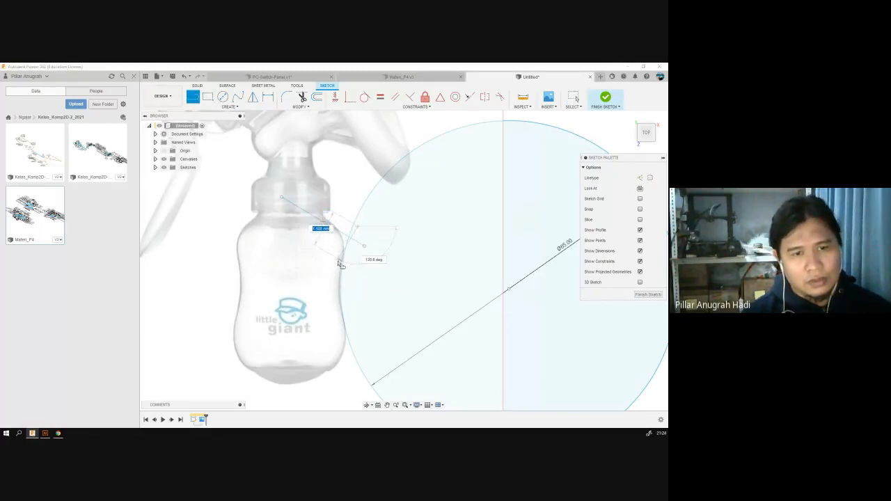
pyautogui.click(323, 284)
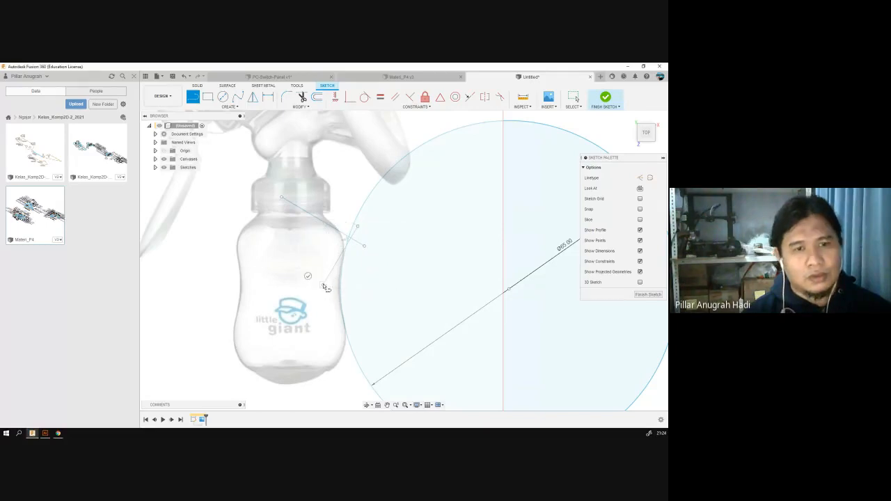
pyautogui.press('Escape')
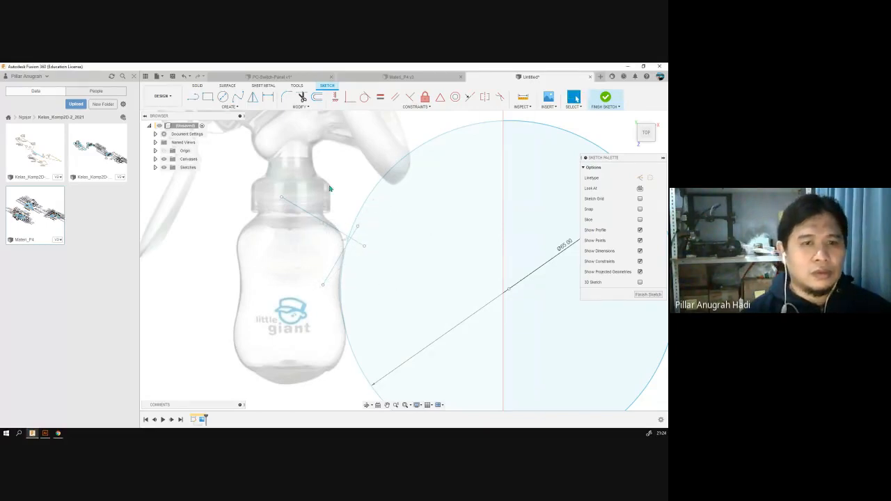
pyautogui.click(342, 232)
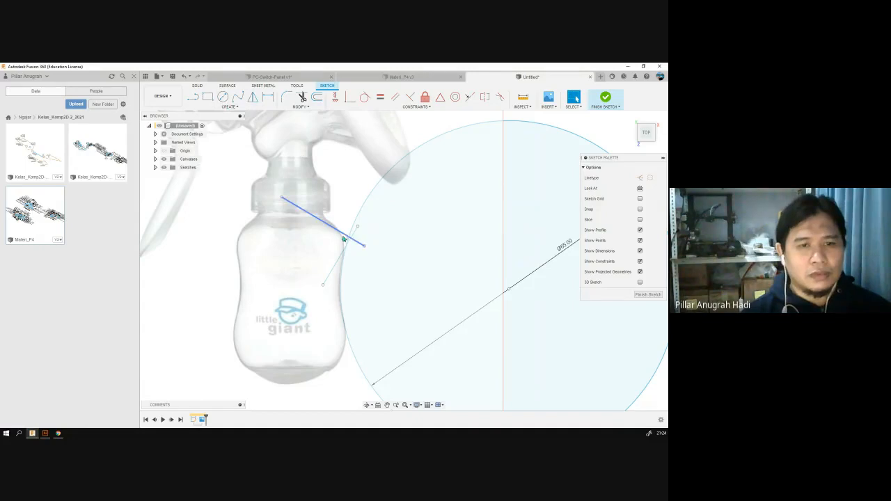
# Step: Convert both crossing shoulder lines to construction geometry and sketch a small 2-tangent circle touching them inside the bottle's right shoulder
pyautogui.click(340, 260)
pyautogui.click(639, 177)
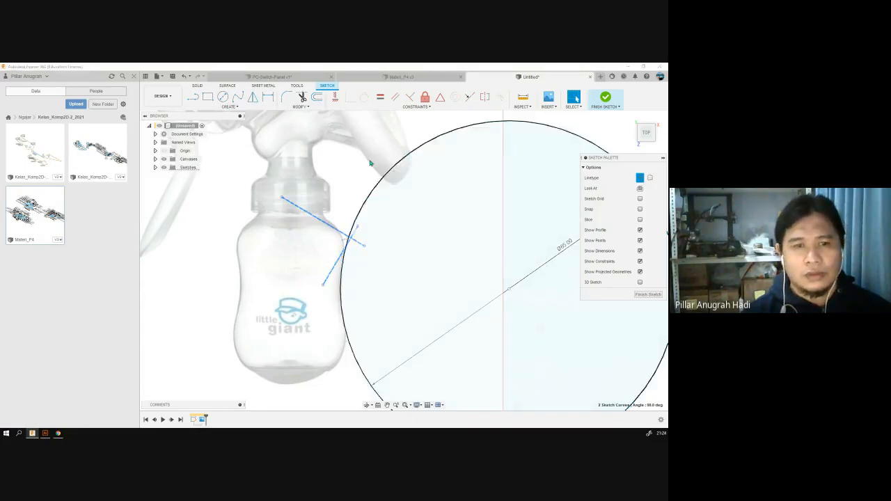
pyautogui.click(224, 98)
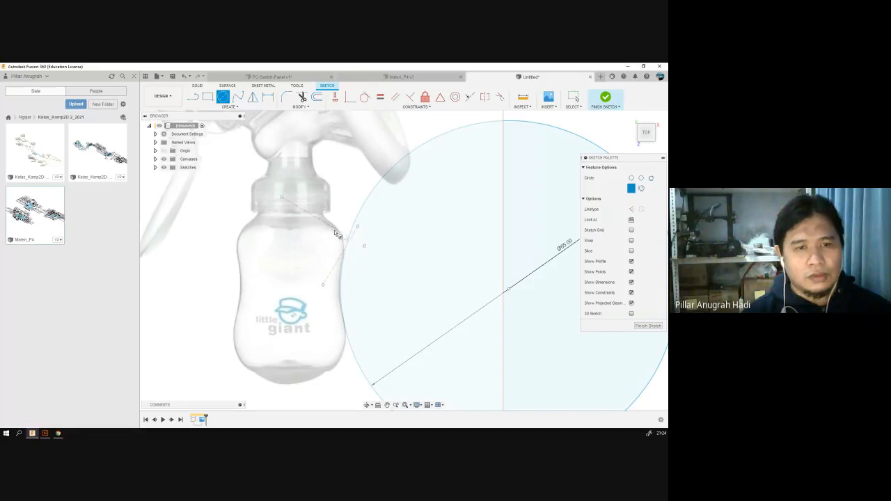
pyautogui.click(229, 107)
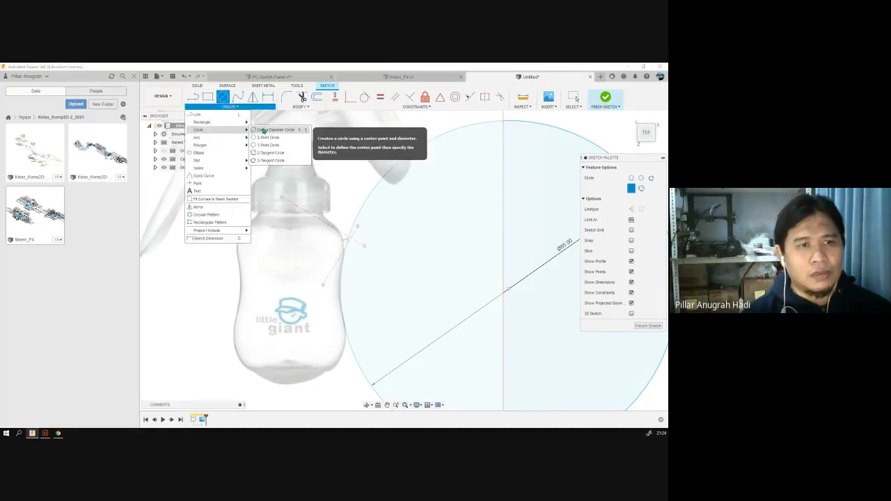
pyautogui.click(264, 130)
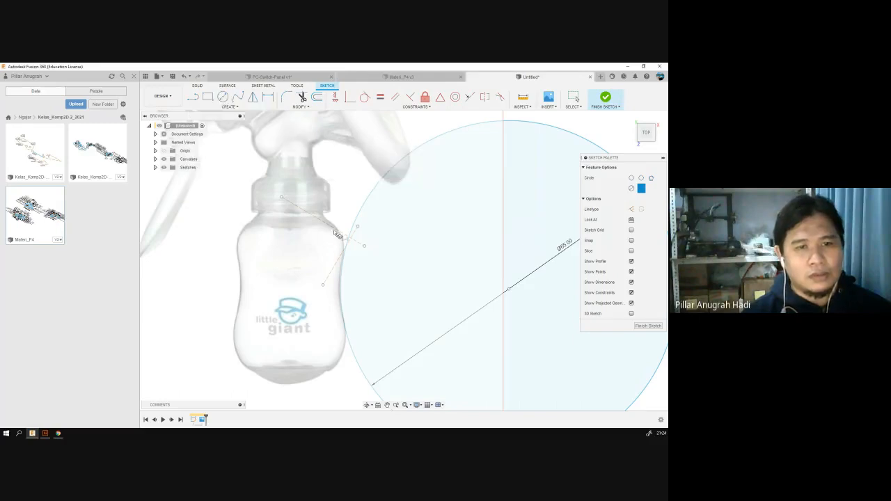
pyautogui.click(335, 229)
pyautogui.click(343, 252)
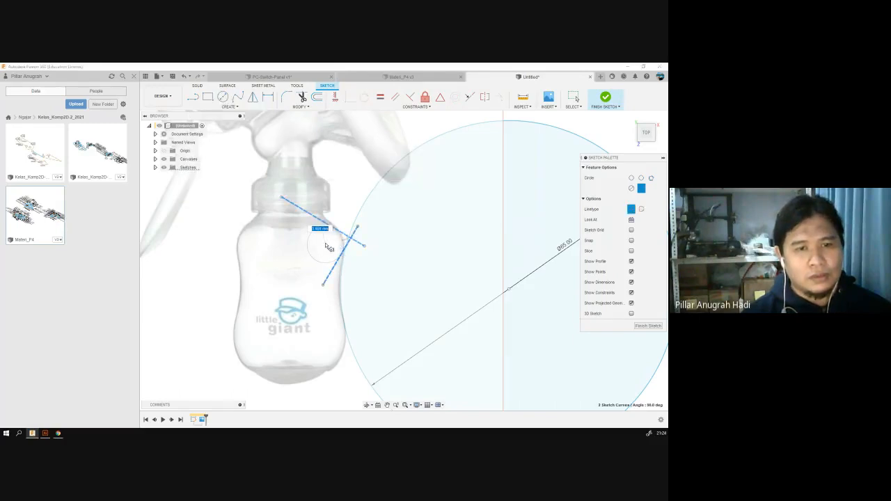
pyautogui.click(338, 249)
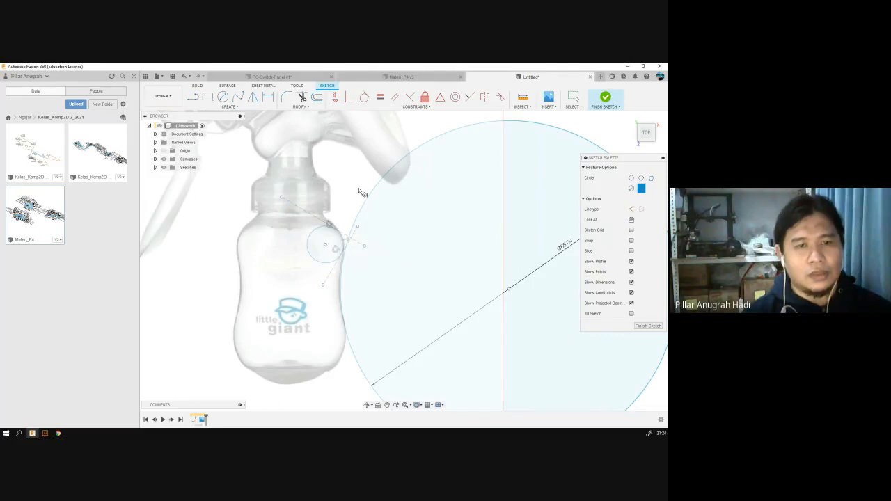
pyautogui.click(573, 98)
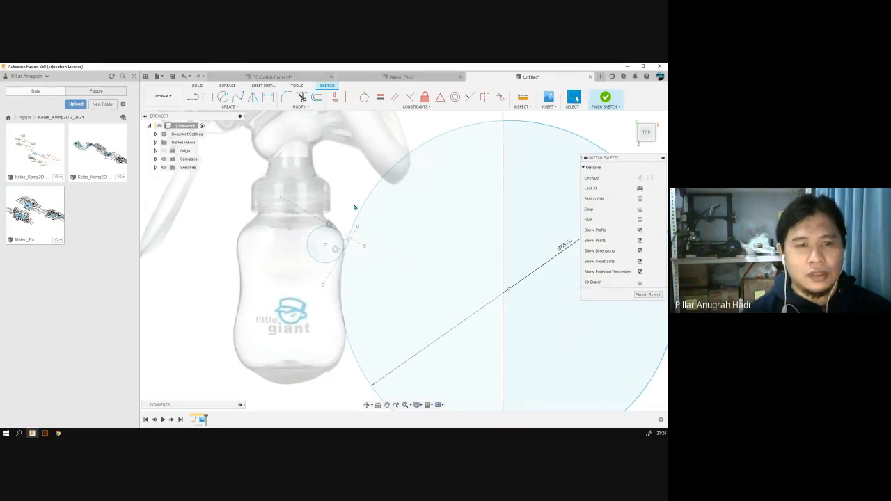
# Step: Apply a Tangent constraint between the small shoulder circle and the large 65 mm circle
pyautogui.scroll(5, 341, 254)
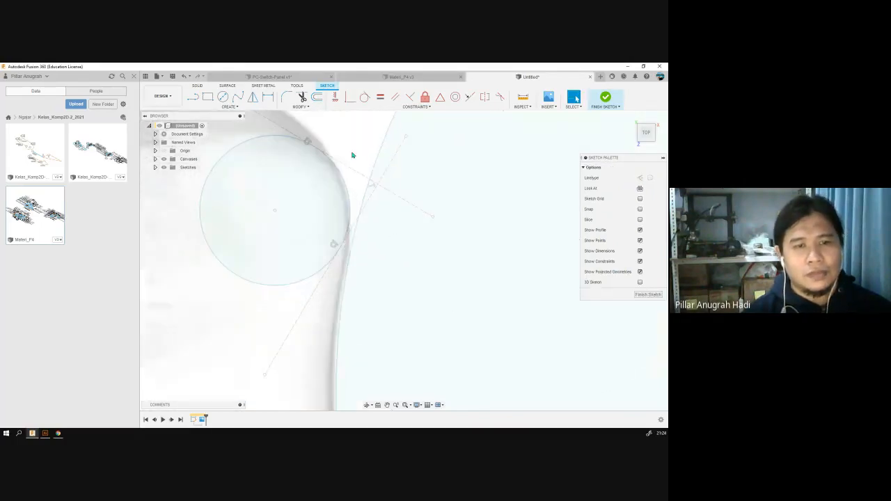
pyautogui.click(366, 97)
pyautogui.click(352, 209)
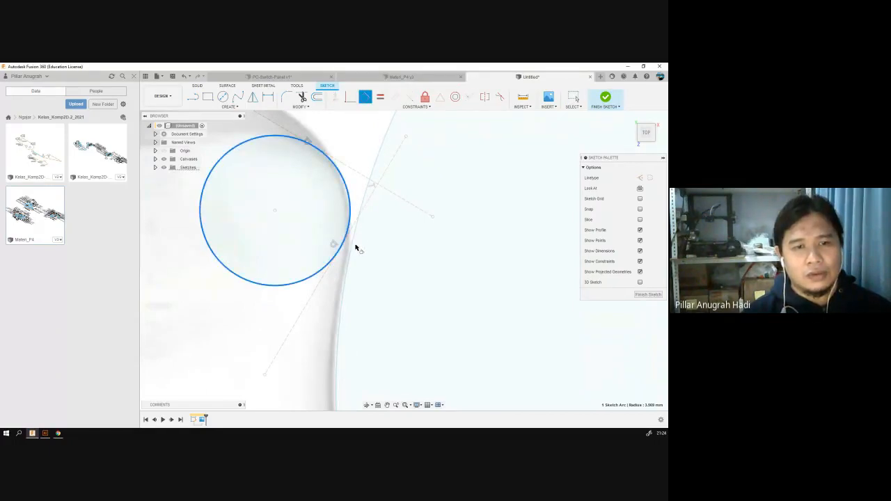
pyautogui.click(353, 244)
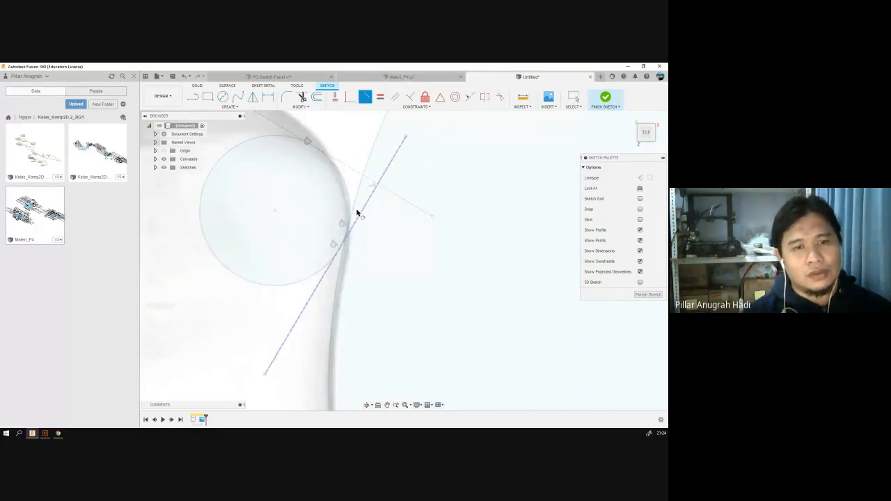
pyautogui.scroll(-5, 359, 282)
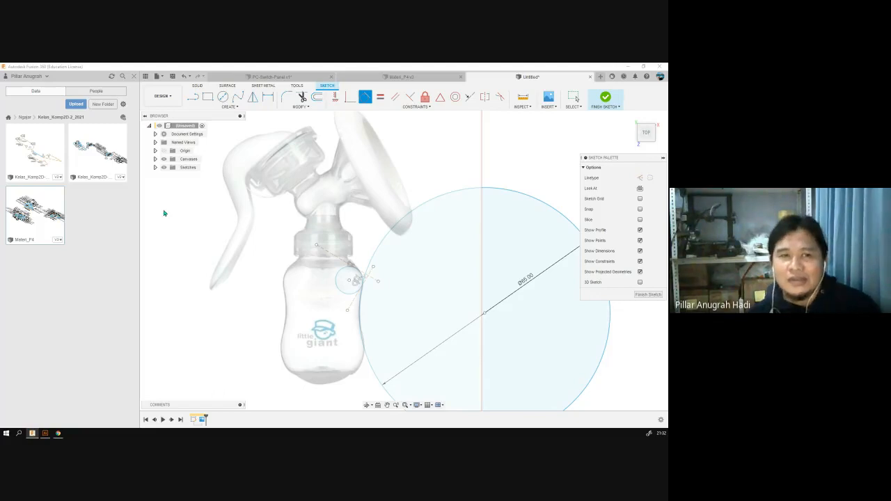
# Step: Hide the project data panel and bring up the Materi_P4 v3 drawing
pyautogui.click(135, 76)
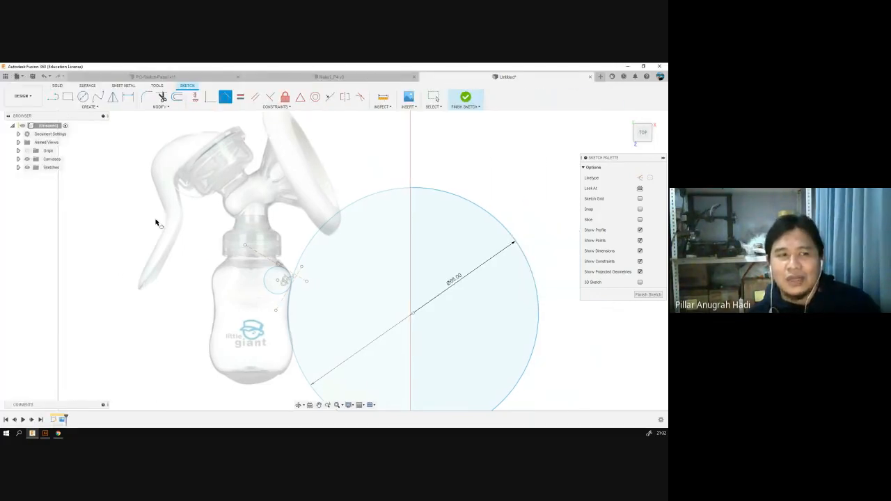
pyautogui.click(20, 95)
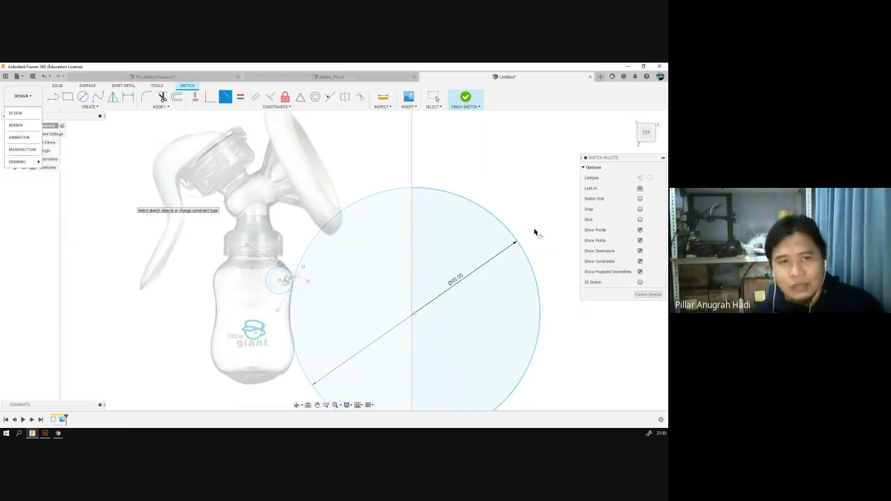
pyautogui.click(356, 80)
pyautogui.click(354, 83)
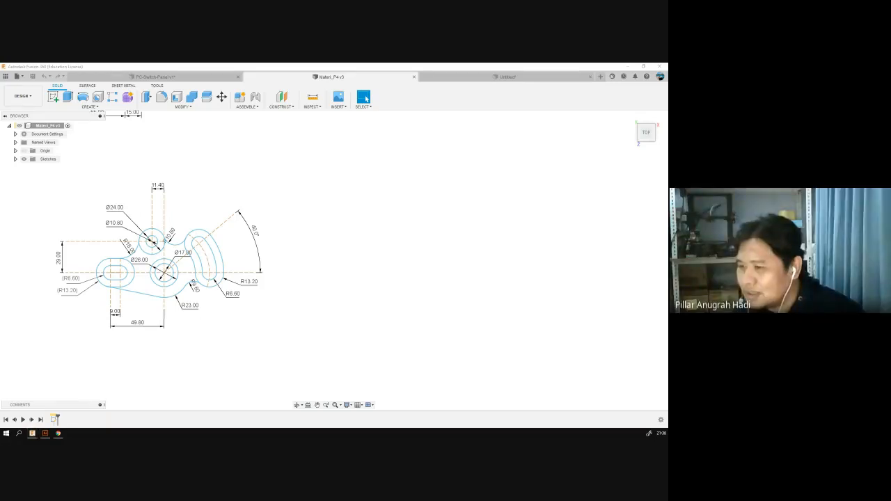
# Step: Switch to the academic portal in Chrome, look through the meeting 3 student attendance list and close it
pyautogui.moveTo(0, 209); pyautogui.dragTo(243, 66)
pyautogui.scroll(-3, 432, 233)
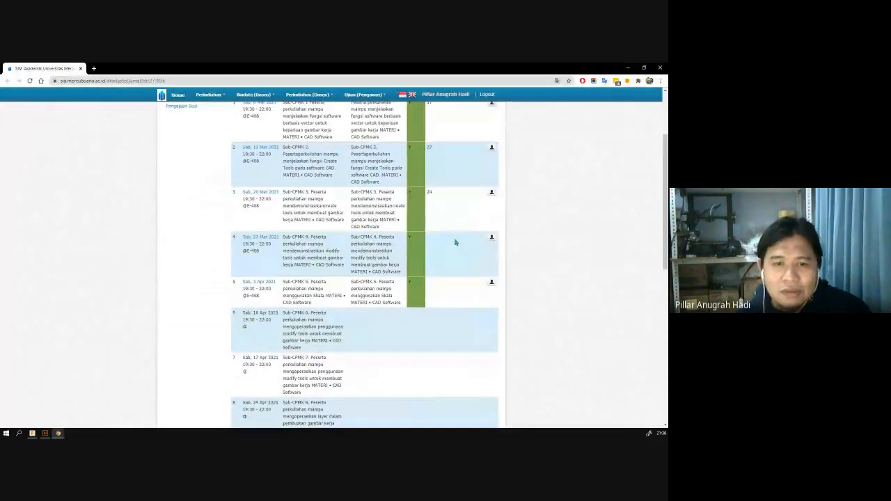
pyautogui.scroll(3, 507, 247)
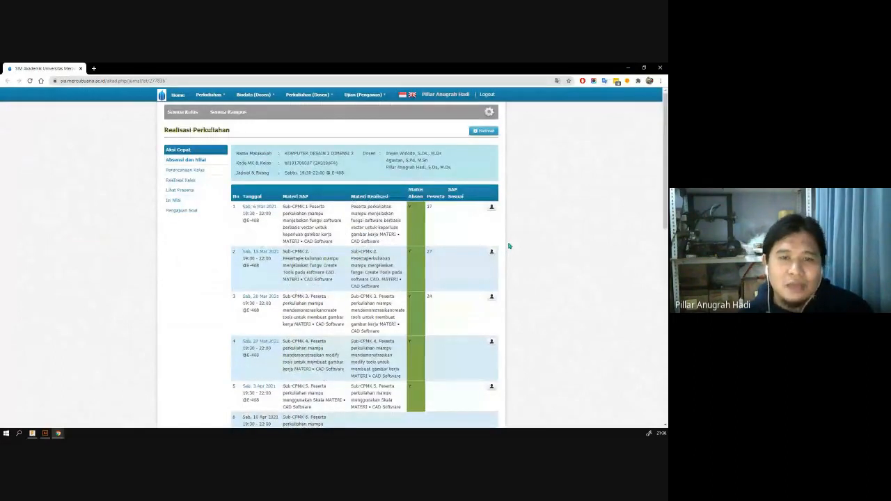
pyautogui.scroll(-1, 509, 247)
pyautogui.click(493, 262)
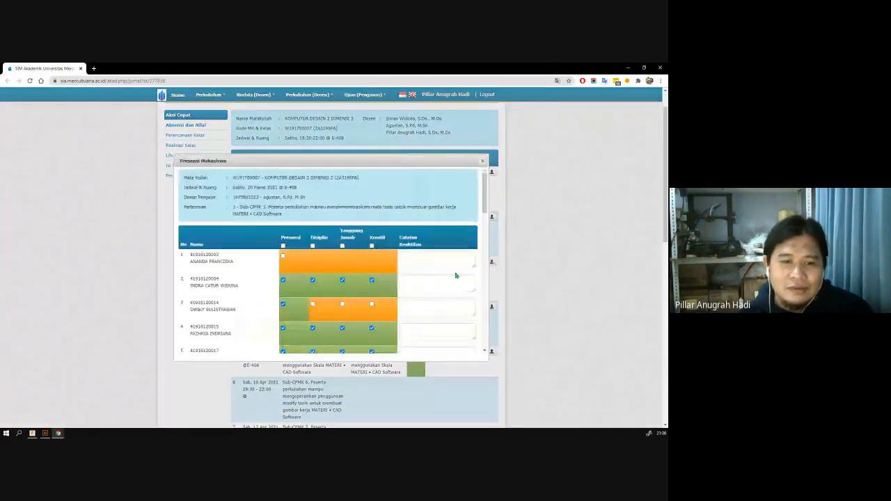
pyautogui.scroll(-1, 451, 278)
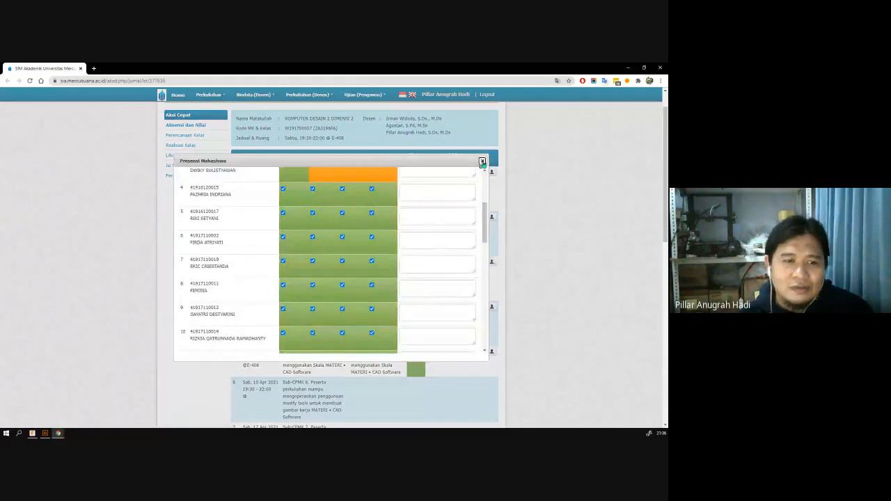
pyautogui.click(482, 161)
# Step: Open the attendance list for meeting 5 and mark student no. 2 for Presensi, Disiplin, Tanggung Jawab and Kreatif
pyautogui.scroll(-2, 469, 338)
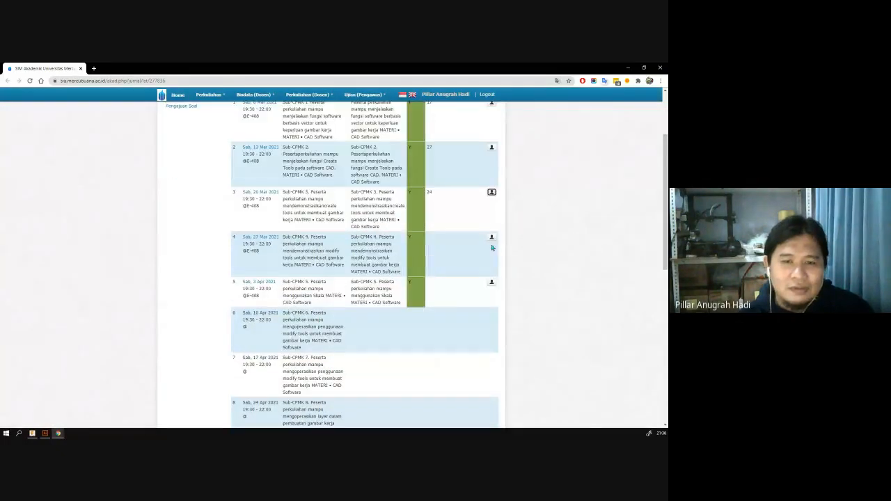
pyautogui.click(491, 283)
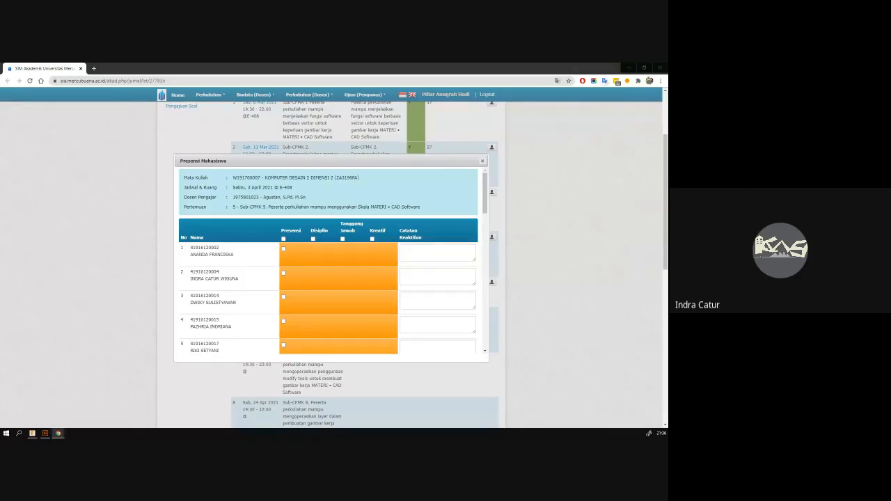
pyautogui.click(289, 284)
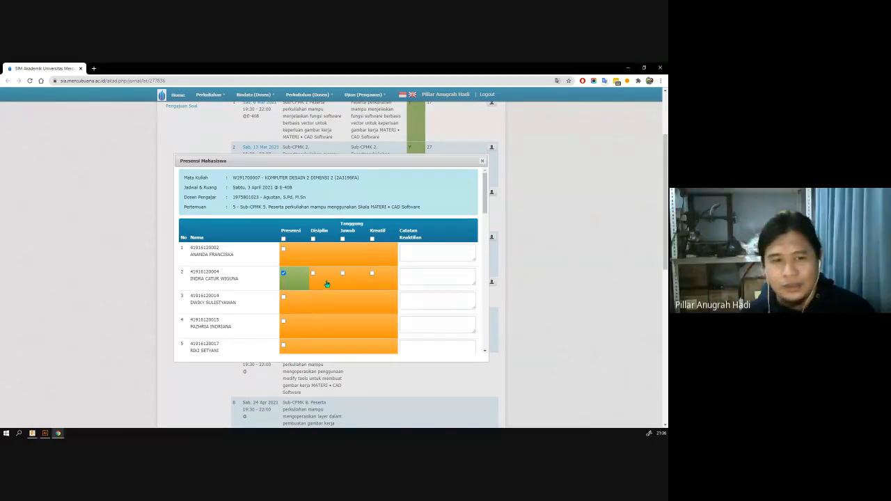
pyautogui.click(324, 283)
pyautogui.click(355, 282)
pyautogui.click(381, 283)
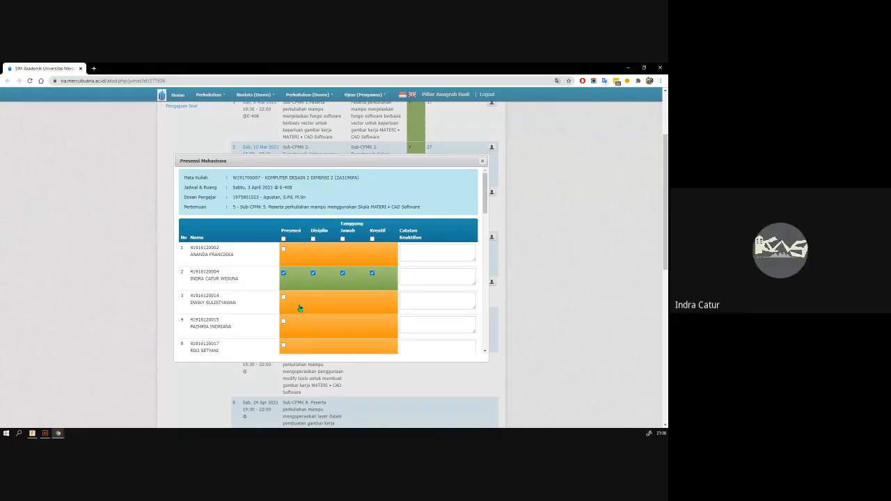
pyautogui.click(387, 286)
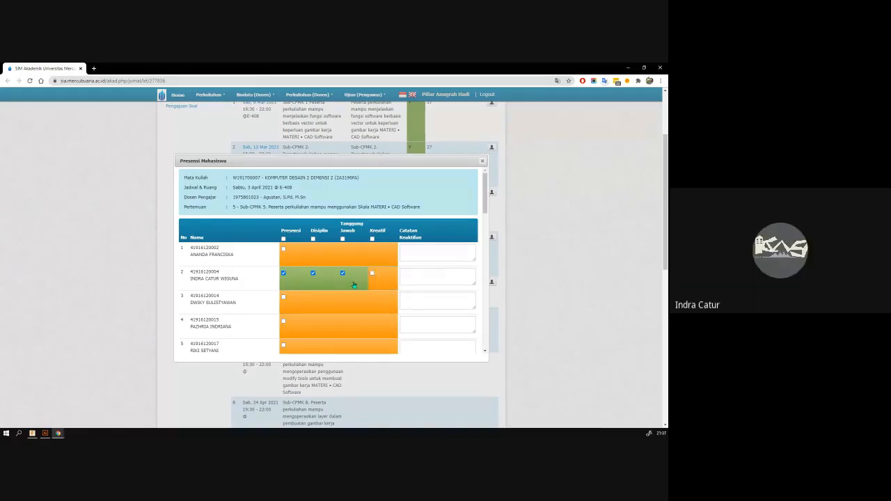
pyautogui.click(354, 285)
pyautogui.click(377, 282)
pyautogui.click(350, 286)
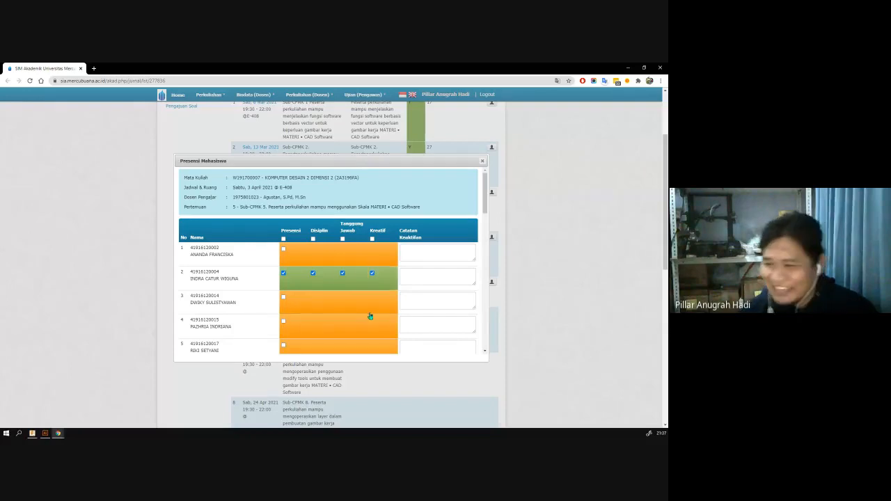
# Step: Mark student no. 3 for Presensi, Disiplin, Tanggung Jawab and Kreatif
pyautogui.click(287, 308)
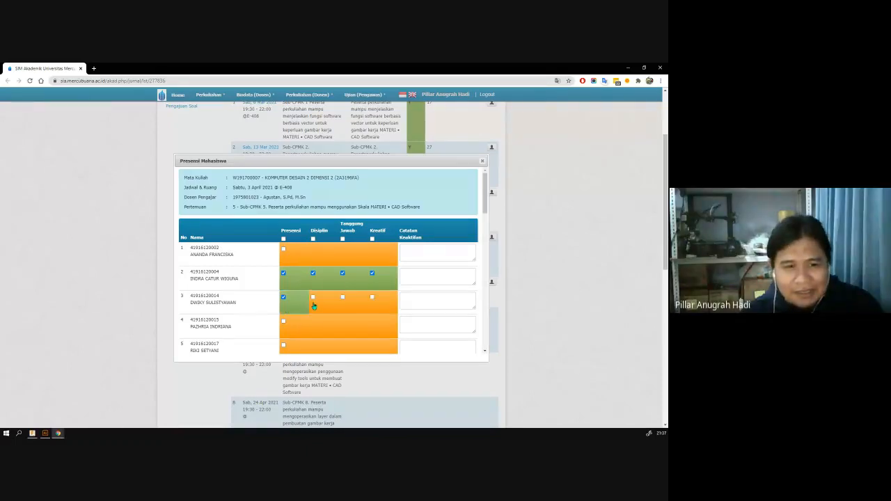
pyautogui.click(313, 307)
pyautogui.click(352, 307)
pyautogui.click(382, 307)
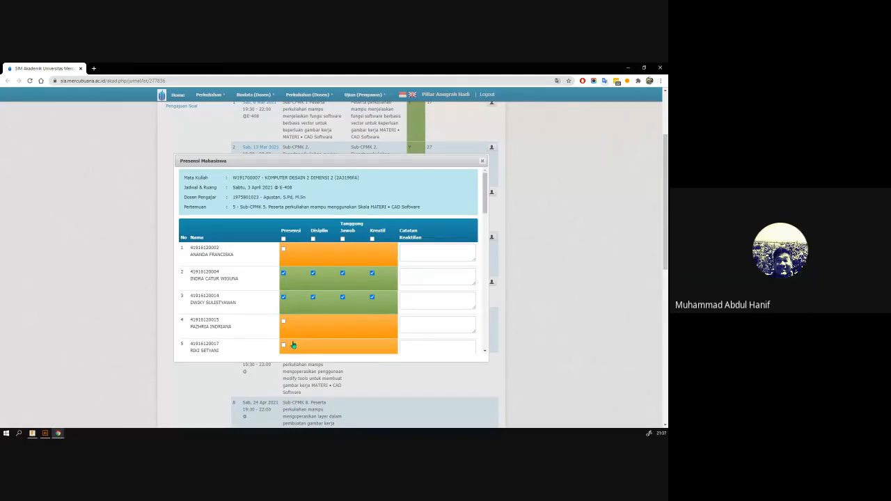
# Step: Mark student no. 6 for Presensi, Disiplin, Tanggung Jawab and Kreatif, leaving students 4 and 5 unmarked
pyautogui.scroll(-1, 293, 334)
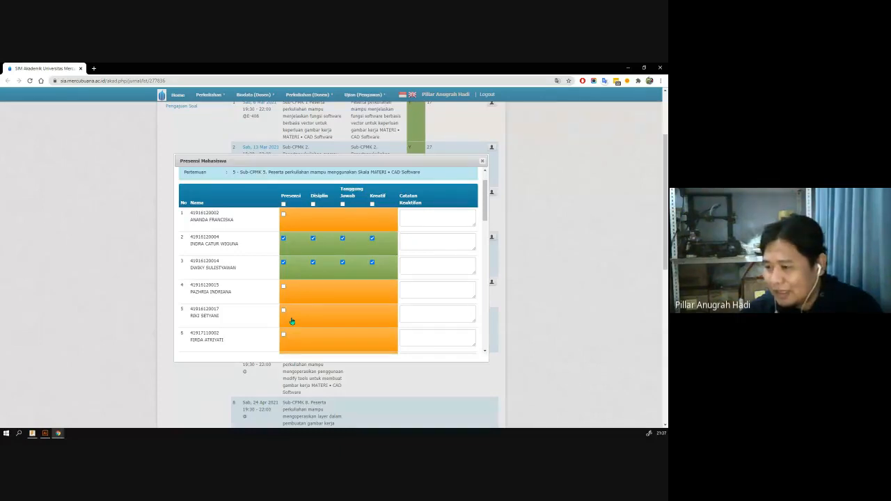
pyautogui.scroll(-1, 291, 321)
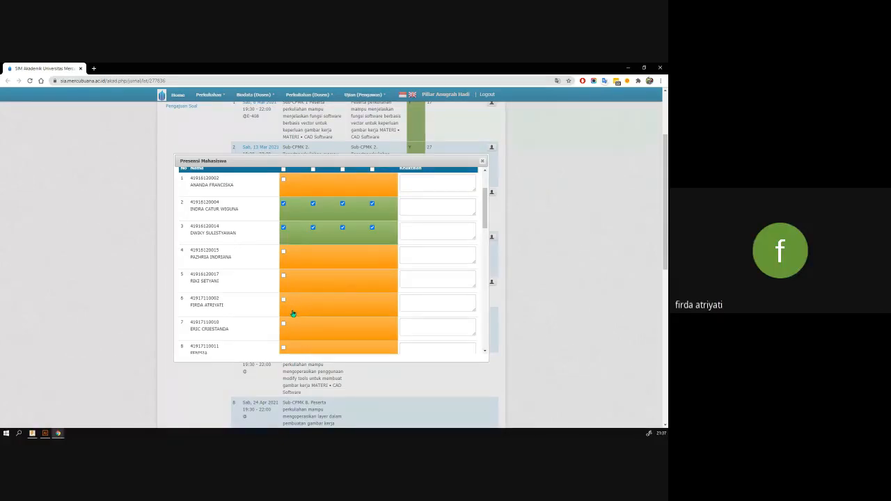
pyautogui.click(292, 313)
pyautogui.click(326, 313)
pyautogui.click(379, 309)
pyautogui.click(351, 309)
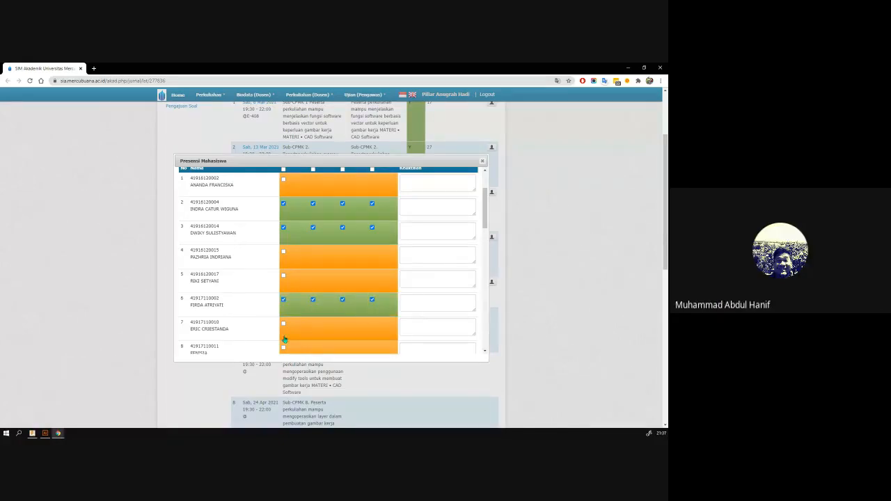
# Step: Mark student no. 7 for Presensi, Disiplin, Tanggung Jawab and Kreatif
pyautogui.click(285, 338)
pyautogui.click(322, 334)
pyautogui.click(355, 333)
pyautogui.click(382, 332)
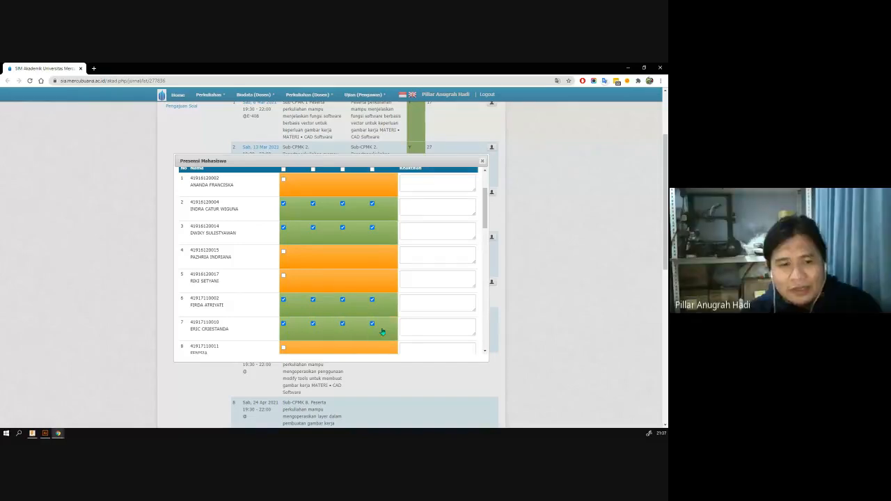
# Step: Mark student no. 9 for Presensi, Disiplin, Tanggung Jawab and Kreatif
pyautogui.scroll(-1, 292, 320)
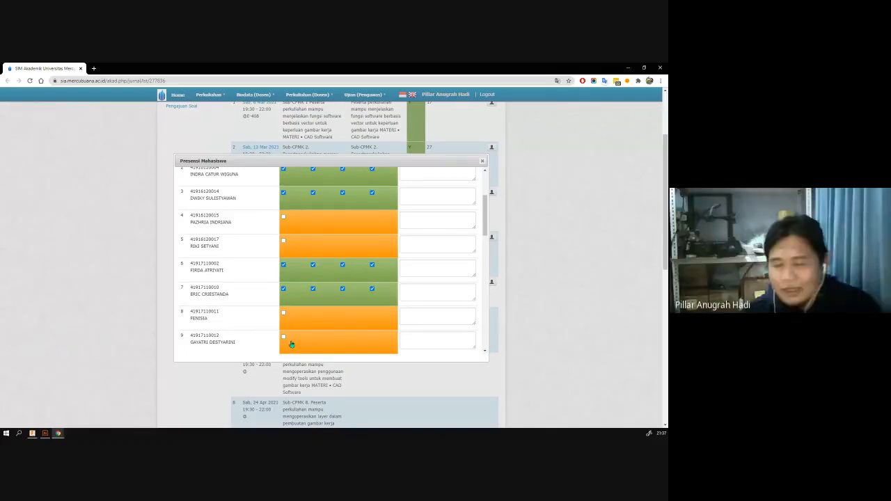
pyautogui.click(291, 345)
pyautogui.click(382, 346)
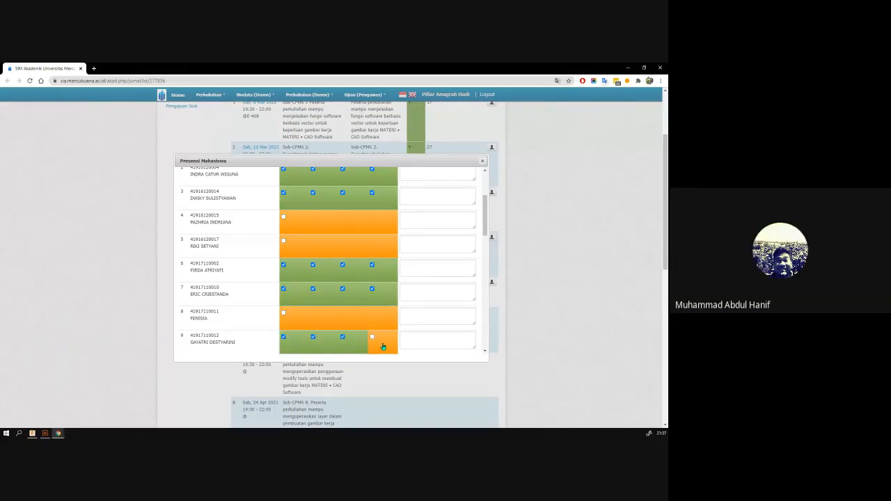
pyautogui.click(382, 346)
# Step: Mark student no. 8 for Presensi, Disiplin, Tanggung Jawab and Kreatif
pyautogui.scroll(-1, 341, 327)
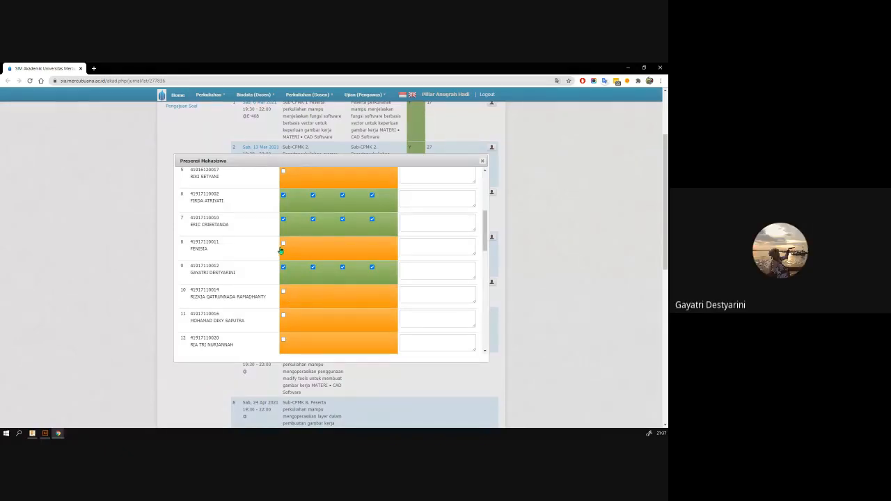
pyautogui.click(295, 251)
pyautogui.click(328, 251)
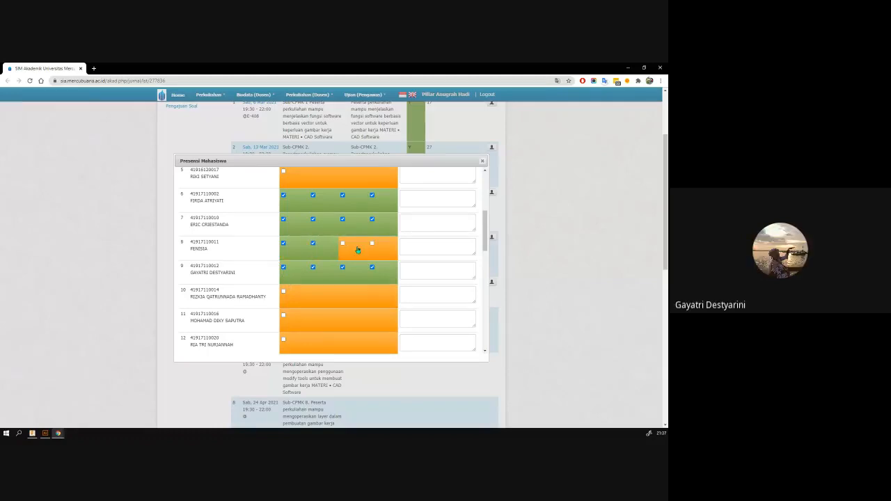
pyautogui.click(358, 250)
pyautogui.click(384, 251)
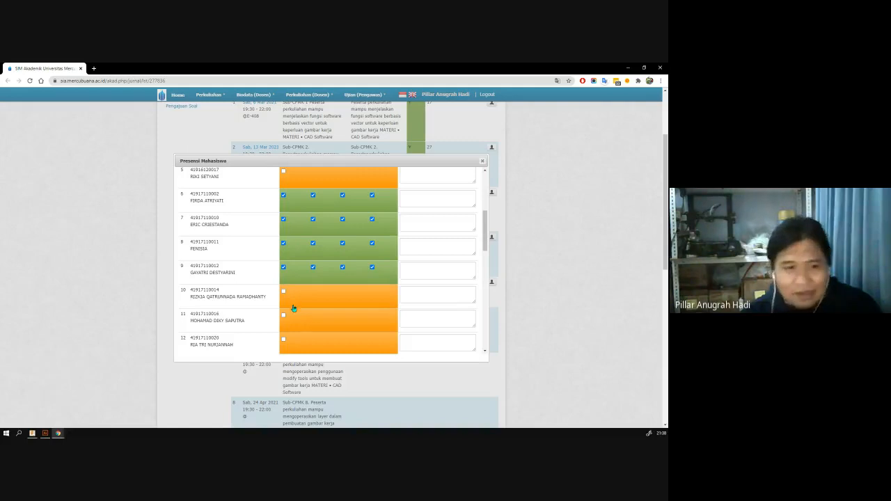
# Step: Mark student no. 11 for Presensi, Disiplin, Tanggung Jawab and Kreatif
pyautogui.doubleClick(295, 325)
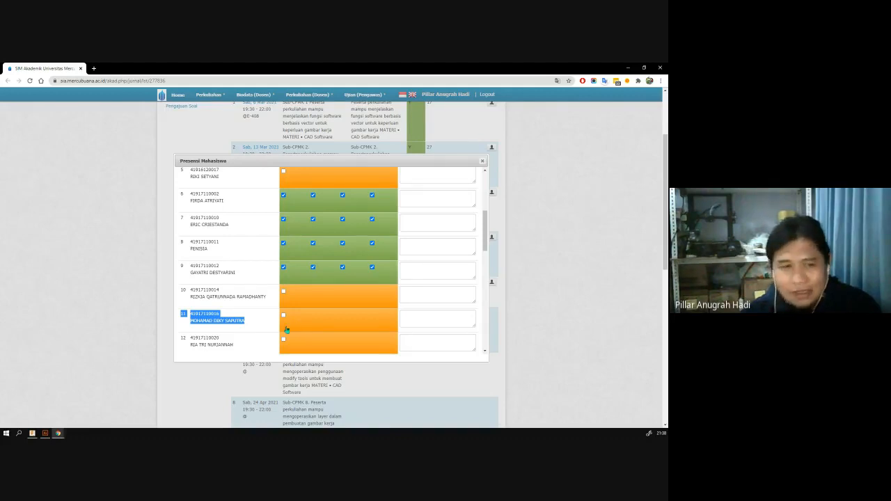
pyautogui.scroll(-1, 296, 327)
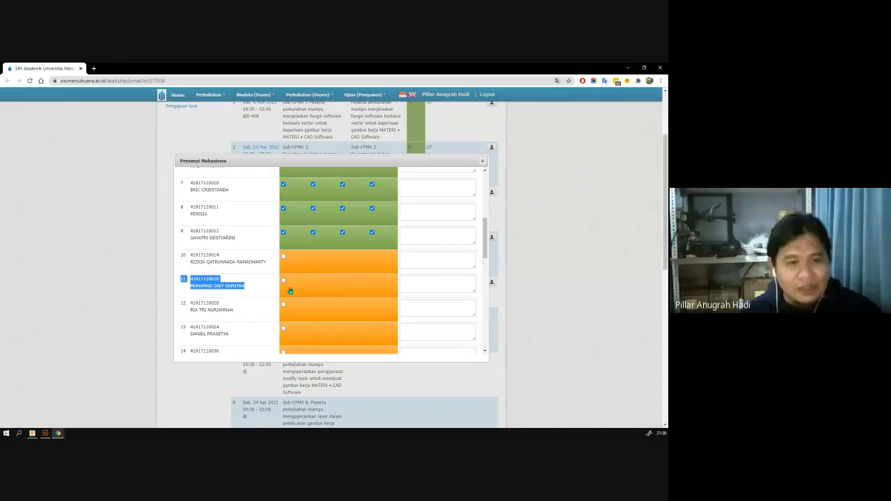
pyautogui.click(287, 287)
pyautogui.click(325, 286)
pyautogui.click(349, 287)
pyautogui.click(372, 282)
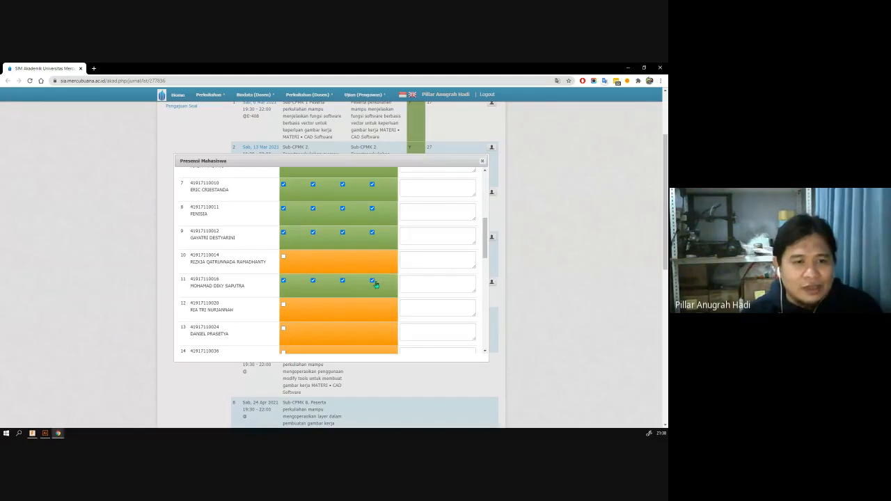
# Step: Mark student no. 12 for Presensi, Disiplin, Tanggung Jawab and Kreatif
pyautogui.click(281, 312)
pyautogui.click(325, 313)
pyautogui.click(353, 314)
pyautogui.click(385, 315)
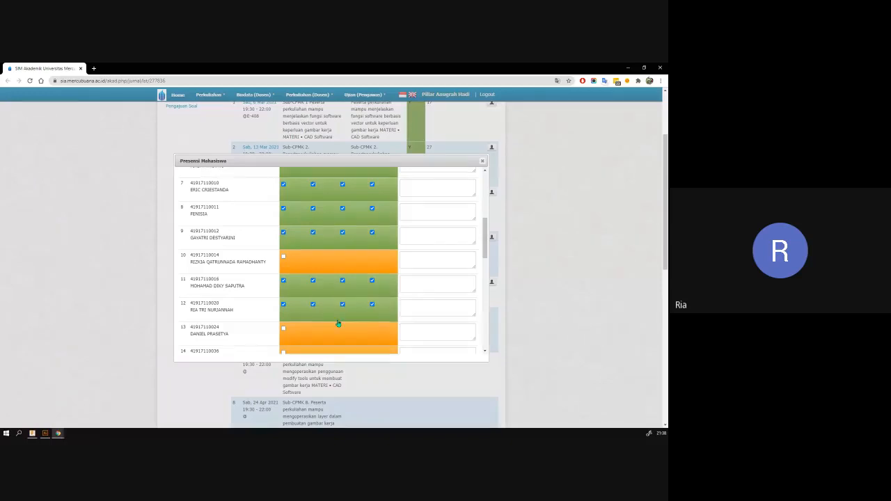
# Step: Mark student no. 13 for Presensi, Disiplin, Tanggung Jawab and Kreatif
pyautogui.scroll(-1, 338, 324)
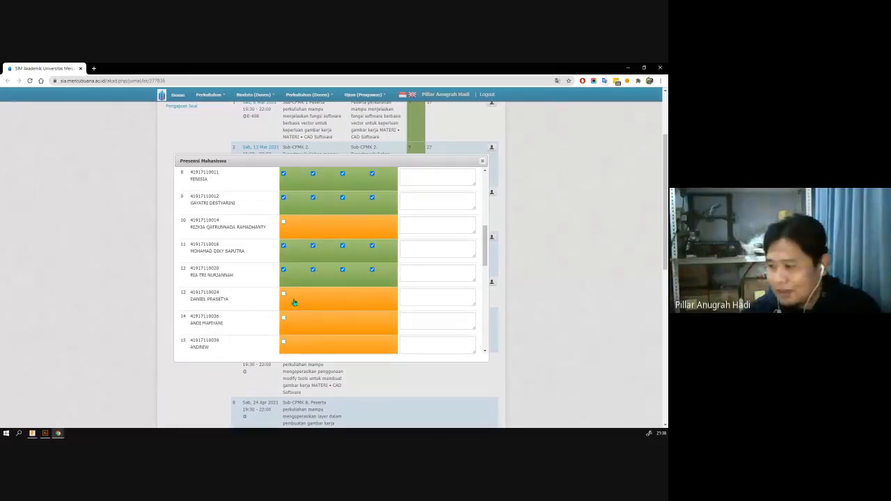
pyautogui.click(293, 301)
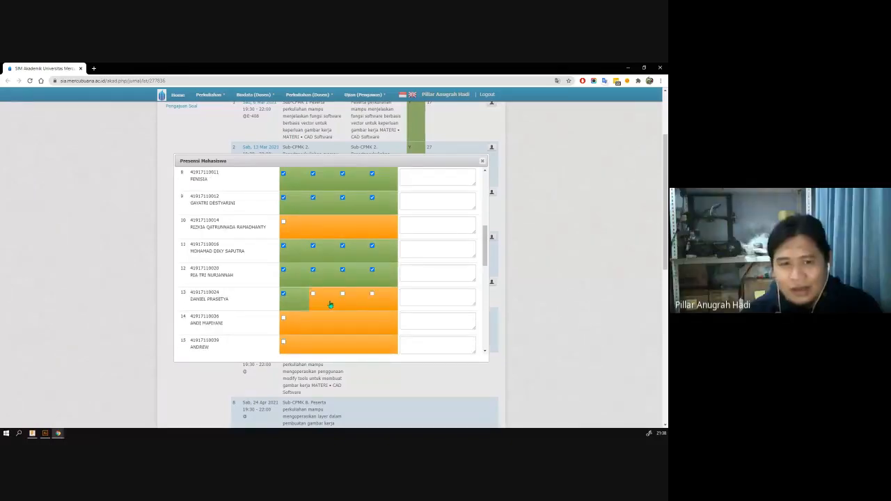
pyautogui.click(327, 300)
pyautogui.click(355, 296)
pyautogui.click(383, 296)
# Step: Mark student no. 14 for Presensi, Disiplin, Tanggung Jawab and Kreatif
pyautogui.scroll(-1, 307, 278)
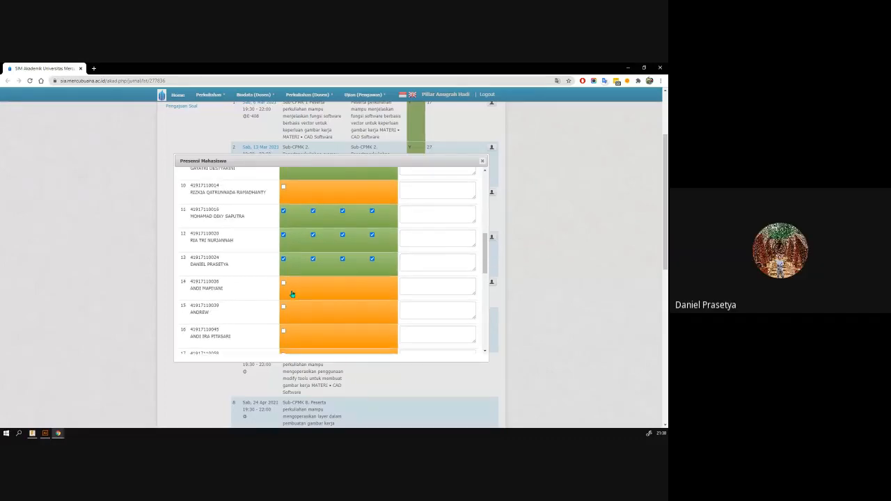
pyautogui.scroll(-2, 292, 295)
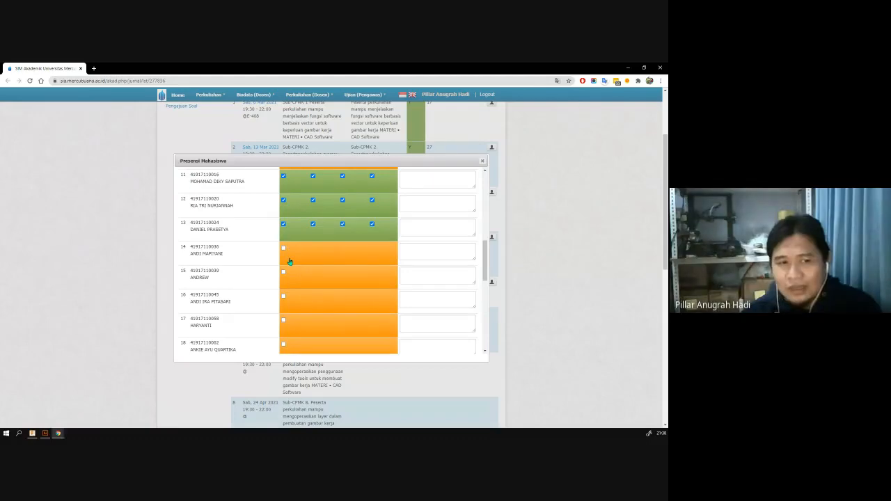
pyautogui.scroll(-1, 290, 263)
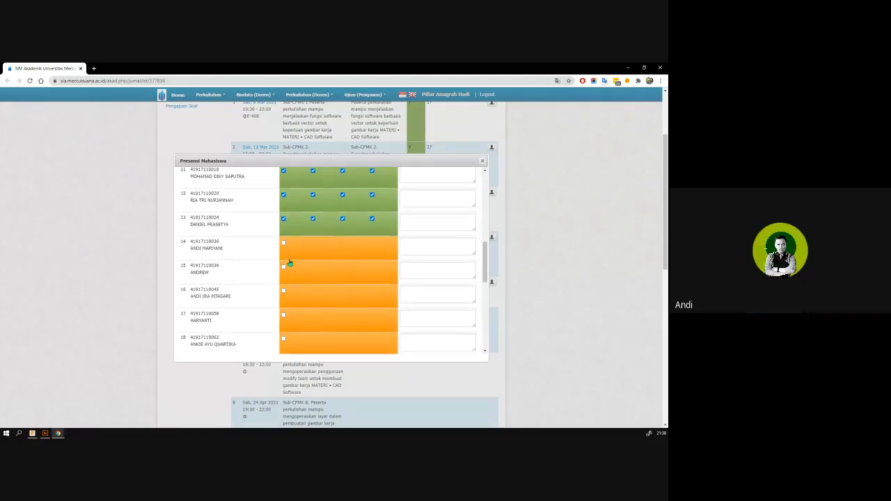
pyautogui.scroll(-1, 290, 263)
pyautogui.click(291, 213)
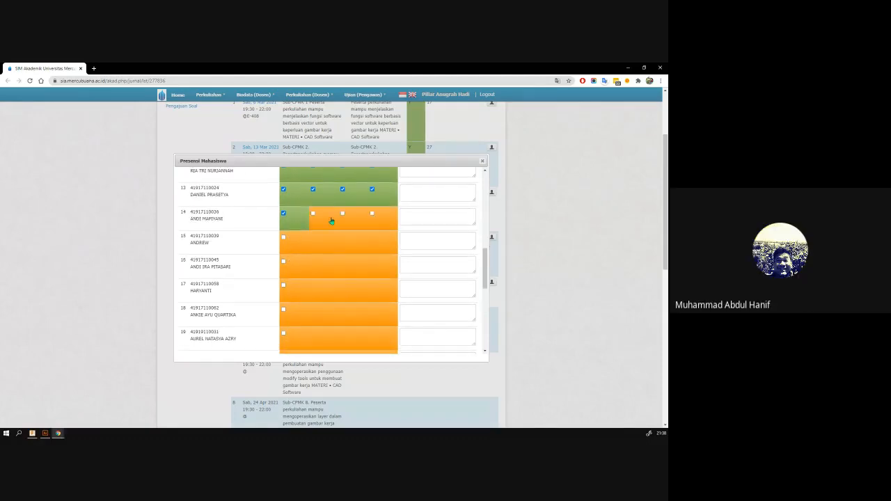
pyautogui.click(331, 220)
pyautogui.click(363, 222)
pyautogui.click(391, 222)
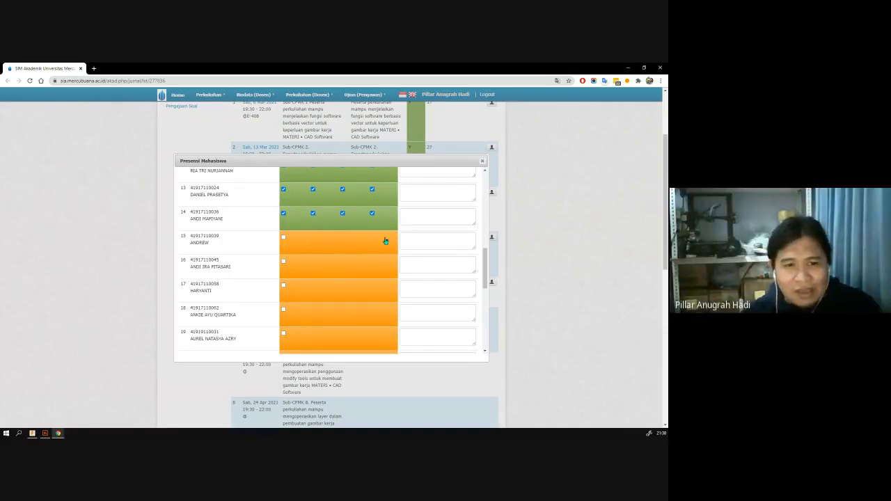
# Step: Enter the note 70-90 in the remarks for student no. 14
pyautogui.click(410, 216)
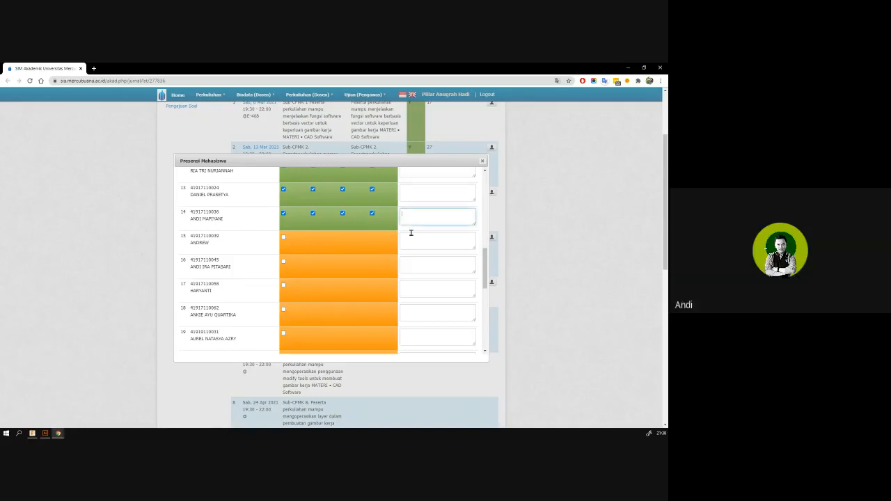
pyautogui.write('70')
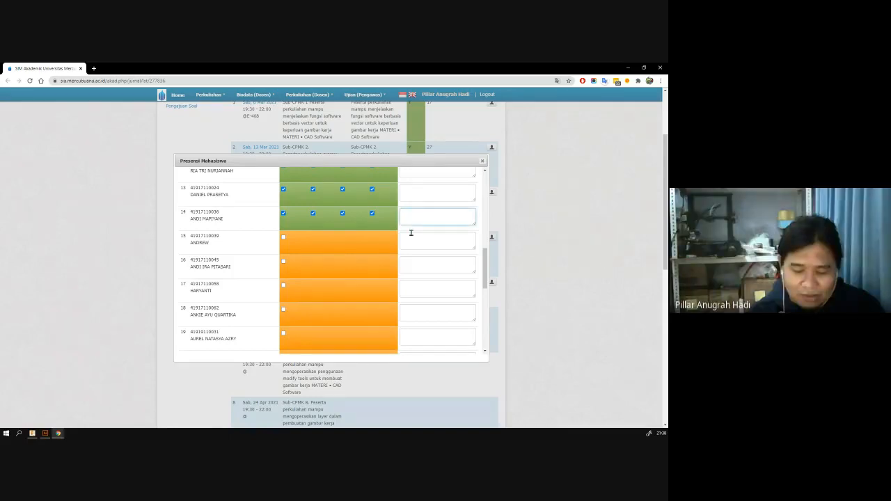
pyautogui.write('-90')
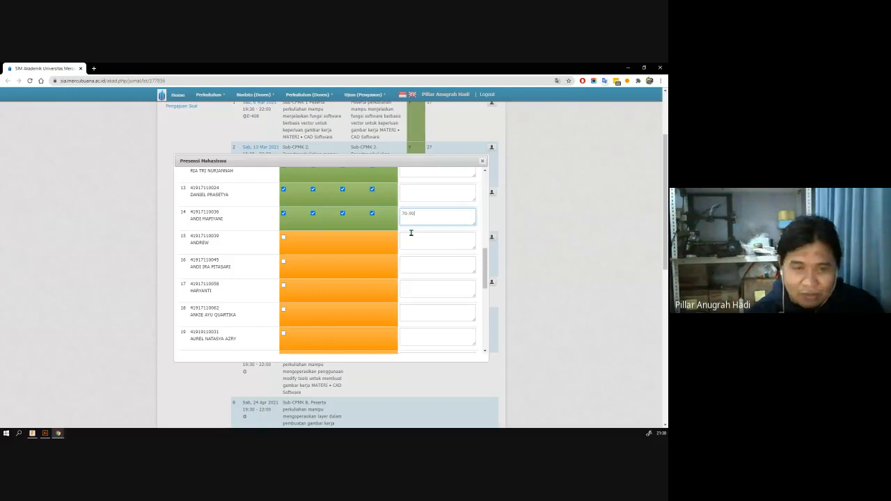
# Step: Mark student no. 15 for Presensi, Disiplin, Tanggung Jawab and Kreatif
pyautogui.click(292, 247)
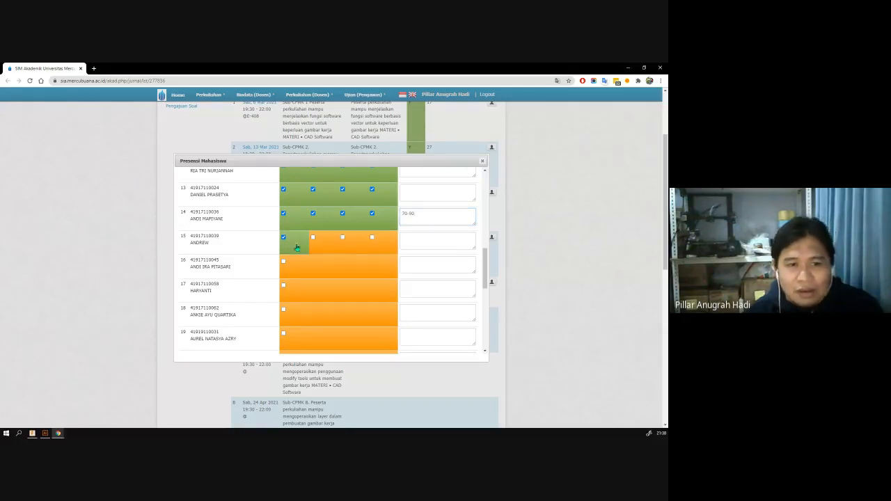
pyautogui.click(326, 245)
pyautogui.click(345, 245)
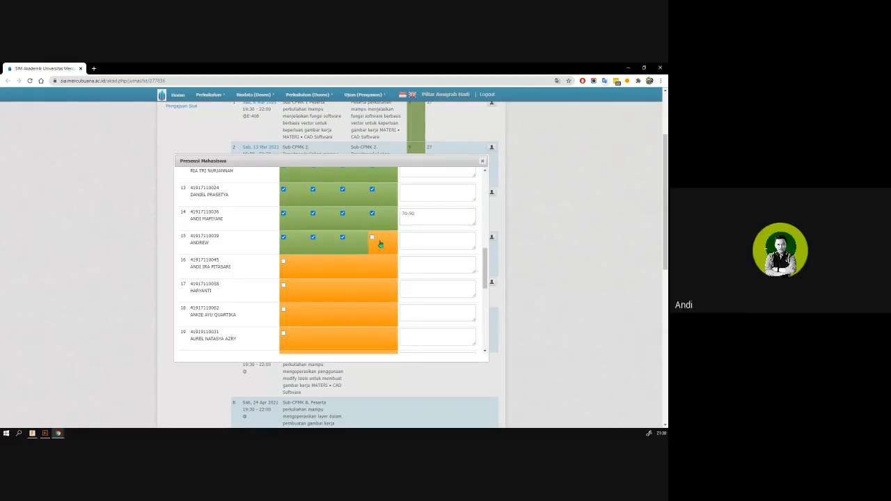
pyautogui.click(372, 239)
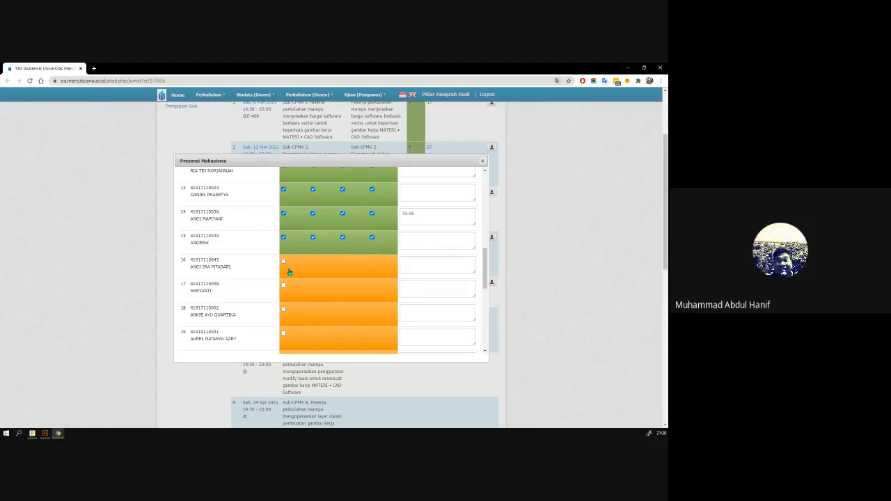
# Step: Mark student no. 16 for Presensi, Disiplin, Tanggung Jawab and Kreatif
pyautogui.click(289, 271)
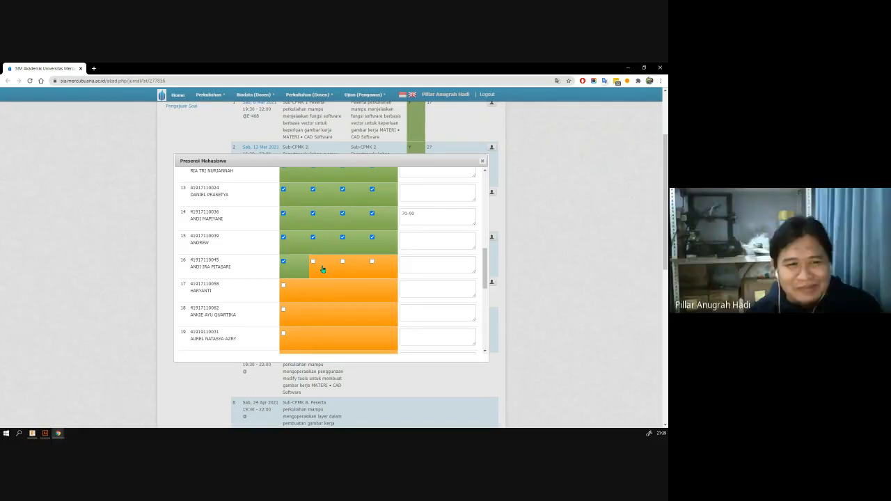
pyautogui.click(322, 269)
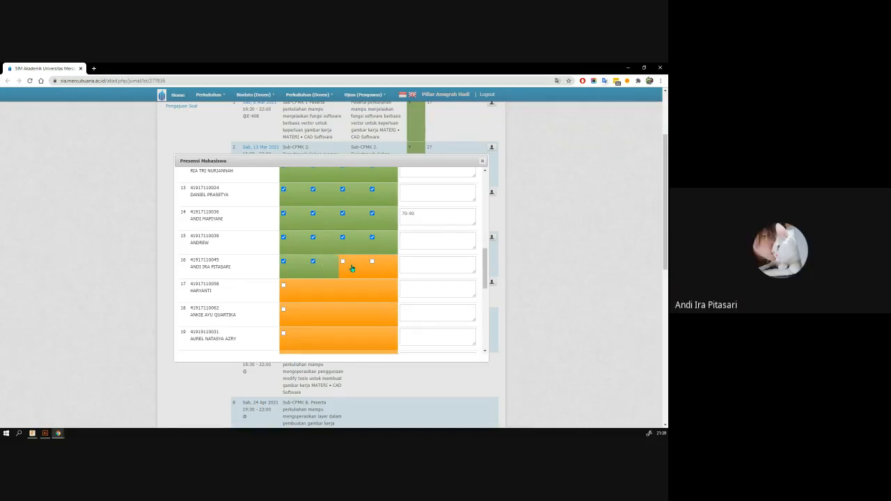
pyautogui.click(351, 266)
pyautogui.click(372, 262)
# Step: Mark student no. 17 for Presensi, Disiplin, Tanggung Jawab and Kreatif
pyautogui.click(285, 292)
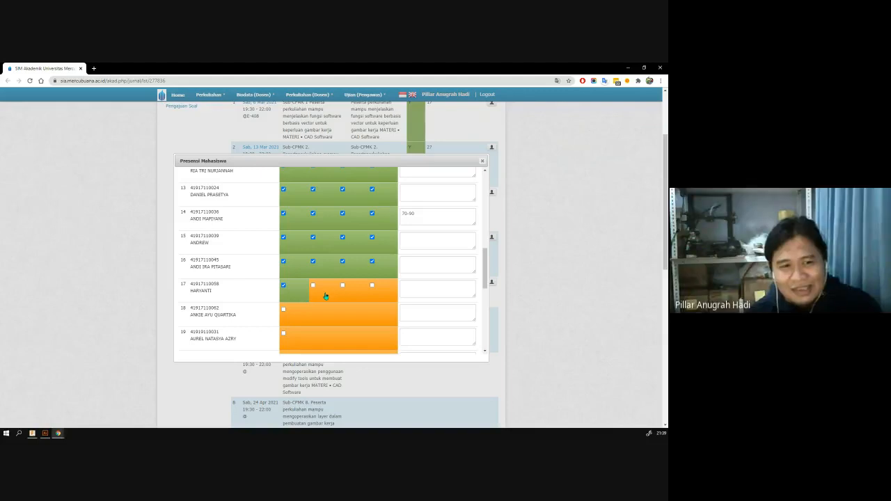
pyautogui.click(324, 295)
pyautogui.click(355, 295)
pyautogui.click(381, 295)
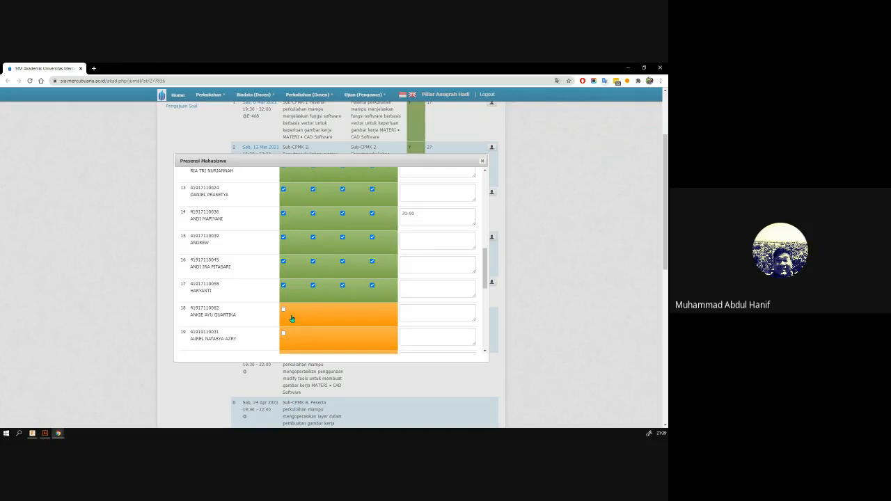
# Step: Mark student no. 18 for Presensi, Disiplin, Tanggung Jawab and Kreatif
pyautogui.click(292, 318)
pyautogui.click(325, 318)
pyautogui.click(354, 320)
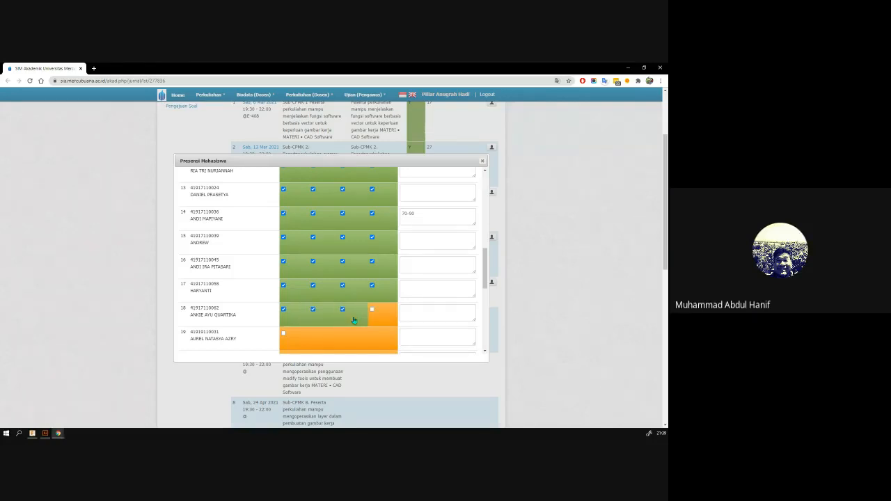
pyautogui.scroll(-1, 361, 325)
pyautogui.scroll(-1, 354, 326)
pyautogui.click(372, 240)
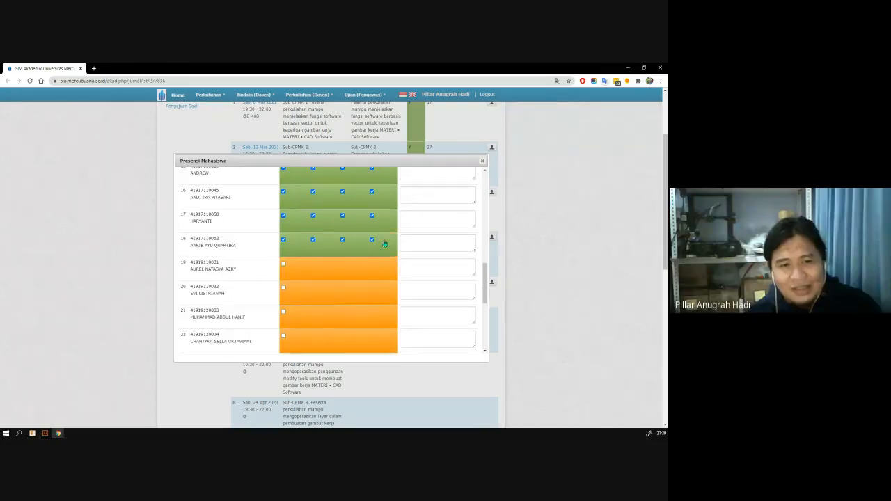
# Step: Mark student no. 19 for Presensi, Disiplin, Tanggung Jawab and Kreatif
pyautogui.click(293, 274)
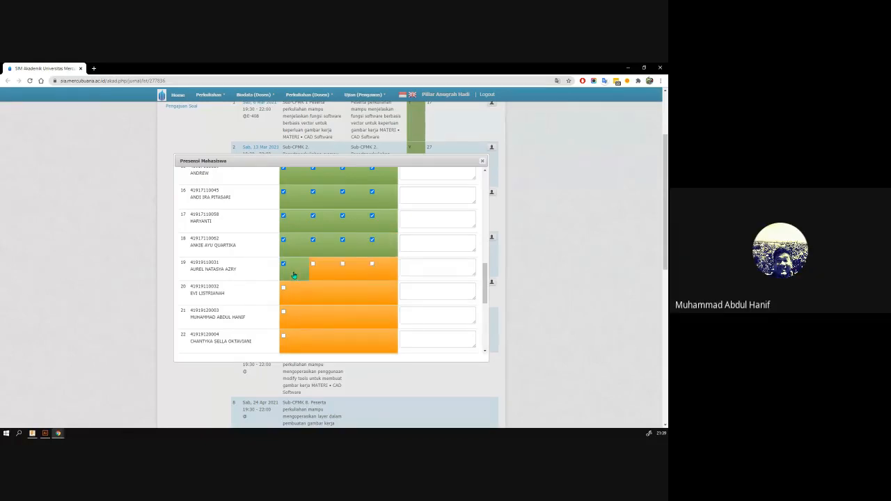
pyautogui.click(331, 277)
pyautogui.click(356, 272)
pyautogui.click(384, 274)
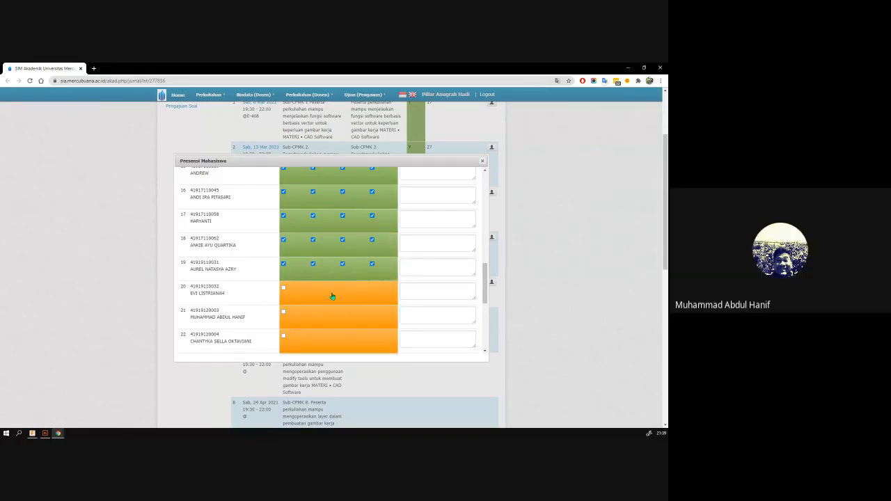
# Step: Skip student no. 20 and mark student no. 21 for Presensi, Disiplin, Tanggung Jawab and Kreatif
pyautogui.scroll(-1, 332, 294)
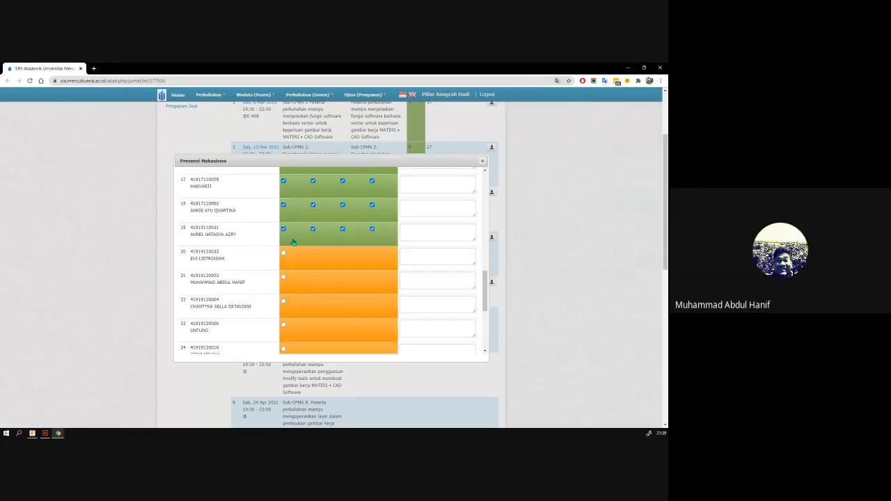
pyautogui.click(294, 286)
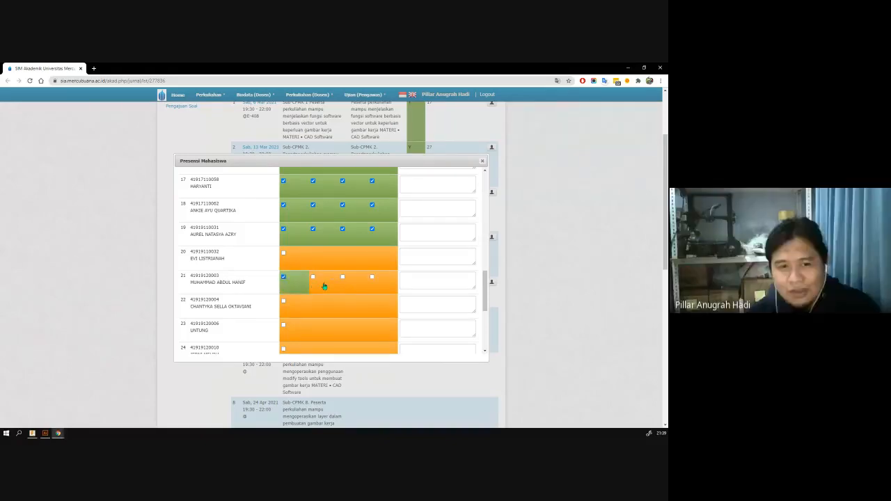
pyautogui.click(323, 286)
pyautogui.click(352, 285)
pyautogui.click(377, 285)
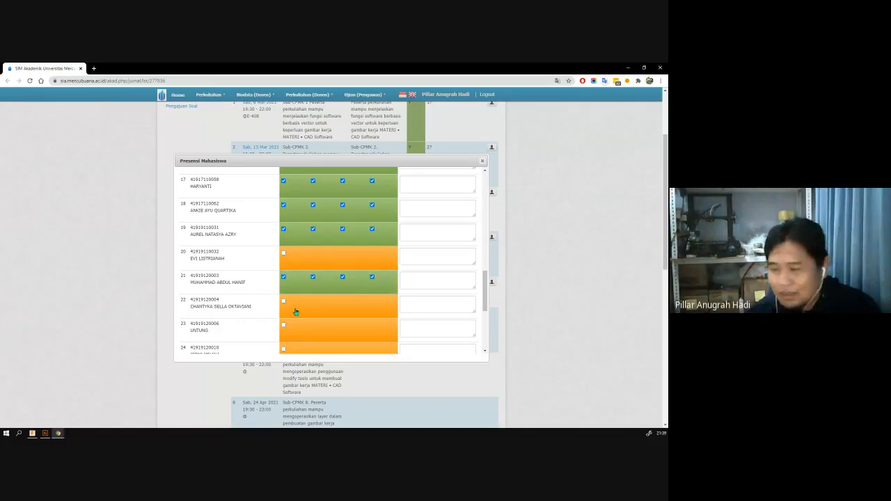
# Step: Mark students no. 22 and 23 for Presensi, Disiplin, Tanggung Jawab and Kreatif
pyautogui.scroll(-1, 295, 312)
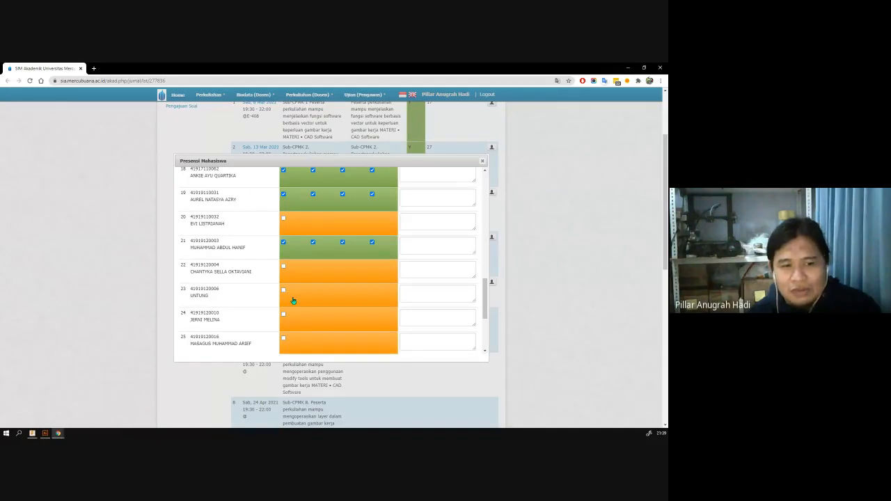
pyautogui.click(292, 300)
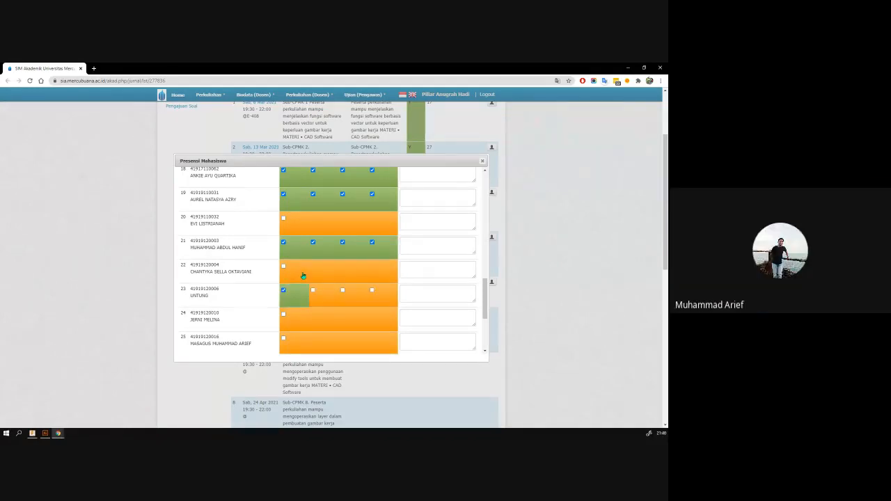
pyautogui.click(303, 275)
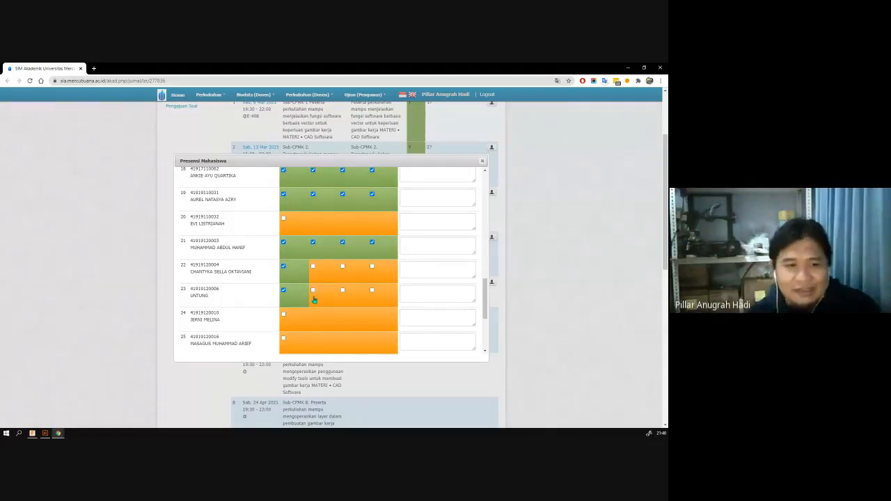
pyautogui.click(315, 274)
pyautogui.click(350, 275)
pyautogui.click(380, 275)
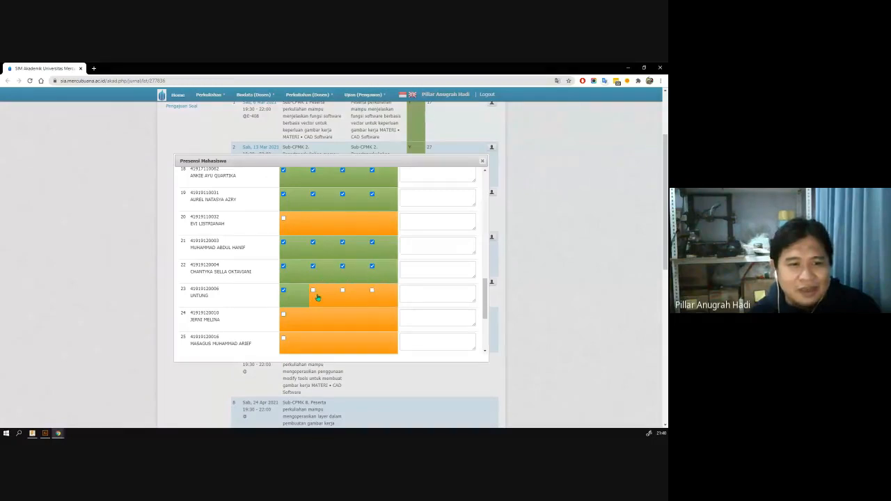
pyautogui.click(317, 297)
pyautogui.click(359, 299)
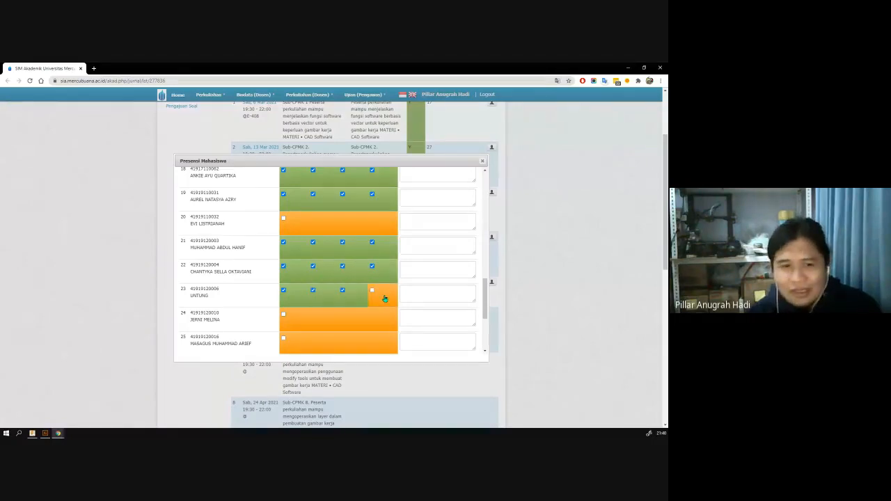
pyautogui.click(385, 300)
# Step: Mark student no. 24 for Presensi, Disiplin, Tanggung Jawab and Kreatif
pyautogui.click(303, 319)
pyautogui.click(318, 326)
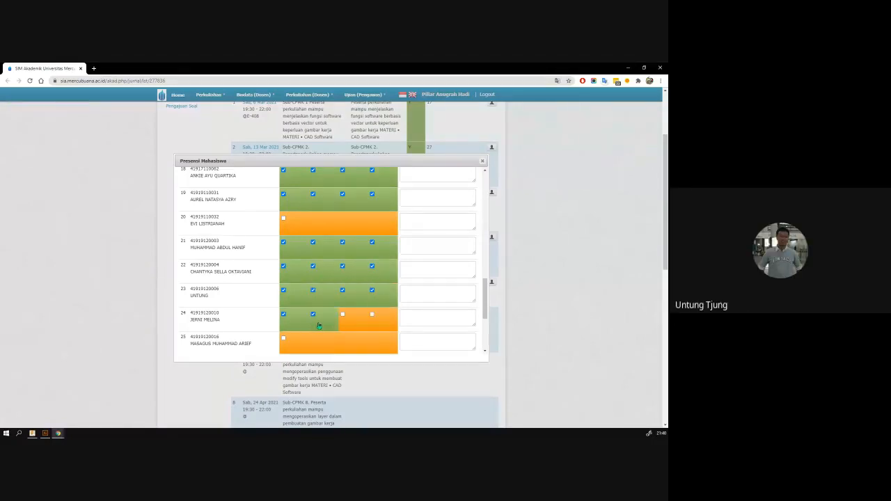
pyautogui.click(371, 317)
pyautogui.click(343, 317)
pyautogui.scroll(-1, 320, 324)
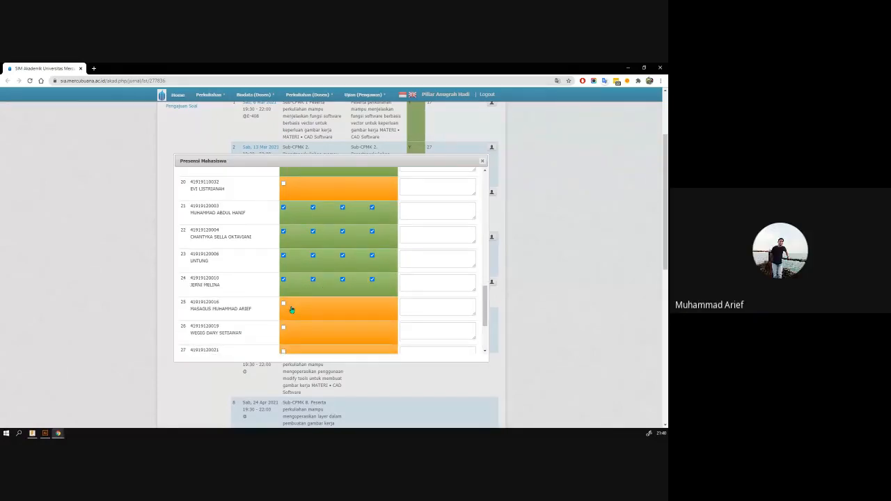
# Step: Mark student no. 25 for Presensi, Disiplin, Tanggung Jawab and Kreatif
pyautogui.click(290, 314)
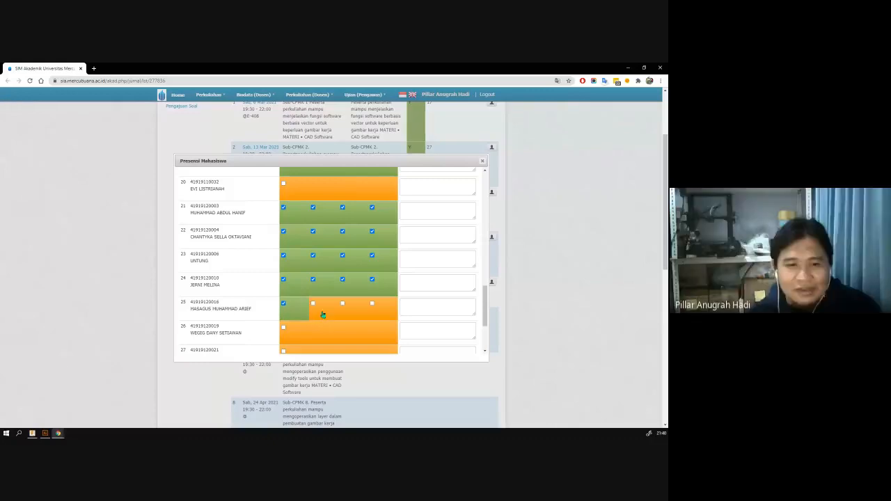
pyautogui.click(323, 314)
pyautogui.click(353, 313)
pyautogui.click(384, 313)
pyautogui.scroll(-1, 384, 317)
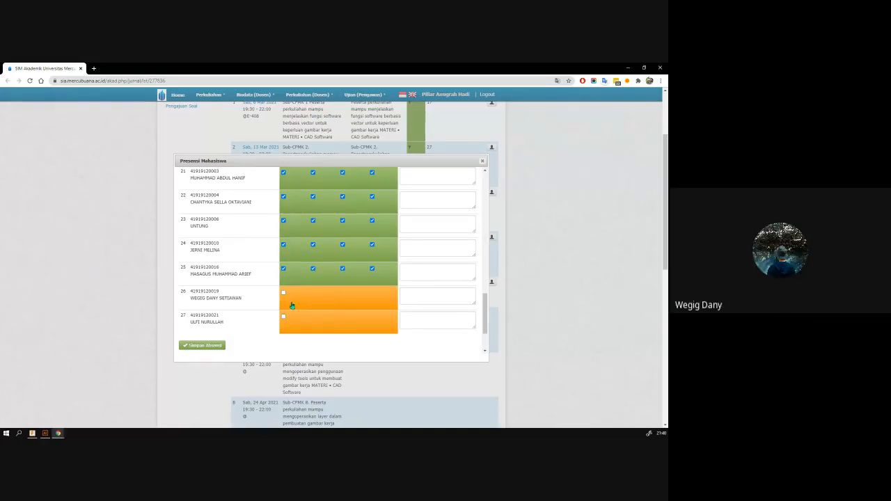
# Step: Mark student no. 26 for Presensi, Disiplin, Tanggung Jawab and Kreatif
pyautogui.click(294, 304)
pyautogui.click(327, 300)
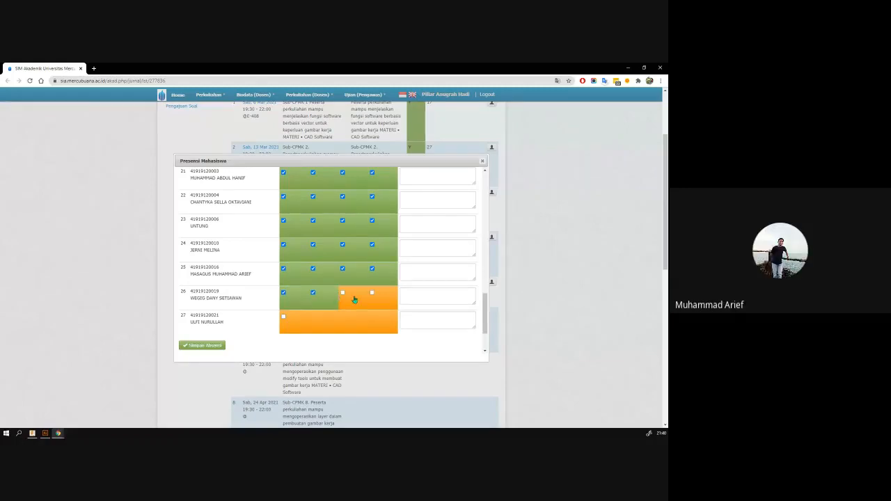
pyautogui.click(354, 301)
pyautogui.click(376, 301)
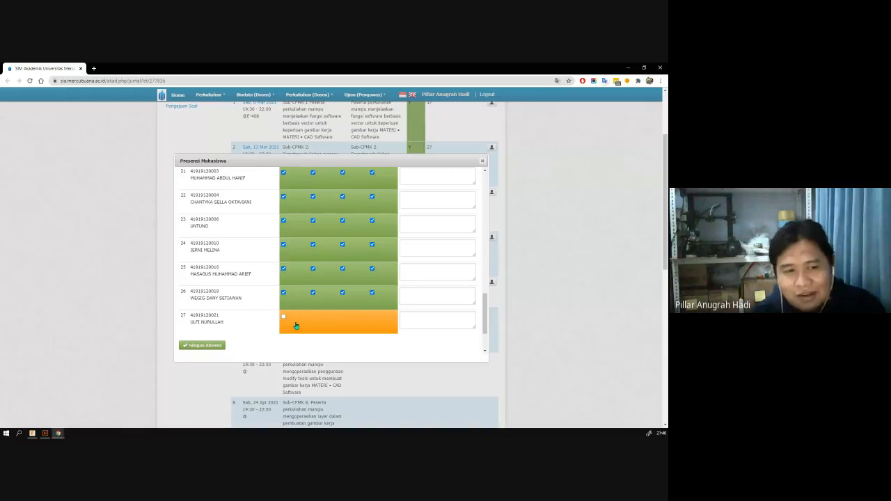
pyautogui.click(296, 326)
pyautogui.click(328, 328)
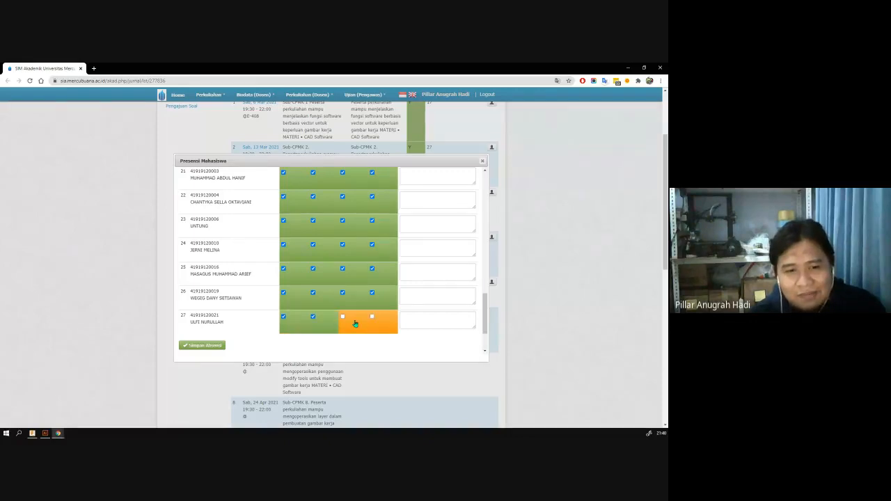
pyautogui.click(361, 322)
pyautogui.click(346, 326)
pyautogui.click(324, 328)
pyautogui.click(295, 326)
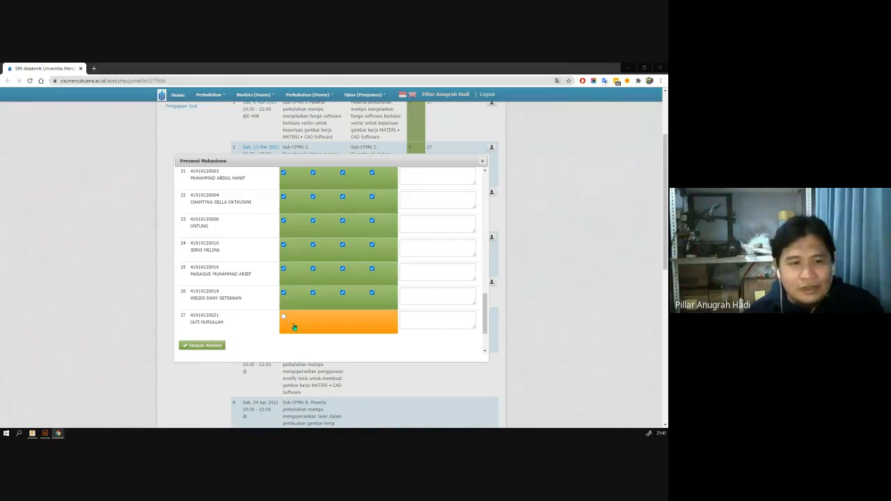
# Step: Check the marked students in the attendance list and save the attendance for the class meeting
pyautogui.scroll(4, 227, 320)
pyautogui.scroll(-10, 226, 317)
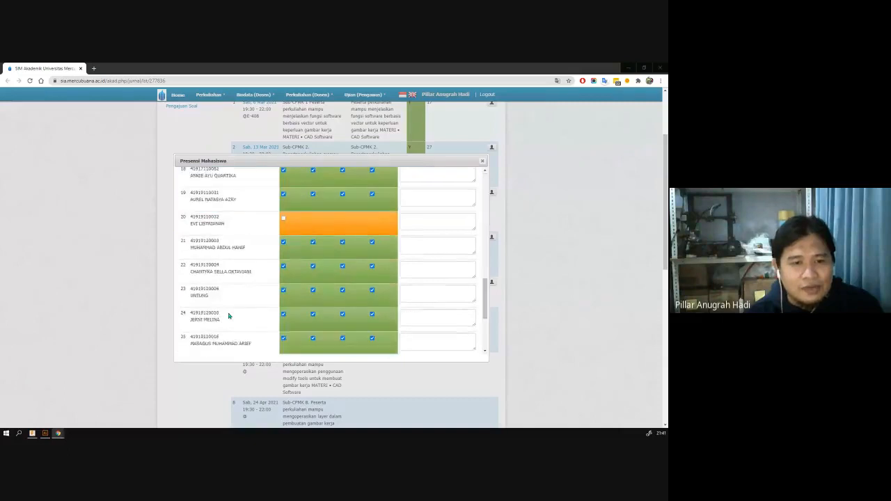
pyautogui.click(196, 279)
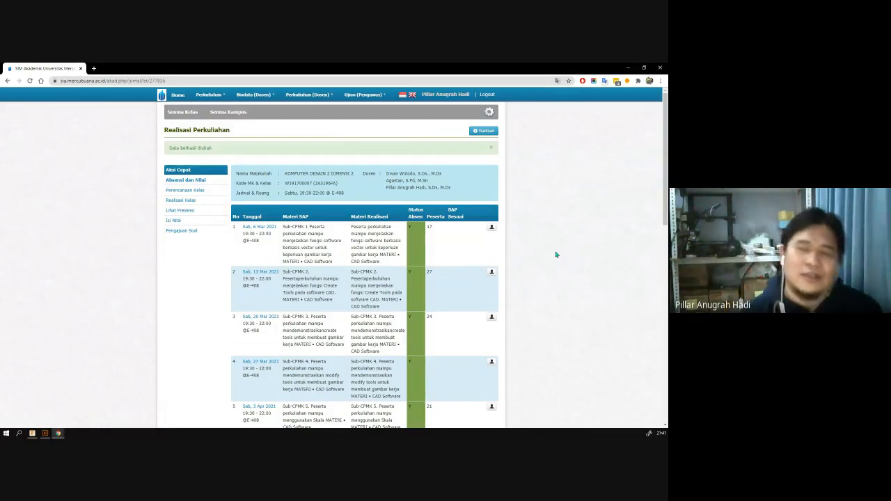
pyautogui.scroll(-10, 476, 305)
pyautogui.scroll(10, 475, 306)
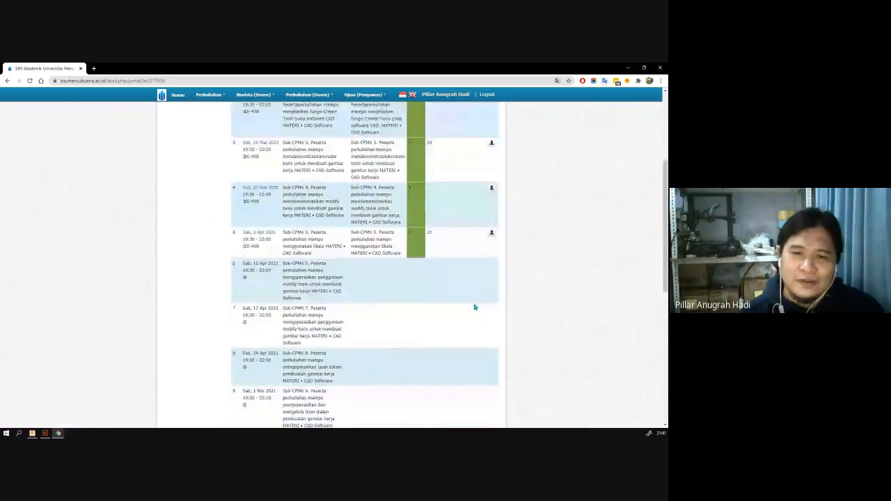
pyautogui.scroll(-3, 473, 309)
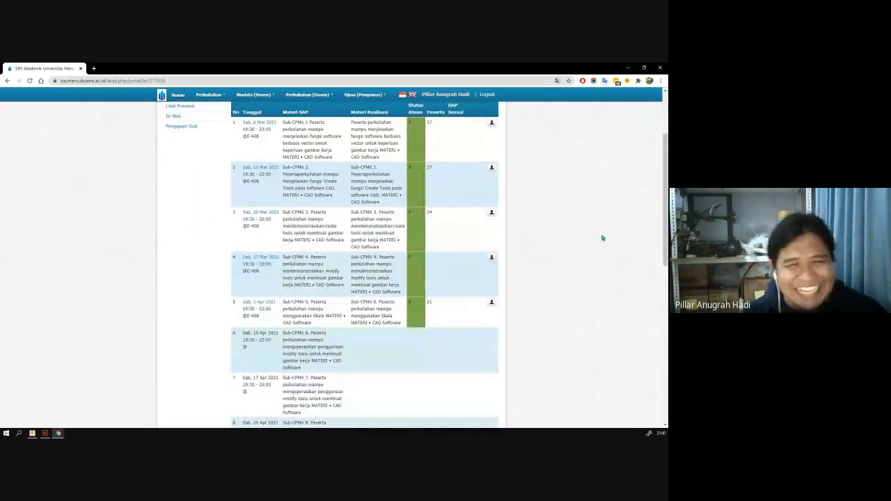
pyautogui.scroll(-5, 603, 238)
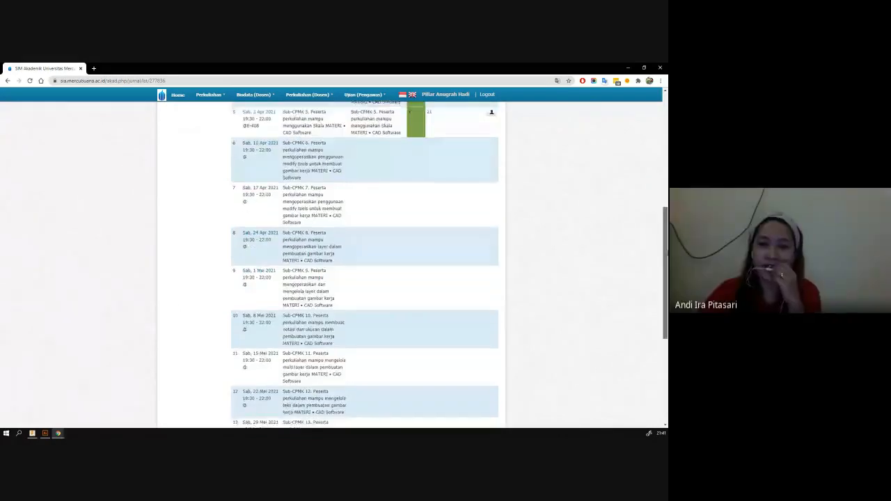
pyautogui.moveTo(667, 253); pyautogui.dragTo(667, 163)
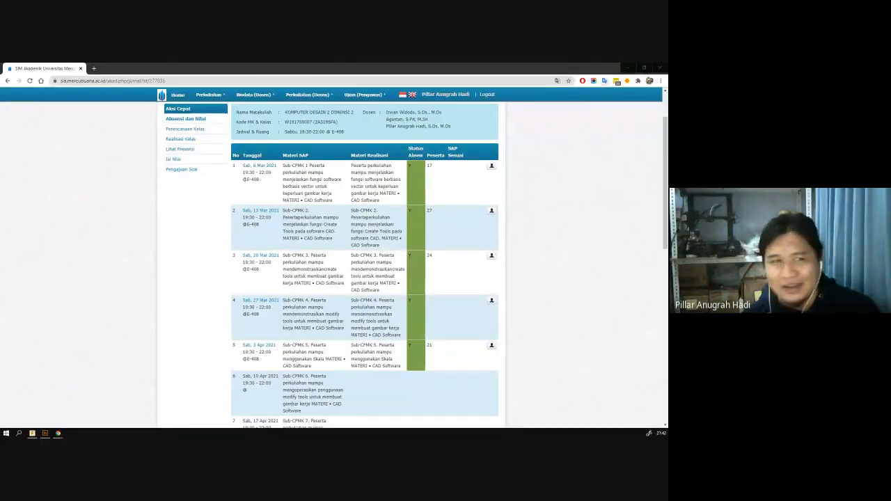
# Step: Bring the Google Meet call into the portal's browser window and capture a full-screen group screenshot of the participants in FastStone Editor
pyautogui.moveTo(0, 151); pyautogui.dragTo(270, 80)
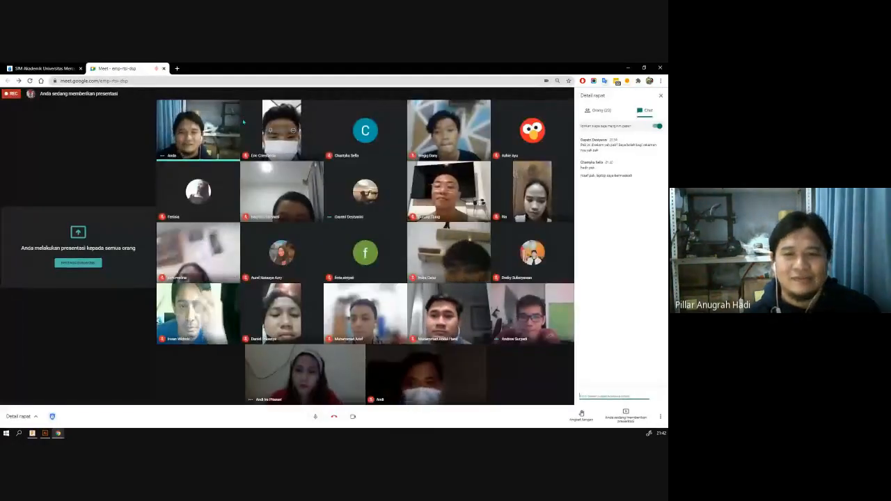
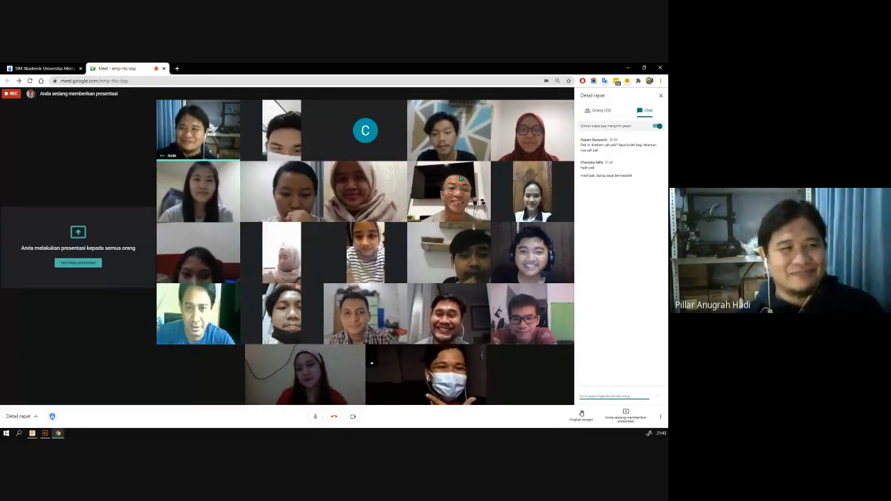
pyautogui.press('Print')
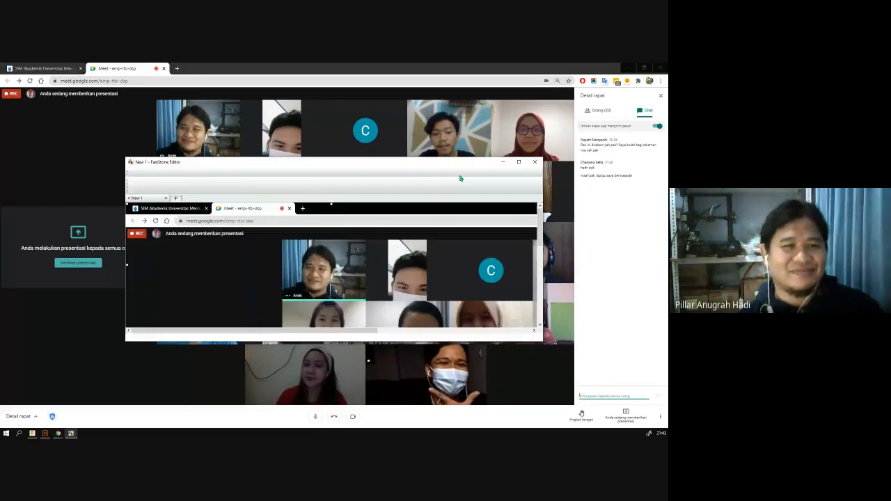
pyautogui.click(518, 161)
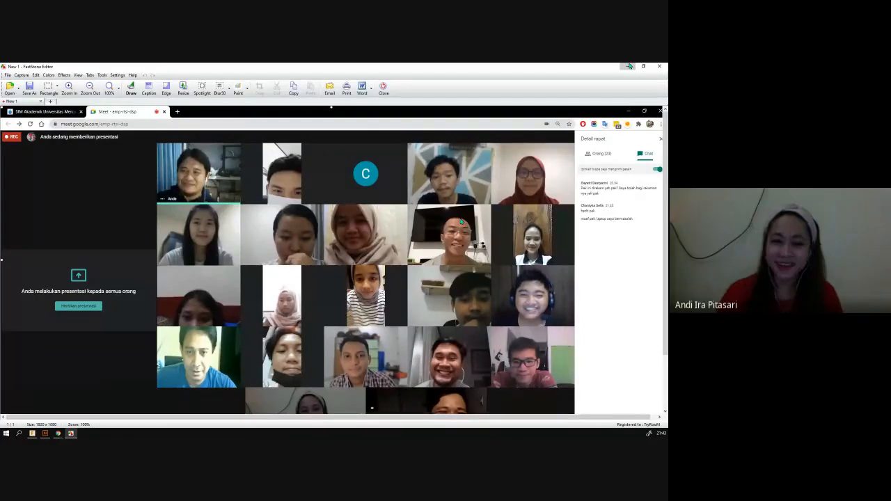
pyautogui.click(629, 67)
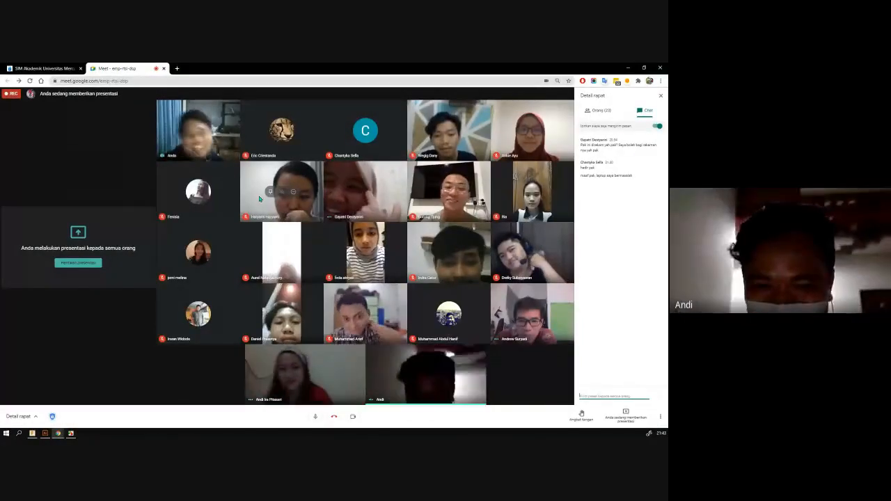